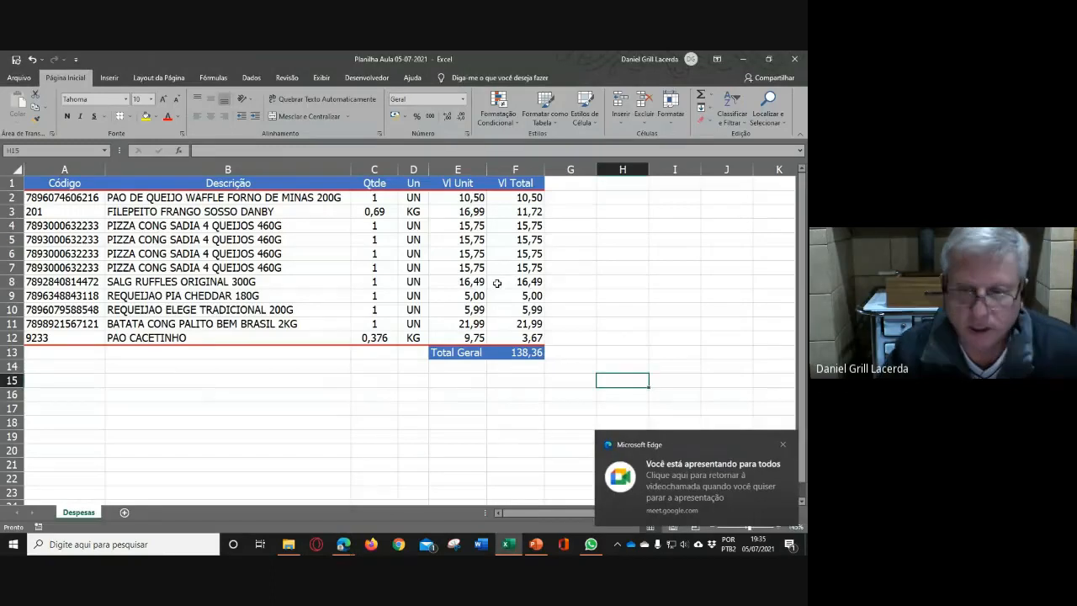
# Shrink the Excel window to reveal the Google Meet call behind it, and show the call's chat messages
pyautogui.click(781, 446)
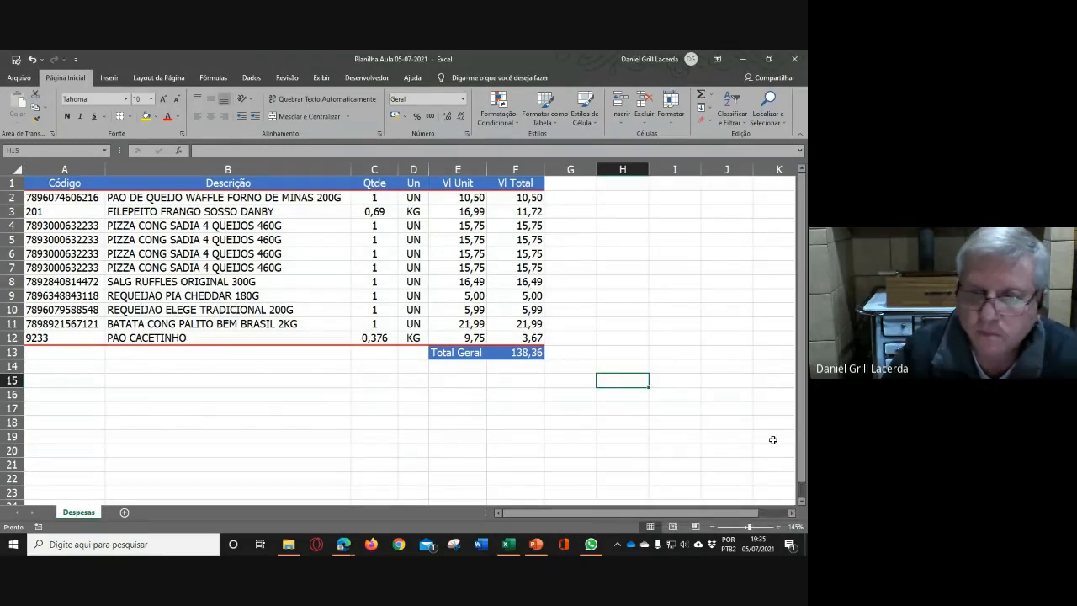
pyautogui.click(770, 59)
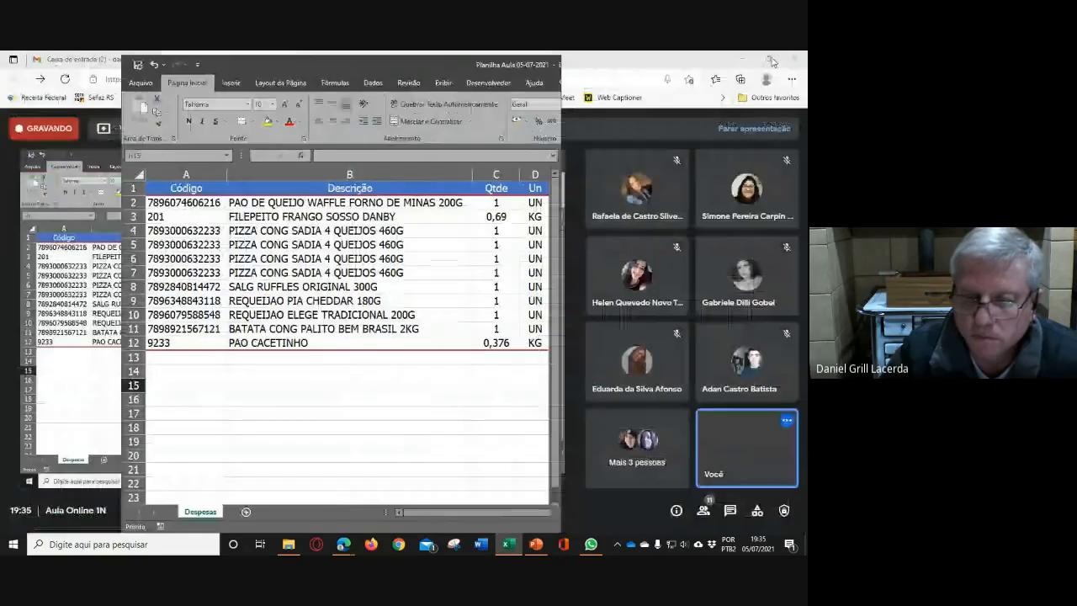
pyautogui.click(734, 518)
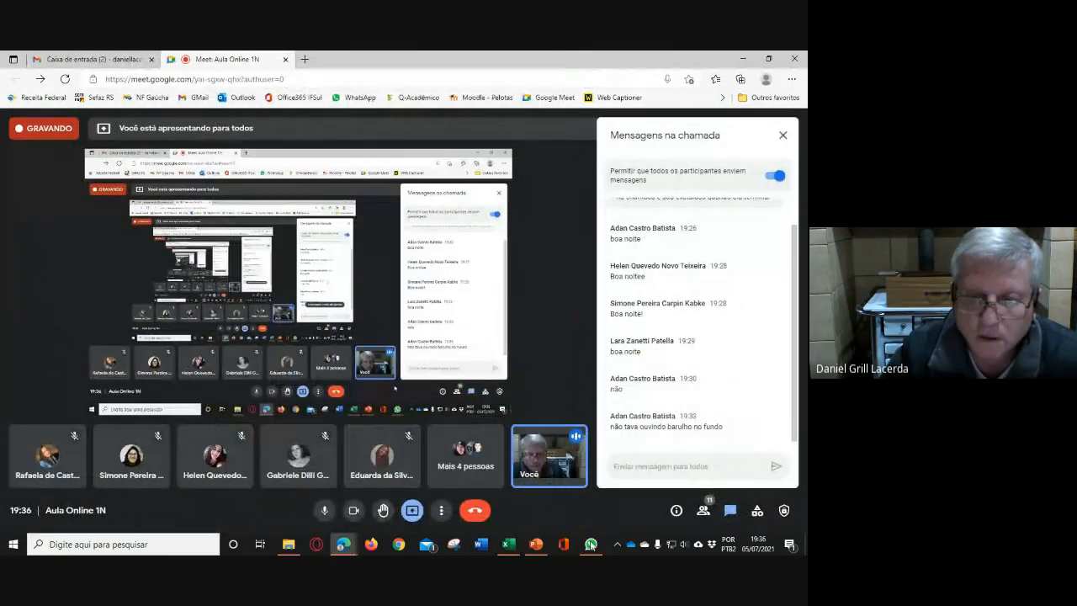
# Return to Excel and resize its window so columns A to F fit beside the meeting chat
pyautogui.click(509, 545)
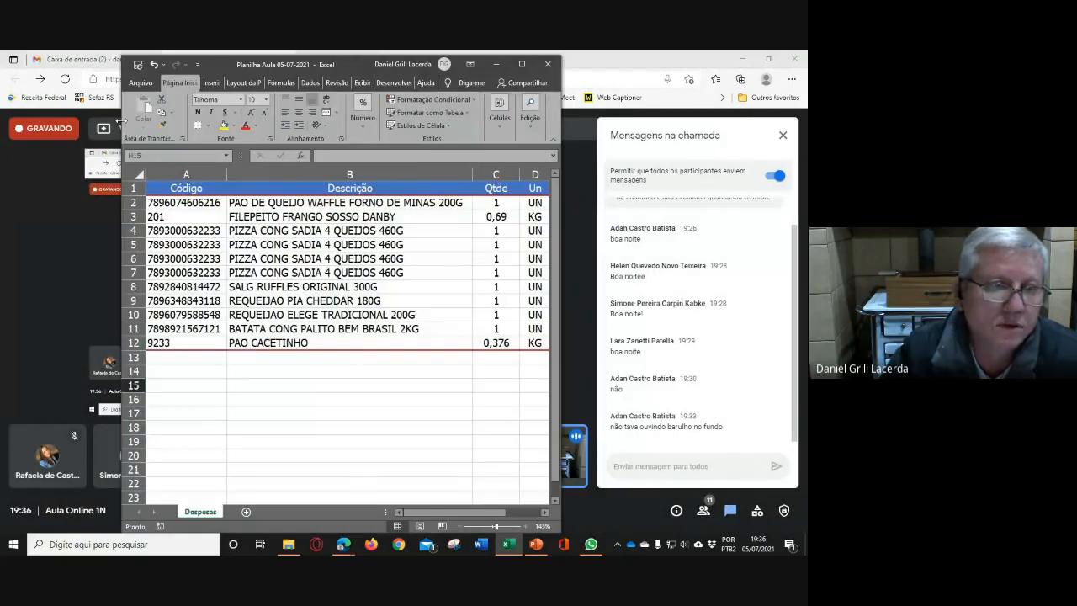
pyautogui.moveTo(23, 125); pyautogui.dragTo(11, 122)
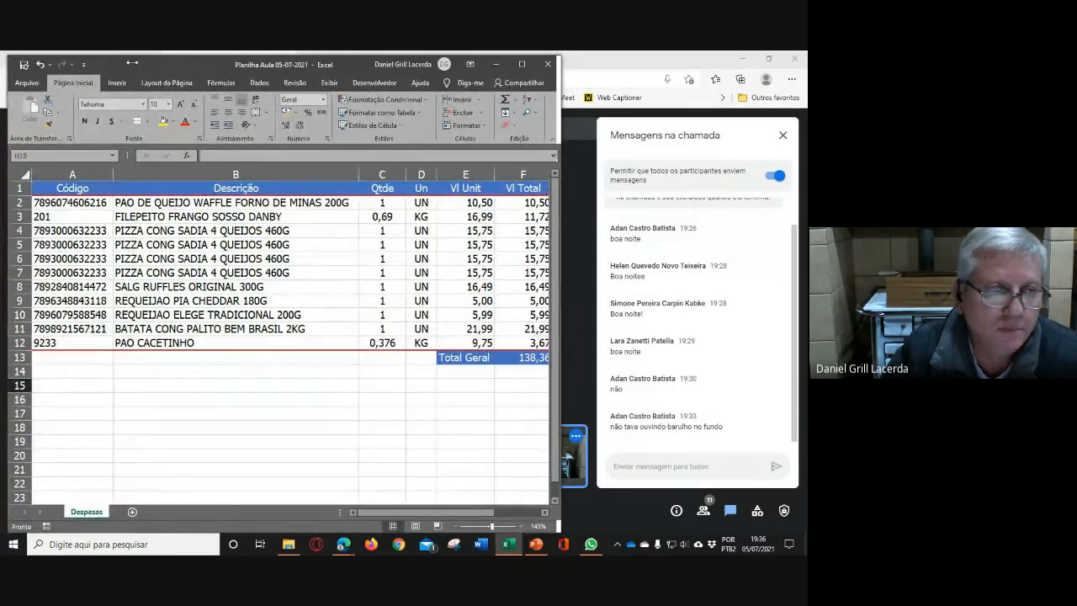
pyautogui.moveTo(128, 61); pyautogui.dragTo(122, 59)
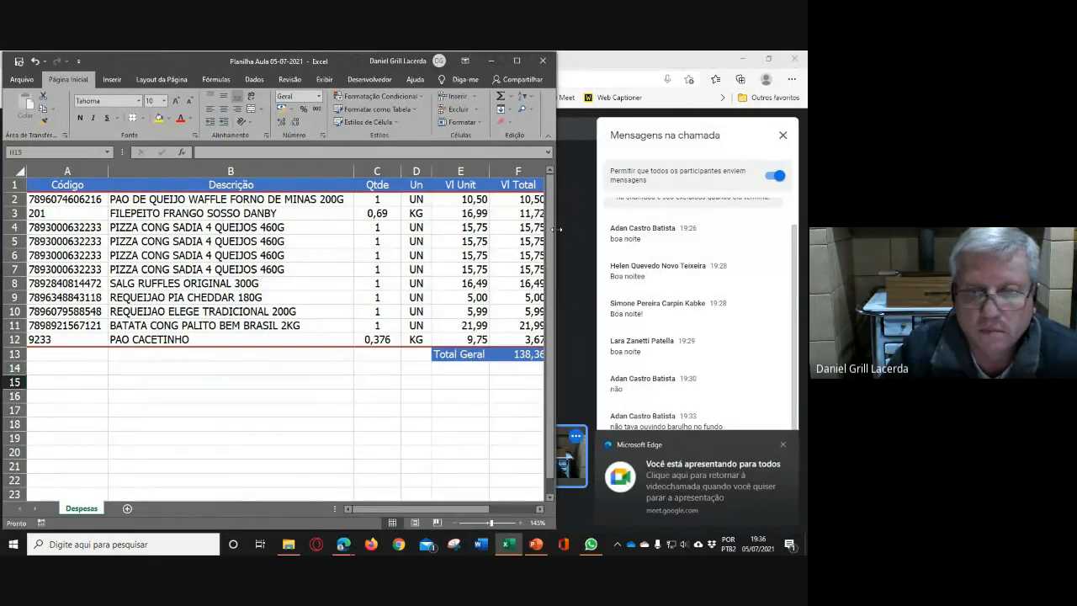
pyautogui.moveTo(554, 228); pyautogui.dragTo(596, 233)
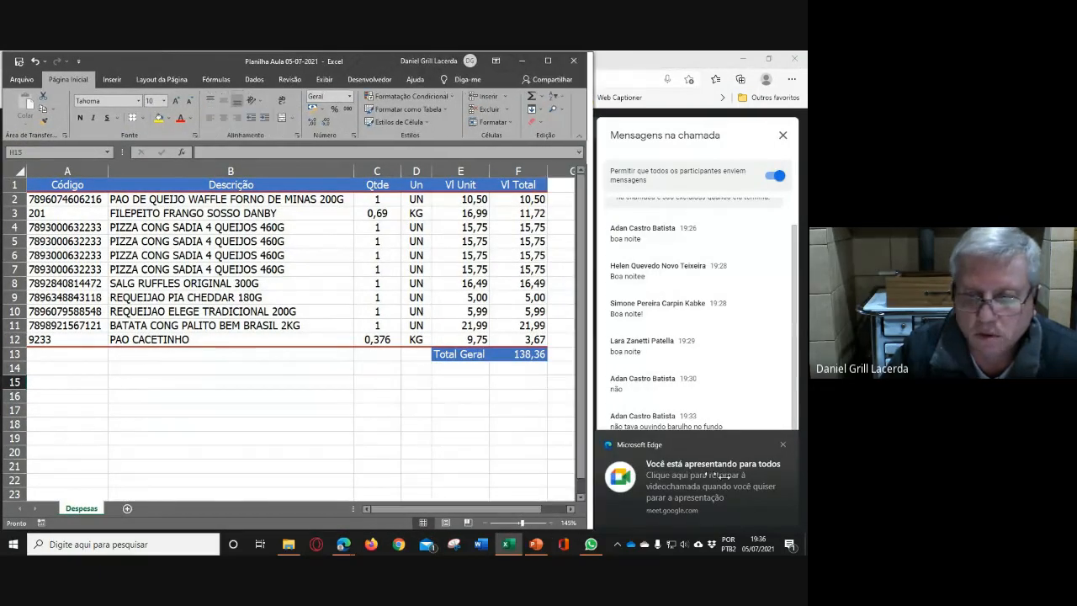
pyautogui.click(783, 443)
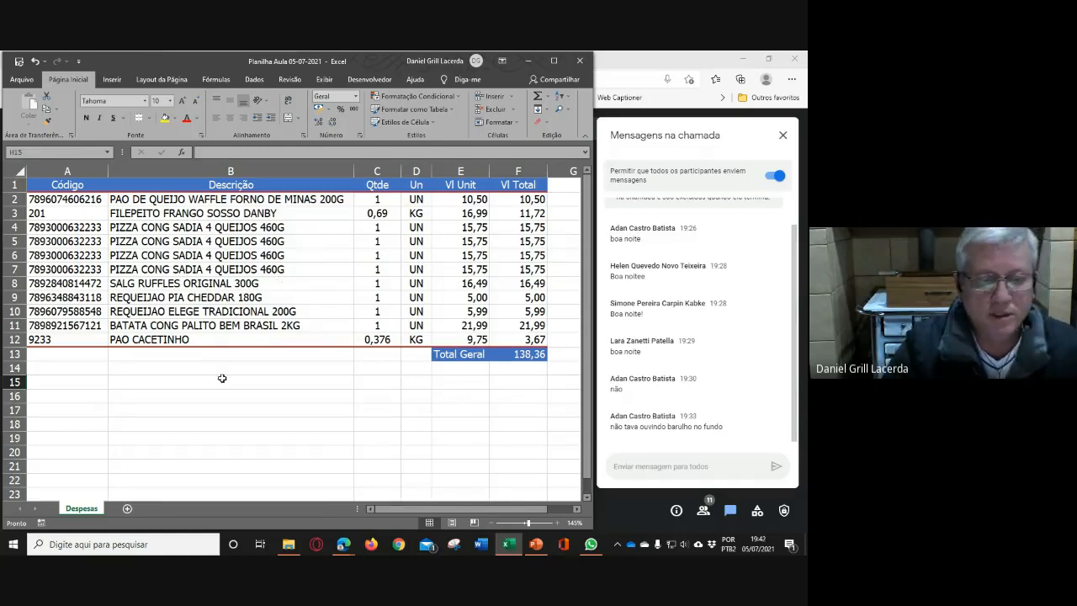
# Enter the formula =F2+F3/2 in cell C15
pyautogui.click(373, 381)
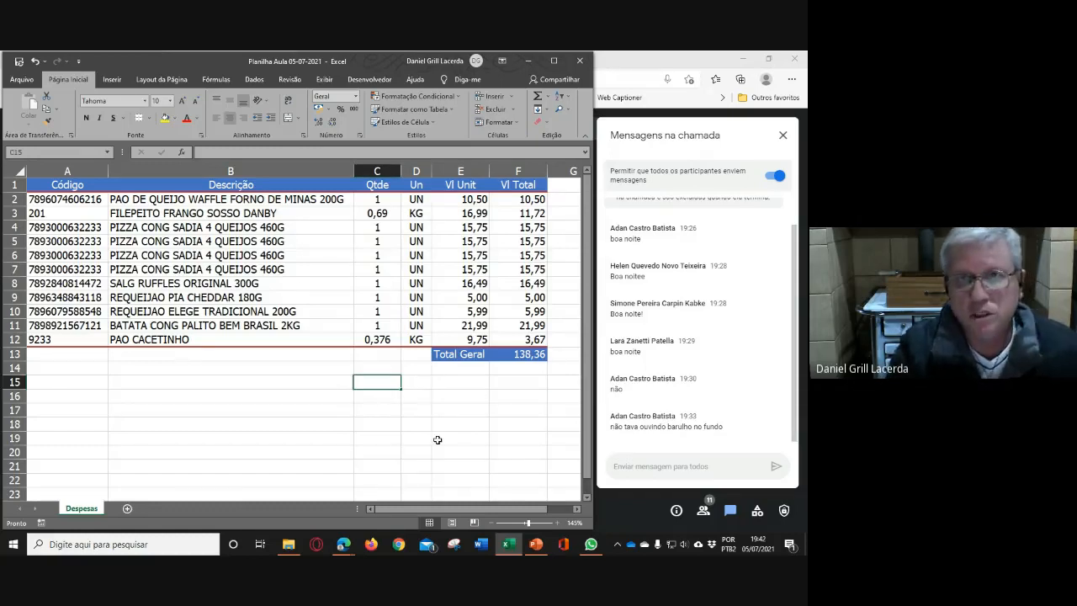
pyautogui.write('=')
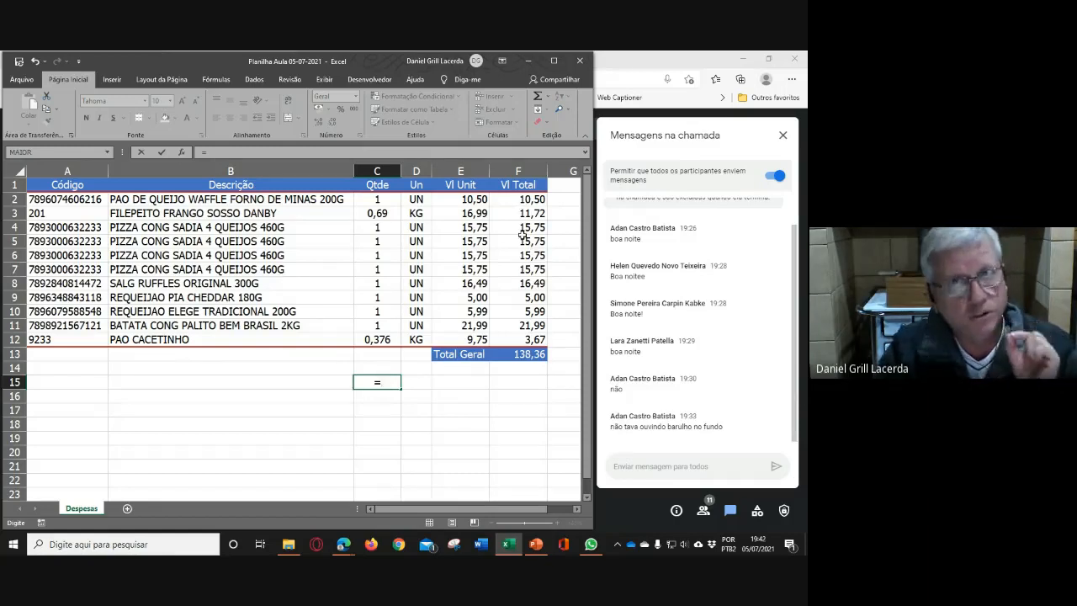
pyautogui.click(543, 204)
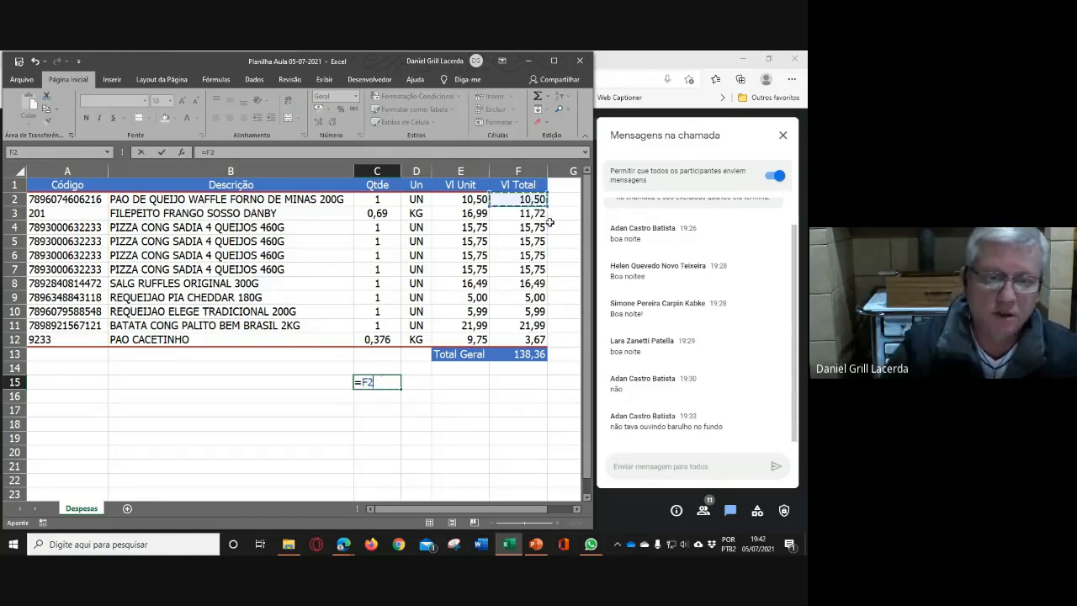
pyautogui.write('+')
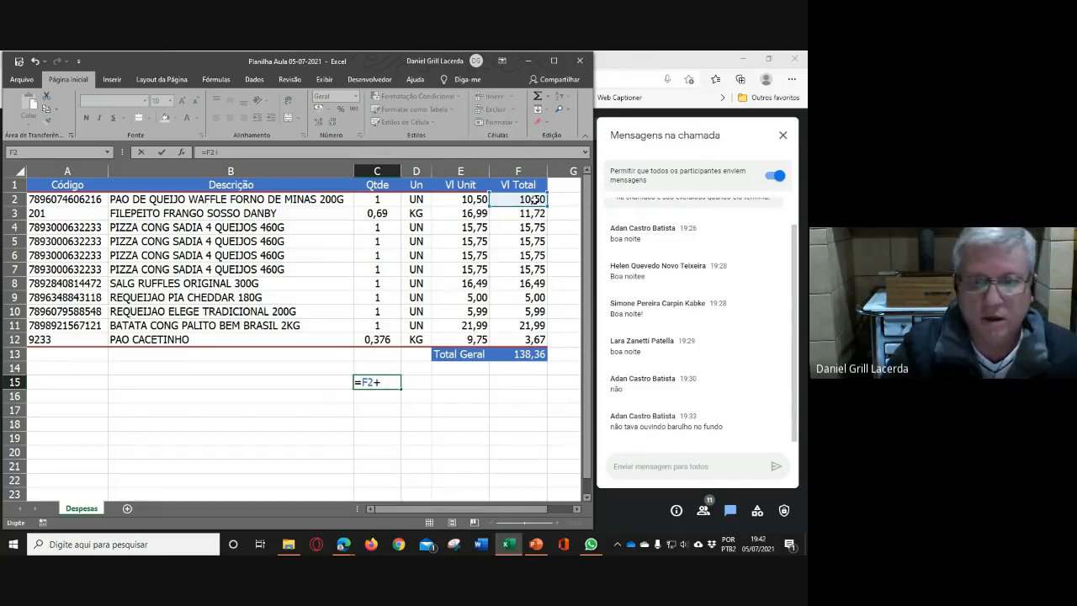
pyautogui.click(534, 213)
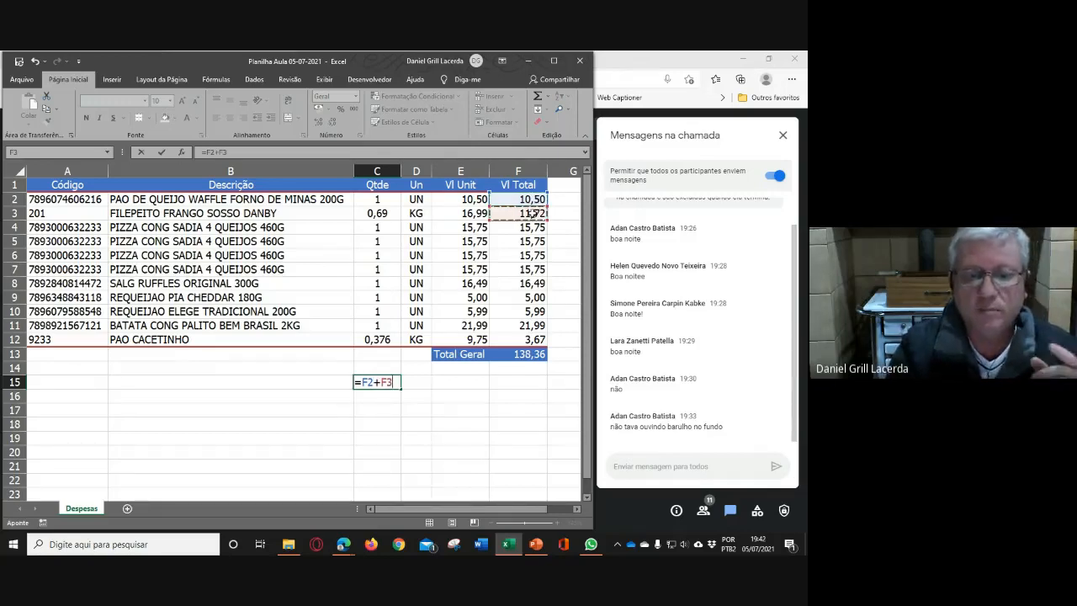
pyautogui.write('/2')
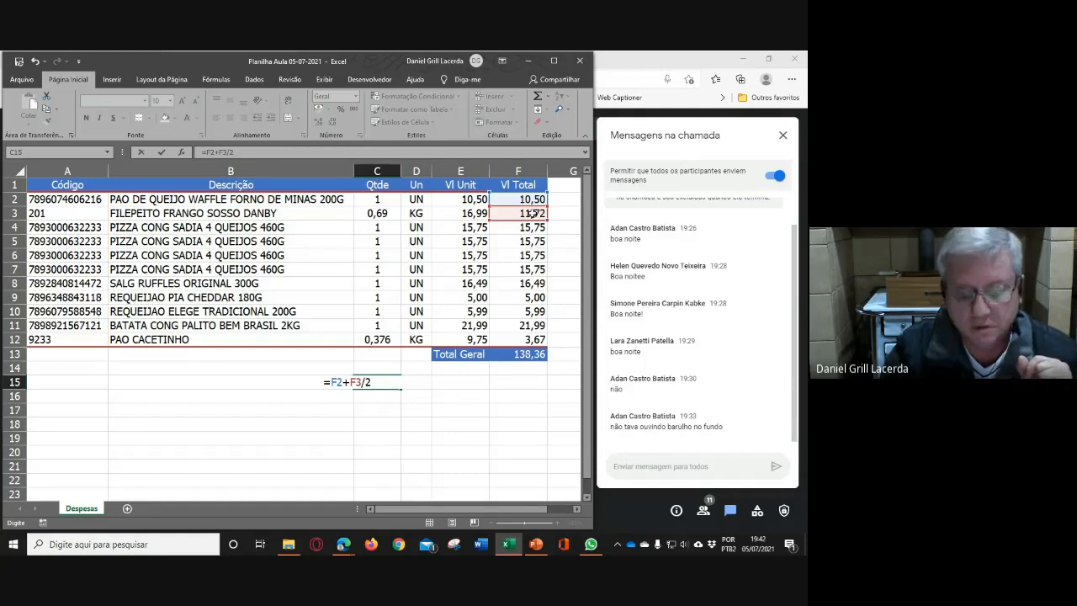
pyautogui.press('Return')
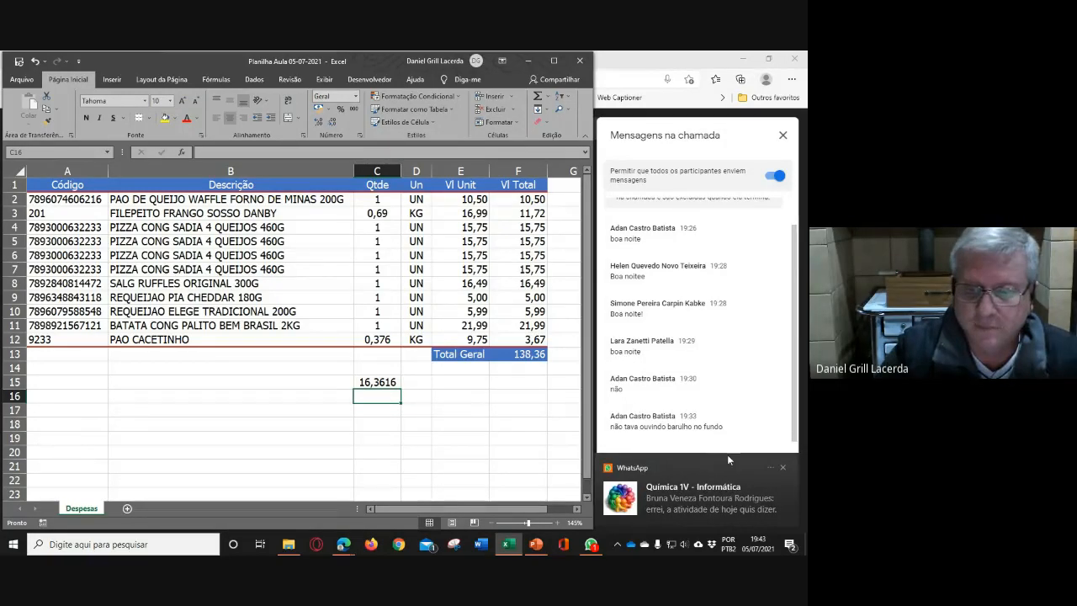
# Dismiss the WhatsApp notification and enter =FÓRMULATEXTO(C15) in cell E15 to show the formula as text
pyautogui.click(781, 466)
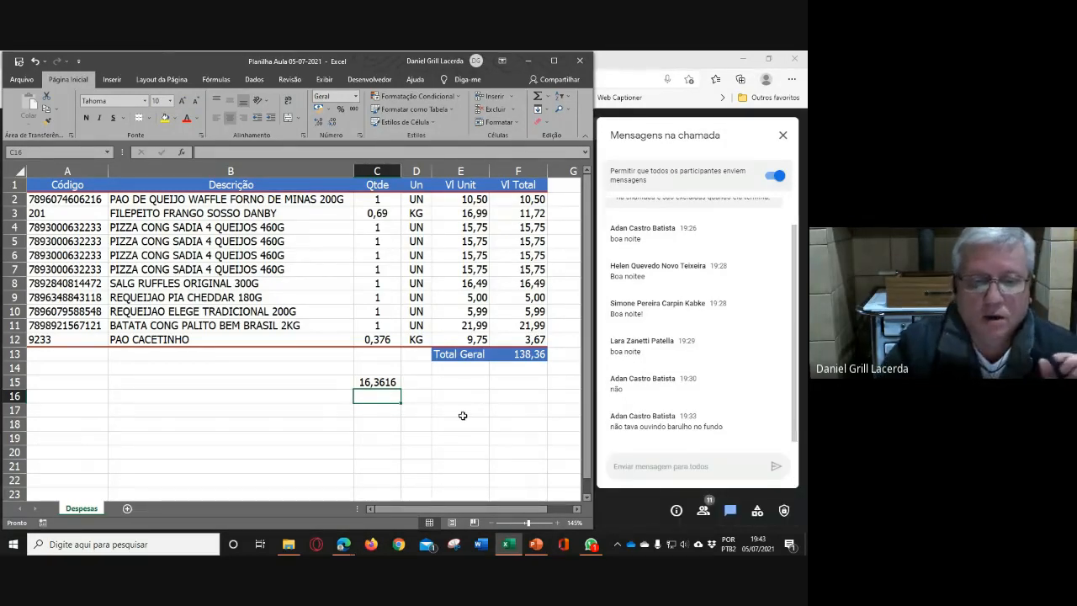
pyautogui.click(388, 383)
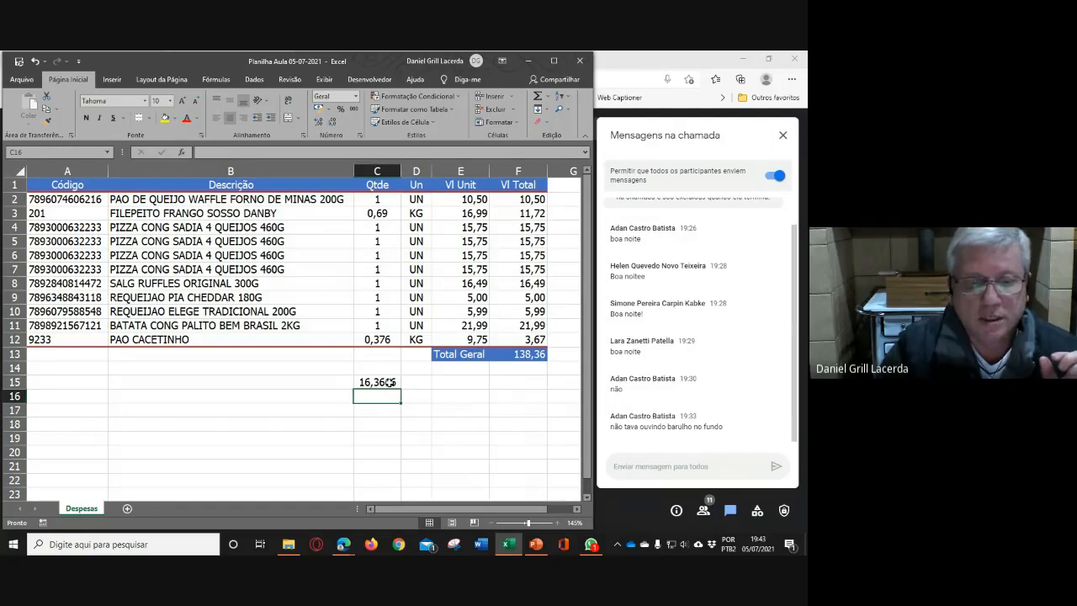
pyautogui.click(443, 383)
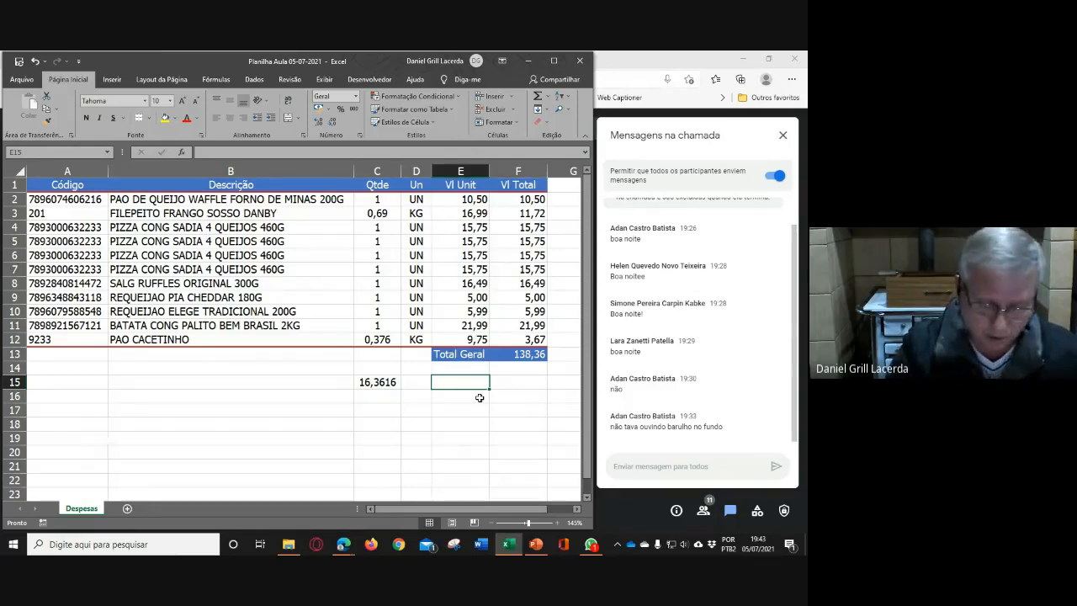
pyautogui.write('=')
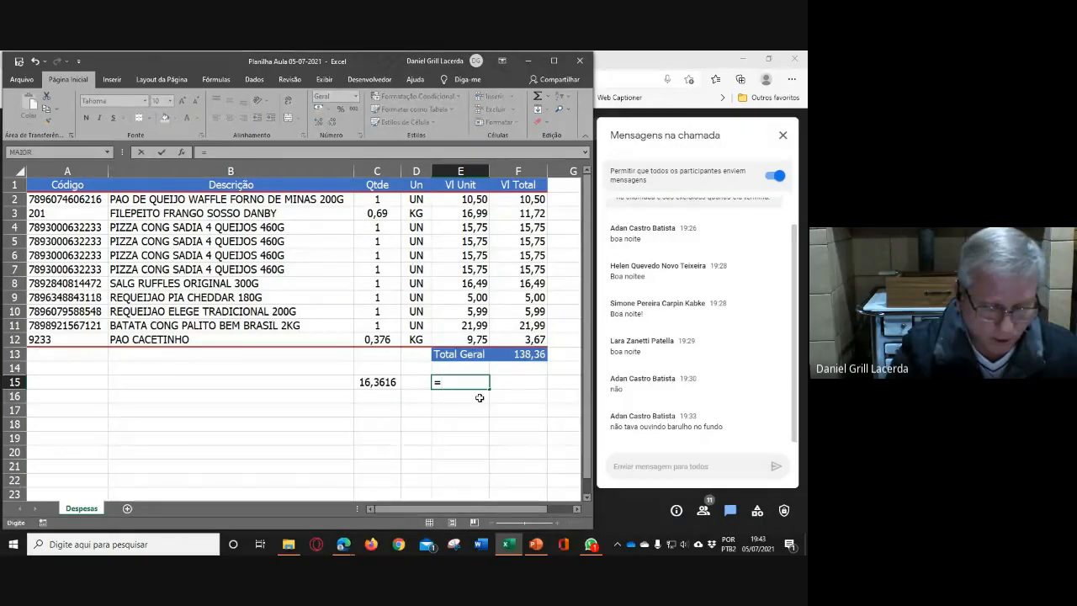
pyautogui.write('fórmu')
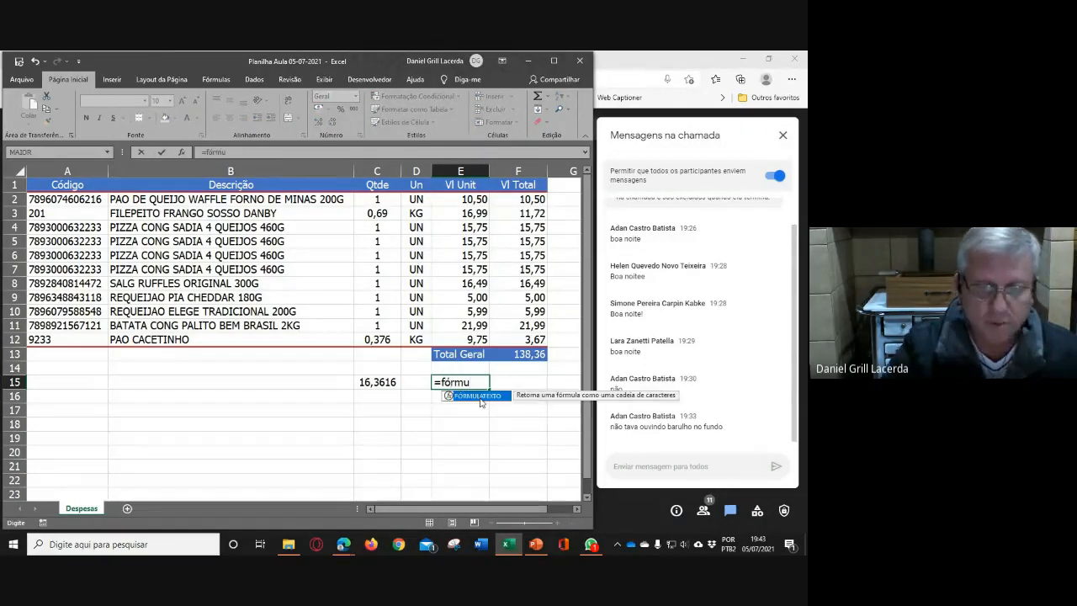
pyautogui.doubleClick(480, 397)
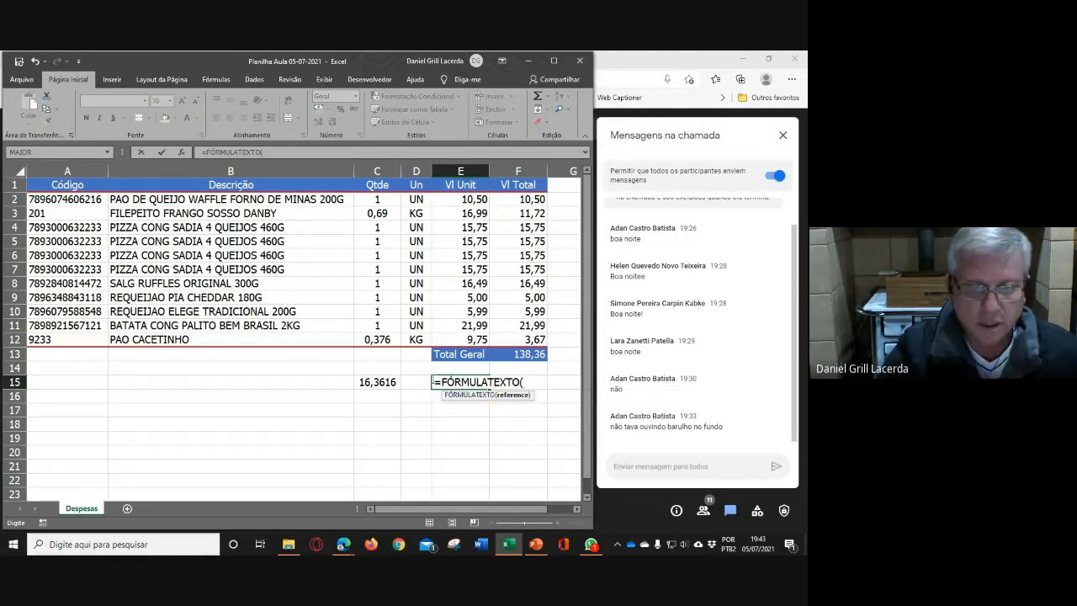
pyautogui.click(377, 382)
pyautogui.write(')')
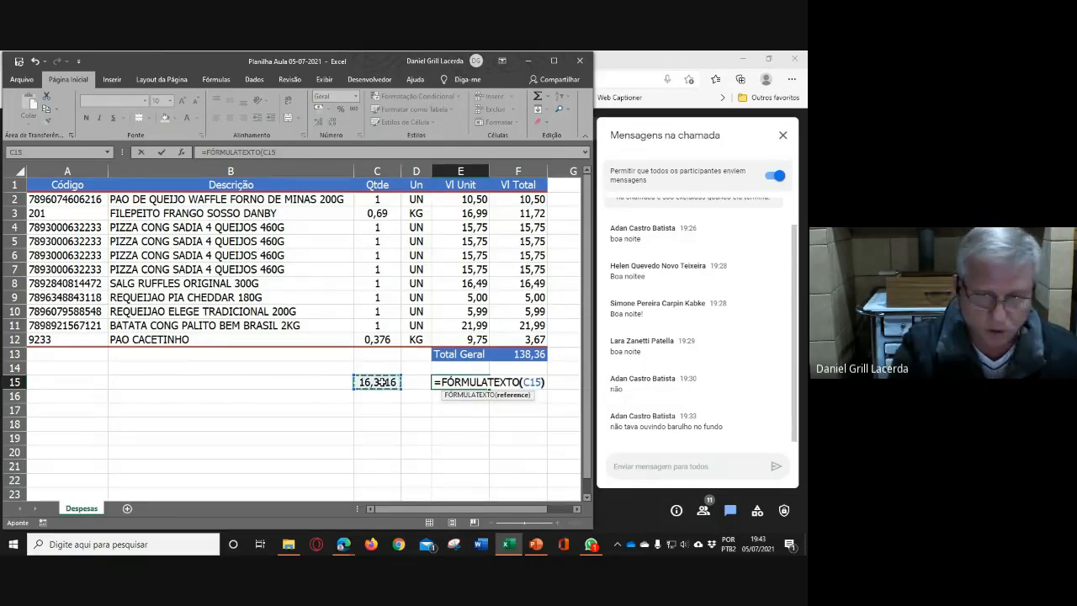
pyautogui.press('Return')
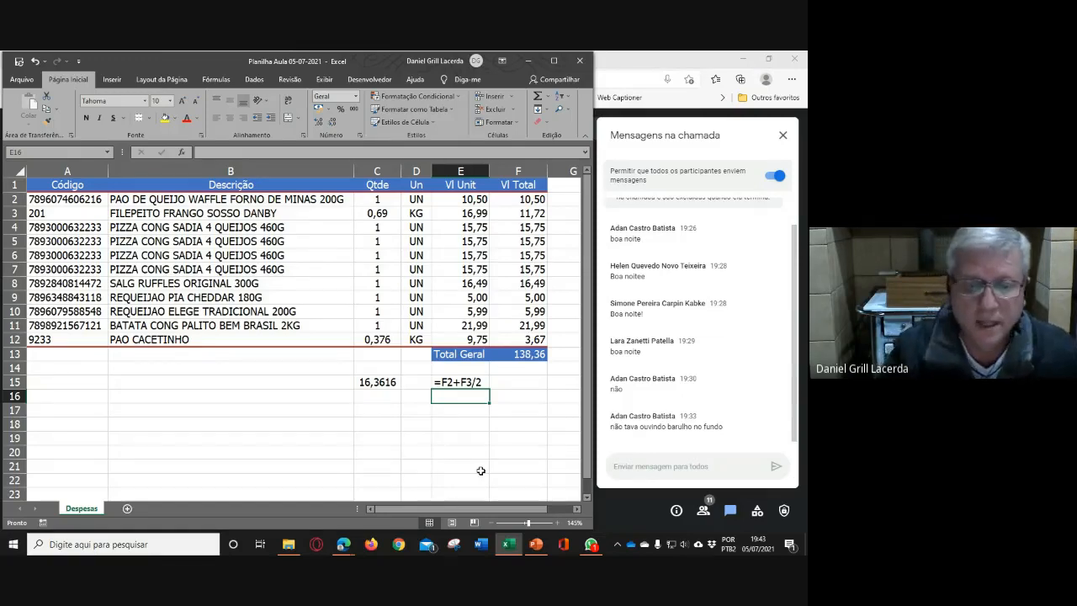
# Enter the formula =MÉDIA(F2:F3) in cell C16 to average the first two item totals
pyautogui.click(385, 396)
pyautogui.write('=média')
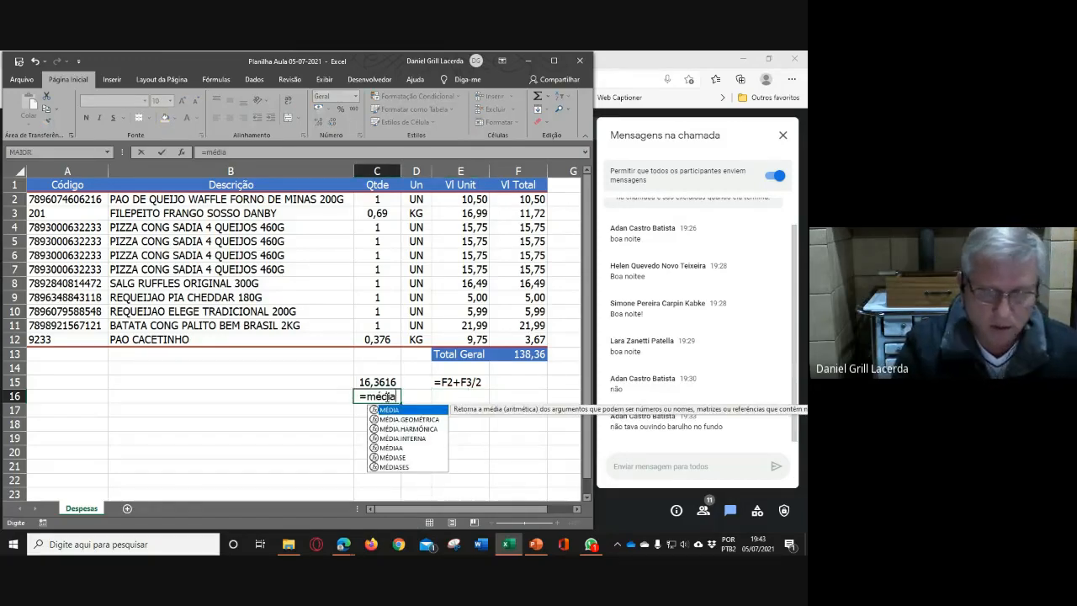
pyautogui.write('(')
pyautogui.moveTo(523, 200); pyautogui.dragTo(523, 213)
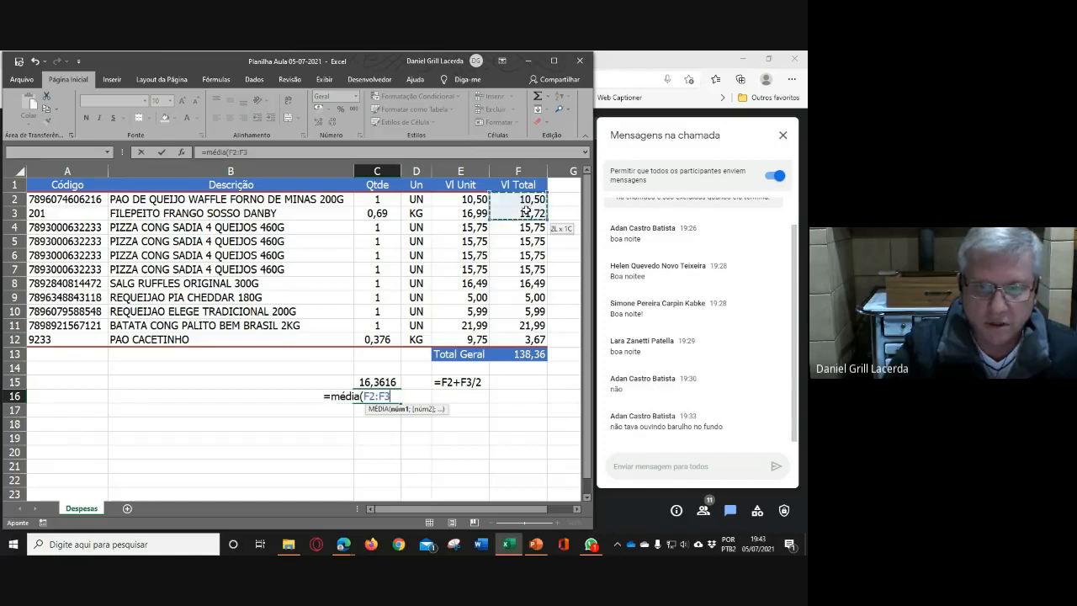
pyautogui.write(')')
pyautogui.press('Return')
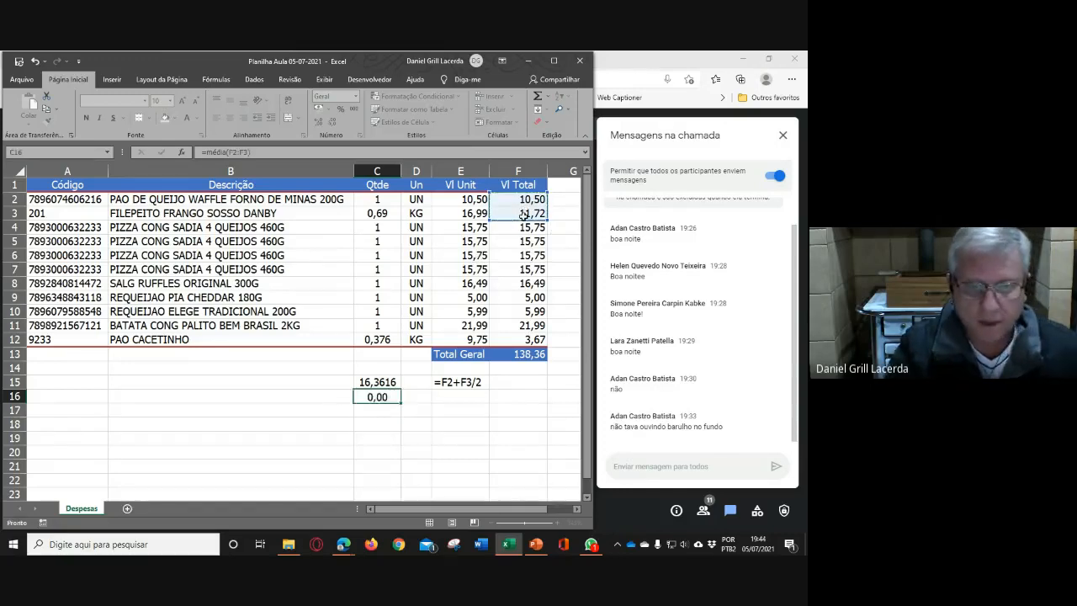
# Fill the FÓRMULATEXTO formula from E15 down into E16 to show the average formula as text
pyautogui.click(470, 423)
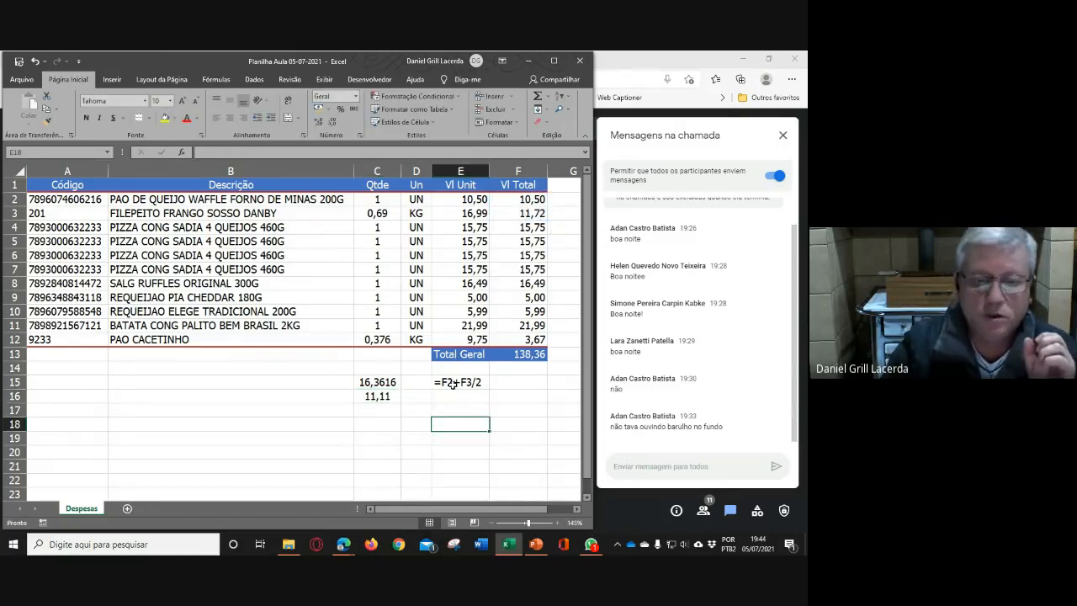
pyautogui.click(452, 384)
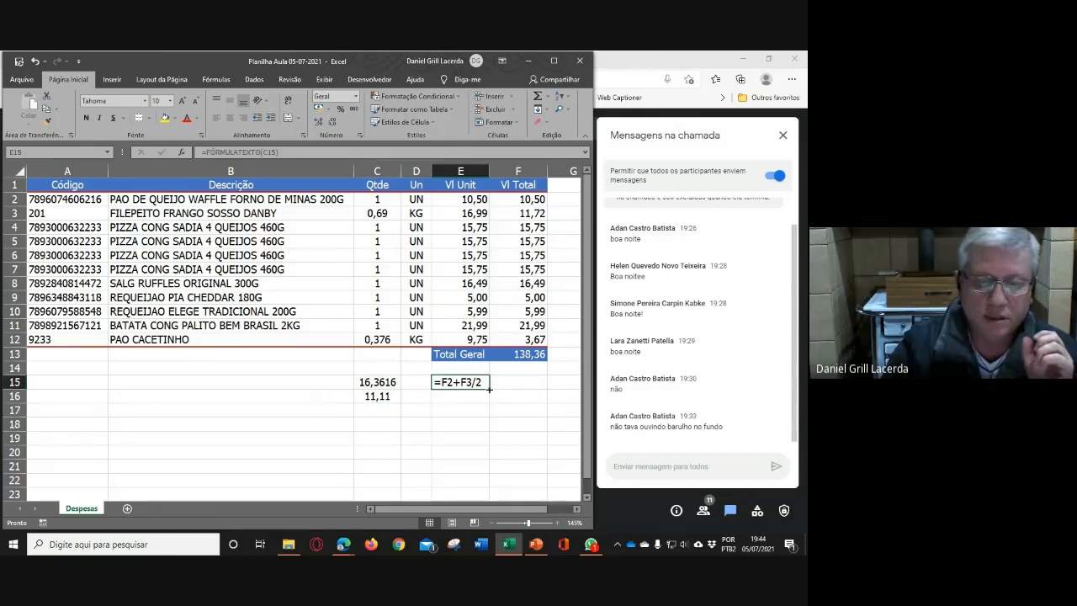
pyautogui.moveTo(489, 389); pyautogui.dragTo(489, 399)
pyautogui.click(484, 438)
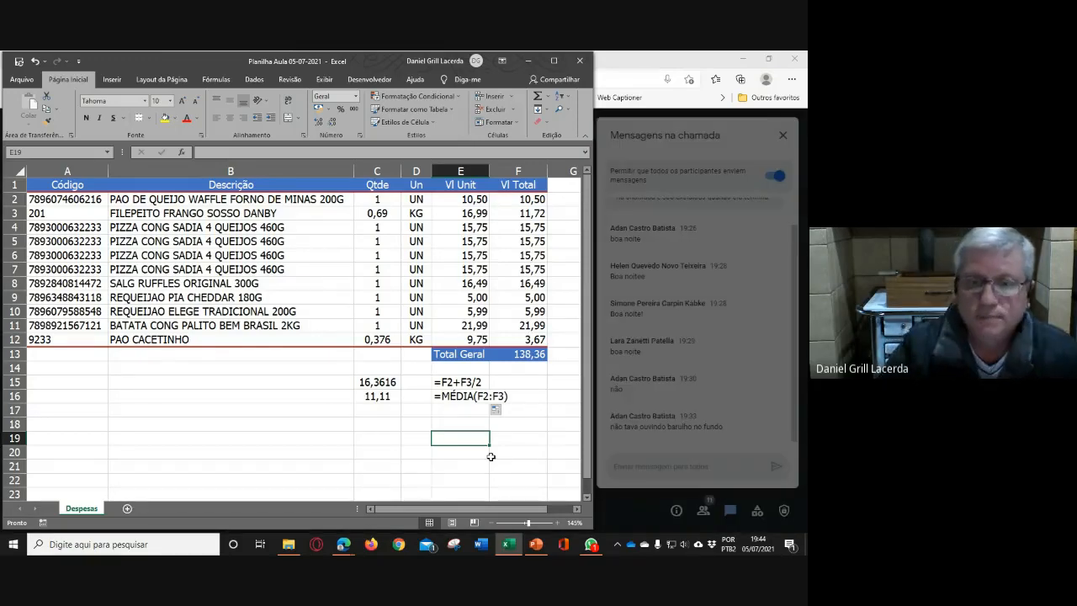
# Switch to Google Meet, admit the participant waiting to join the call, and return to the Excel worksheet
pyautogui.click(650, 65)
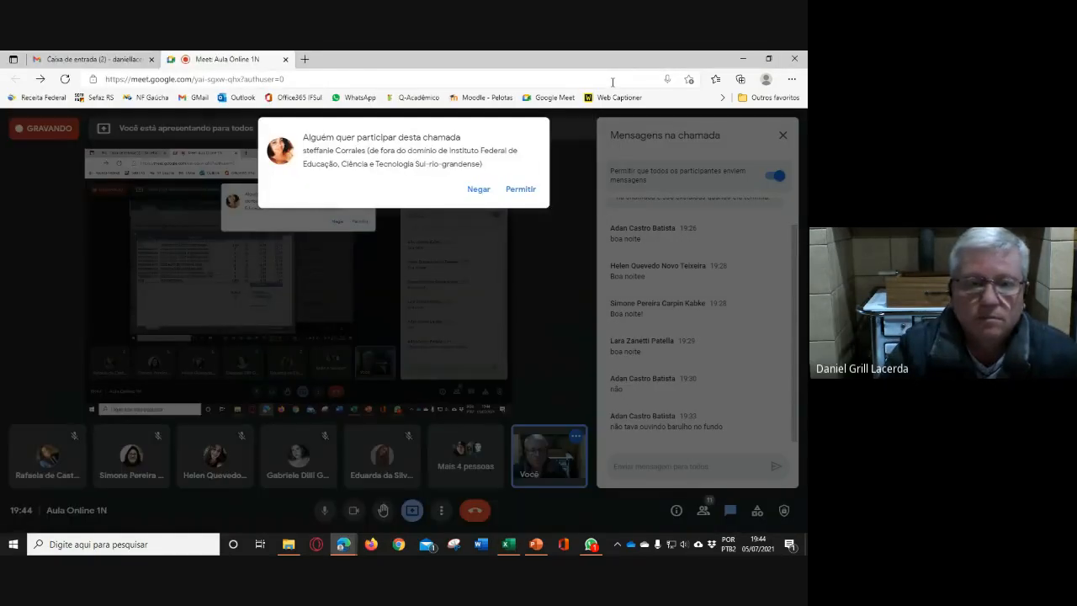
pyautogui.click(520, 188)
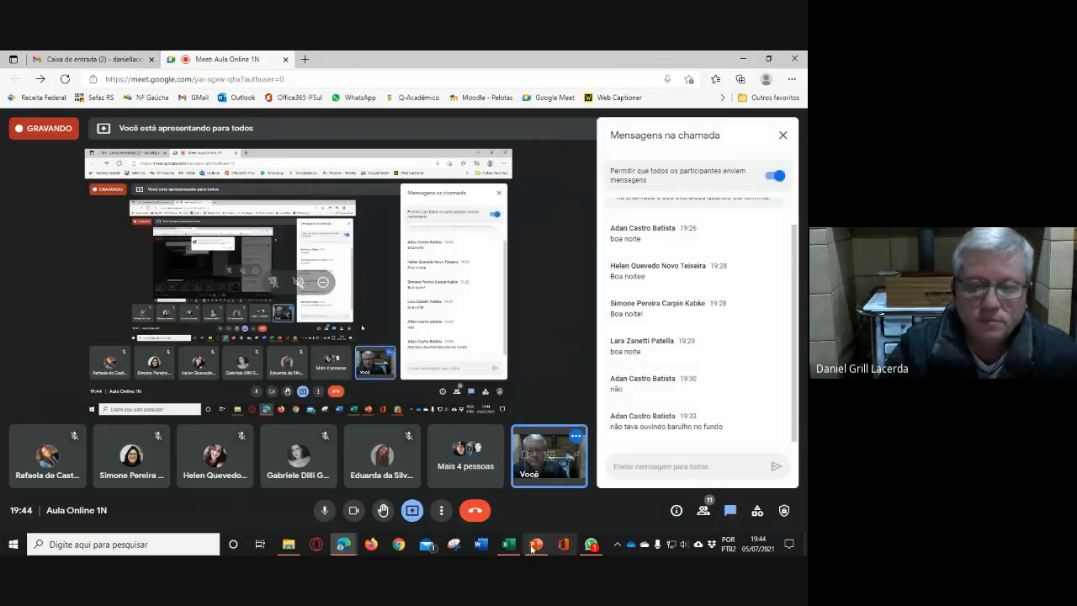
pyautogui.click(508, 544)
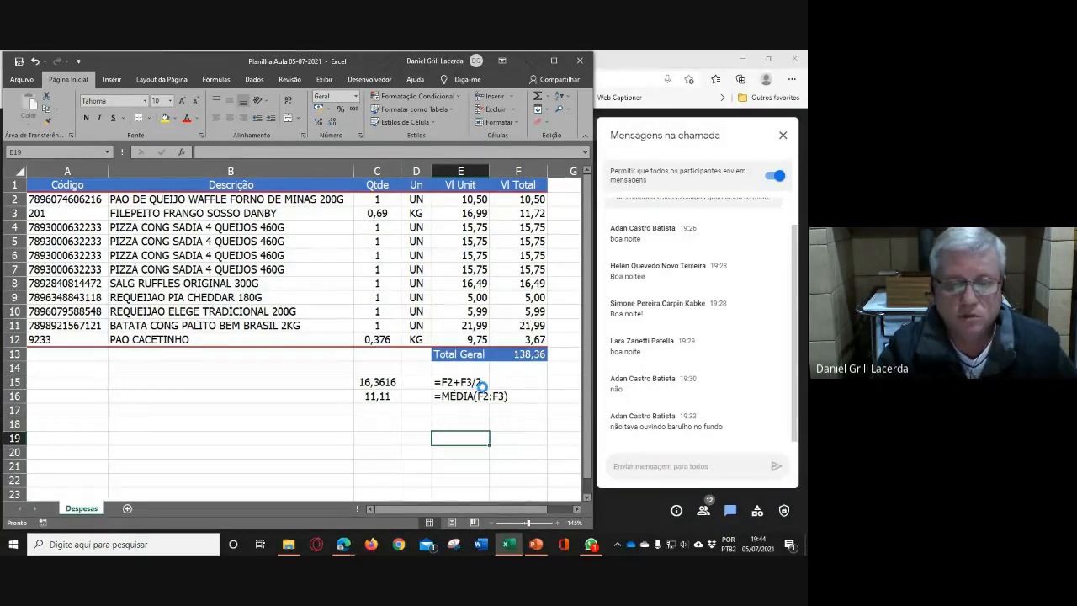
# Enlarge the worksheet to about 290% zoom to examine the two formulas and their results in rows 15 and 16
pyautogui.keyDown('ctrl'); pyautogui.scroll(2, 495, 401); pyautogui.keyUp('ctrl')
pyautogui.keyDown('ctrl'); pyautogui.scroll(3, 494, 401); pyautogui.keyUp('ctrl')
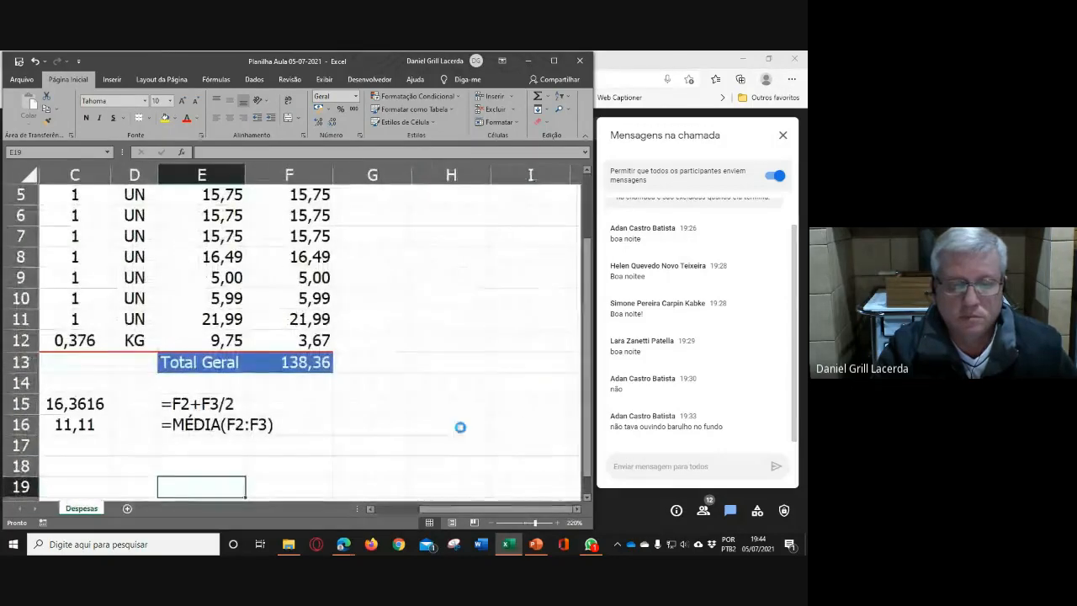
pyautogui.keyDown('ctrl'); pyautogui.scroll(2, 289, 451); pyautogui.keyUp('ctrl')
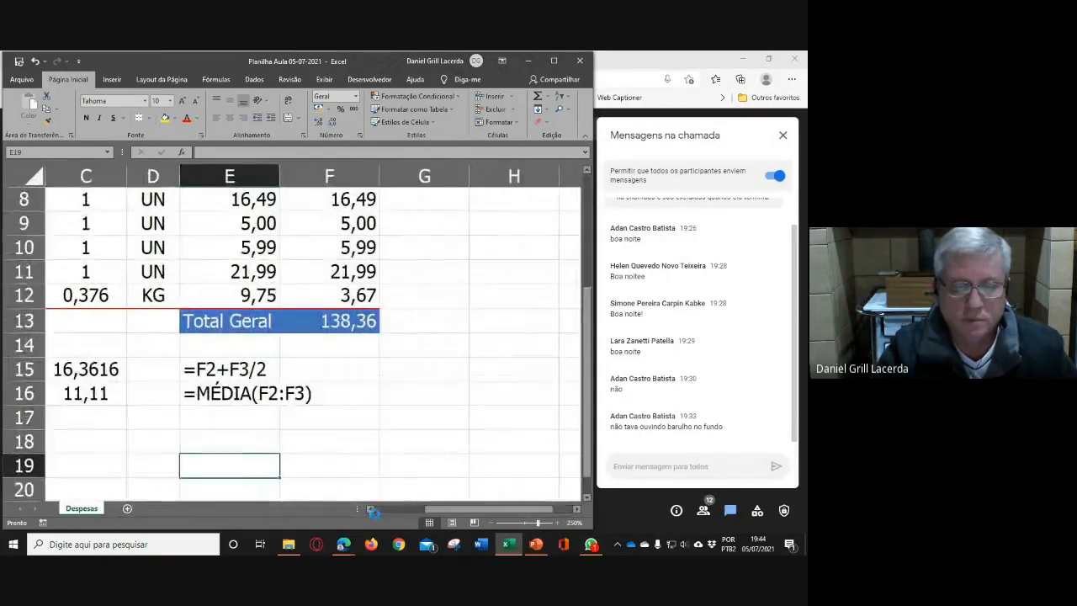
pyautogui.keyDown('ctrl'); pyautogui.scroll(3, 380, 466); pyautogui.keyUp('ctrl')
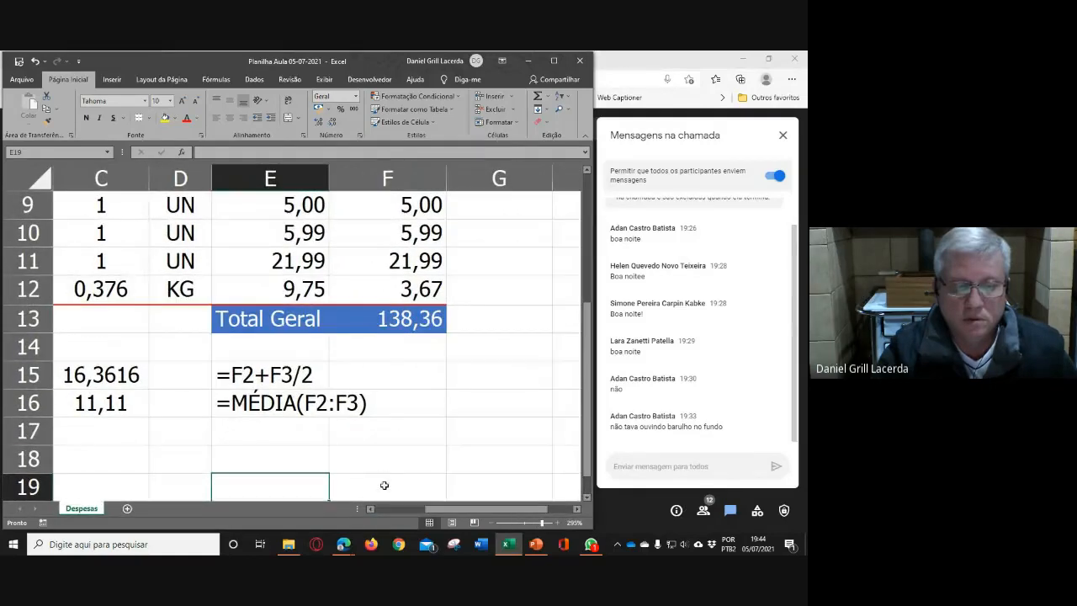
# Compare the manual formula and the MÉDIA function with their results in rows 15 and 16
pyautogui.click(371, 509)
pyautogui.click(370, 509)
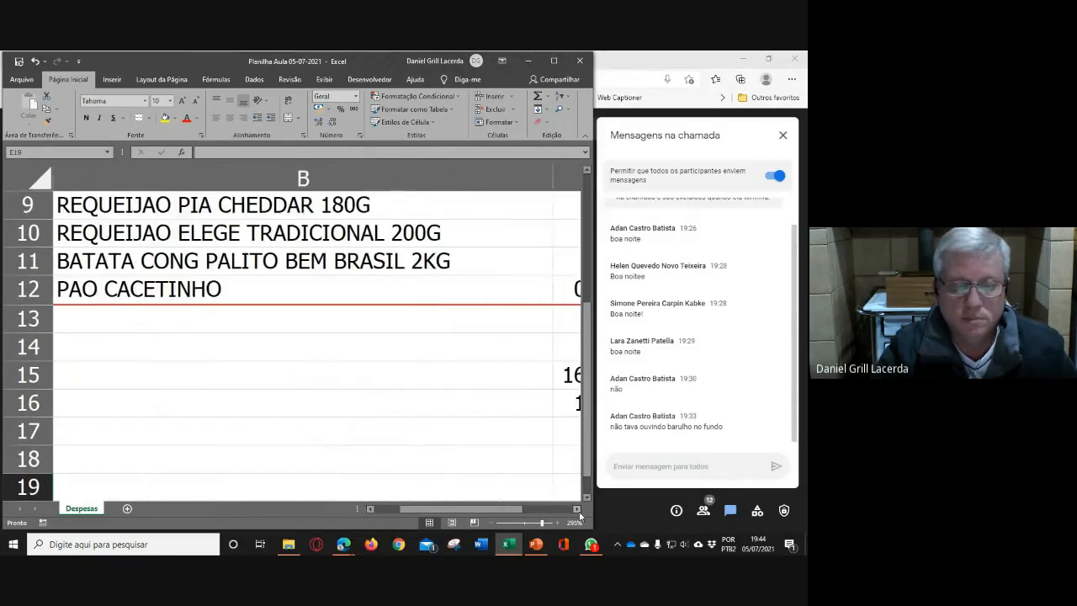
pyautogui.click(577, 509)
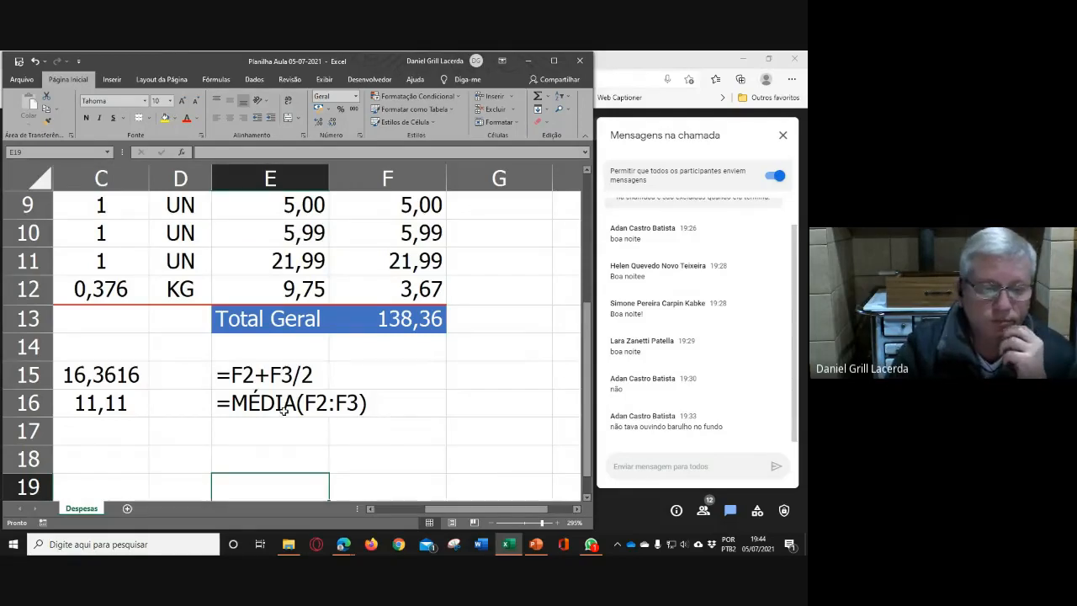
pyautogui.click(115, 376)
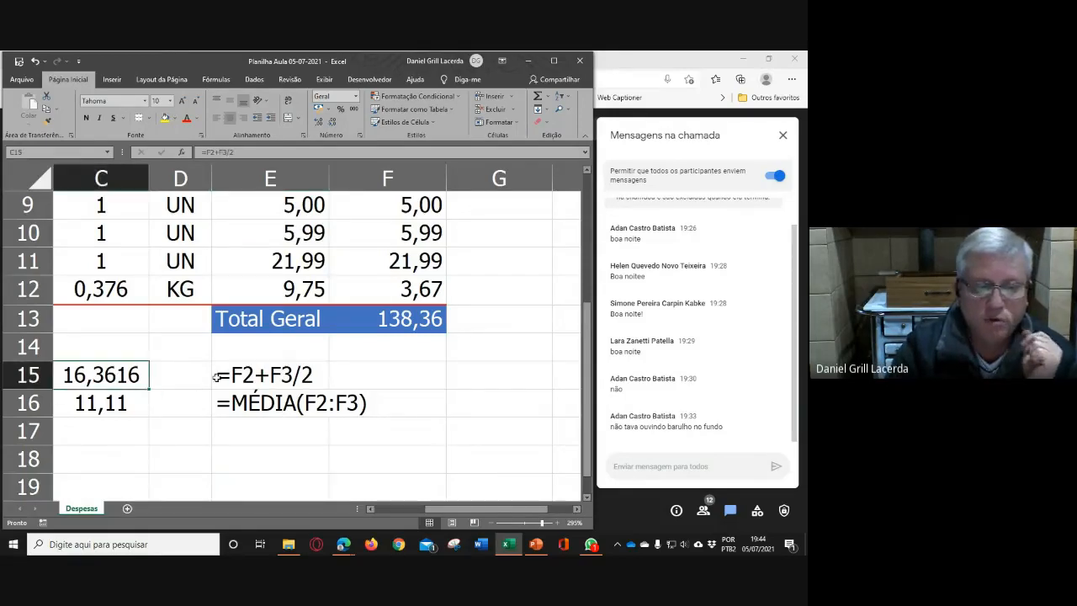
pyautogui.click(244, 374)
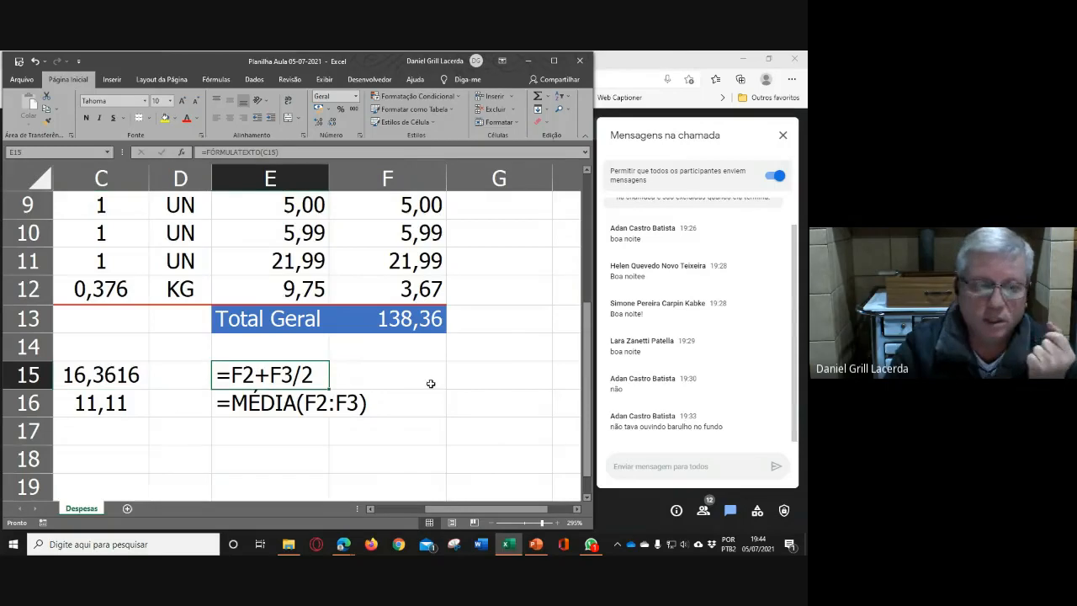
pyautogui.click(116, 408)
pyautogui.click(267, 405)
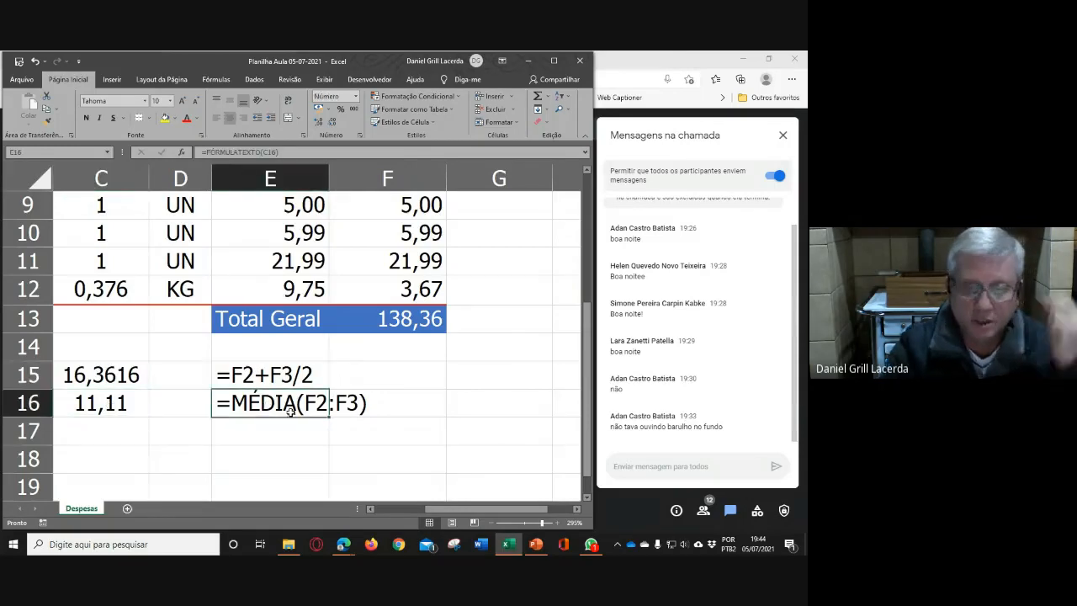
pyautogui.click(480, 411)
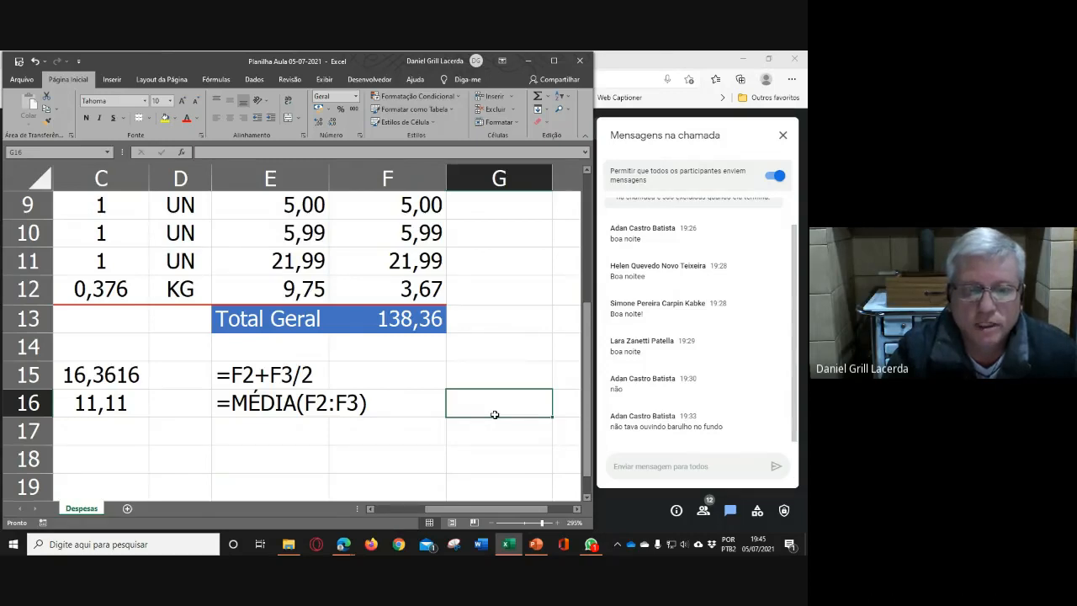
pyautogui.click(469, 377)
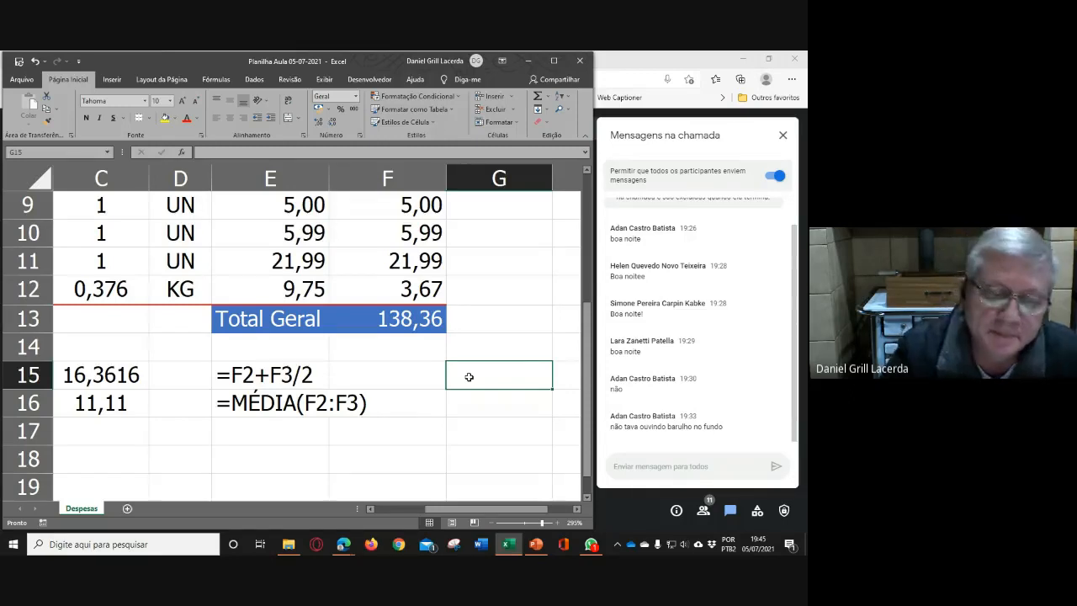
pyautogui.click(116, 379)
pyautogui.press('Down')
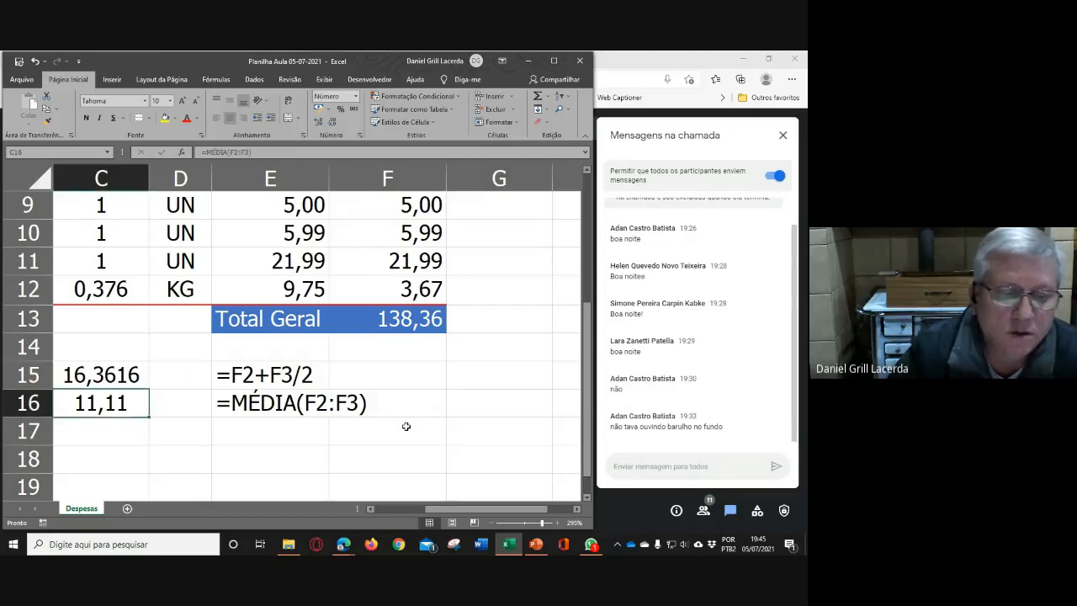
pyautogui.click(288, 372)
pyautogui.press('Down')
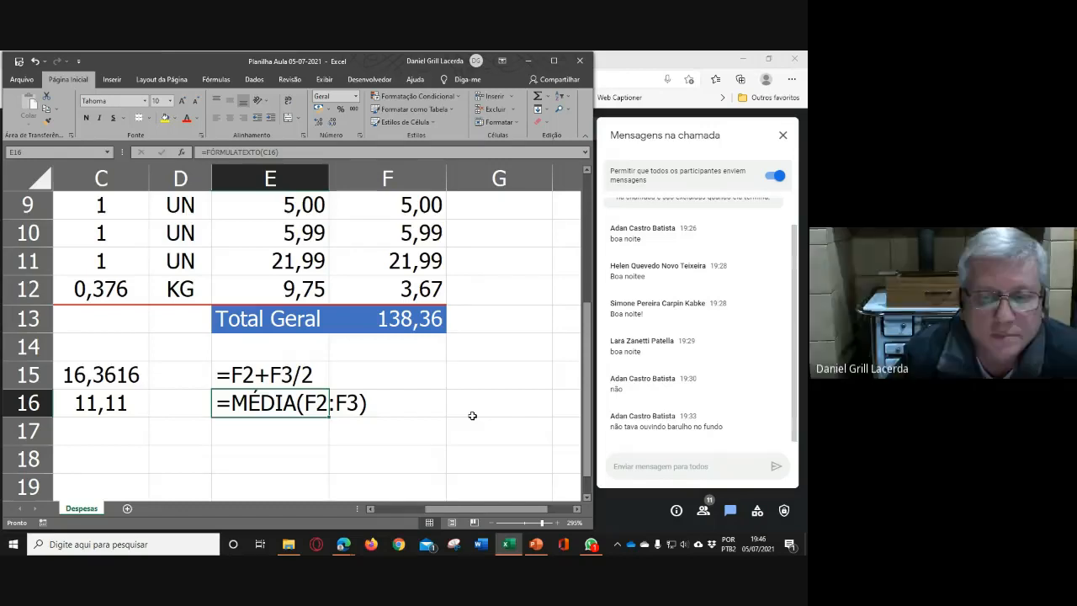
# Switch to the Google Meet call to check on the participants, and return to the Excel worksheet
pyautogui.click(660, 68)
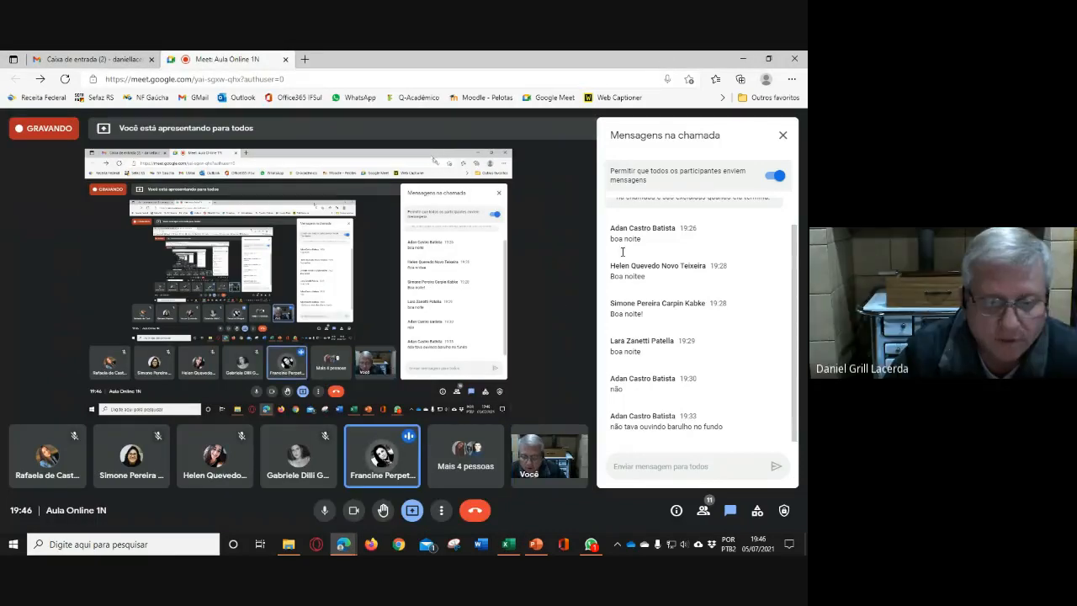
pyautogui.click(516, 547)
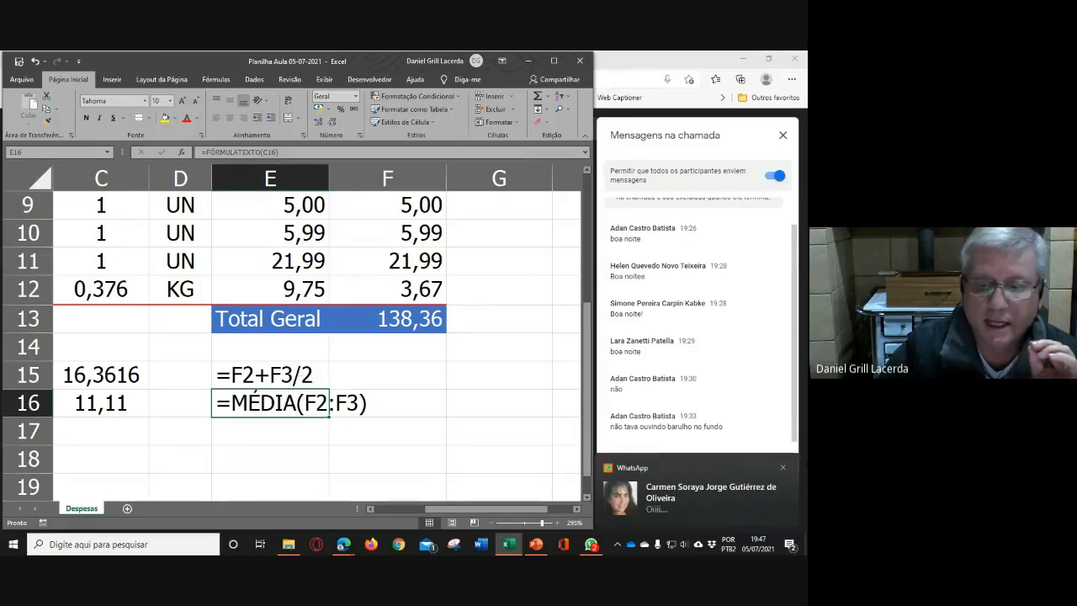
# Dismiss the WhatsApp notification and close the WhatsApp window
pyautogui.click(784, 467)
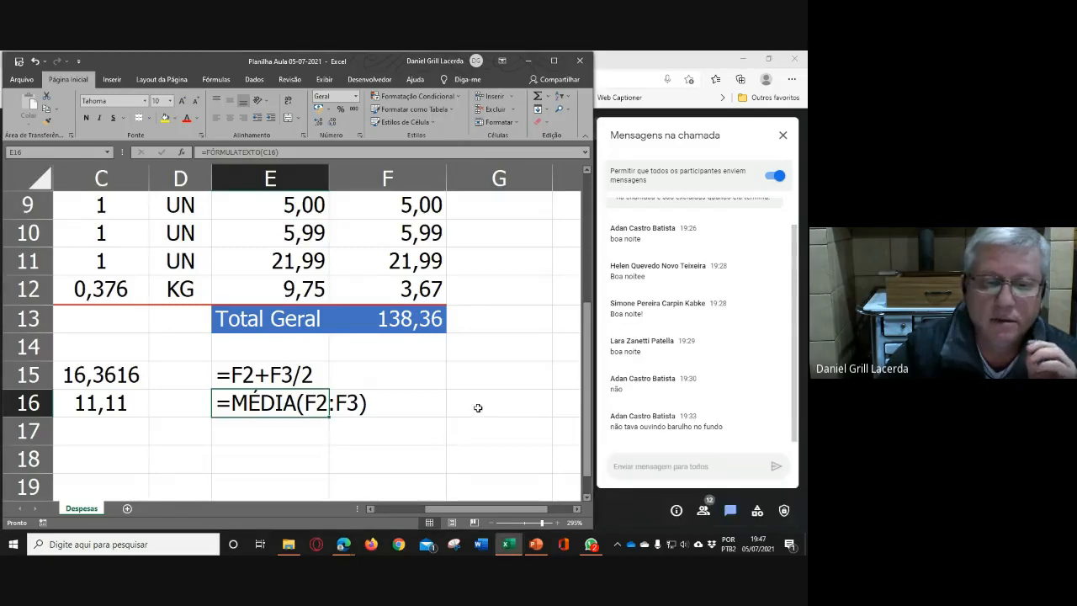
pyautogui.click(592, 546)
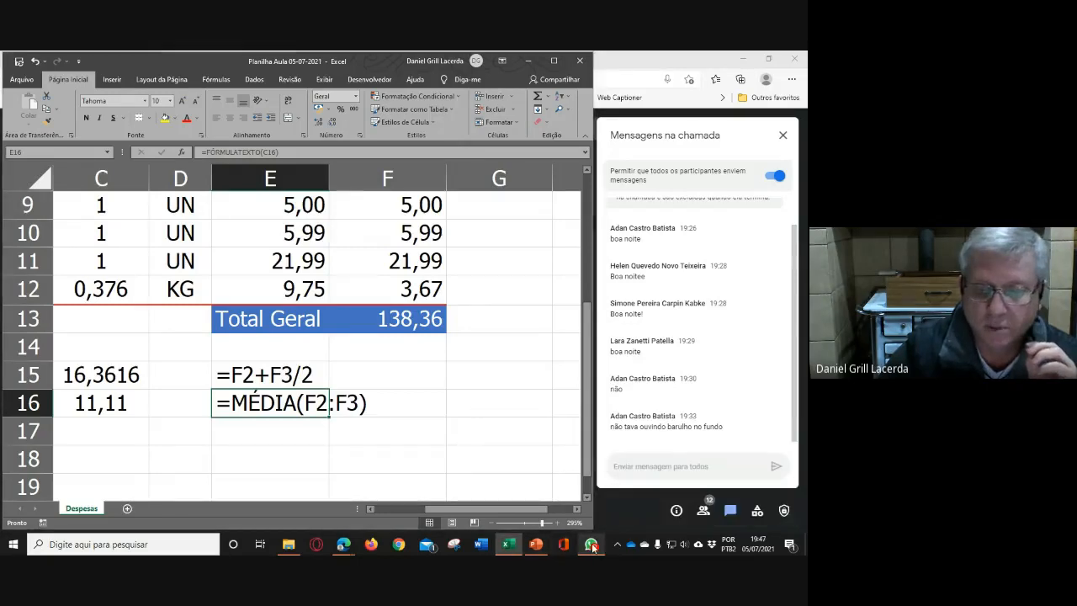
pyautogui.rightClick(592, 545)
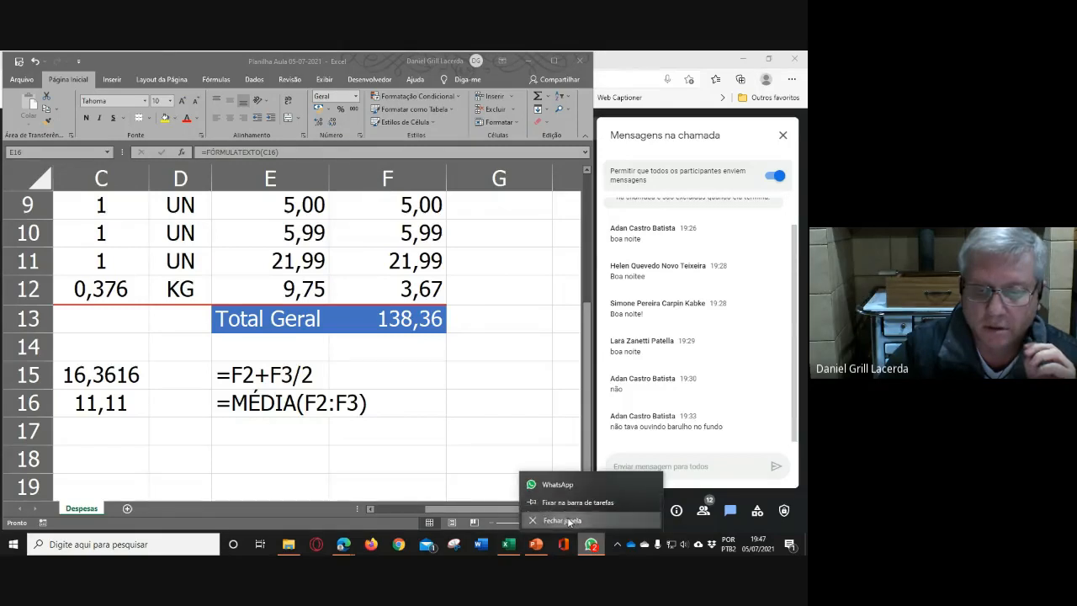
pyautogui.click(561, 520)
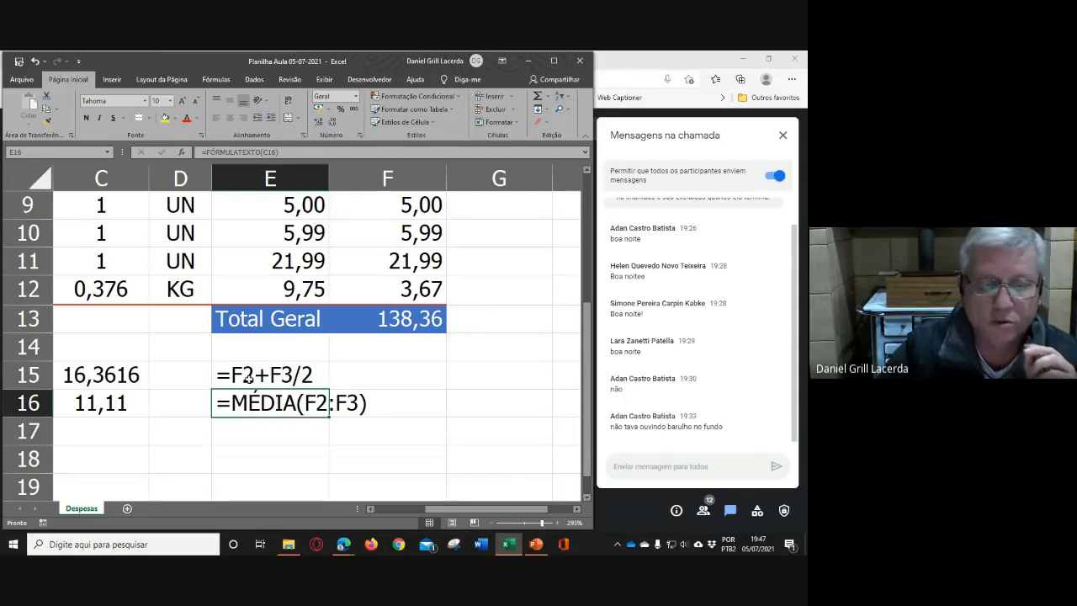
# Enter the formula =F3/2 in cell F15 to calculate the division part of the manual formula separately
pyautogui.click(419, 381)
pyautogui.write('=')
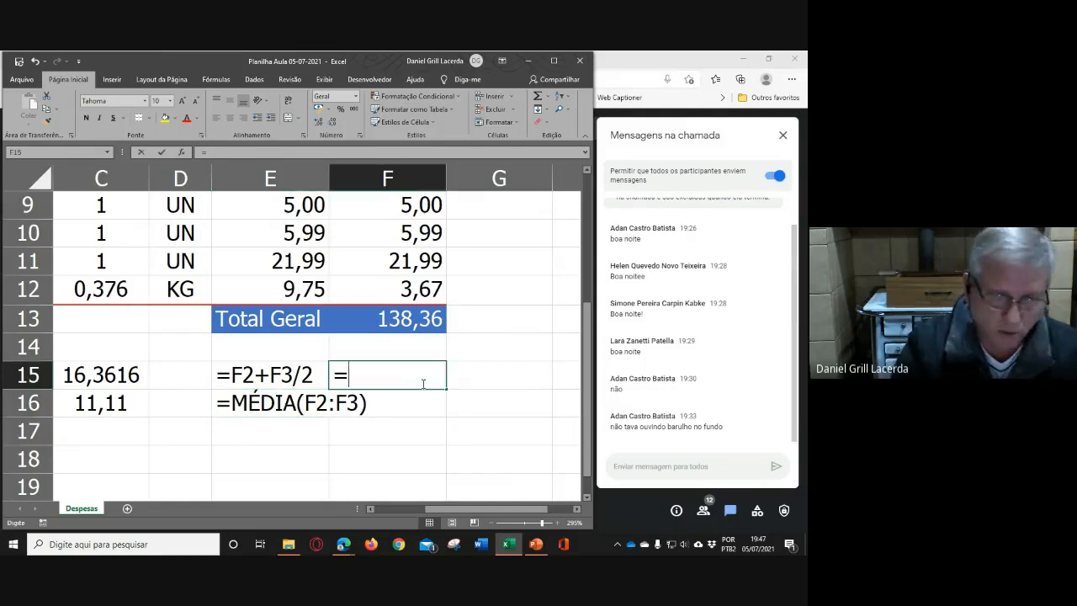
pyautogui.write('F3/2')
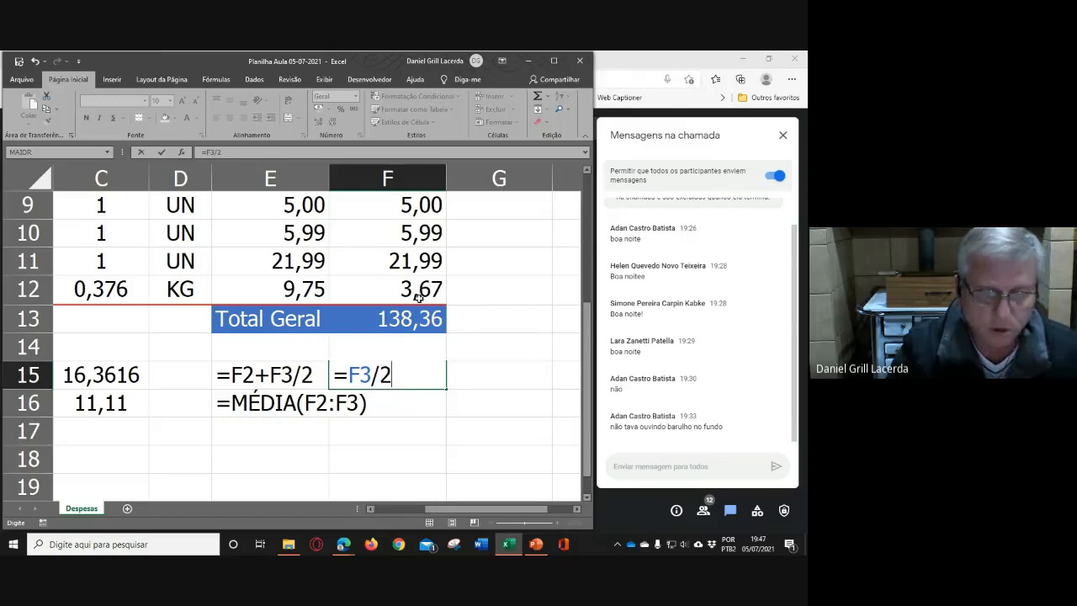
pyautogui.press('Return')
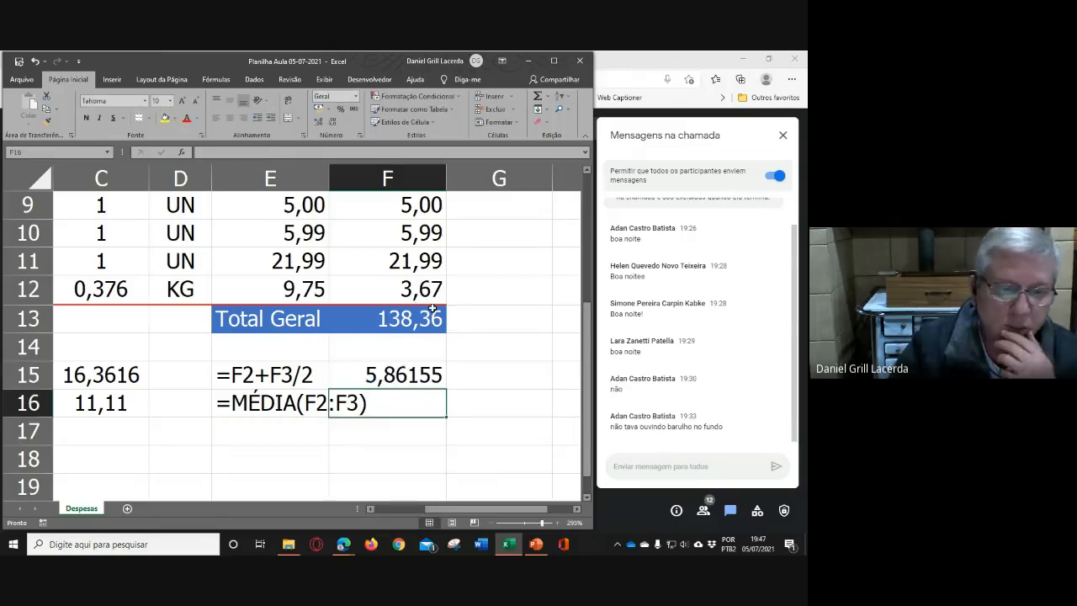
# Enter the formula =F2 in cell G15 to bring in the first item's total
pyautogui.click(484, 378)
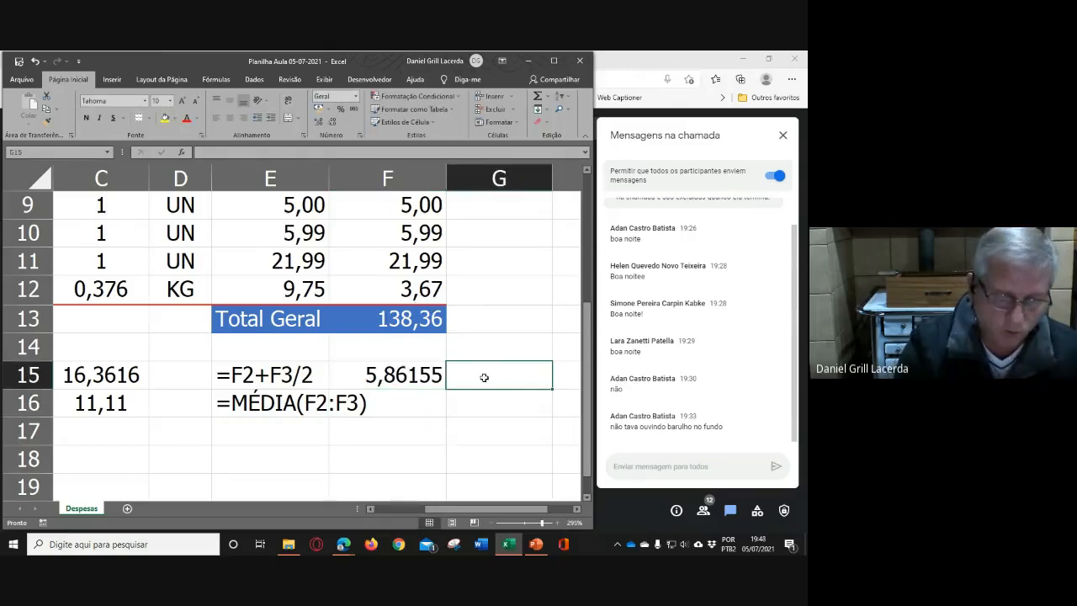
pyautogui.write('-')
pyautogui.press('BackSpace')
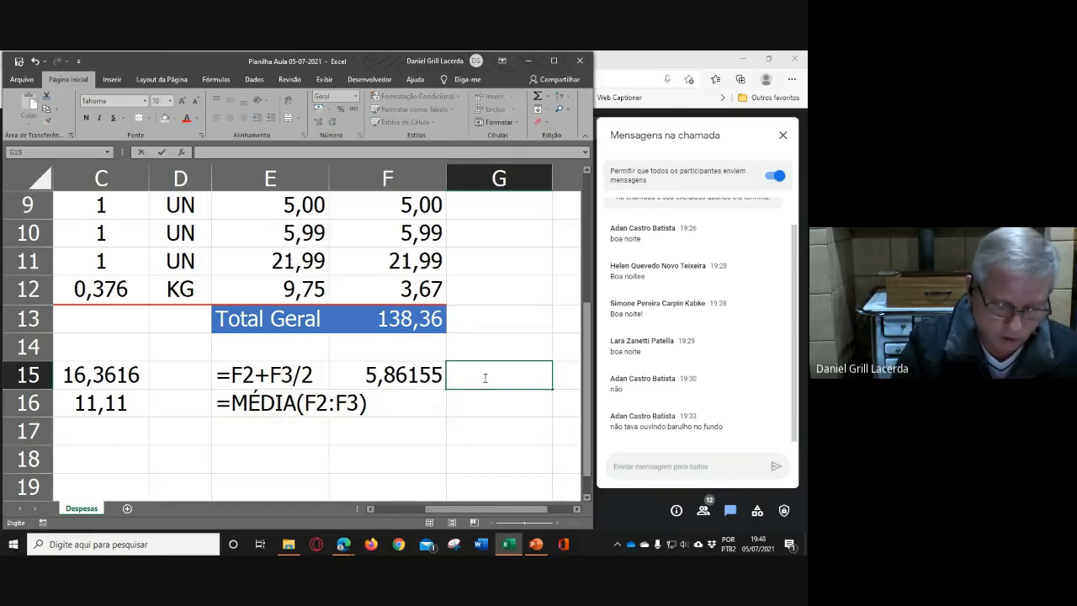
pyautogui.write('=F2')
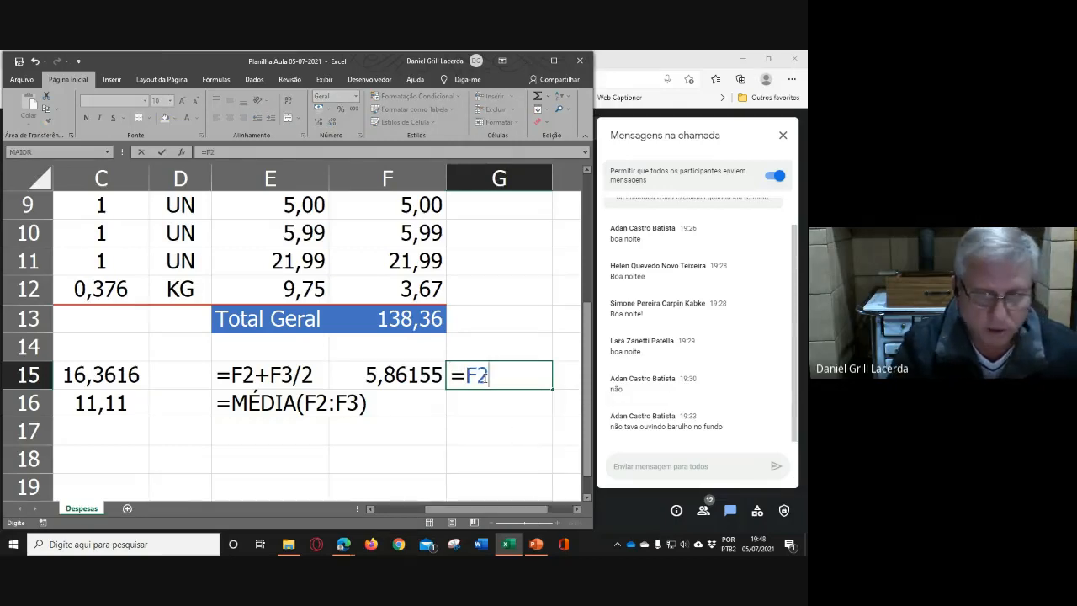
pyautogui.press('Return')
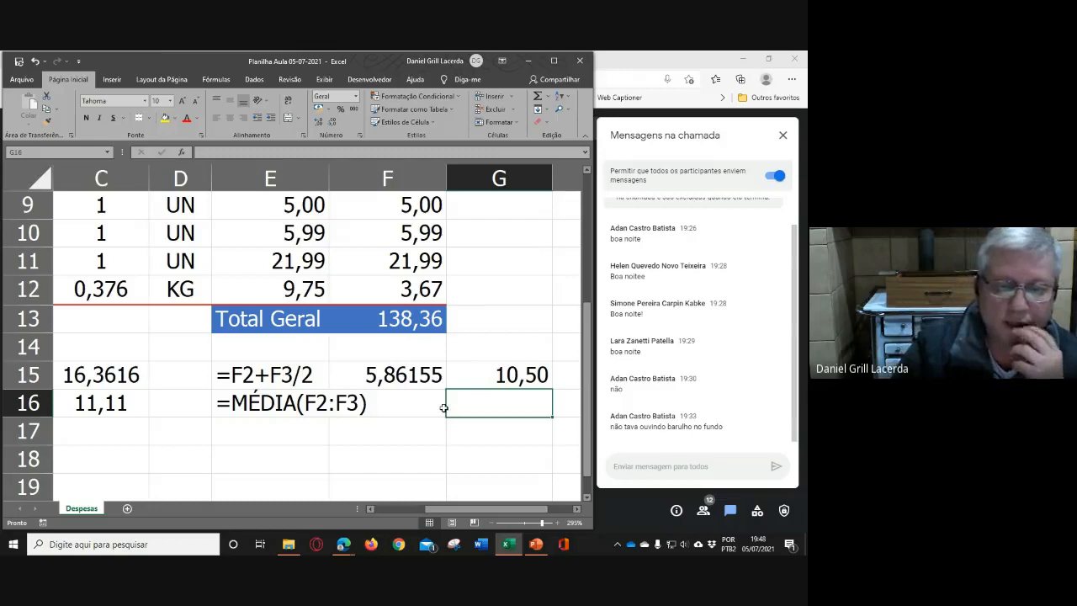
# Enter the formula =G15+F15 in cell G16 to add the two partial results
pyautogui.write('=')
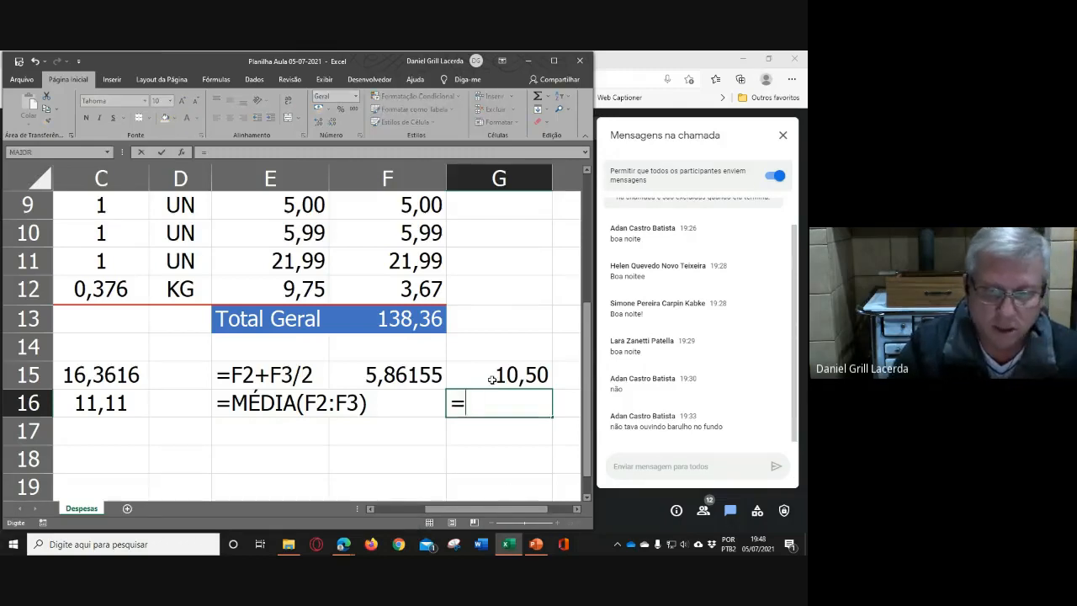
pyautogui.click(492, 379)
pyautogui.write('+')
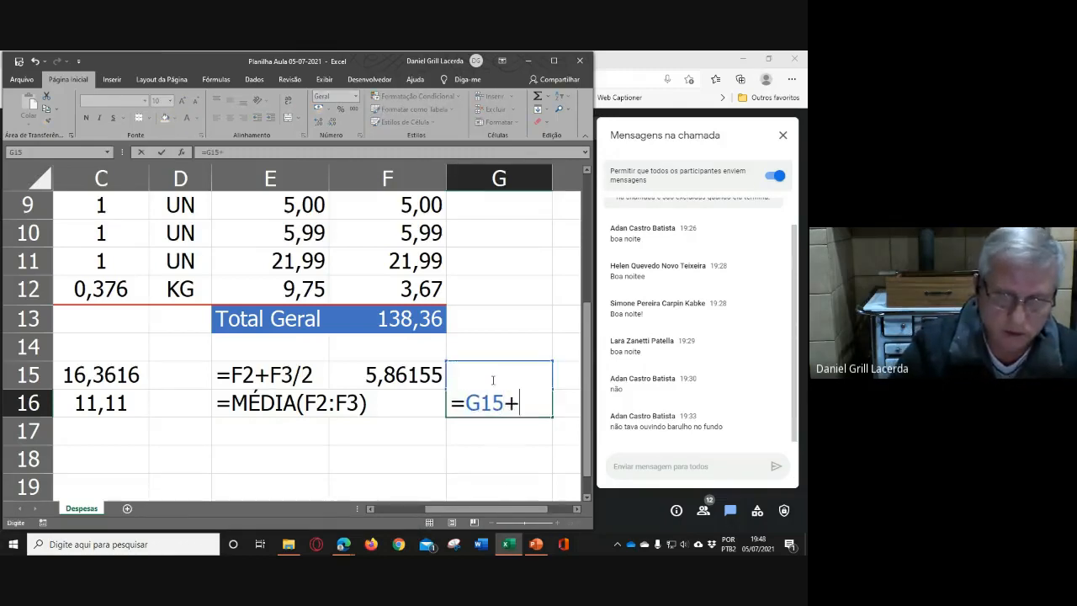
pyautogui.click(413, 375)
pyautogui.press('Return')
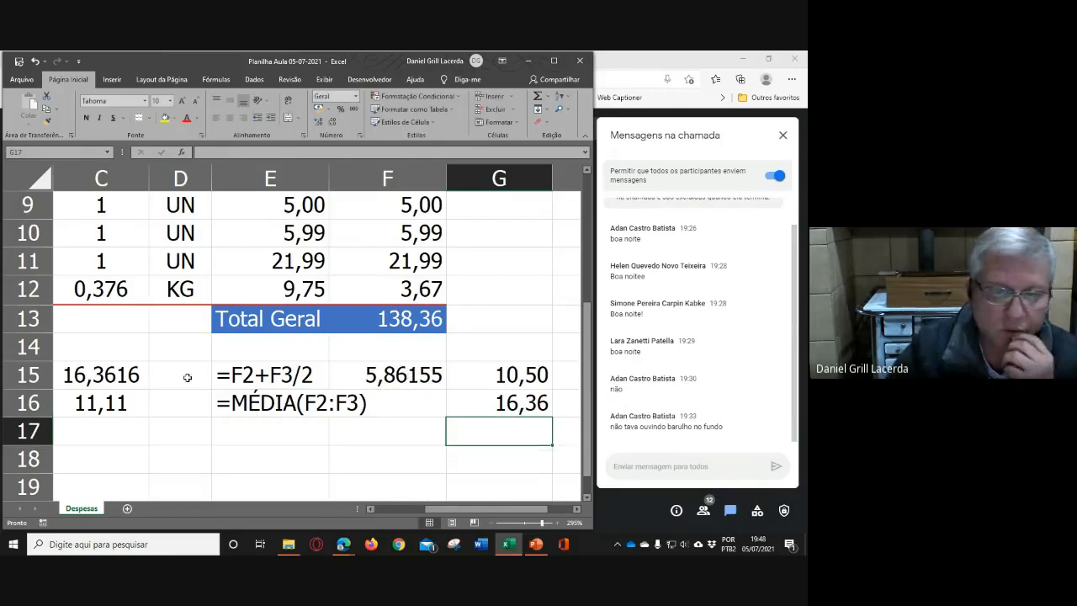
# Examine the formulas behind F15, G15 and G16 and compare them with the manual calculation in C15
pyautogui.click(108, 379)
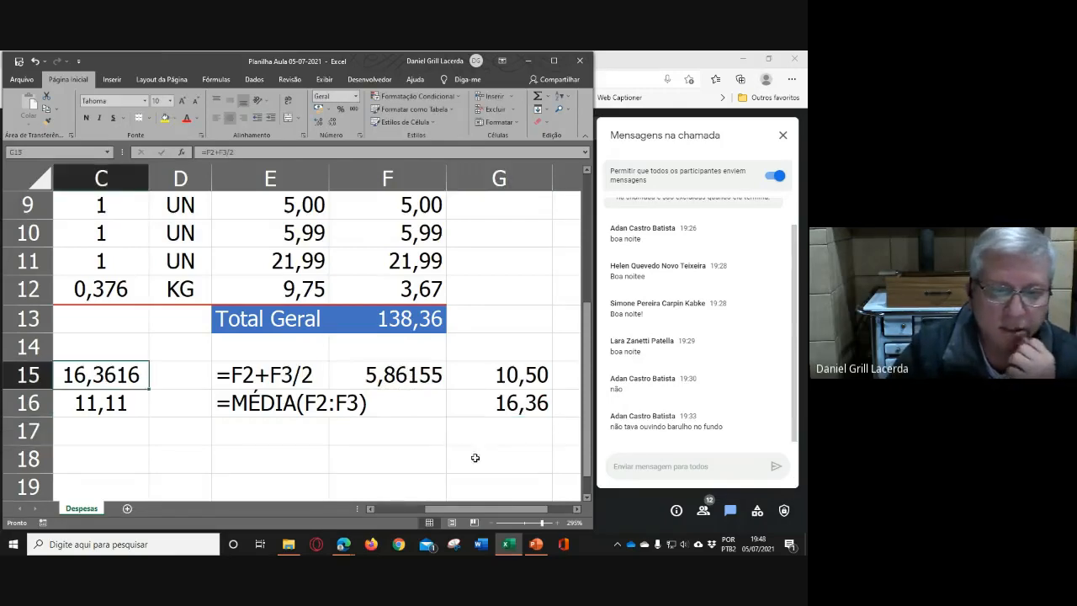
pyautogui.click(406, 375)
pyautogui.doubleClick(406, 375)
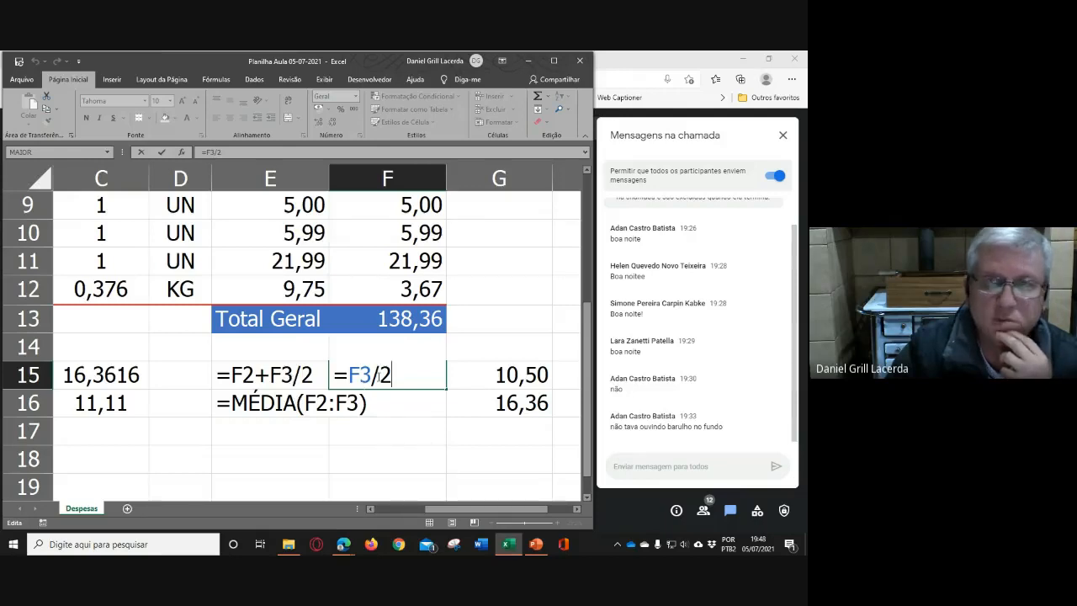
pyautogui.doubleClick(511, 376)
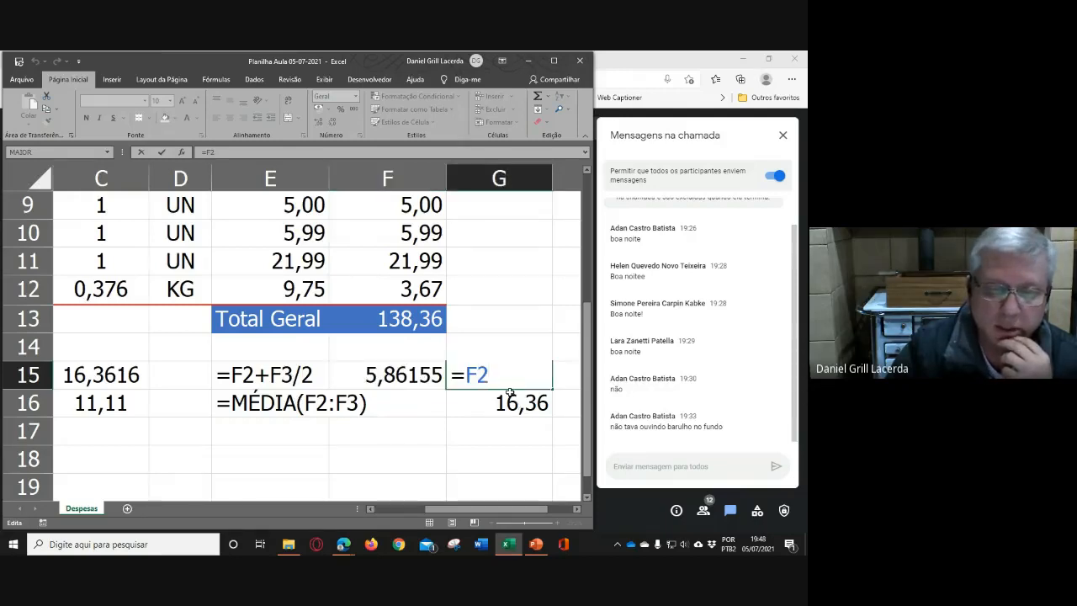
pyautogui.doubleClick(521, 409)
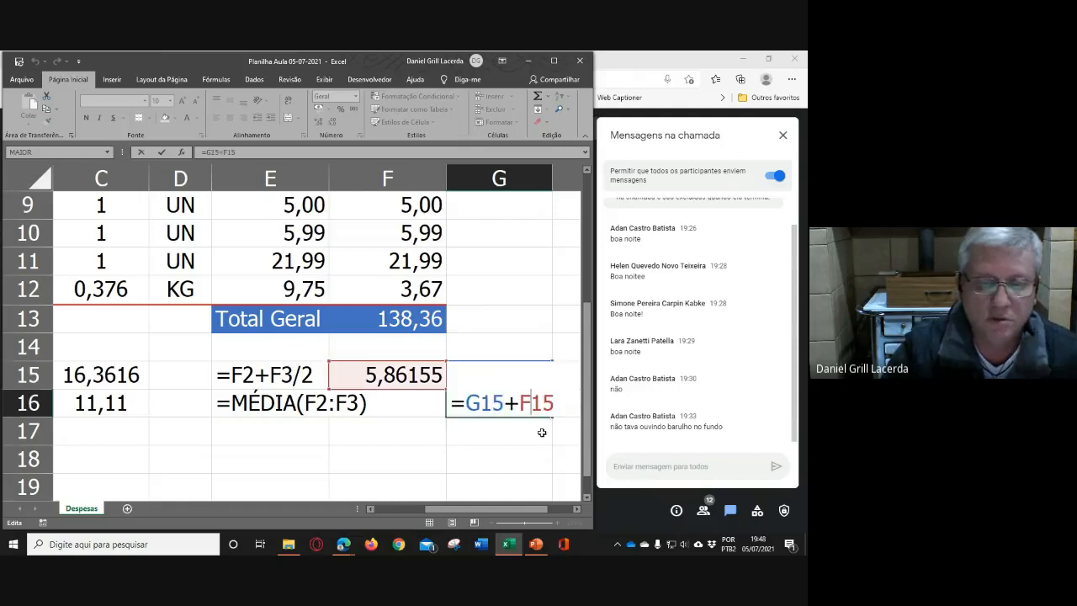
pyautogui.press('Escape')
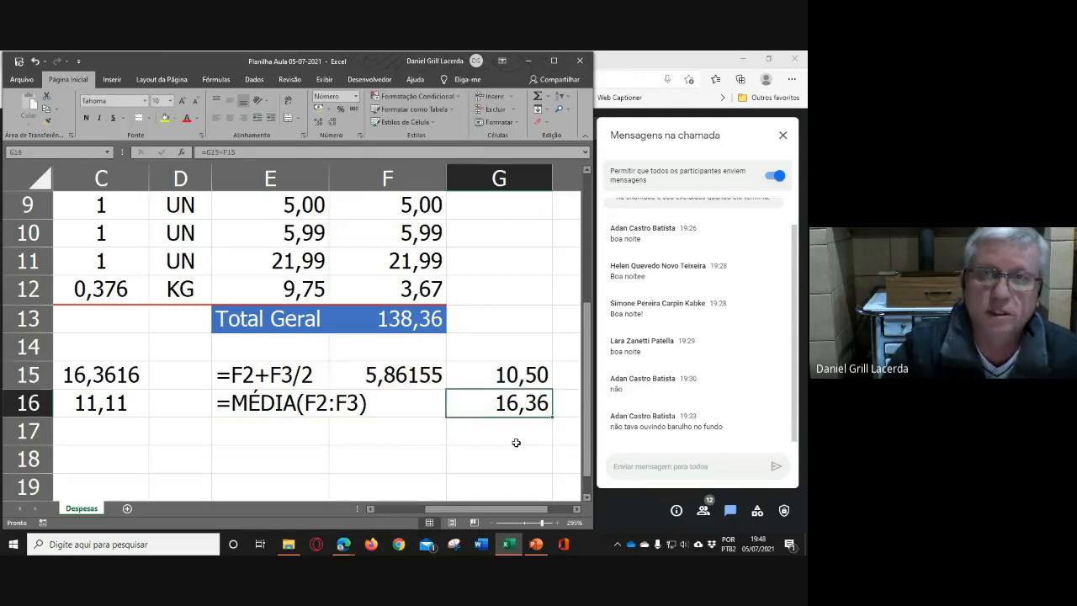
pyautogui.click(277, 376)
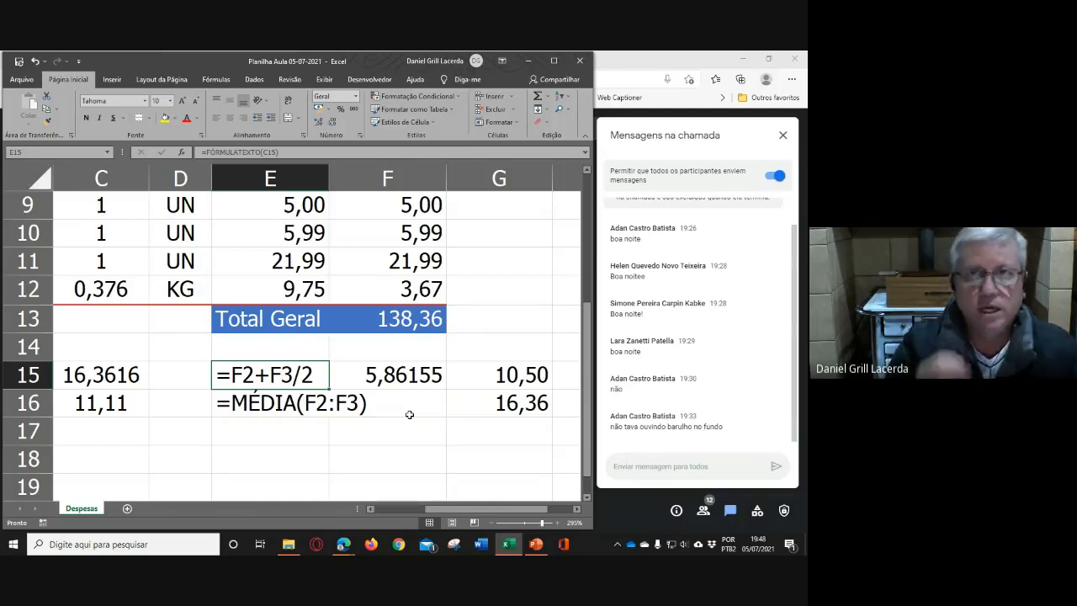
# Add parentheses around the sum in cell C15 so the manual average formula reads =(F2+F3)/2
pyautogui.click(117, 376)
pyautogui.write('=F2+F3/2')
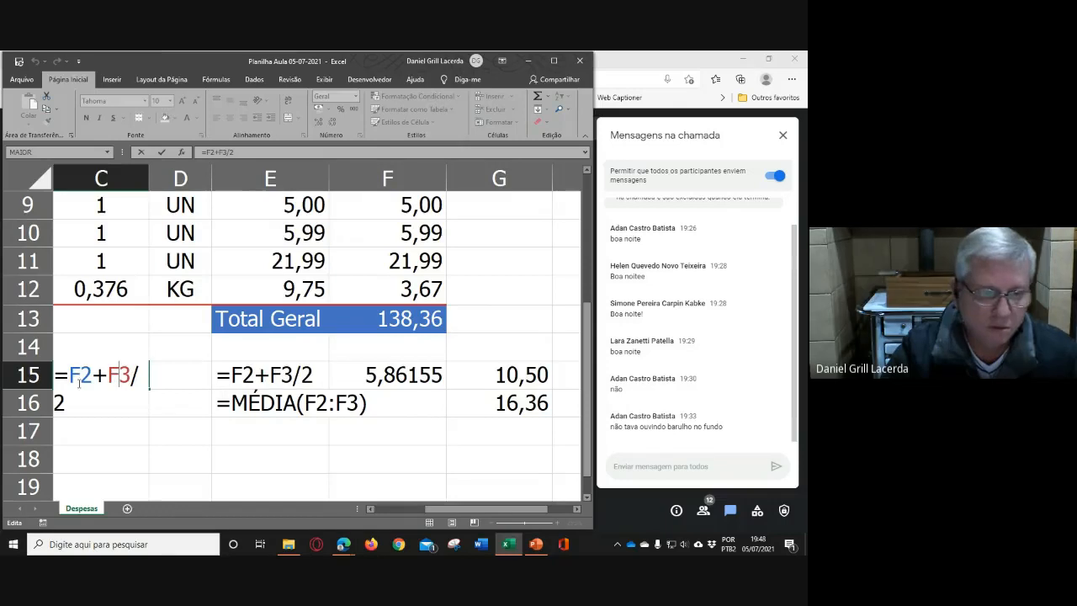
pyautogui.press('Left')
pyautogui.press('Left')
pyautogui.press('Left')
pyautogui.press('Left')
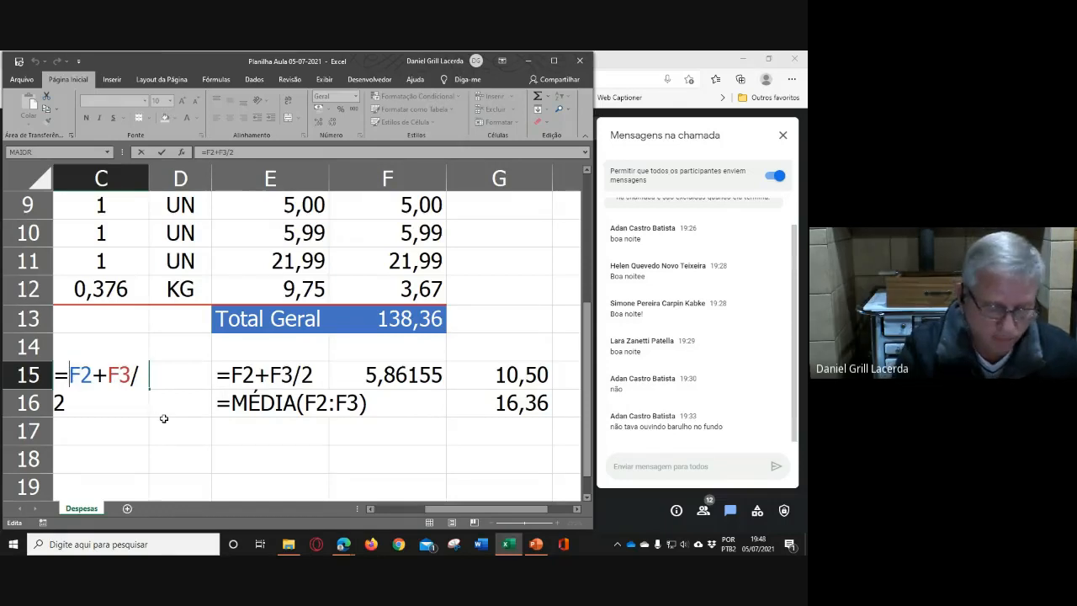
pyautogui.write('(')
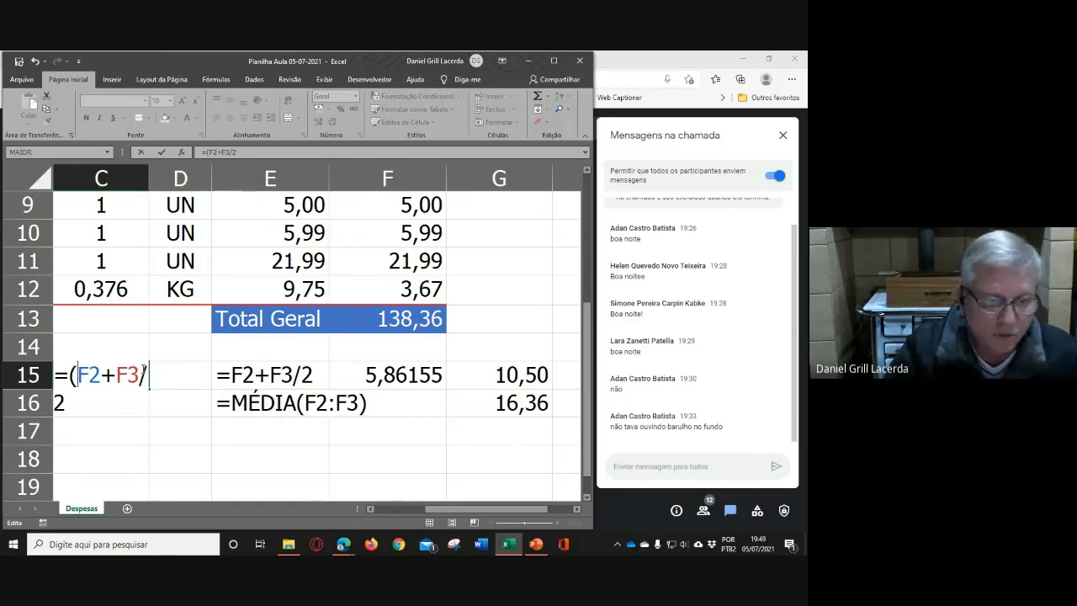
pyautogui.press('Right')
pyautogui.press('Right')
pyautogui.press('Right')
pyautogui.press('Right')
pyautogui.press('Right')
pyautogui.write(')')
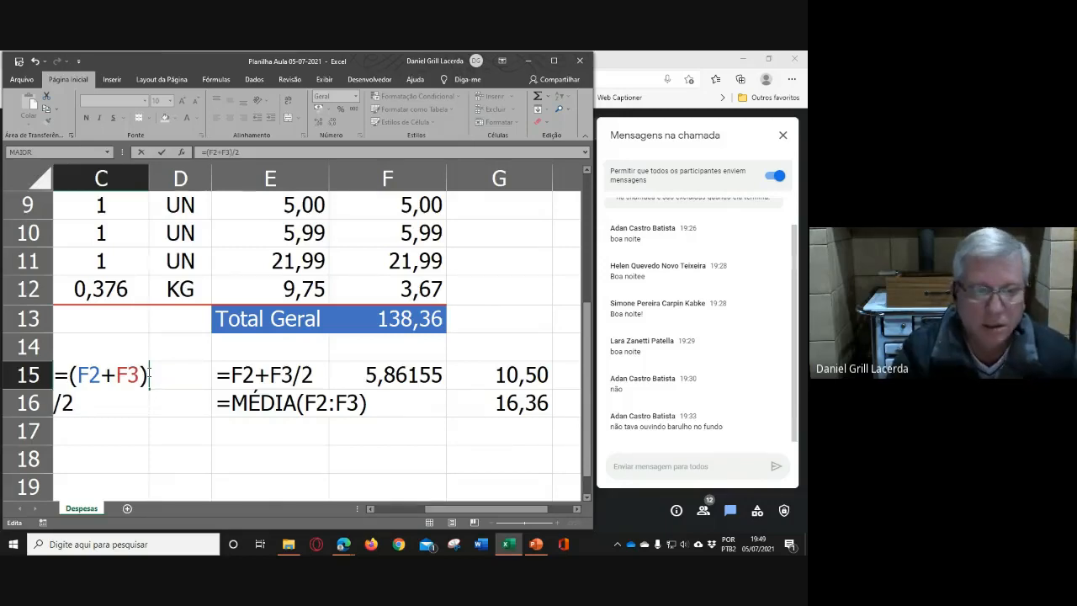
pyautogui.press('Return')
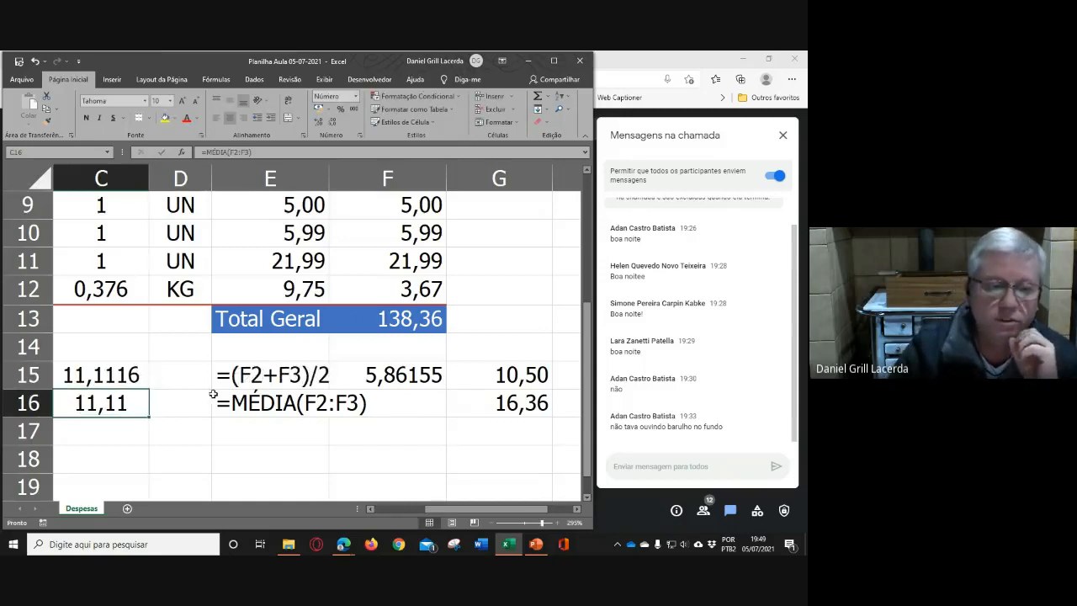
# Compare the corrected manual average in C15 with the MÉDIA result in C16 and the partial-results sum in G16
pyautogui.click(276, 382)
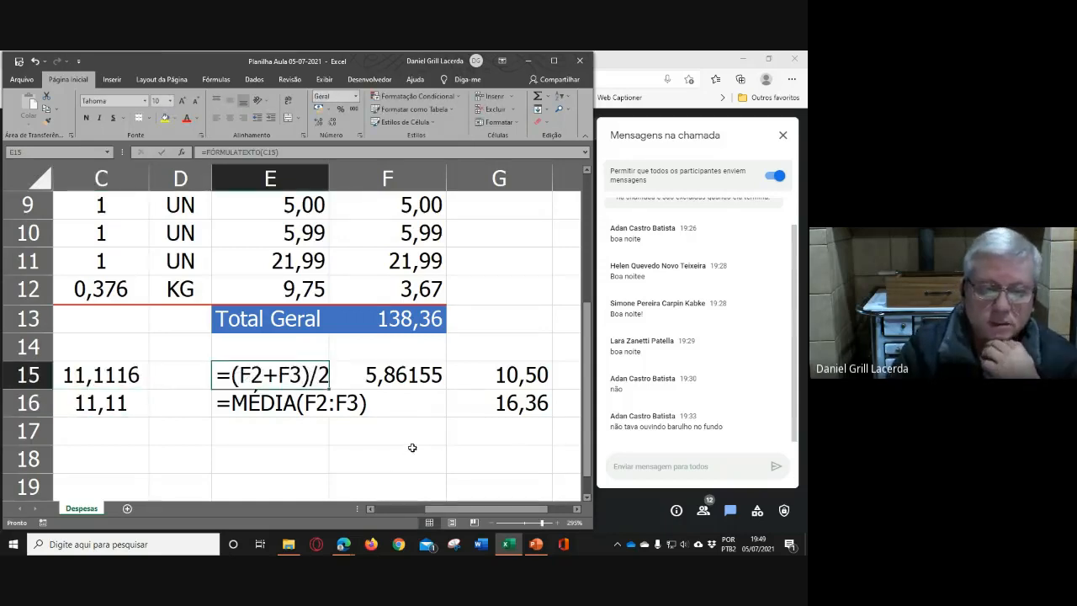
pyautogui.click(98, 380)
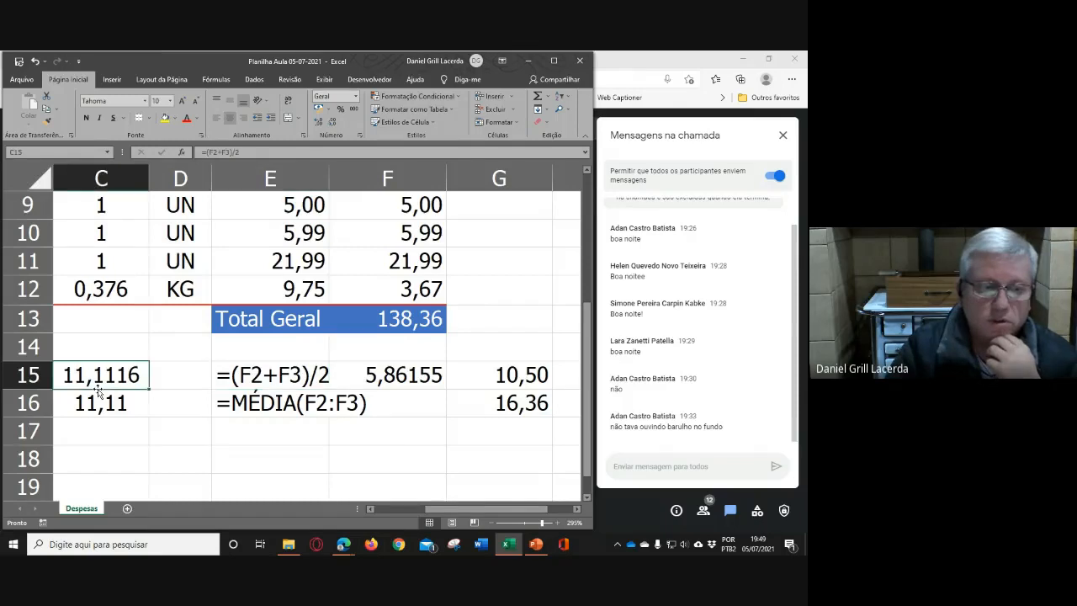
pyautogui.press('Down')
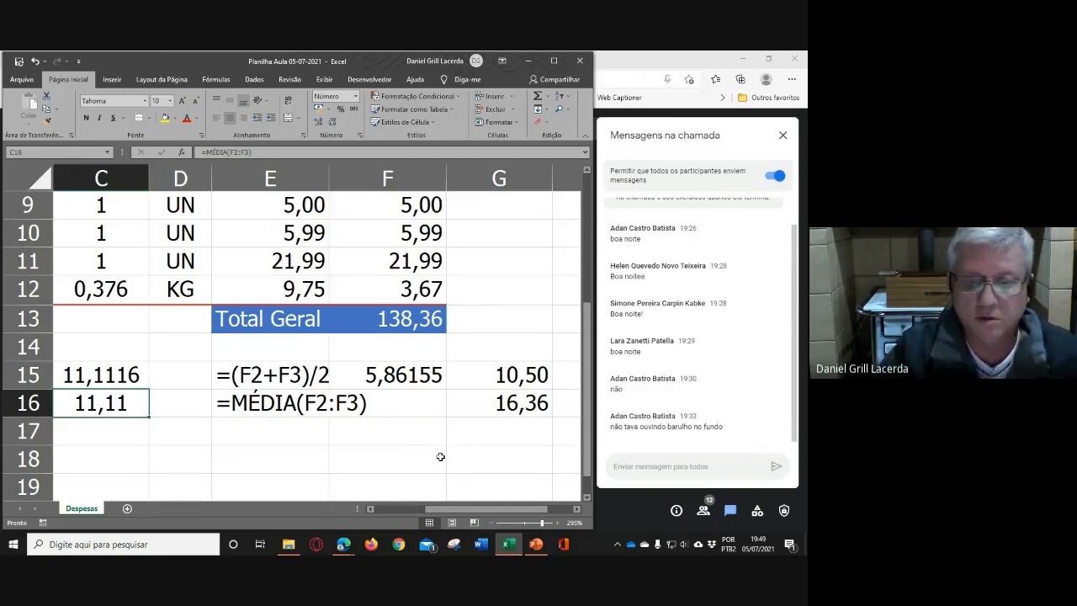
pyautogui.click(521, 413)
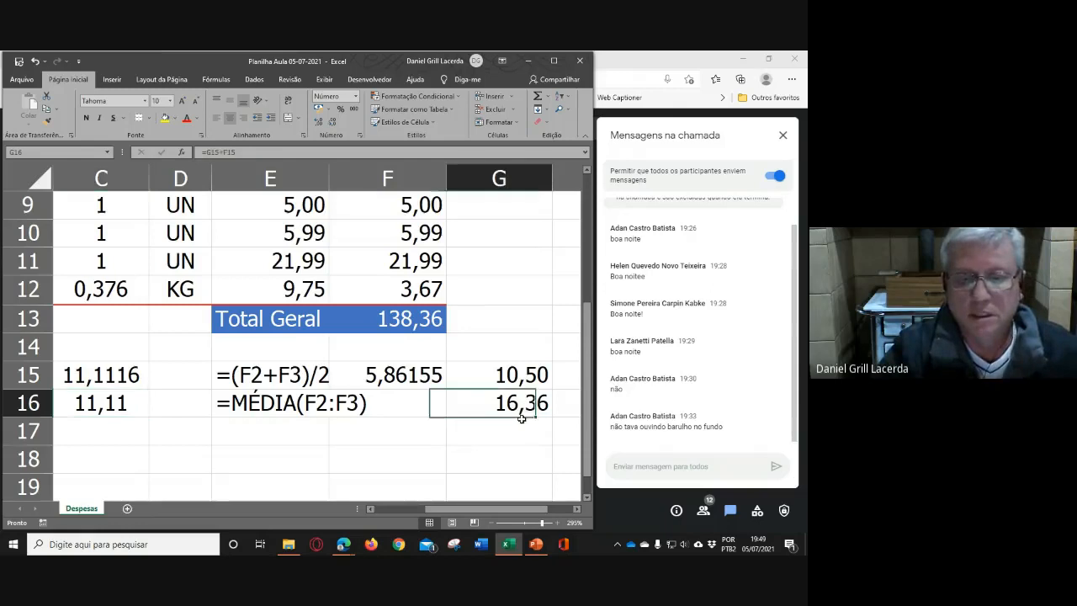
pyautogui.click(98, 413)
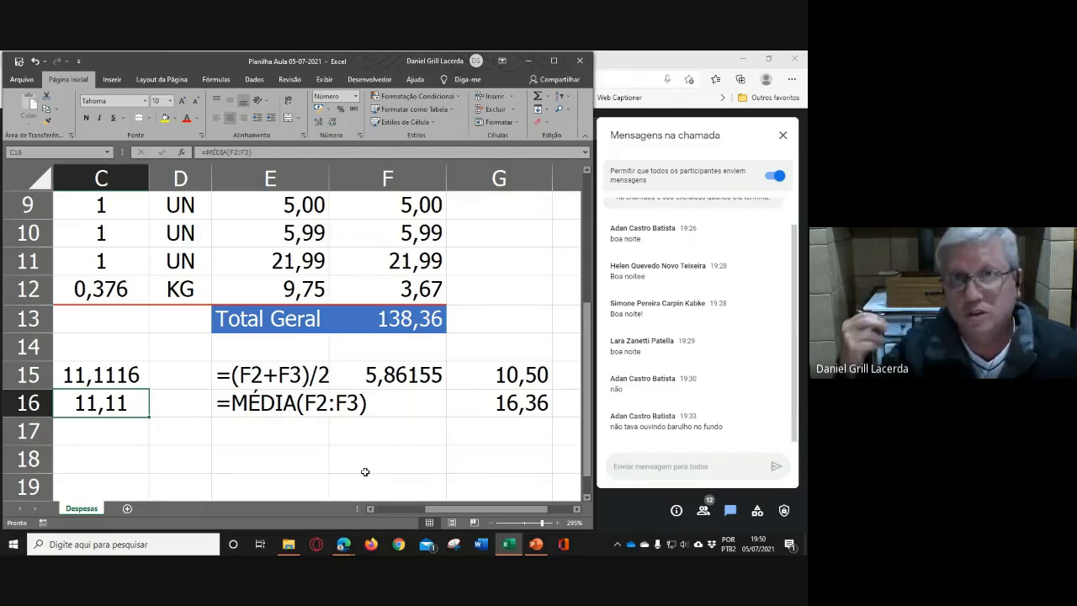
pyautogui.click(107, 433)
pyautogui.write('=')
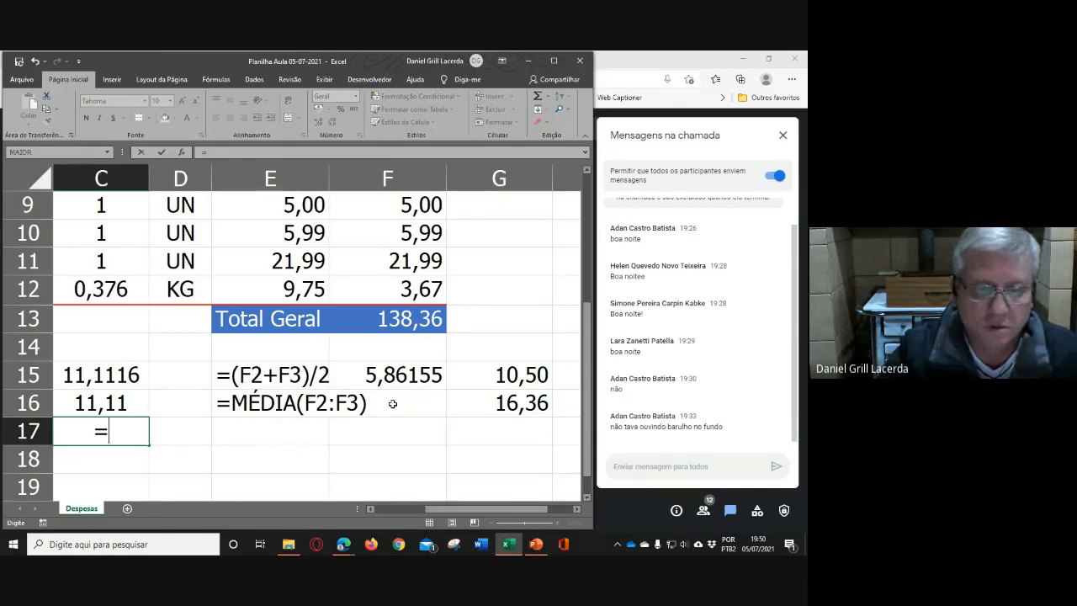
pyautogui.press('Escape')
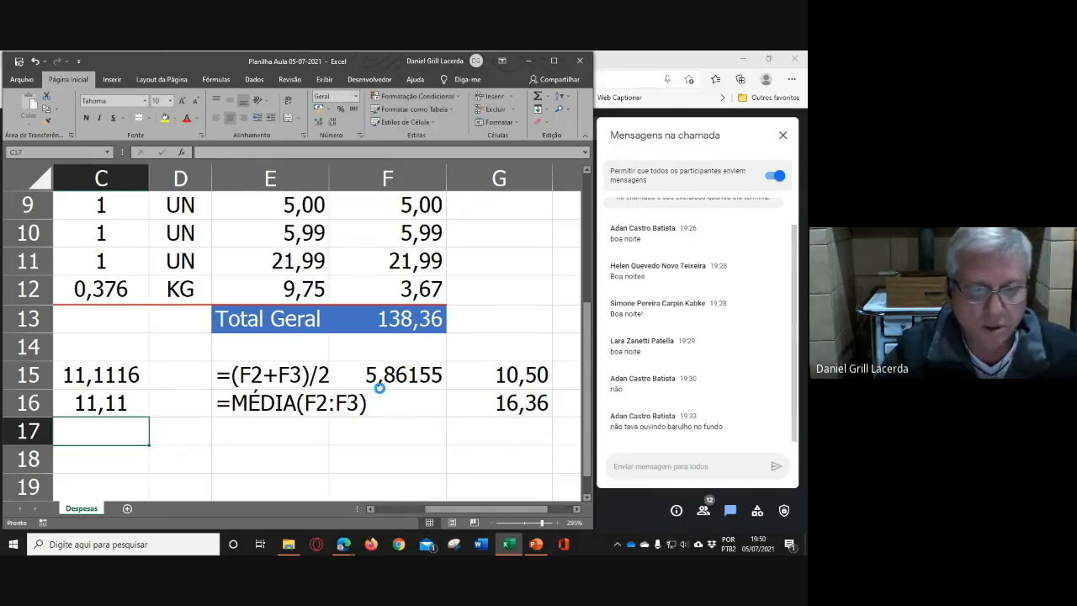
# Enter the formula =F2+F3/F4+F5 in cell H2 as a new order-of-operations example without parentheses
pyautogui.keyDown('ctrl'); pyautogui.scroll(-3, 380, 388); pyautogui.keyUp('ctrl')
pyautogui.keyDown('ctrl'); pyautogui.scroll(-4, 379, 388); pyautogui.keyUp('ctrl')
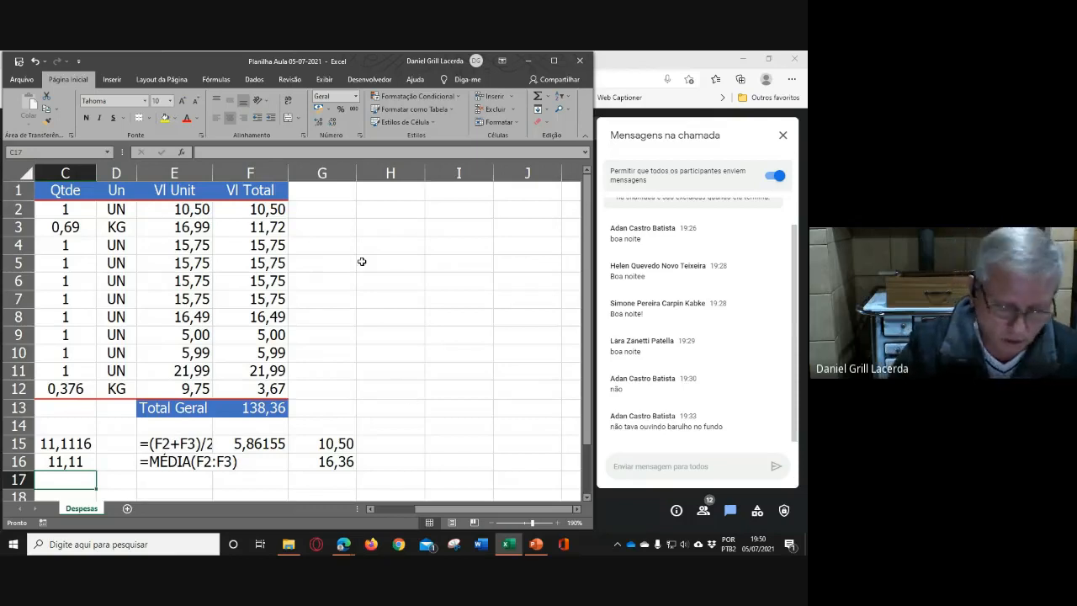
pyautogui.click(370, 211)
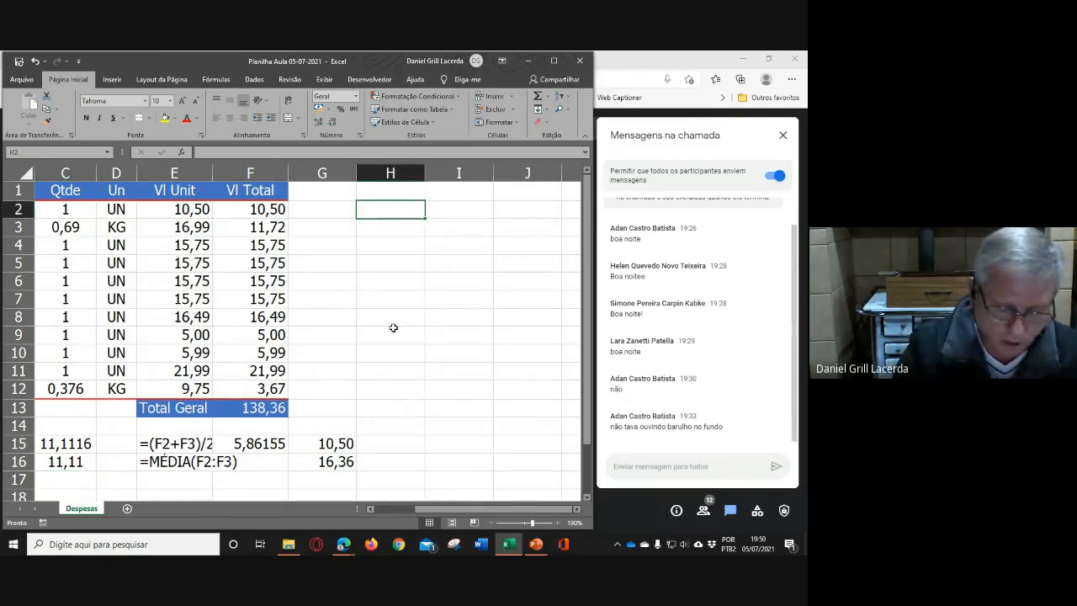
pyautogui.write('=')
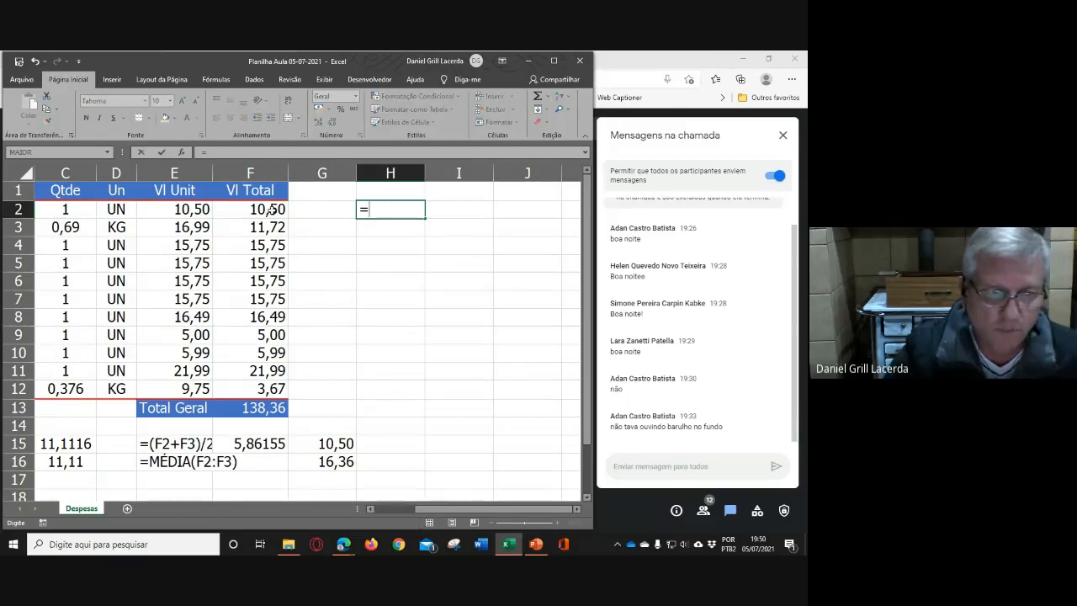
pyautogui.click(269, 210)
pyautogui.write('+')
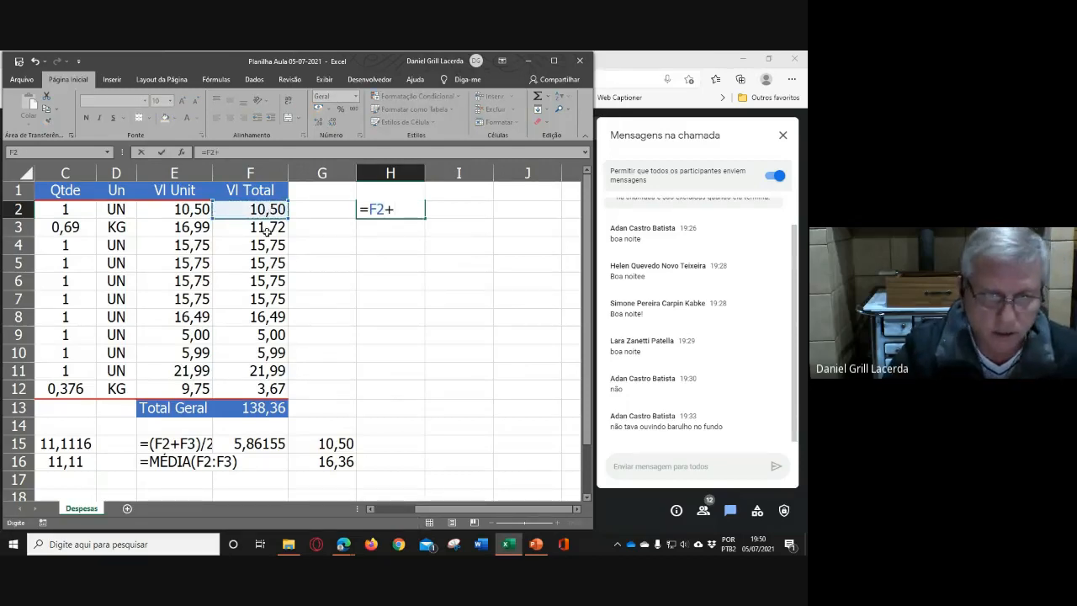
pyautogui.click(265, 227)
pyautogui.write('/')
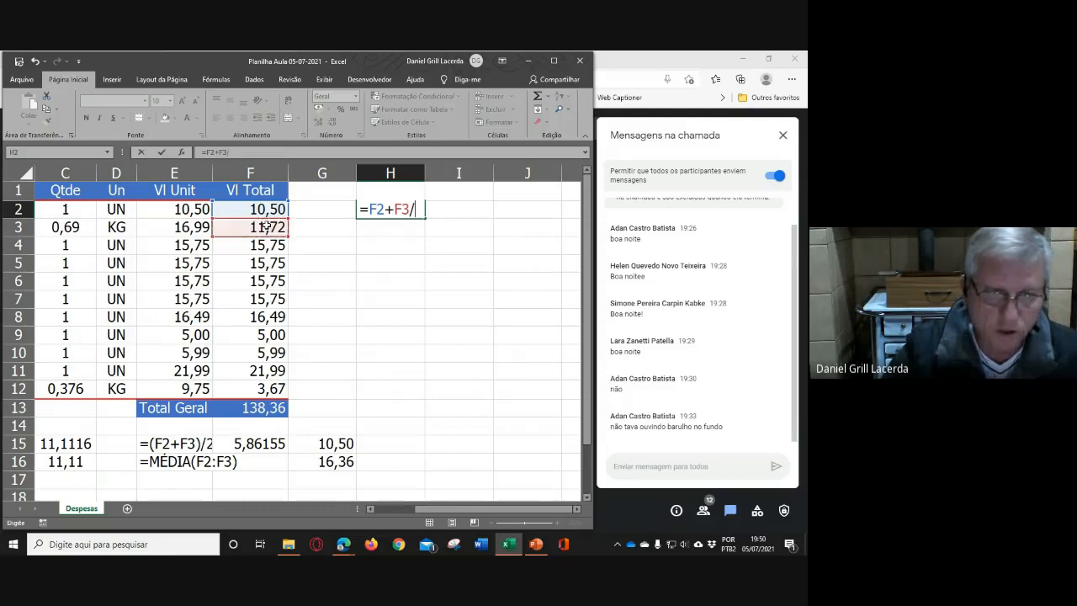
pyautogui.click(267, 246)
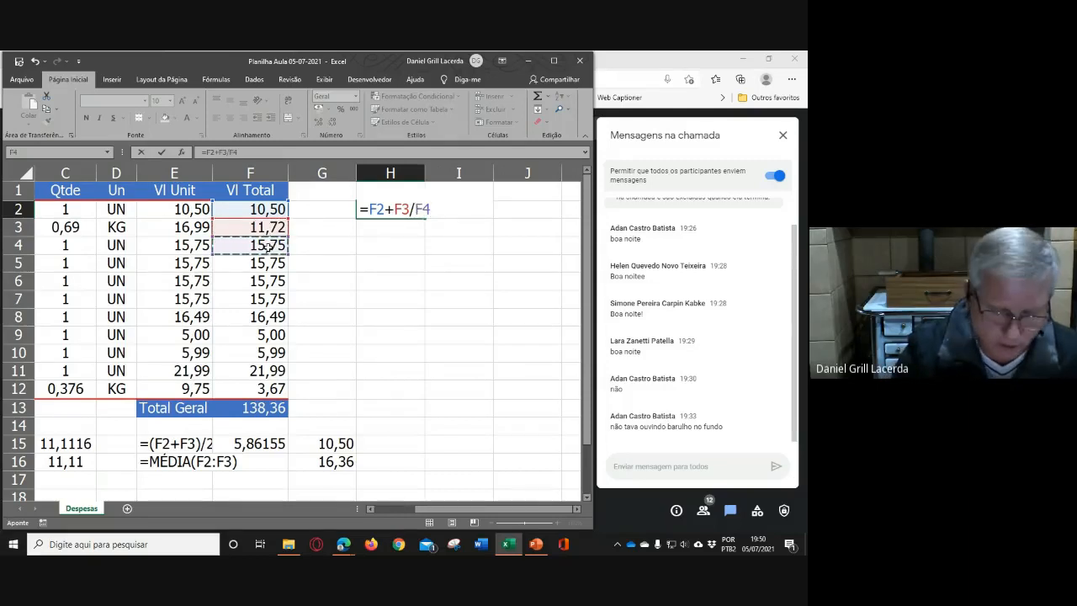
pyautogui.write('+')
pyautogui.click(266, 262)
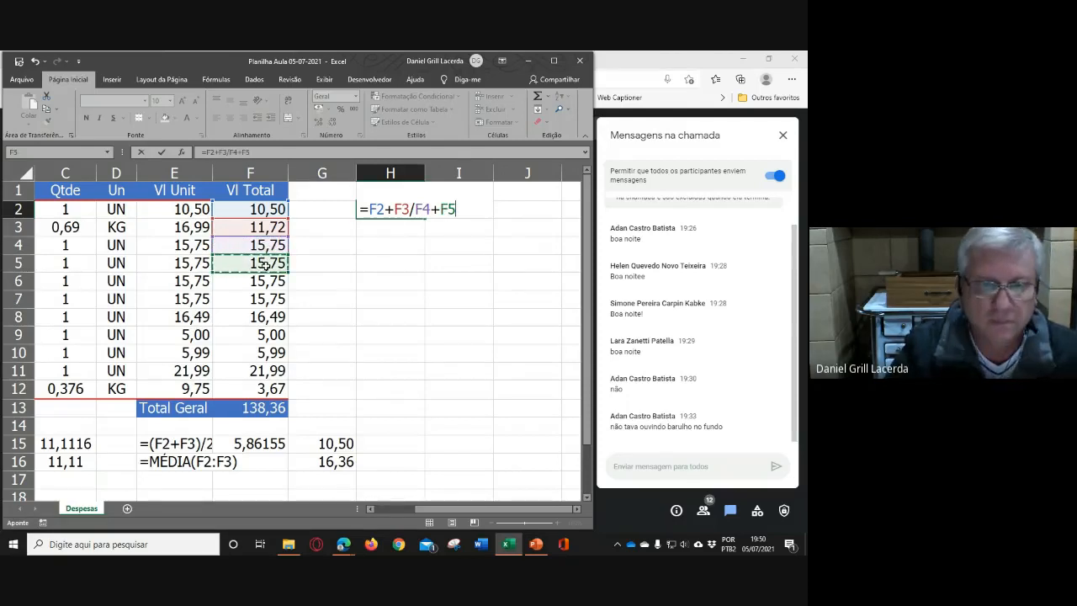
pyautogui.press('Return')
pyautogui.click(380, 209)
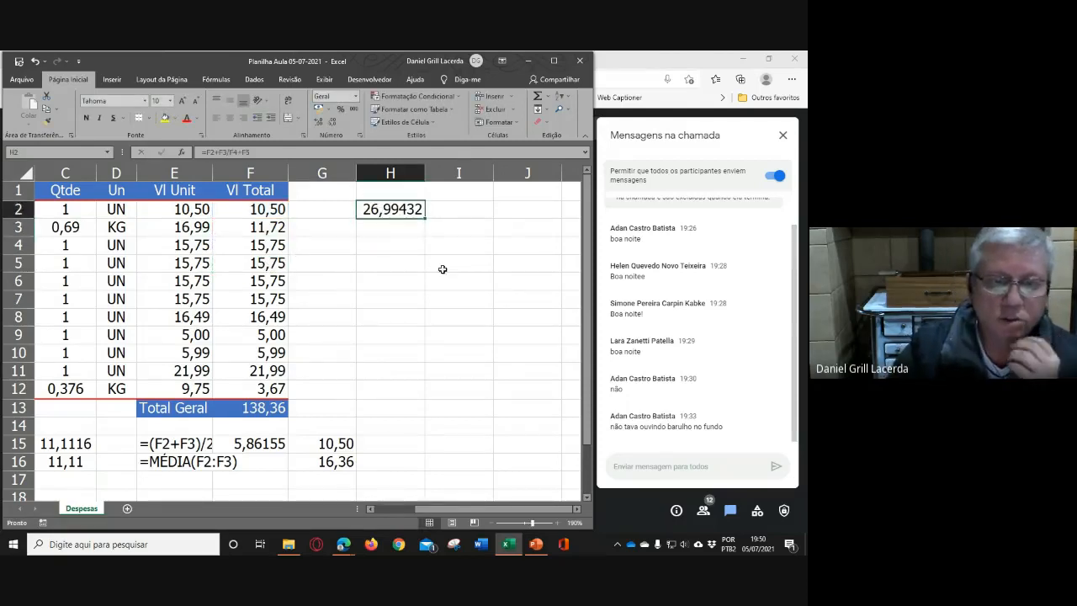
# Show the formula of H2 as text in cell I2 using FÓRMULATEXTO
pyautogui.click(460, 206)
pyautogui.write('=')
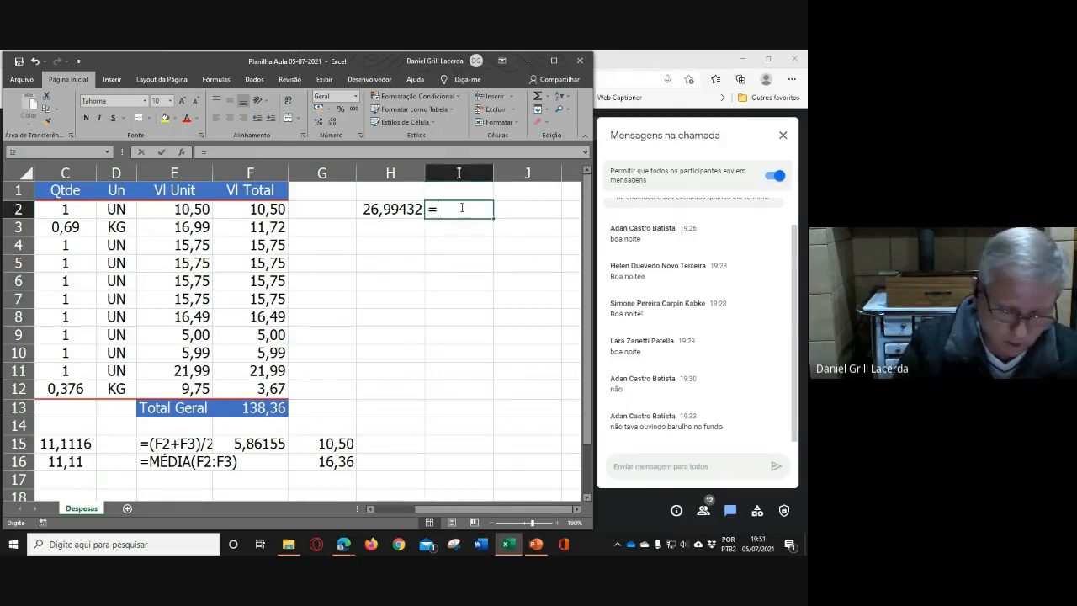
pyautogui.write('´for')
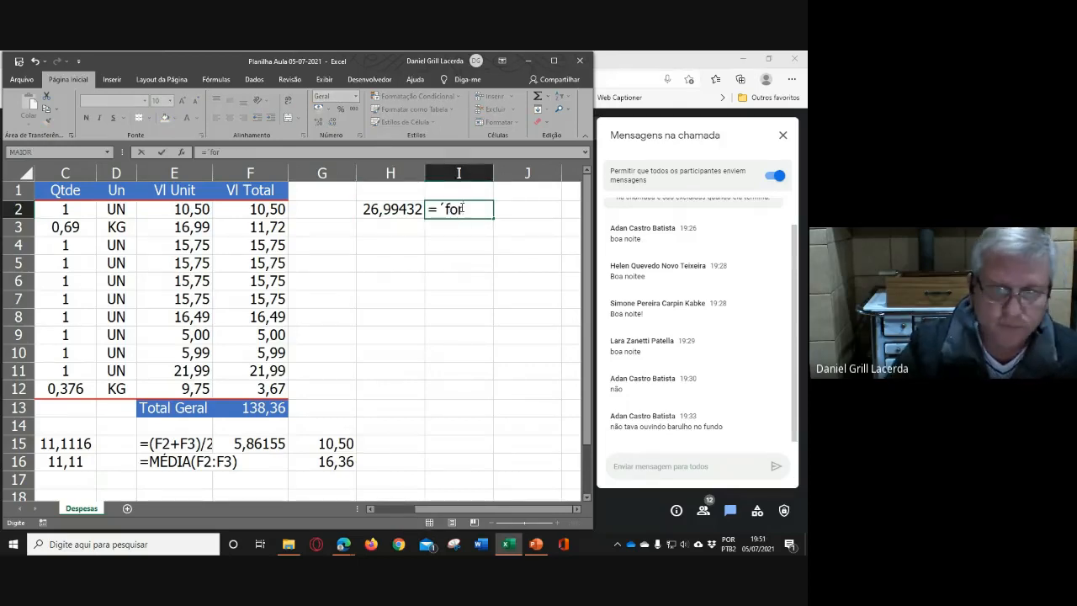
pyautogui.press('BackSpace')
pyautogui.press('BackSpace')
pyautogui.press('BackSpace')
pyautogui.press('BackSpace')
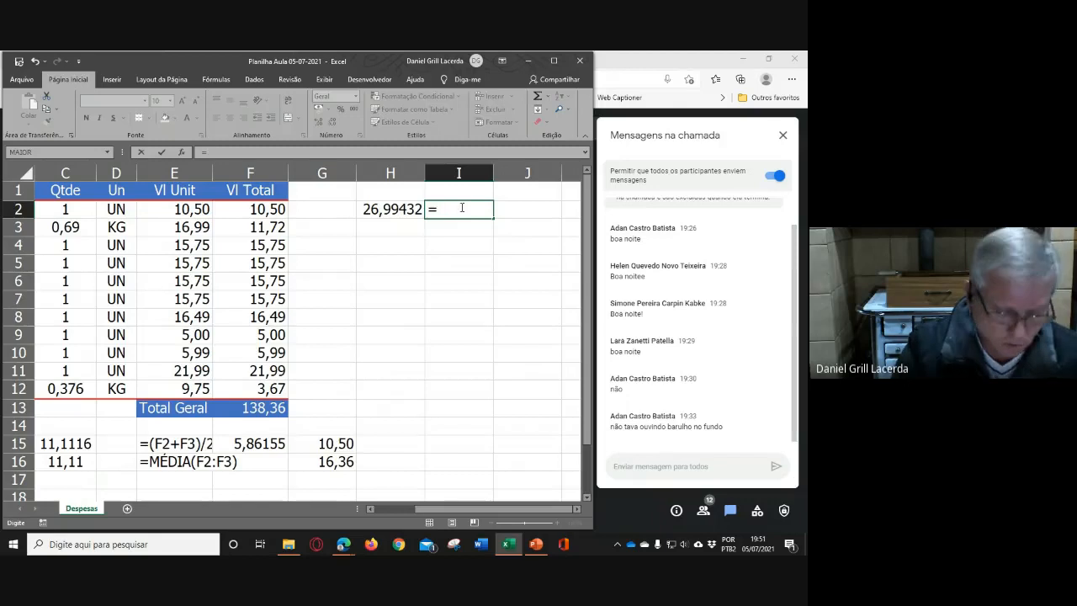
pyautogui.write('fór')
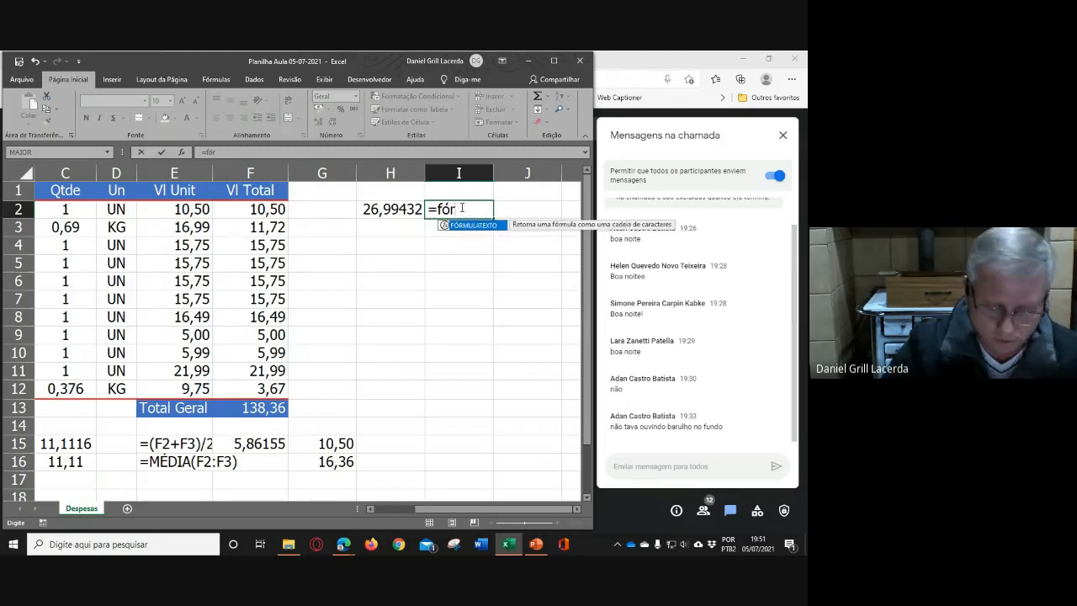
pyautogui.press('Tab')
pyautogui.click(381, 209)
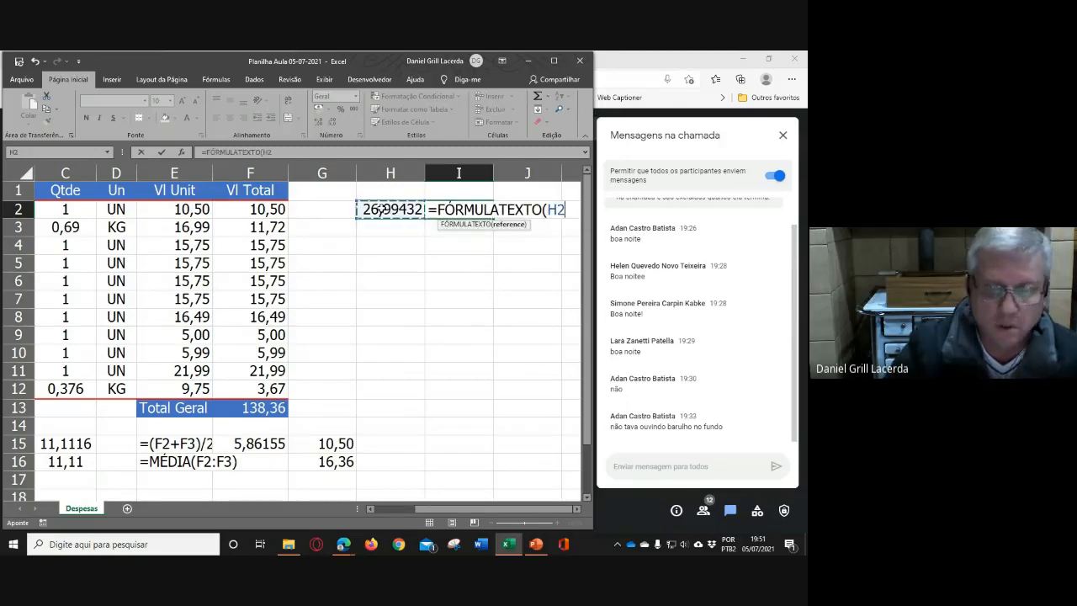
pyautogui.press('Return')
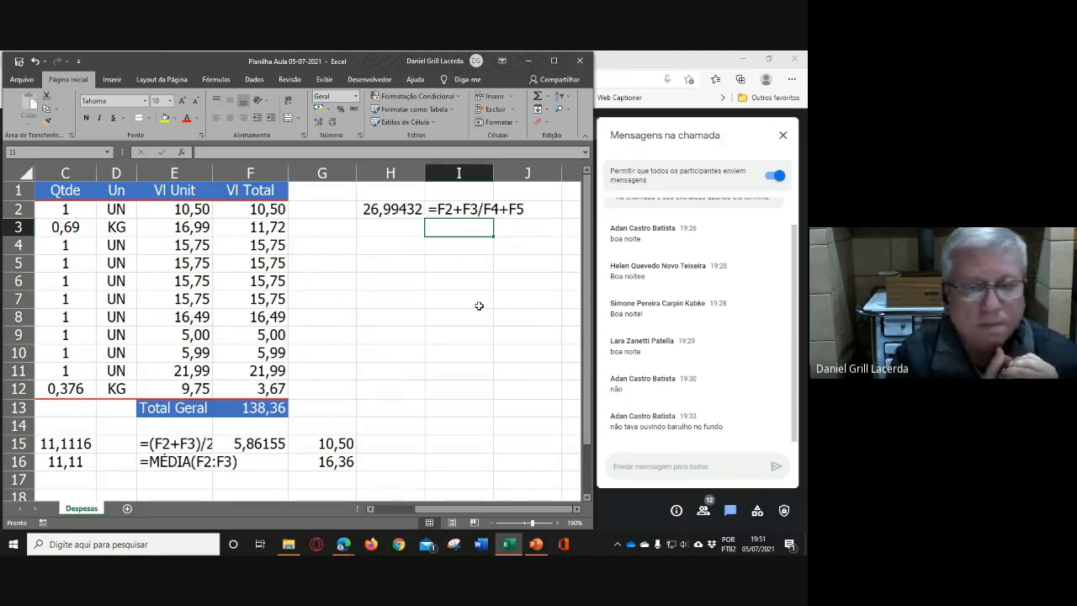
# Enter the formula =F2+F3 in cell H3 and copy the formula-text function from I2 down to I3
pyautogui.click(375, 231)
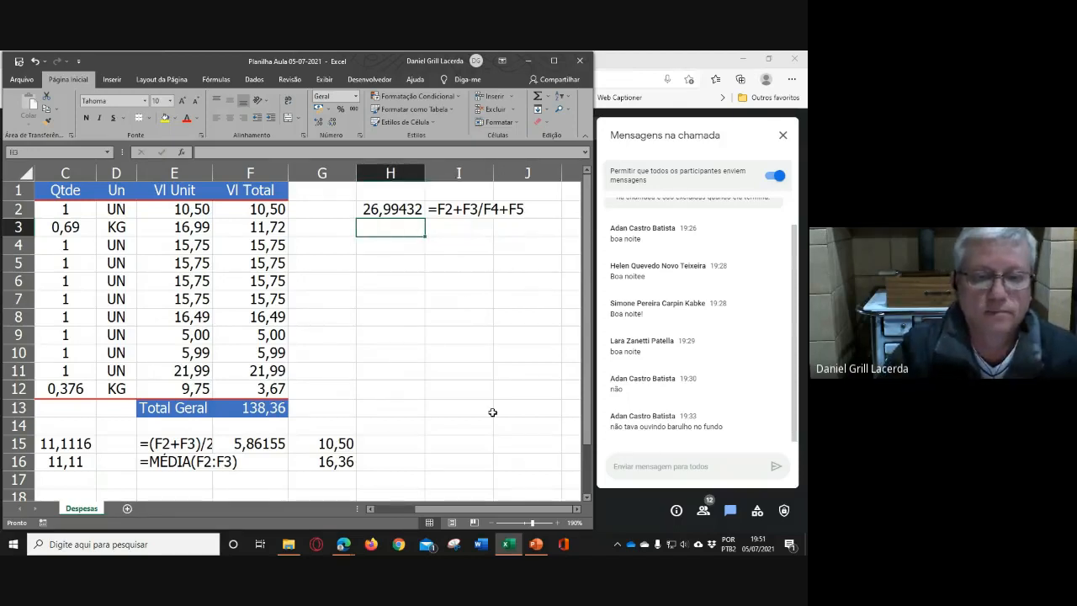
pyautogui.write('=')
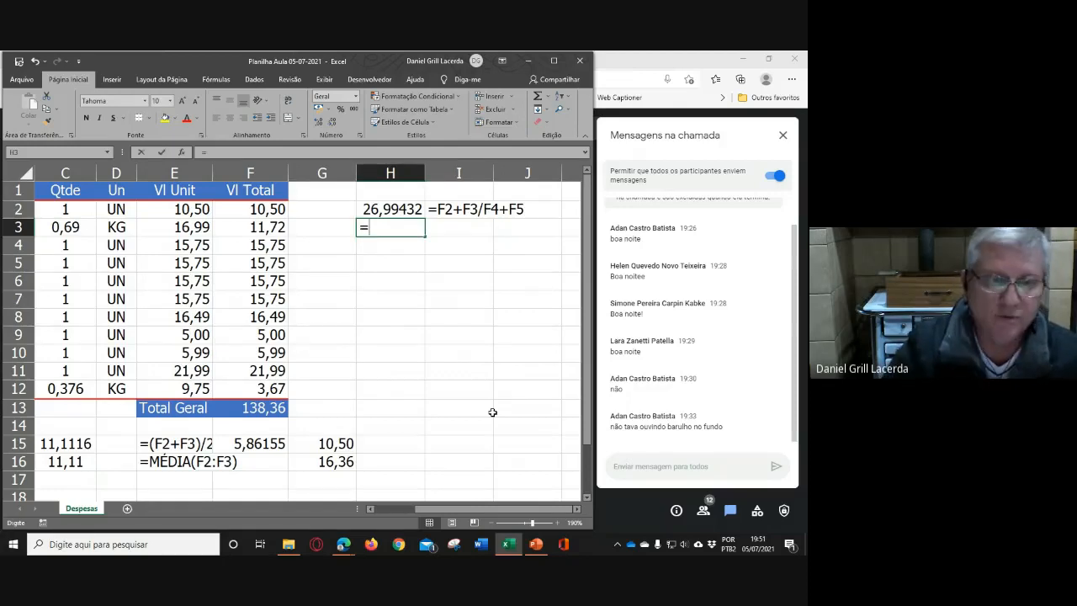
pyautogui.click(266, 209)
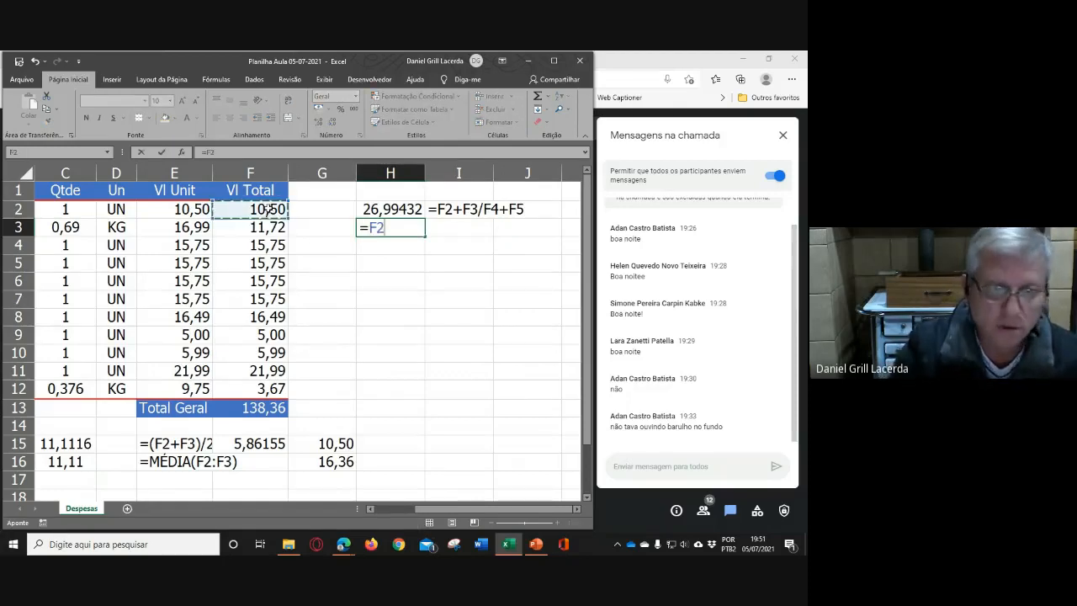
pyautogui.write('+')
pyautogui.click(267, 228)
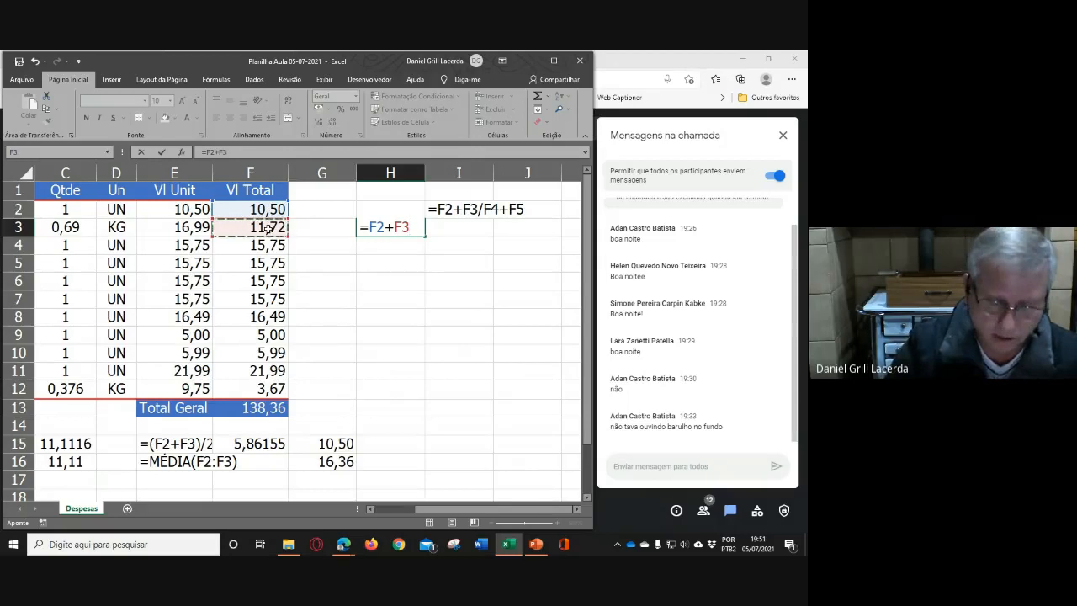
pyautogui.press('Return')
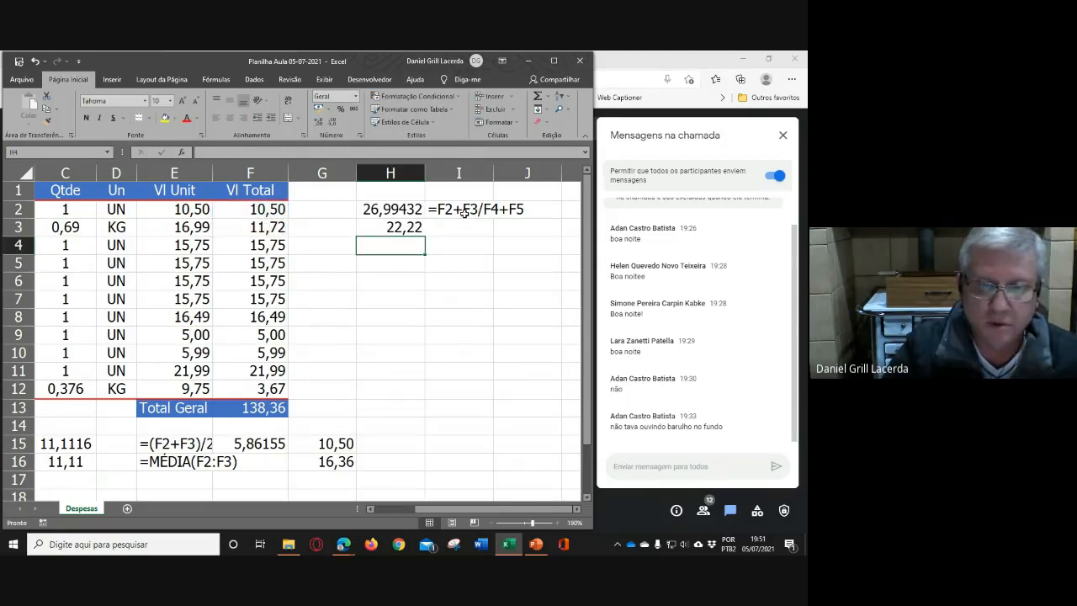
pyautogui.click(457, 213)
pyautogui.moveTo(492, 229); pyautogui.dragTo(493, 233)
# Enter the formula =F4+F5 in cell H4 to calculate the divisor sum separately
pyautogui.click(391, 245)
pyautogui.write('=')
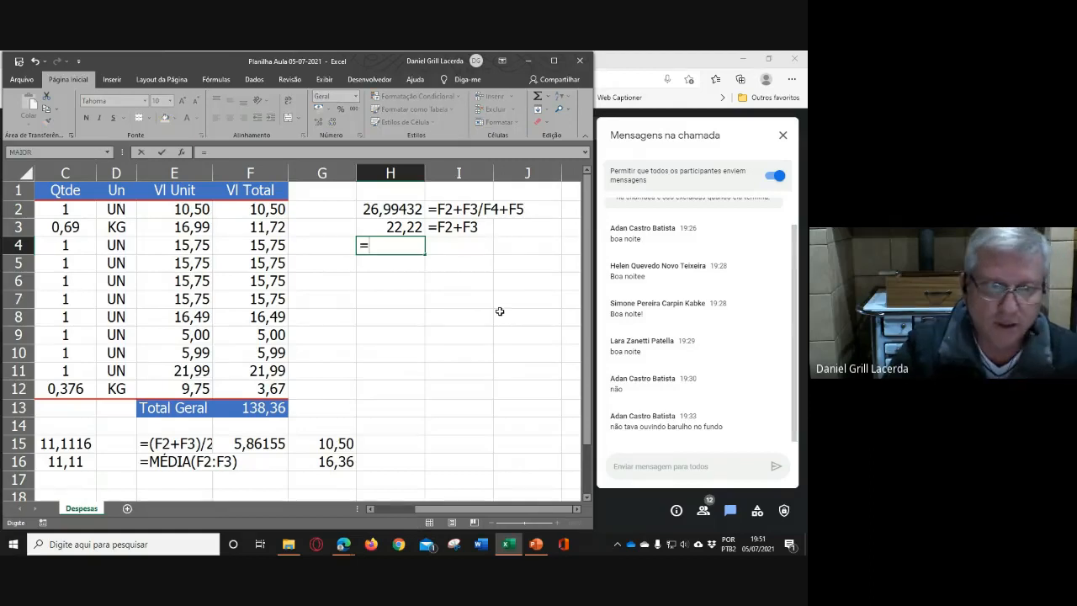
pyautogui.click(268, 246)
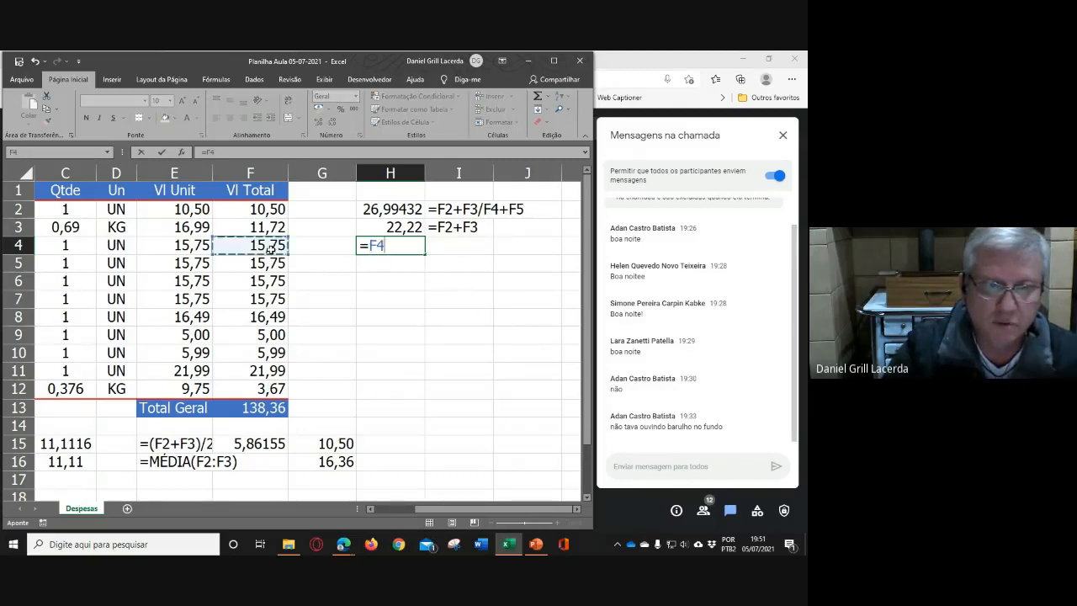
pyautogui.write('+')
pyautogui.click(270, 261)
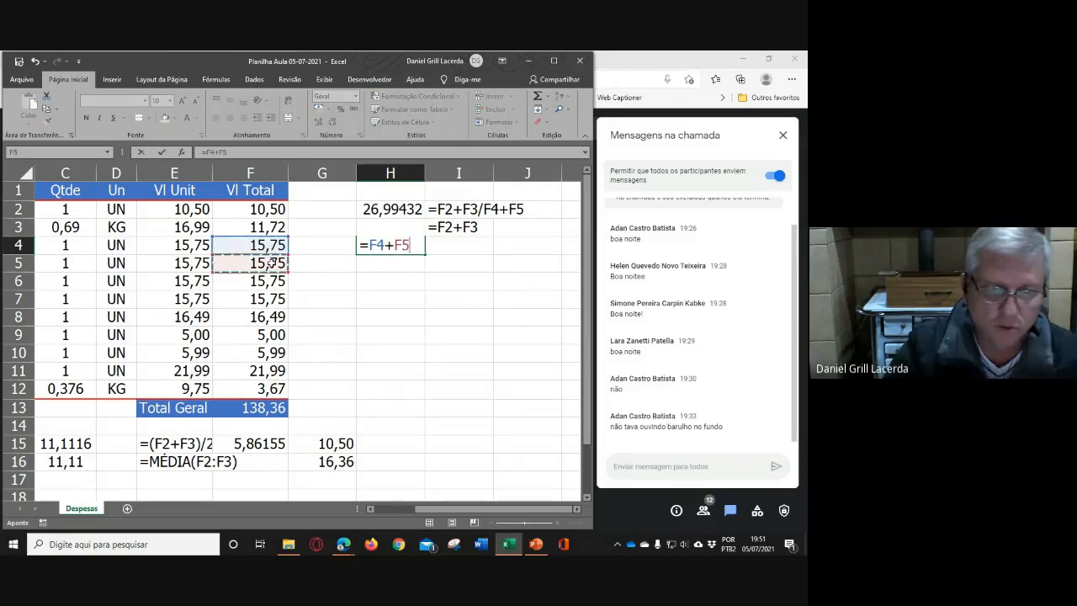
pyautogui.press('Return')
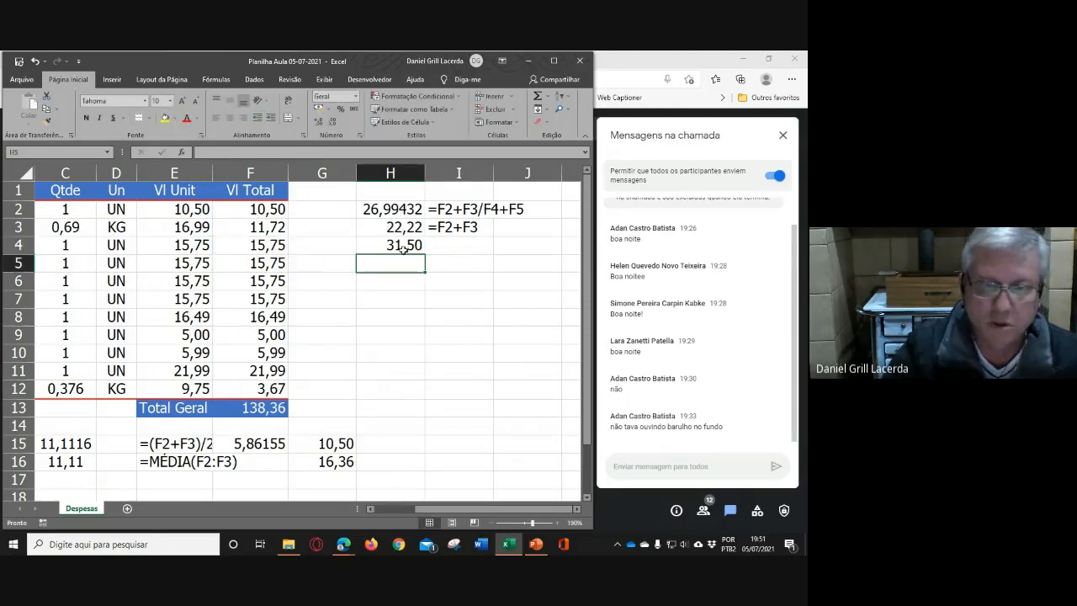
# Copy the formula-text function from I3 down to I4, and enter the formula =H3/H4 in cell H5
pyautogui.click(471, 229)
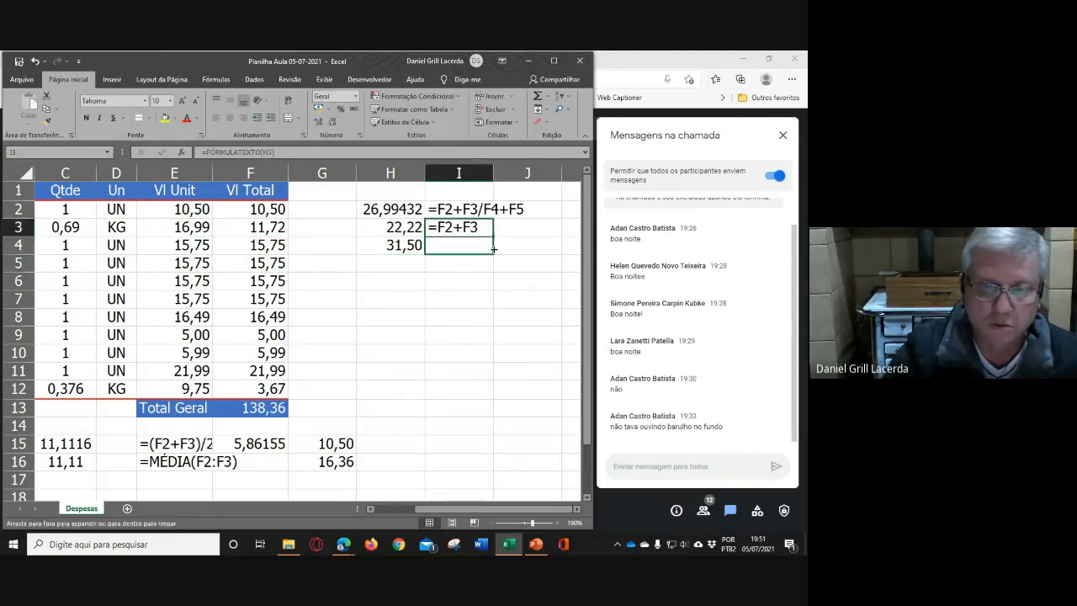
pyautogui.moveTo(494, 241); pyautogui.dragTo(492, 253)
pyautogui.click(413, 264)
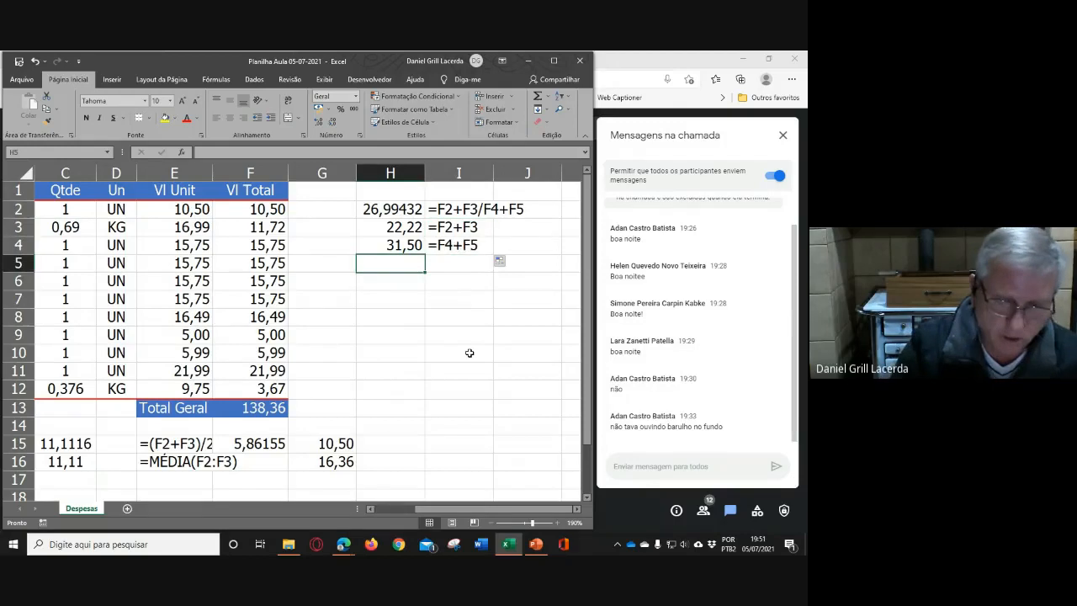
pyautogui.write('=')
pyautogui.click(399, 228)
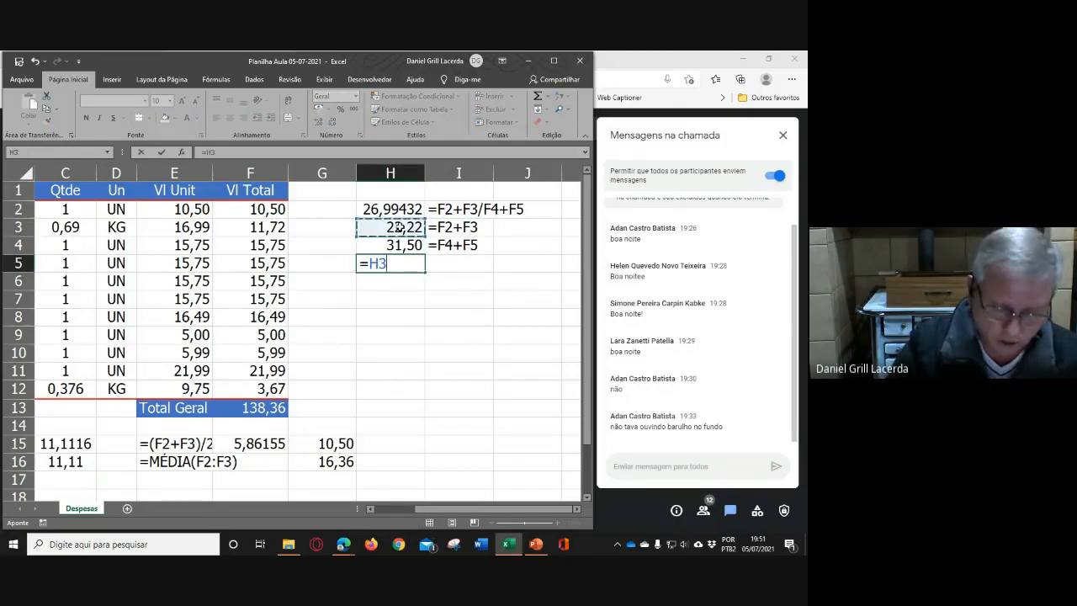
pyautogui.write('/')
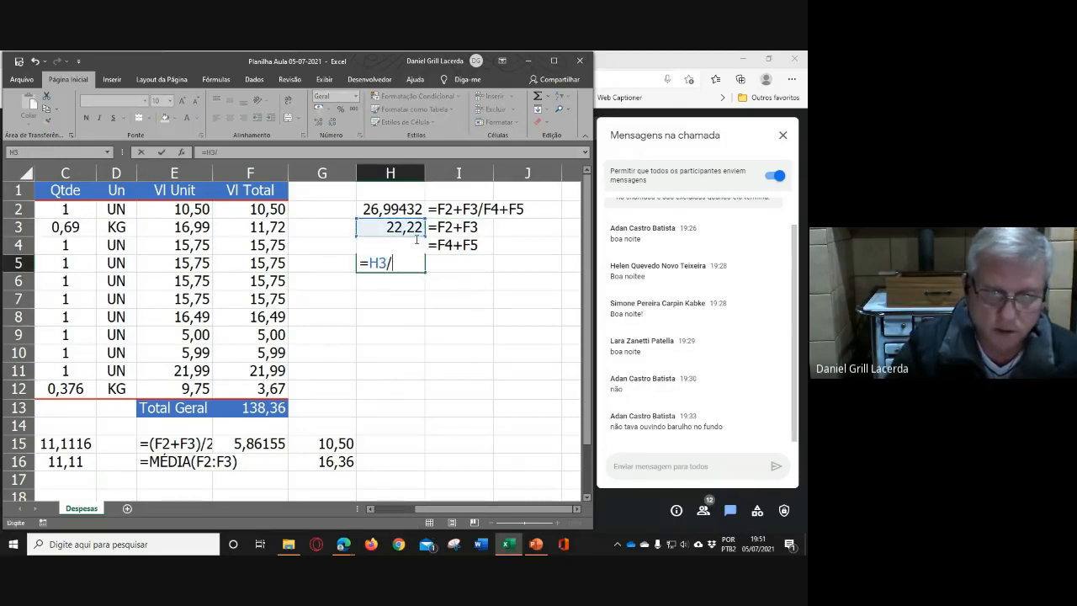
pyautogui.click(444, 249)
pyautogui.press('Left')
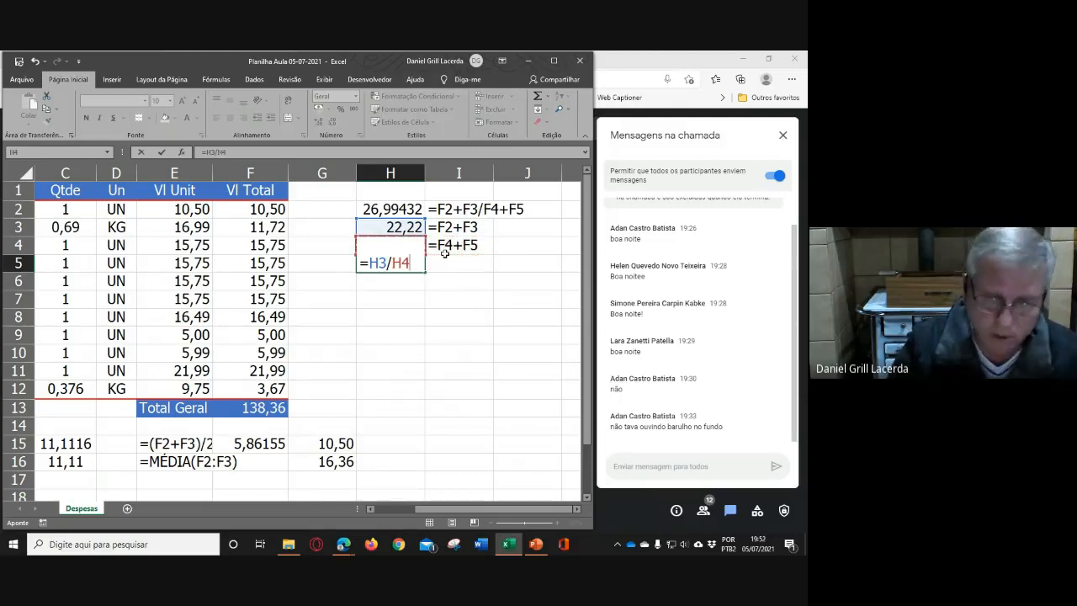
pyautogui.press('Return')
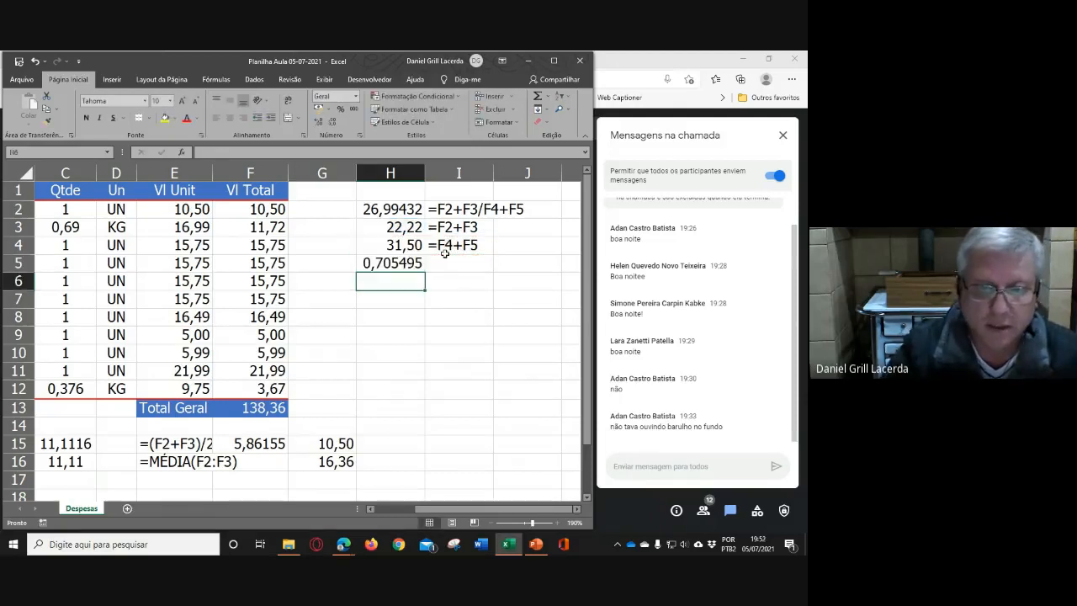
# Widen column I so that the whole formula text in I2 fits inside its cell
pyautogui.click(401, 262)
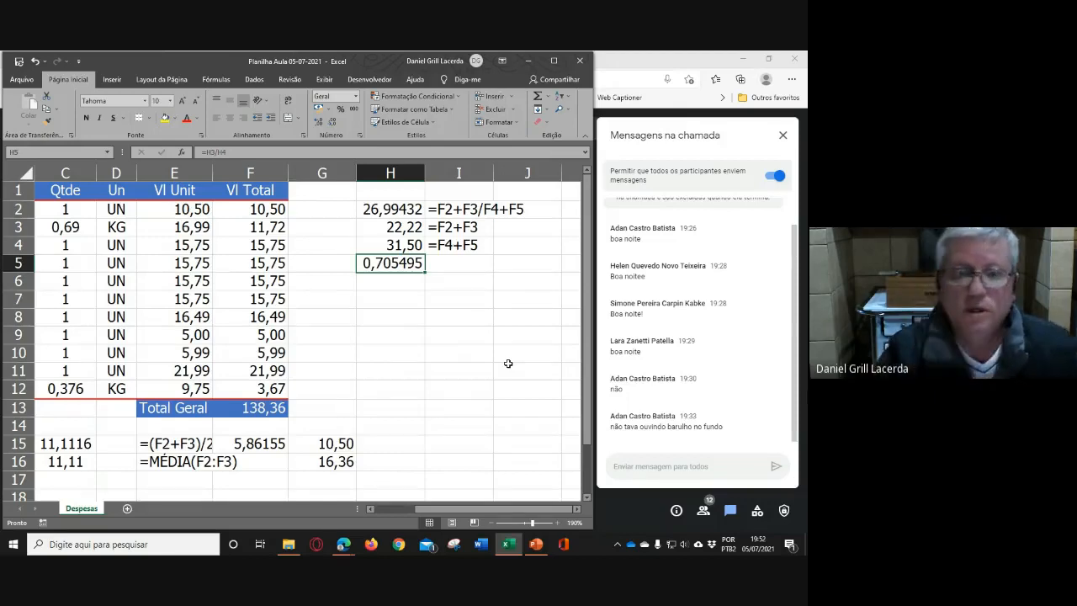
pyautogui.click(463, 227)
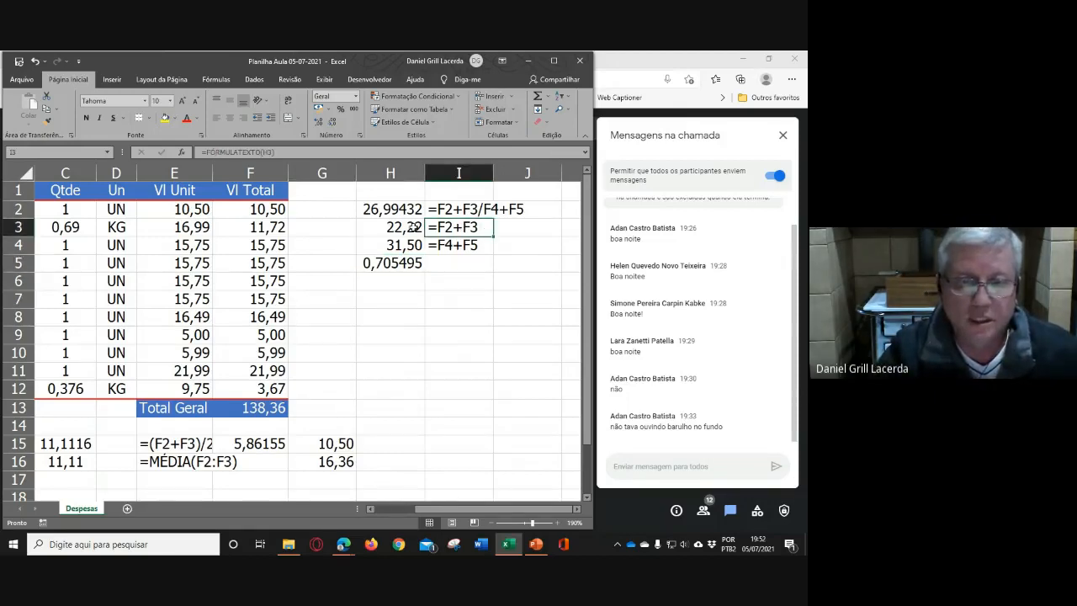
pyautogui.click(457, 245)
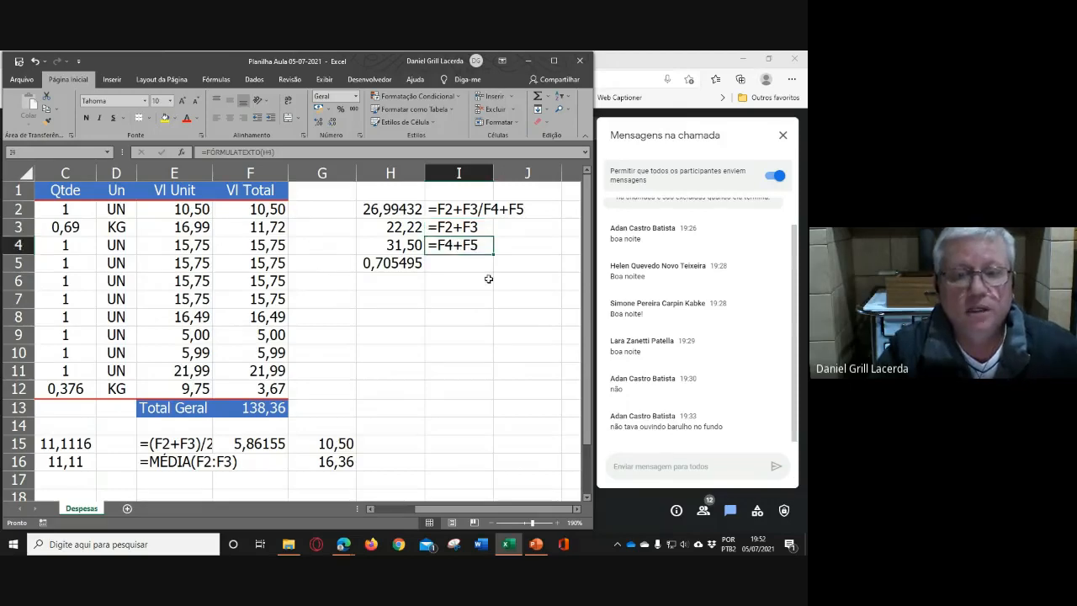
pyautogui.click(441, 207)
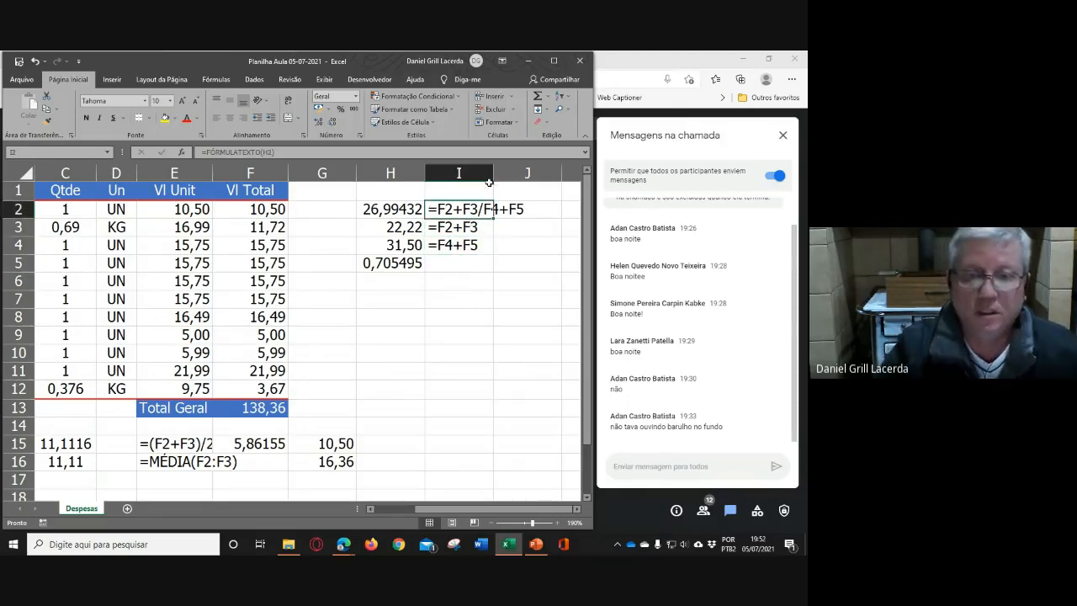
pyautogui.moveTo(493, 174); pyautogui.dragTo(538, 174)
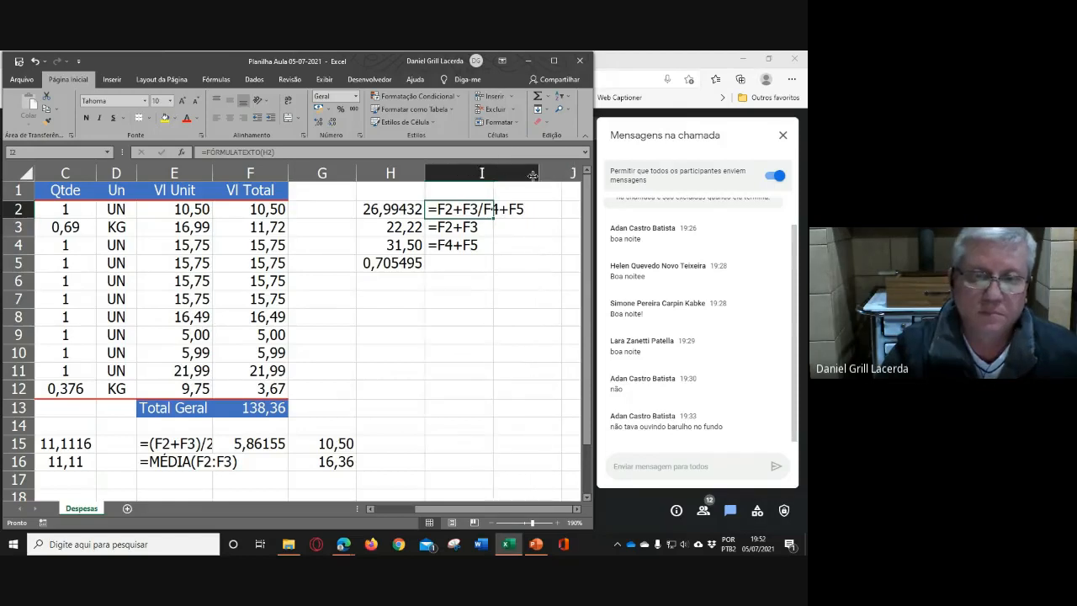
pyautogui.click(464, 368)
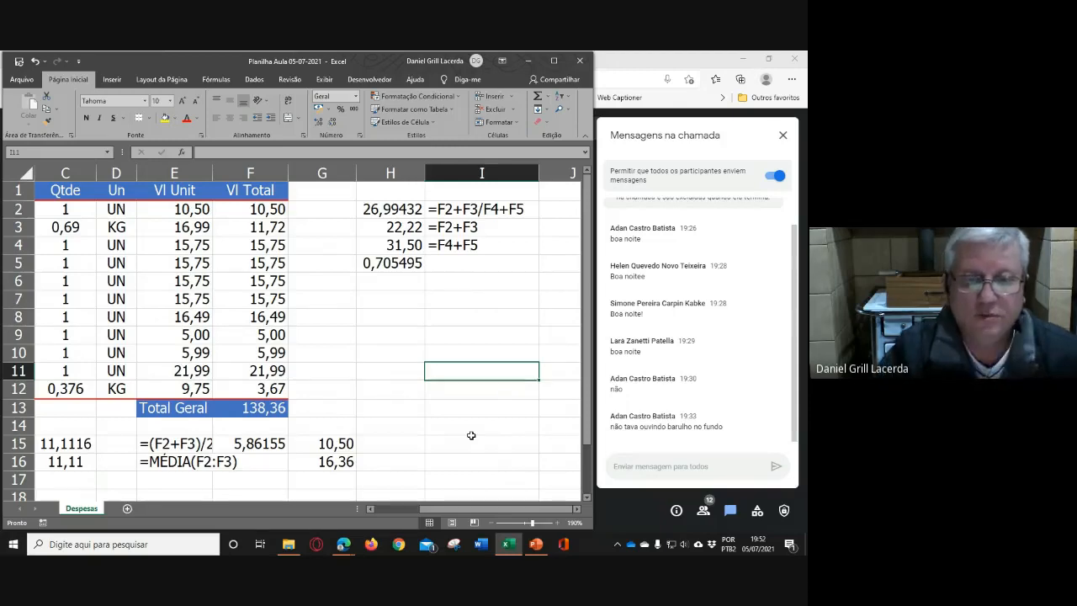
# Enter the formula =F3/F4 in cell H7 to calculate the division on its own
pyautogui.keyDown('ctrl'); pyautogui.scroll(1, 495, 229); pyautogui.keyUp('ctrl')
pyautogui.keyDown('ctrl'); pyautogui.scroll(4, 495, 229); pyautogui.keyUp('ctrl')
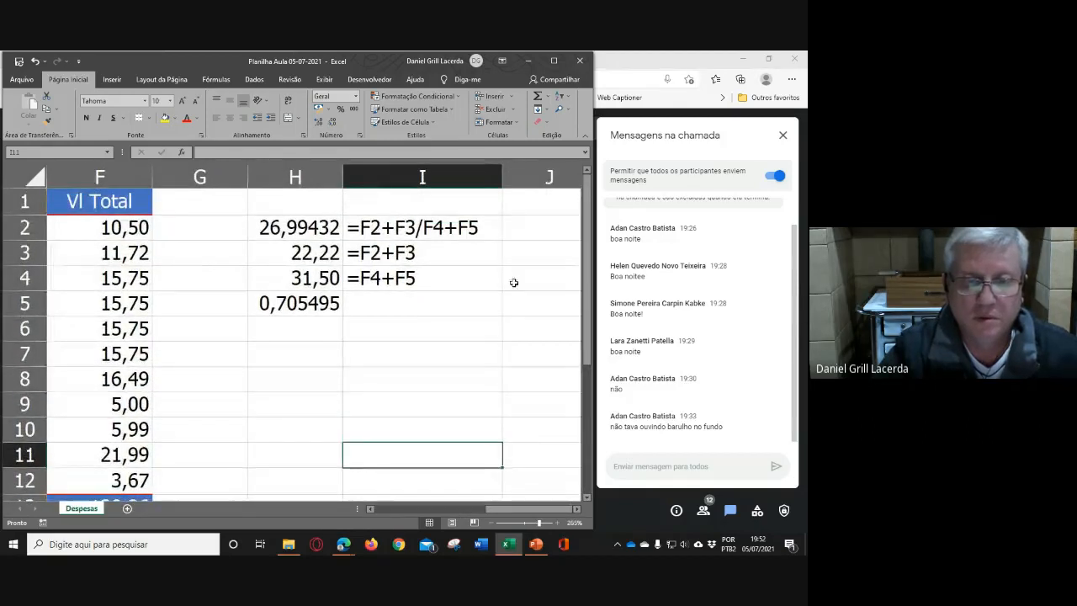
pyautogui.keyDown('ctrl'); pyautogui.scroll(2, 463, 243); pyautogui.keyUp('ctrl')
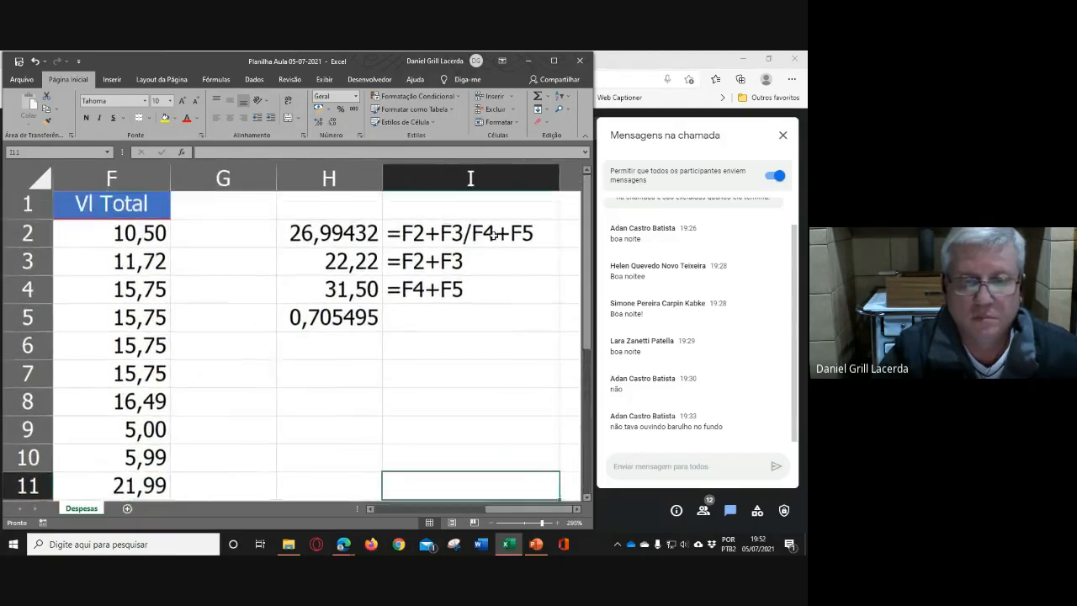
pyautogui.click(577, 509)
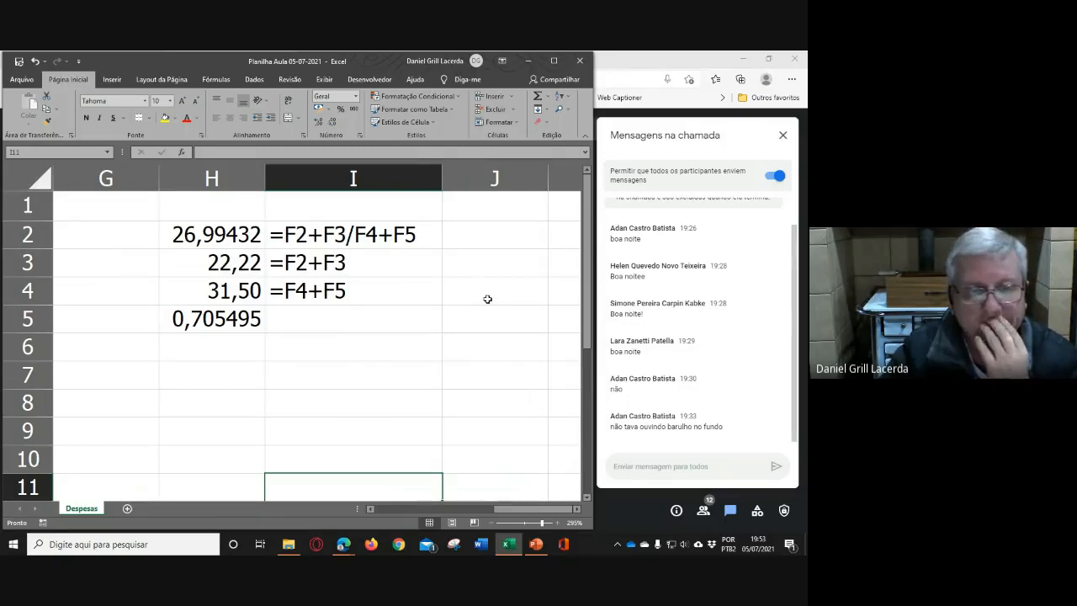
pyautogui.click(225, 376)
pyautogui.write('=')
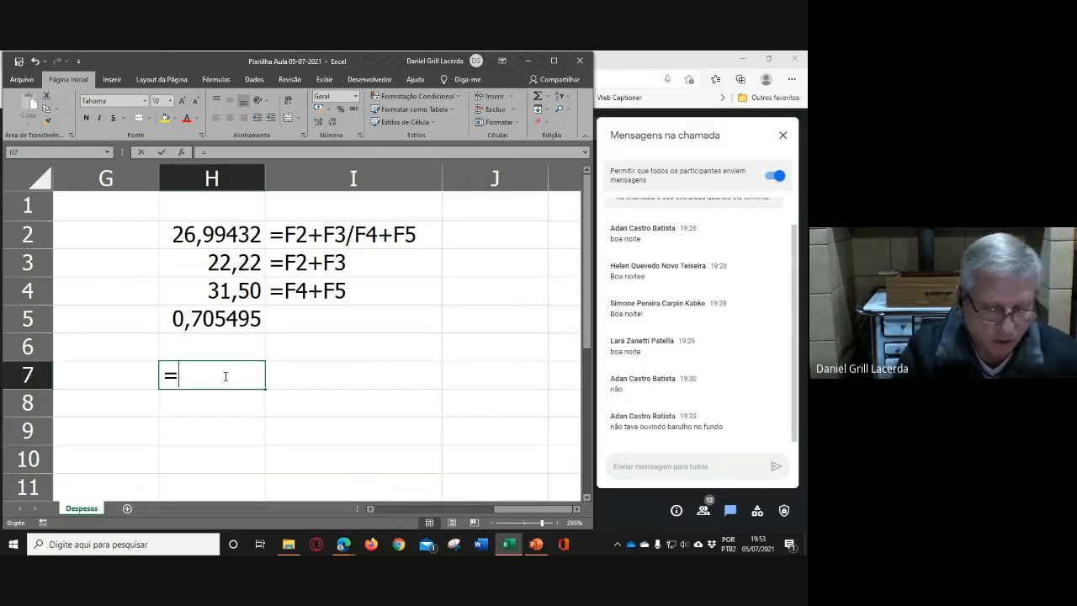
pyautogui.write('f3/f4')
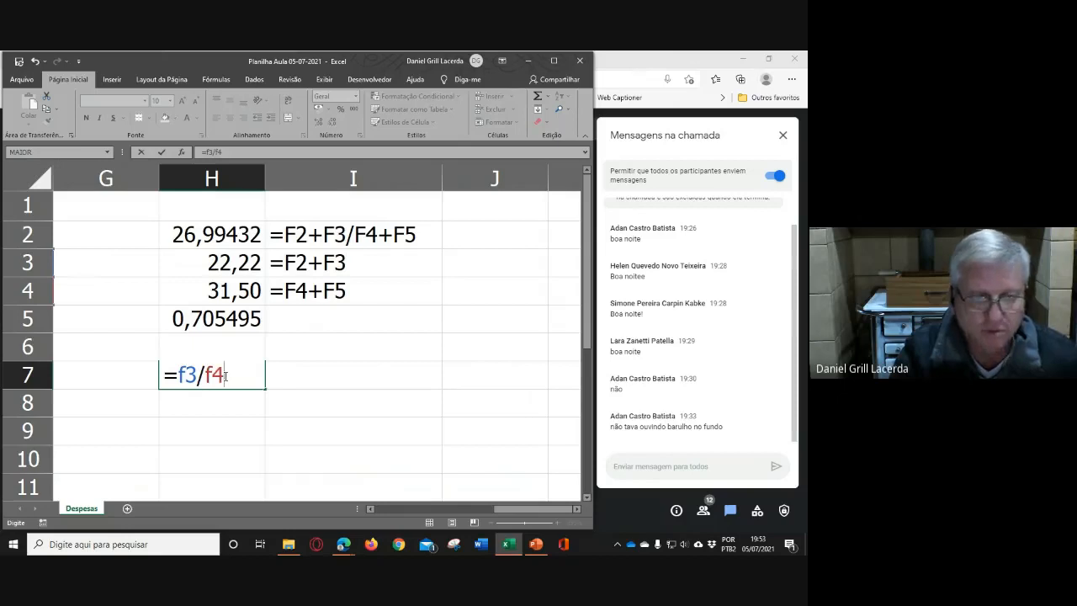
pyautogui.press('Return')
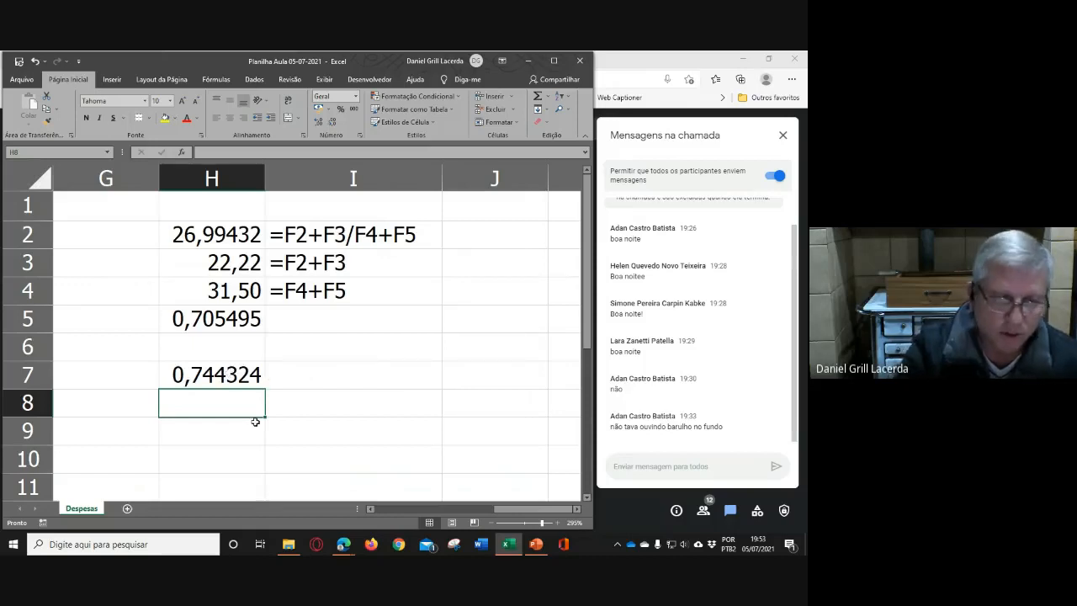
# Enter the formula =H7+F2+F5 in cell H8 and compare its result with cell H2
pyautogui.write('=')
pyautogui.click(228, 372)
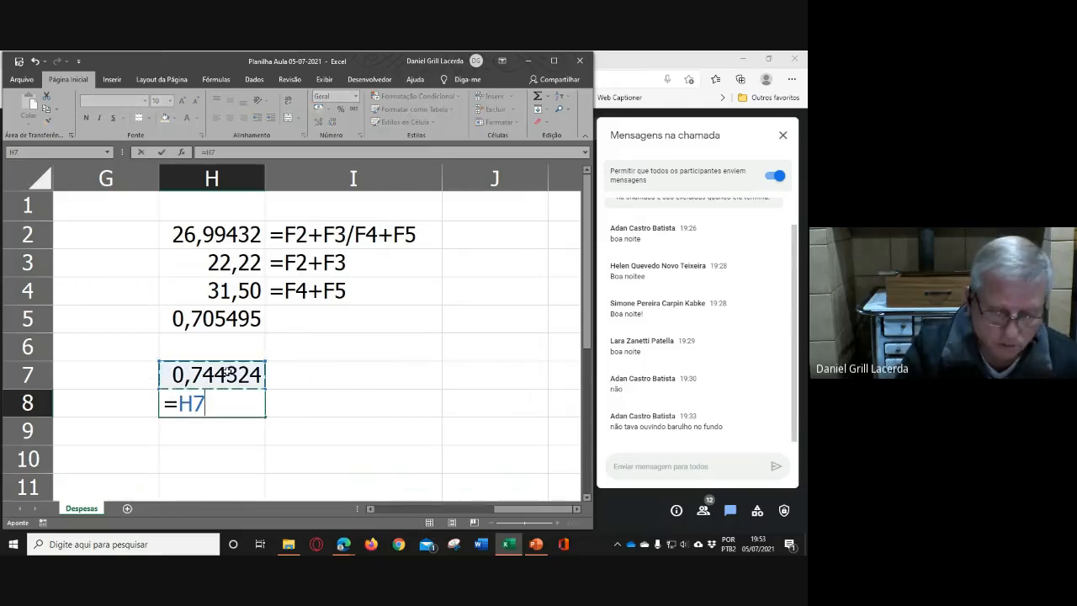
pyautogui.write('+f2')
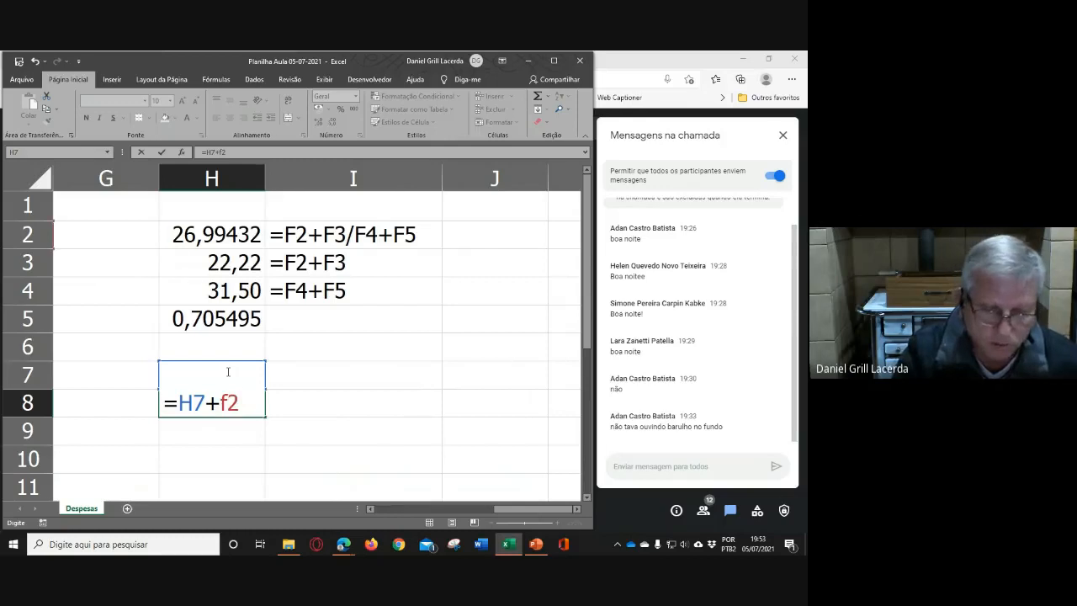
pyautogui.write('+f5')
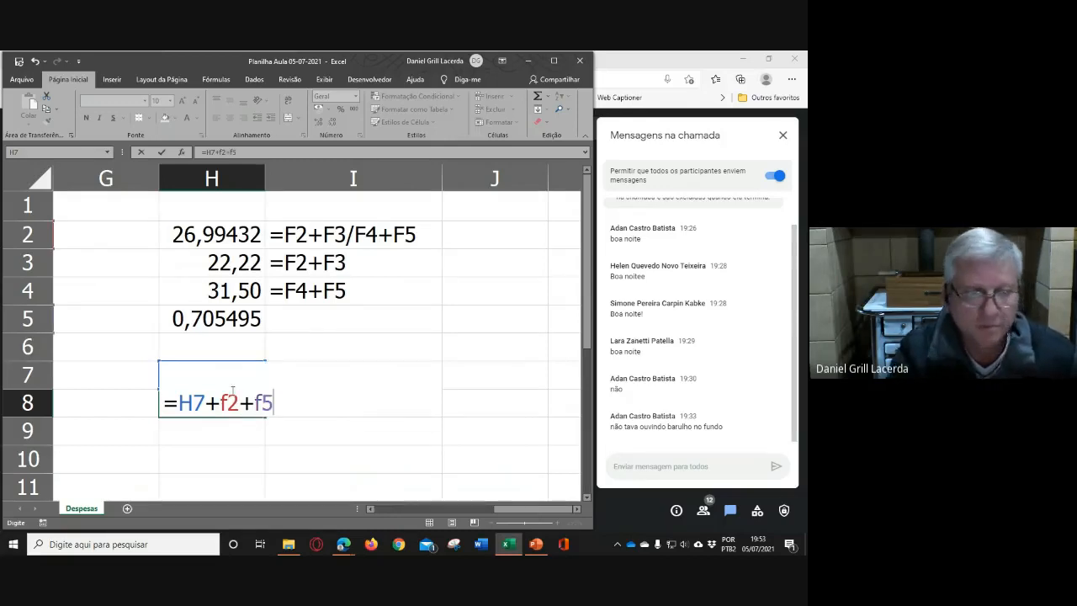
pyautogui.press('Return')
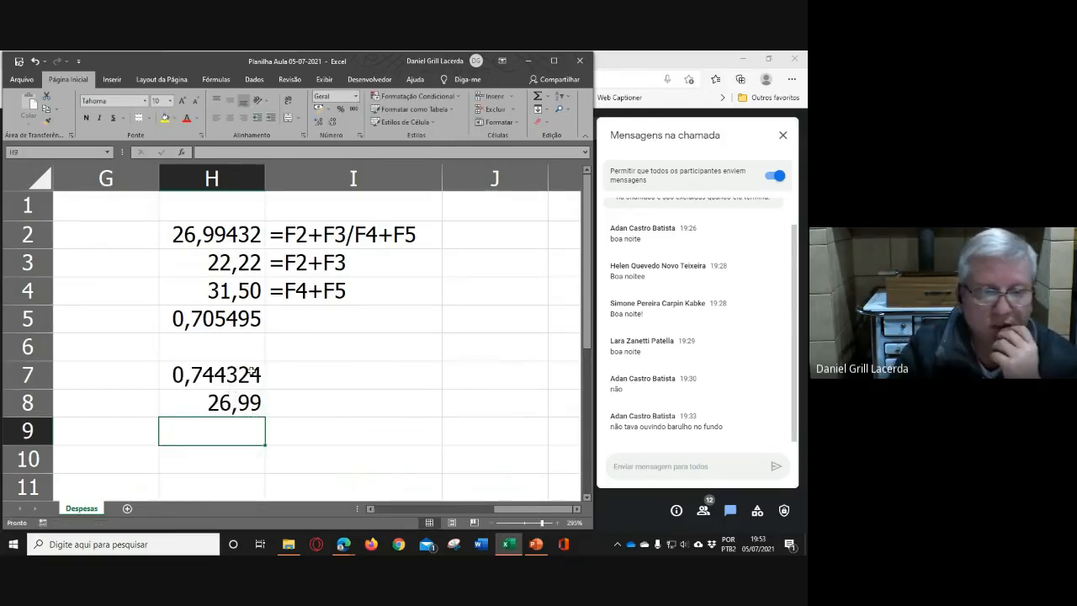
pyautogui.click(226, 236)
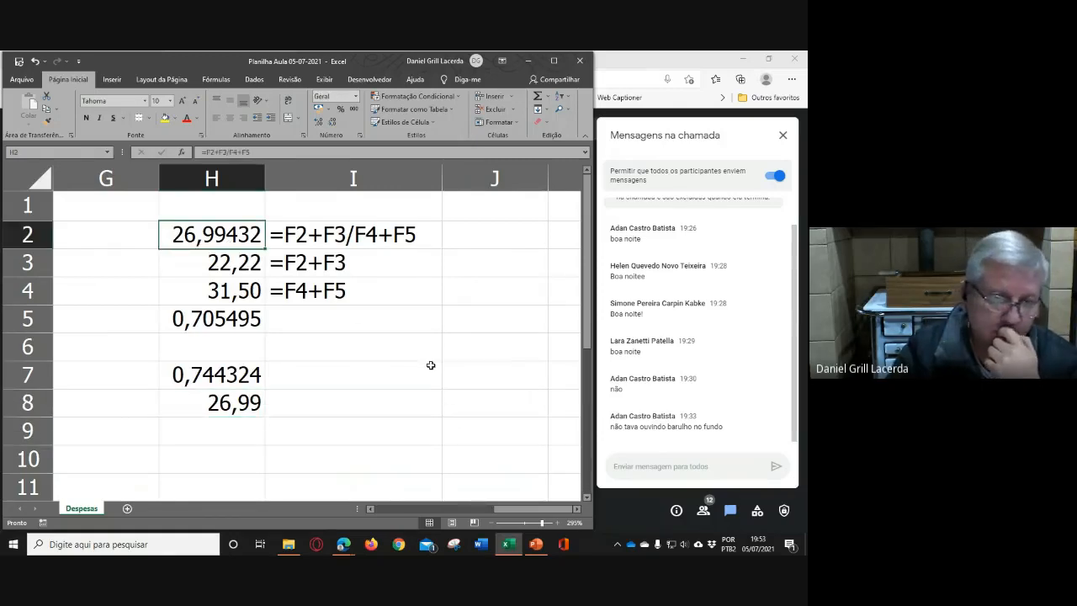
pyautogui.click(293, 232)
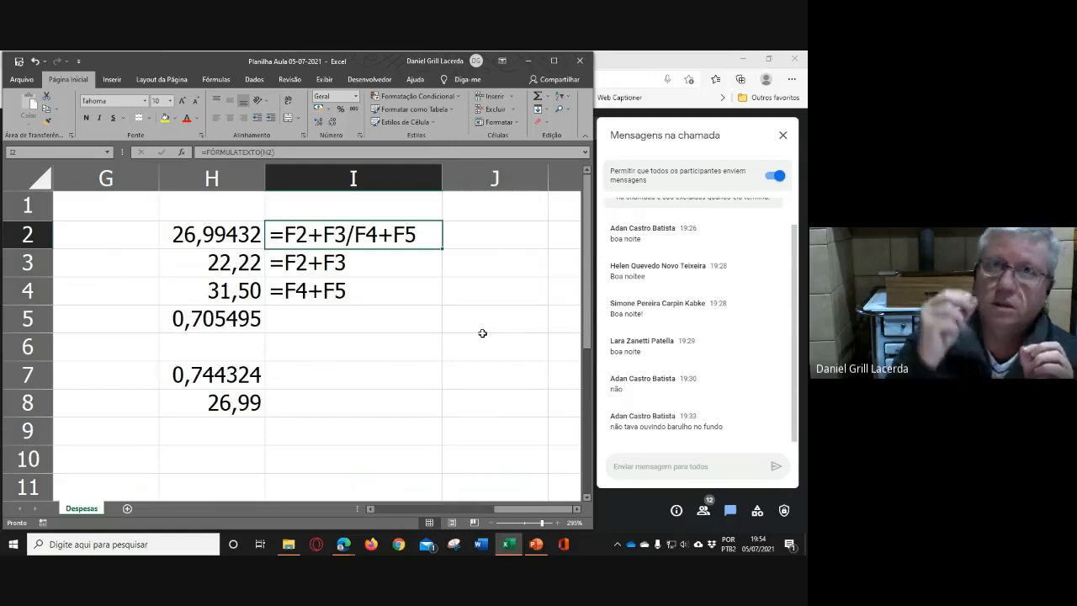
# Edit the formula in cell H2 to enclose the first sum, F2+F3, in parentheses
pyautogui.click(217, 237)
pyautogui.doubleClick(217, 237)
pyautogui.press('Left')
pyautogui.press('Left')
pyautogui.press('Left')
pyautogui.press('Left')
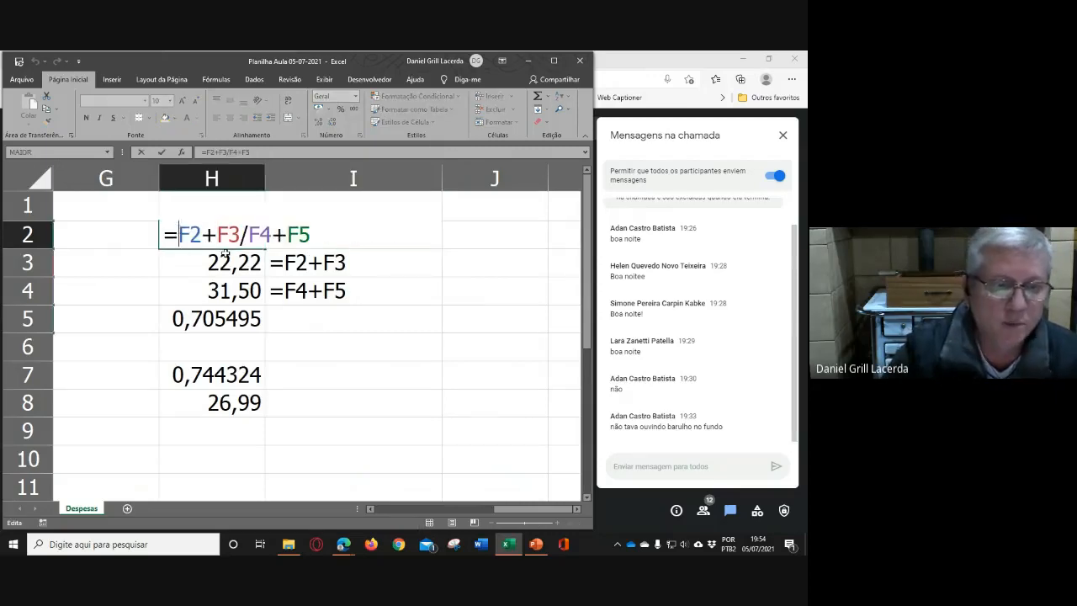
pyautogui.write('(')
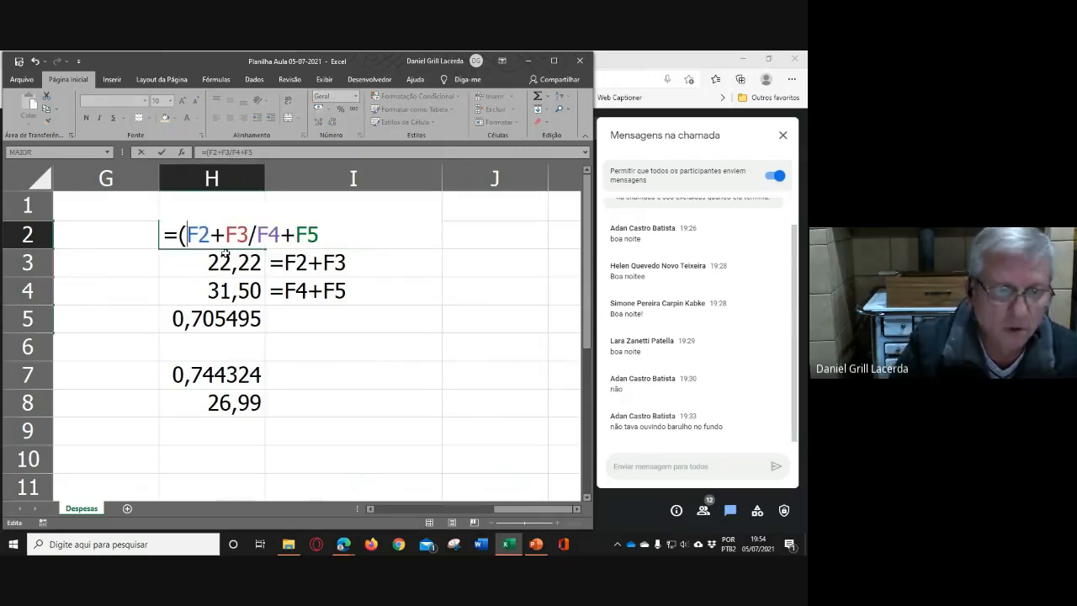
pyautogui.click(252, 237)
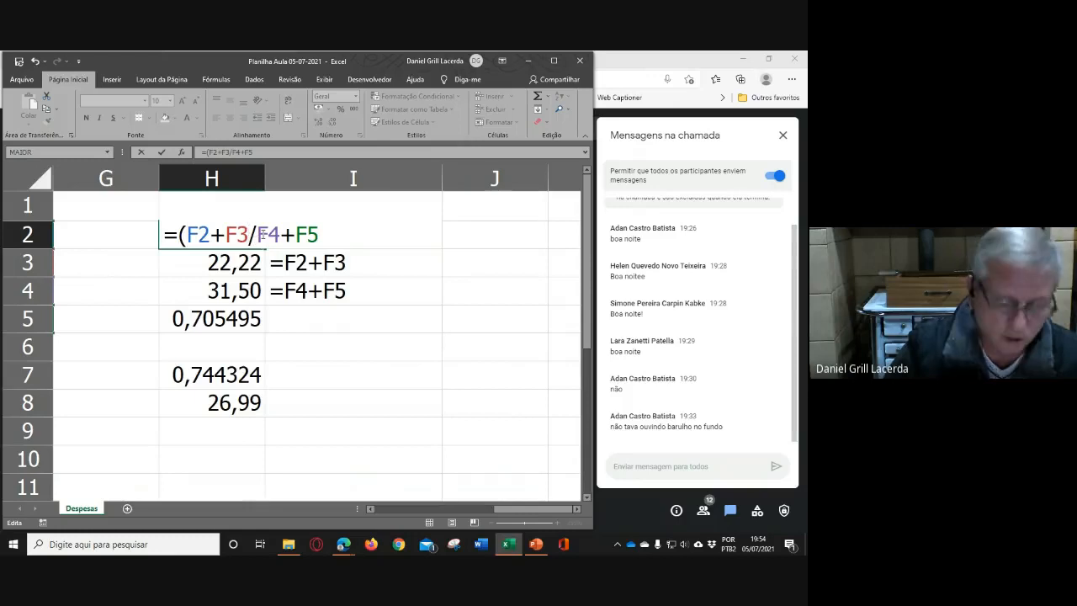
pyautogui.write('))')
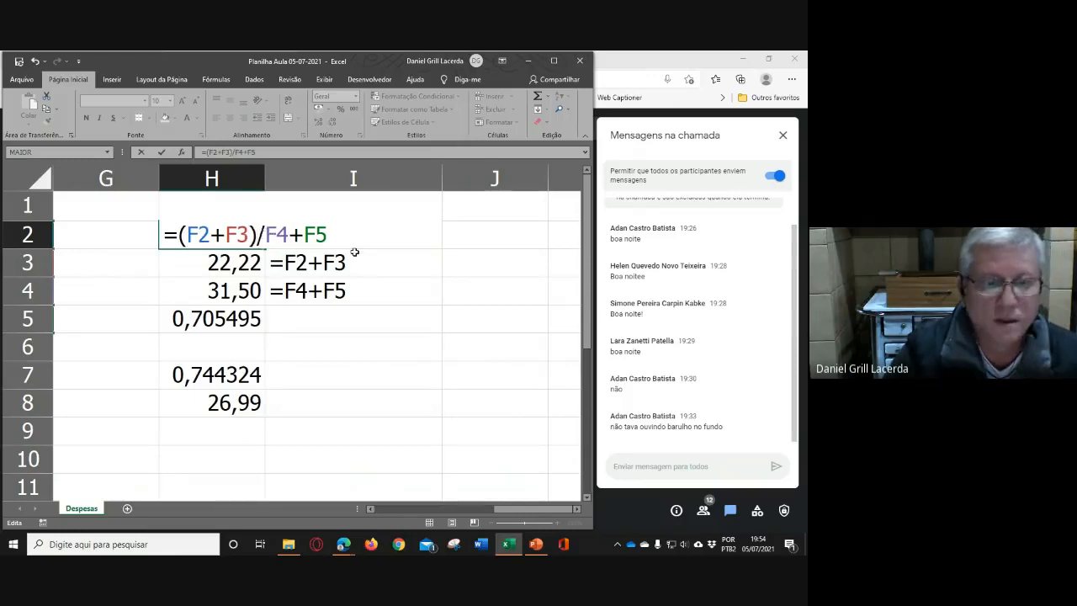
# Enclose the divisor sum F4+F5 in parentheses, completing the H2 formula as =(F2+F3)/(F4+F5)
pyautogui.click(267, 236)
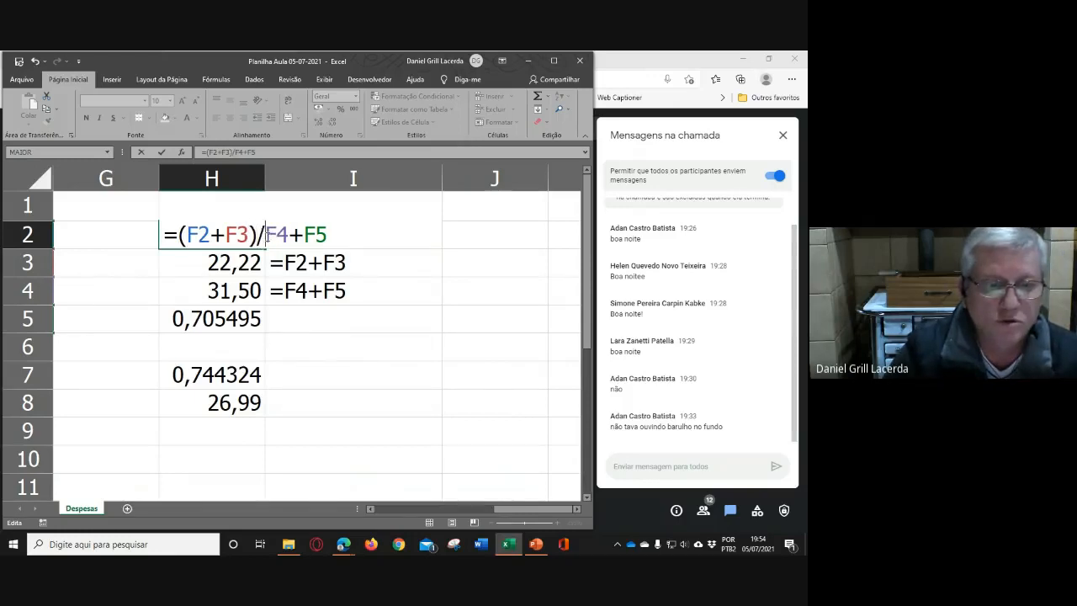
pyautogui.write('(')
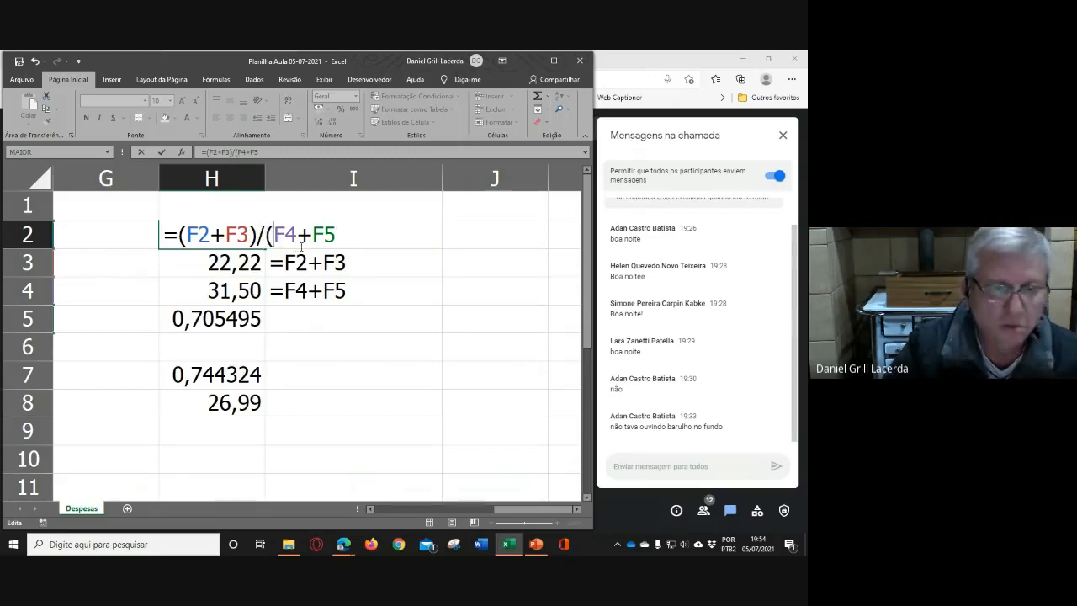
pyautogui.click(336, 239)
pyautogui.write(')')
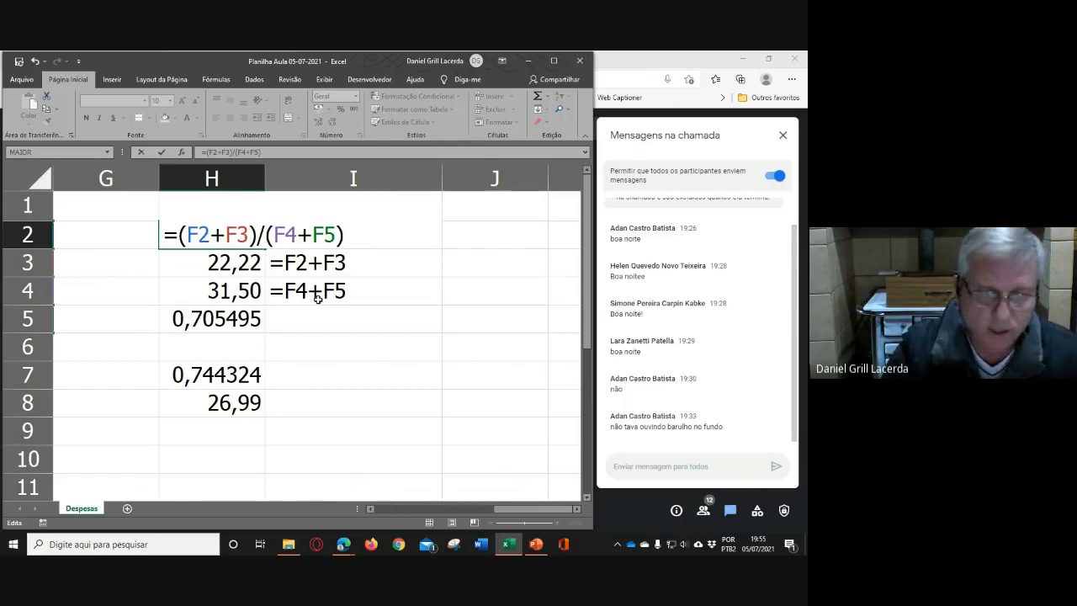
pyautogui.press('Return')
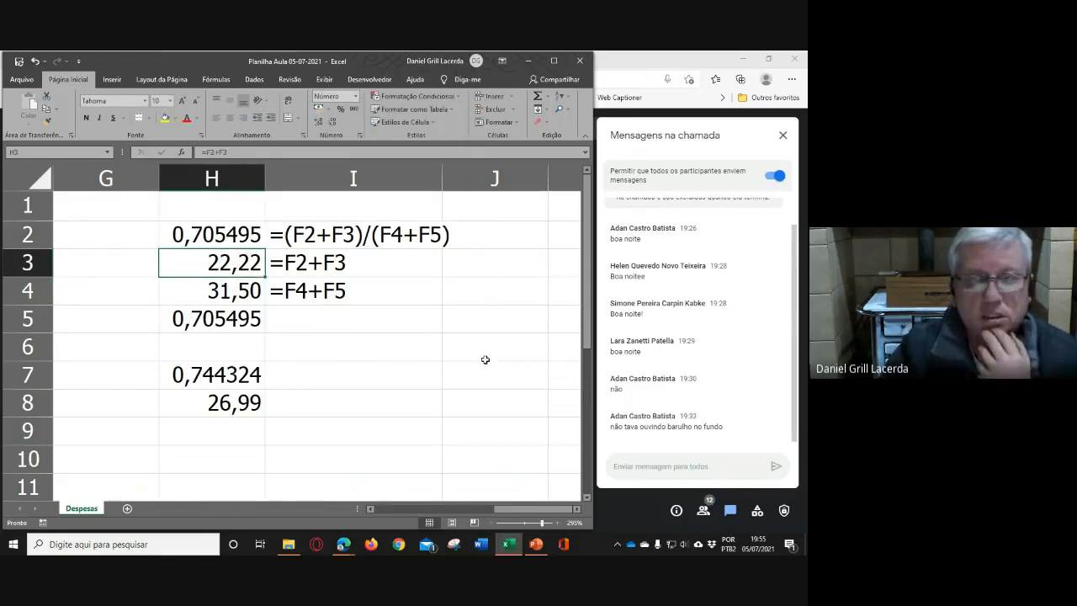
# Compare H5 with the H2 formula and widen column I to fit the longer formula text in I2
pyautogui.click(186, 332)
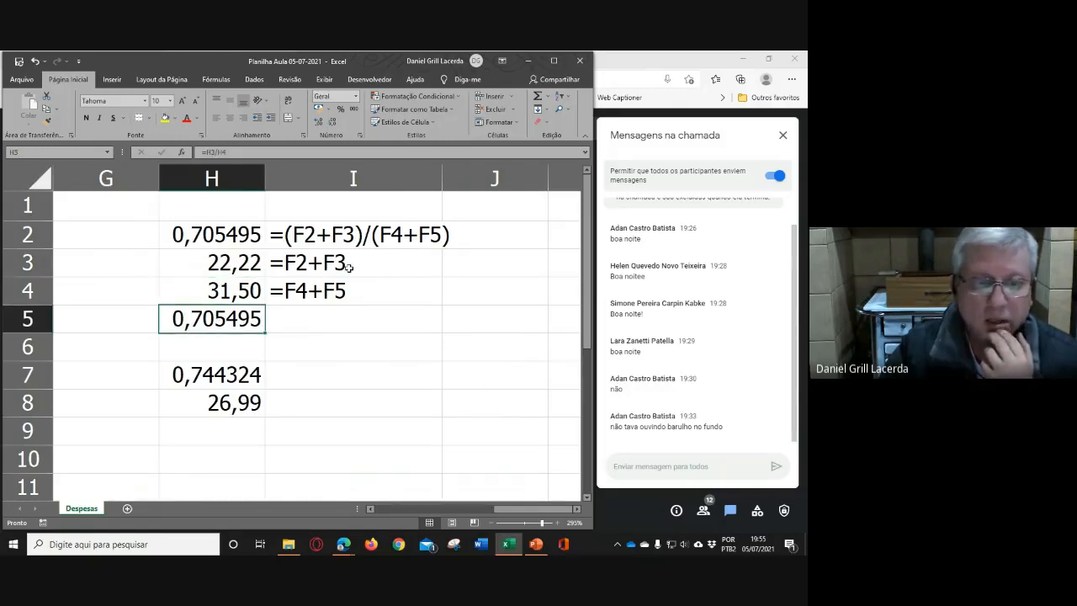
pyautogui.click(356, 233)
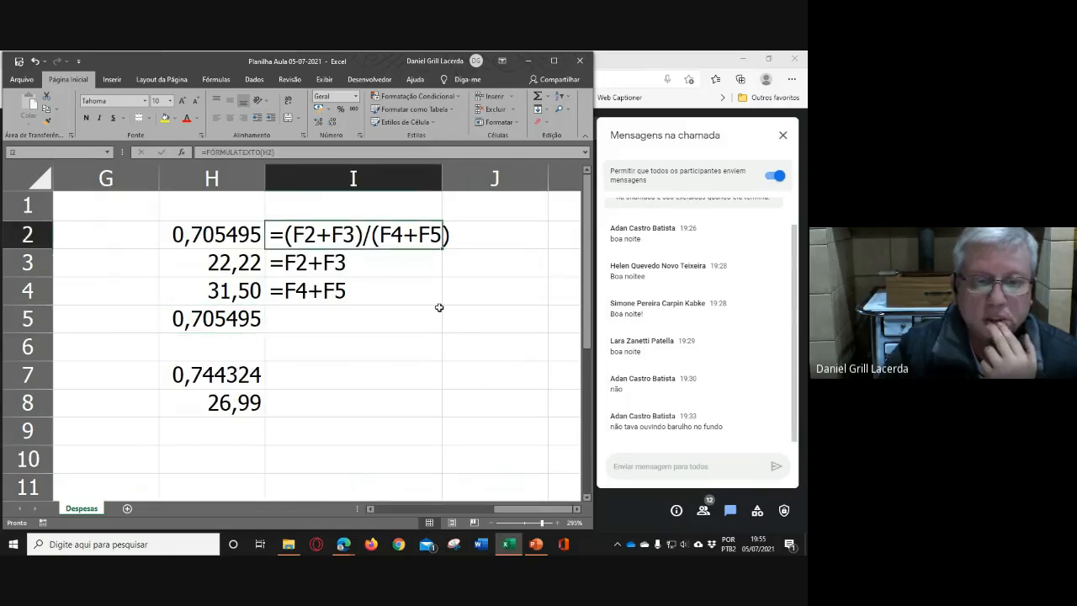
pyautogui.moveTo(443, 175); pyautogui.dragTo(469, 174)
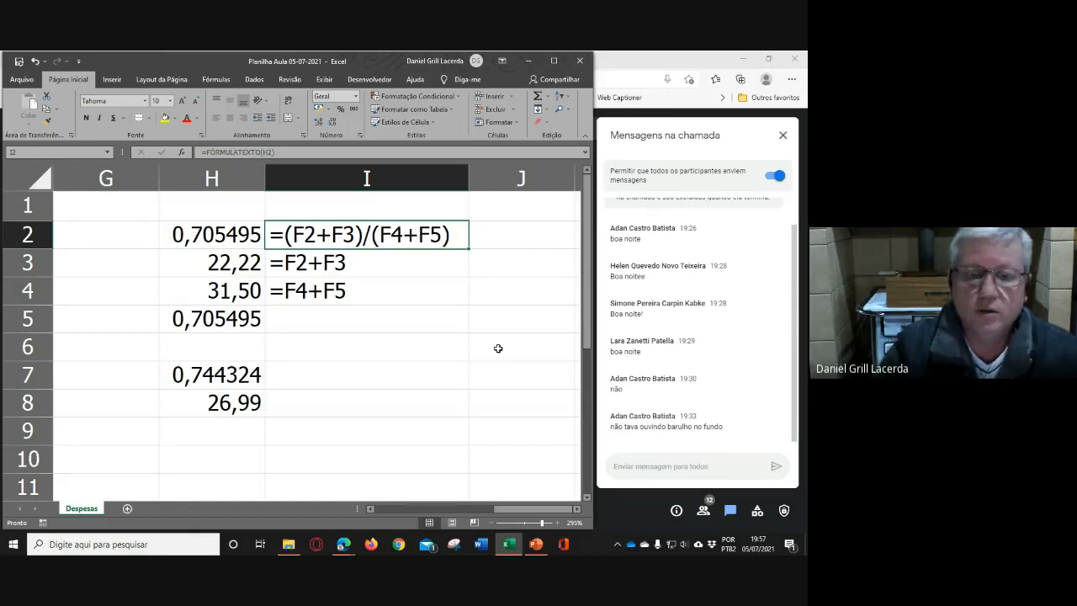
# Enter the two sums as plain text beside the formulas: F2+F3 in cell J2 and F4+F5 in cell J3
pyautogui.click(507, 241)
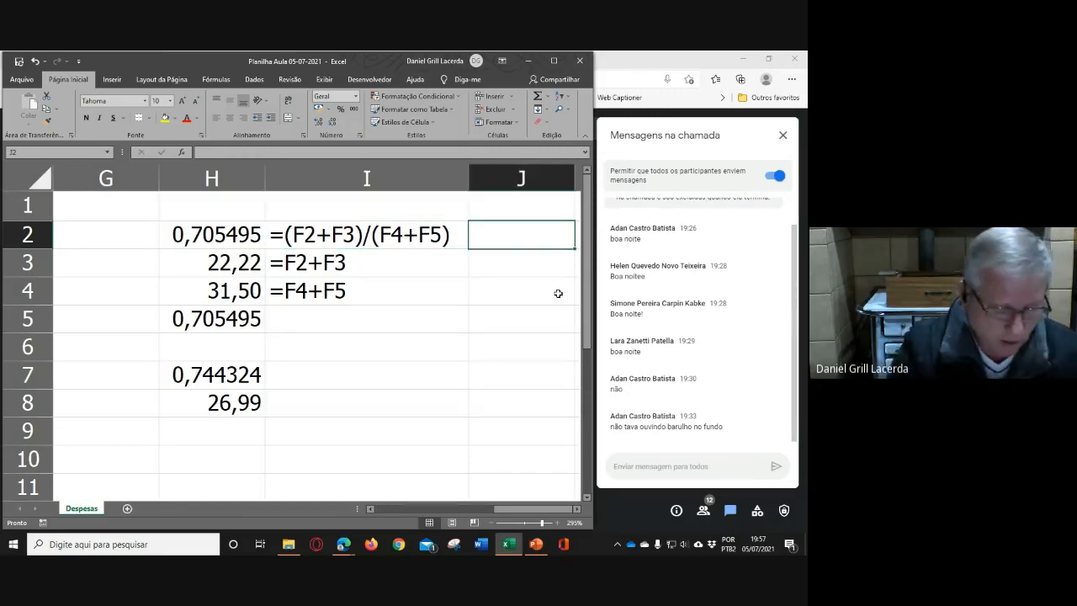
pyautogui.write('F2+')
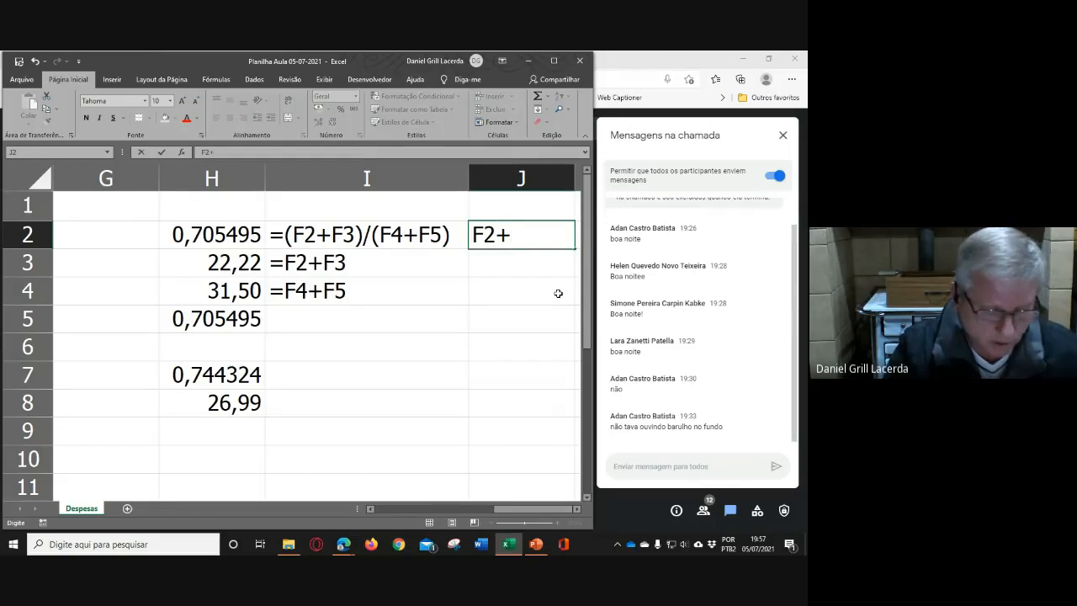
pyautogui.write('F3')
pyautogui.press('Return')
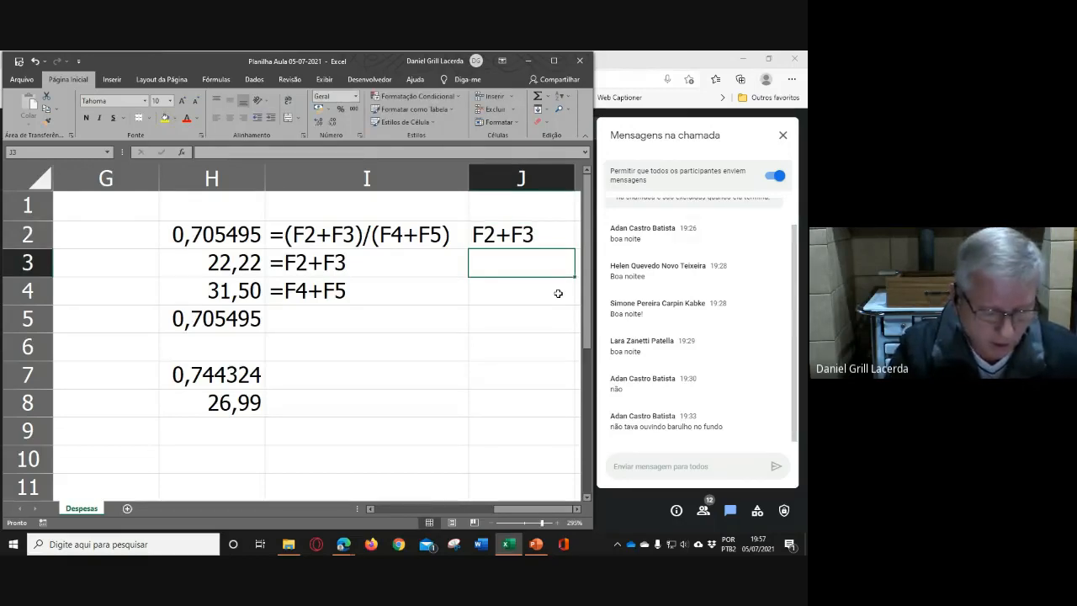
pyautogui.write('F4+F5')
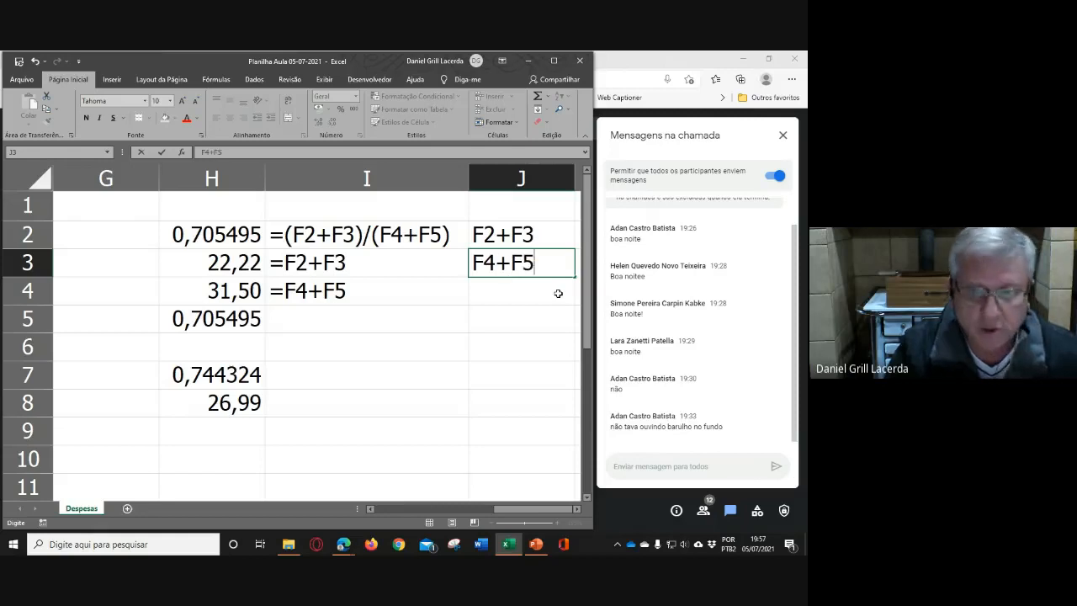
pyautogui.press('Return')
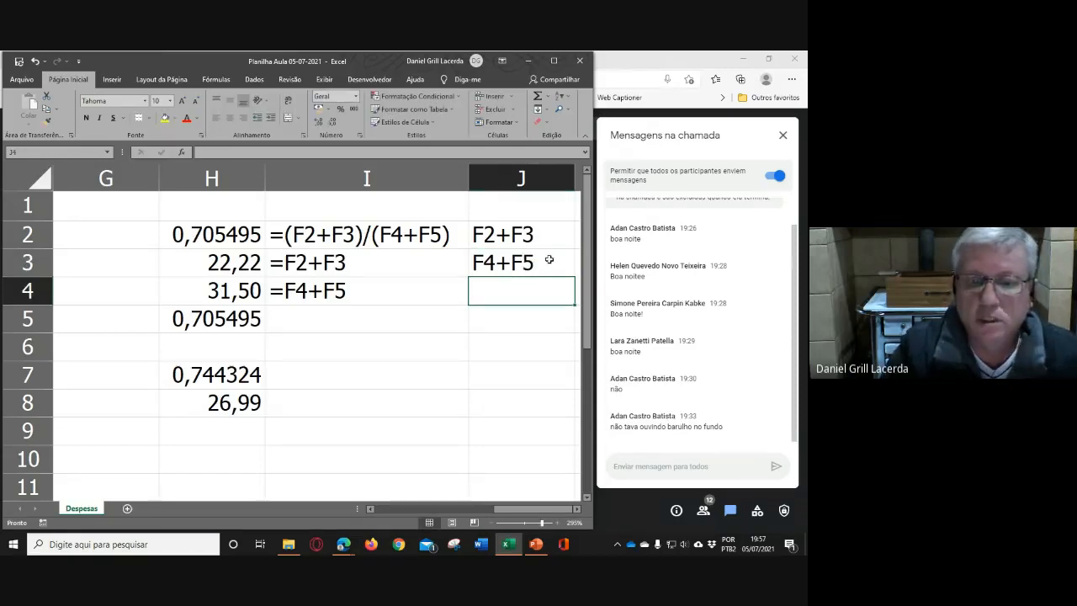
pyautogui.click(485, 237)
pyautogui.click(507, 262)
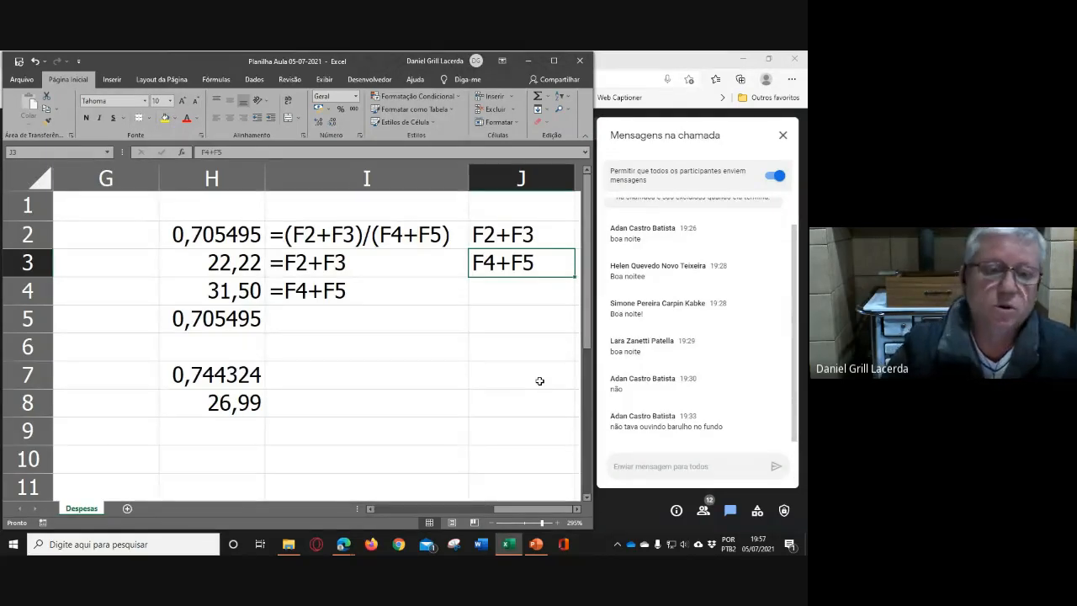
# Enter the formula =(F2+F3)/F4+F5 in cell H6, leaving the divisor sum without parentheses
pyautogui.click(298, 223)
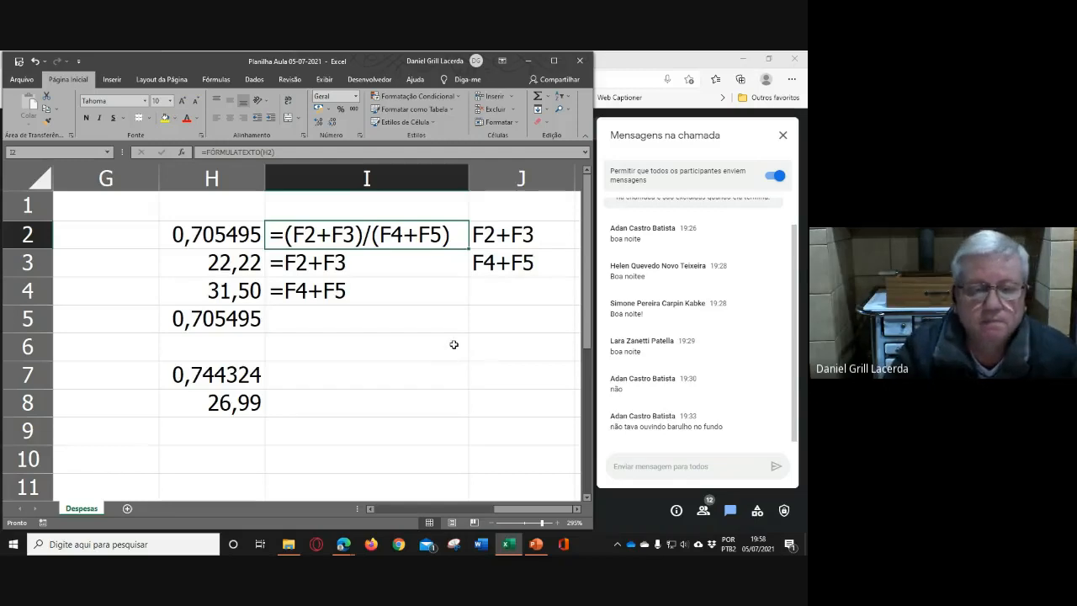
pyautogui.click(445, 350)
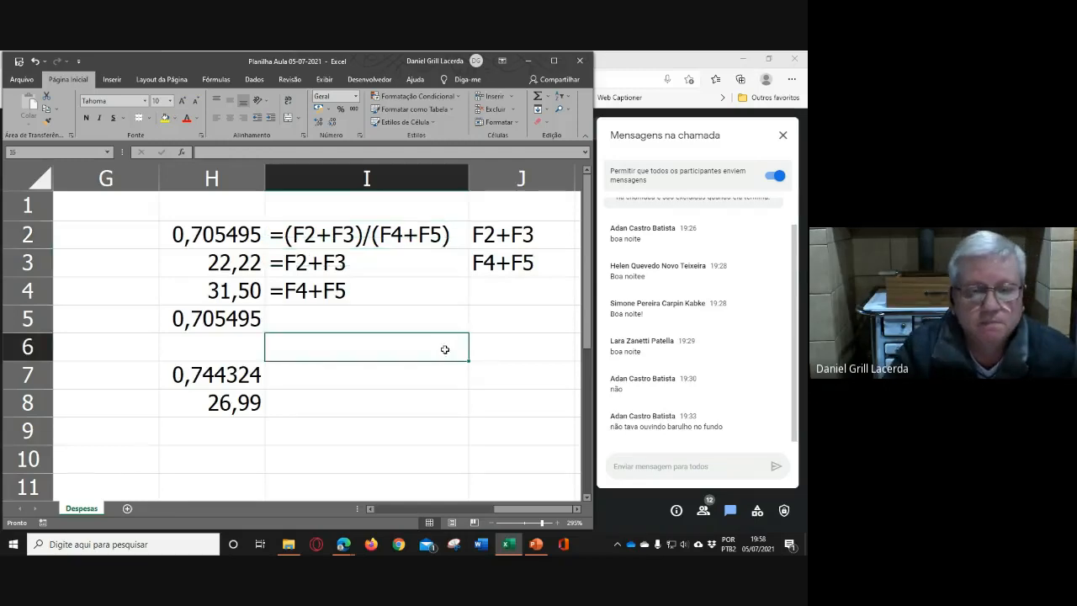
pyautogui.click(228, 340)
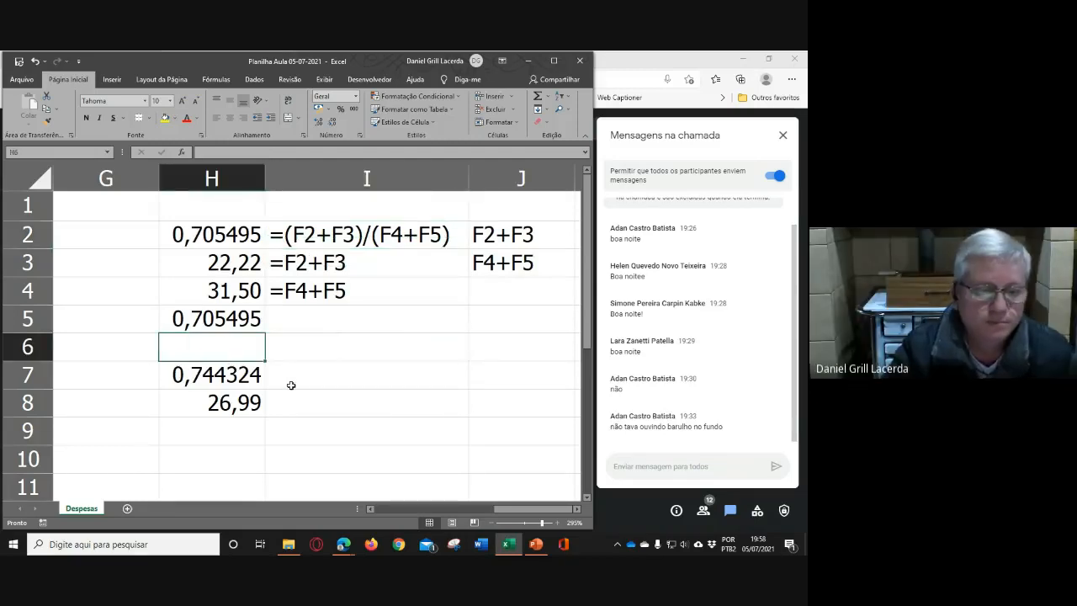
pyautogui.write('=')
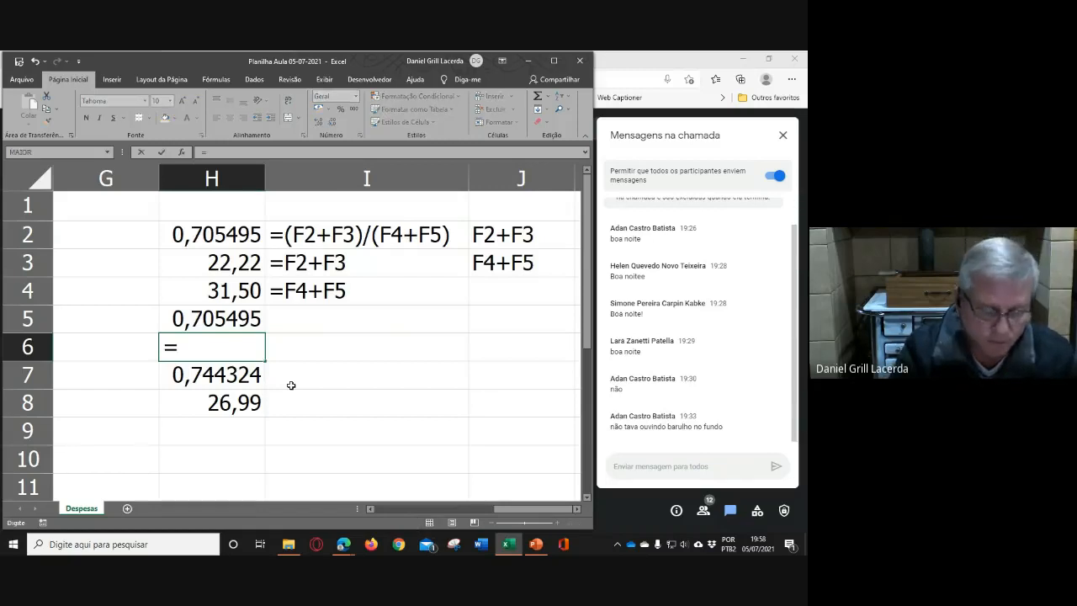
pyautogui.write('(F2')
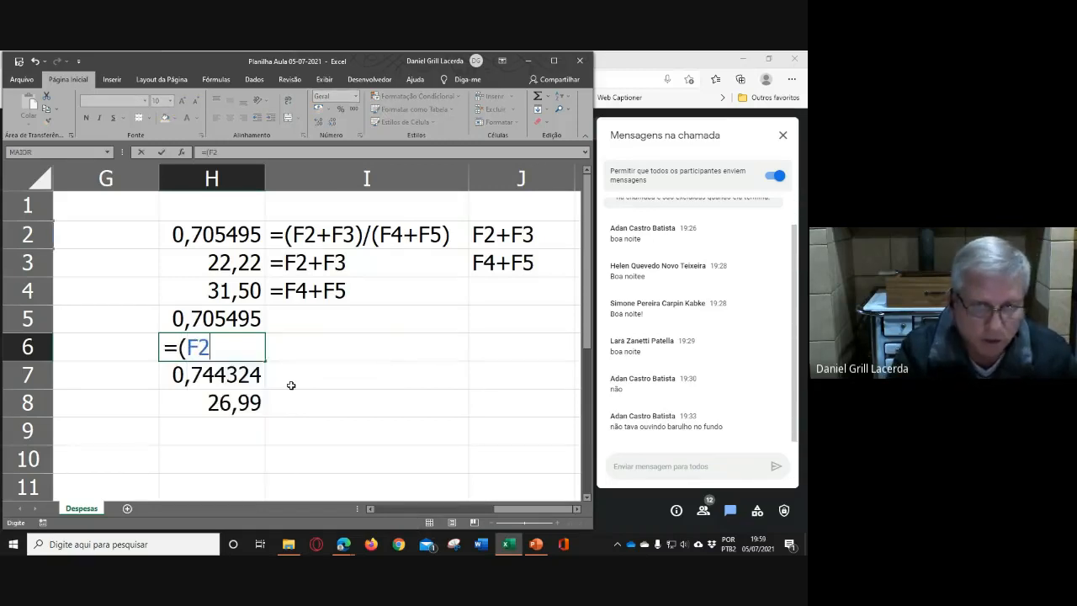
pyautogui.write('+F3)')
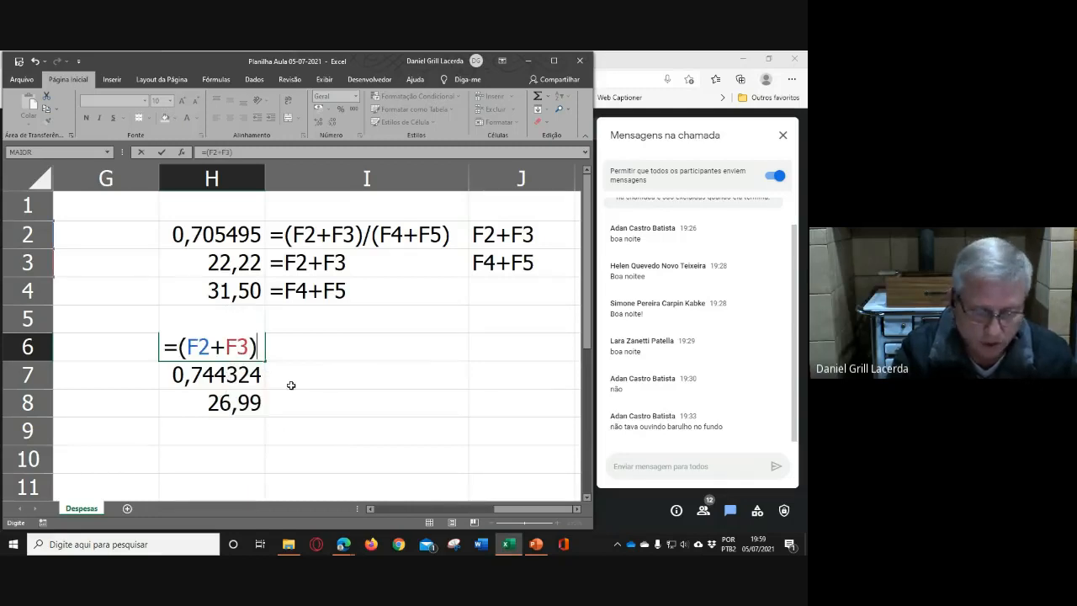
pyautogui.write('/')
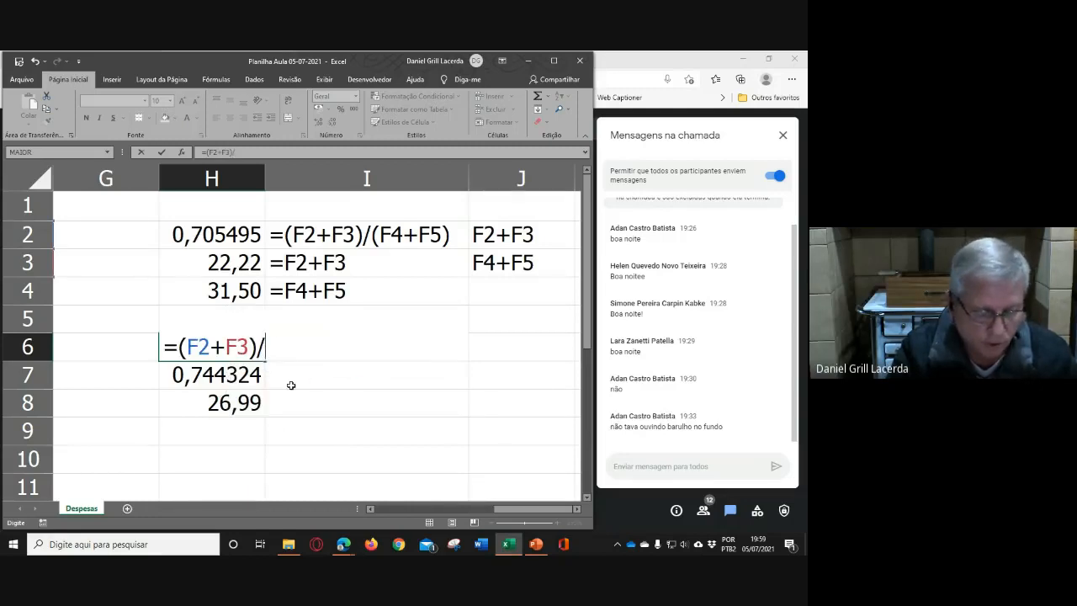
pyautogui.write('F4')
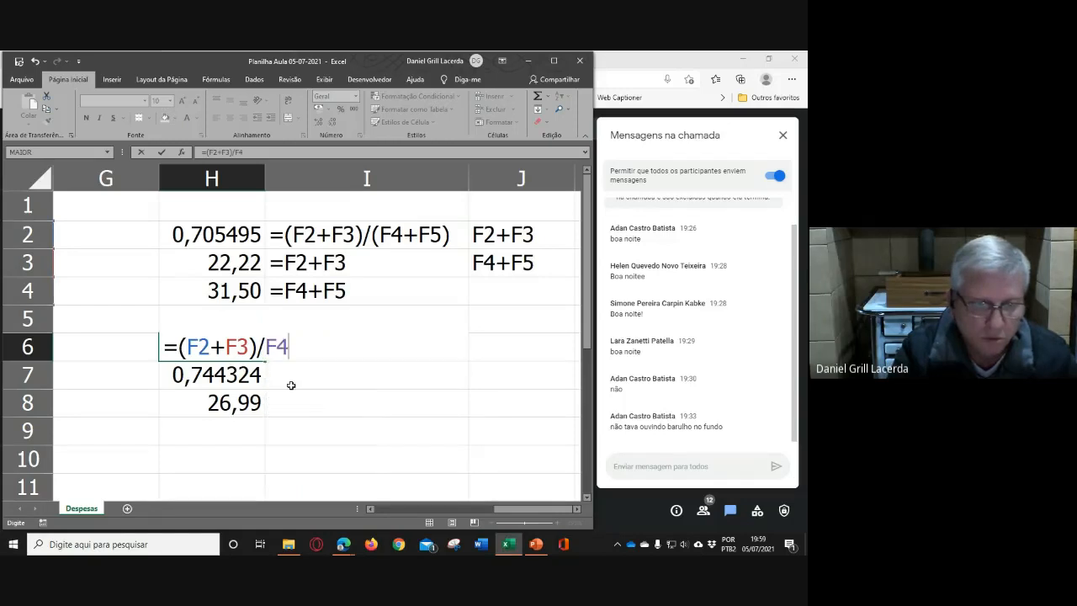
pyautogui.write('+F5')
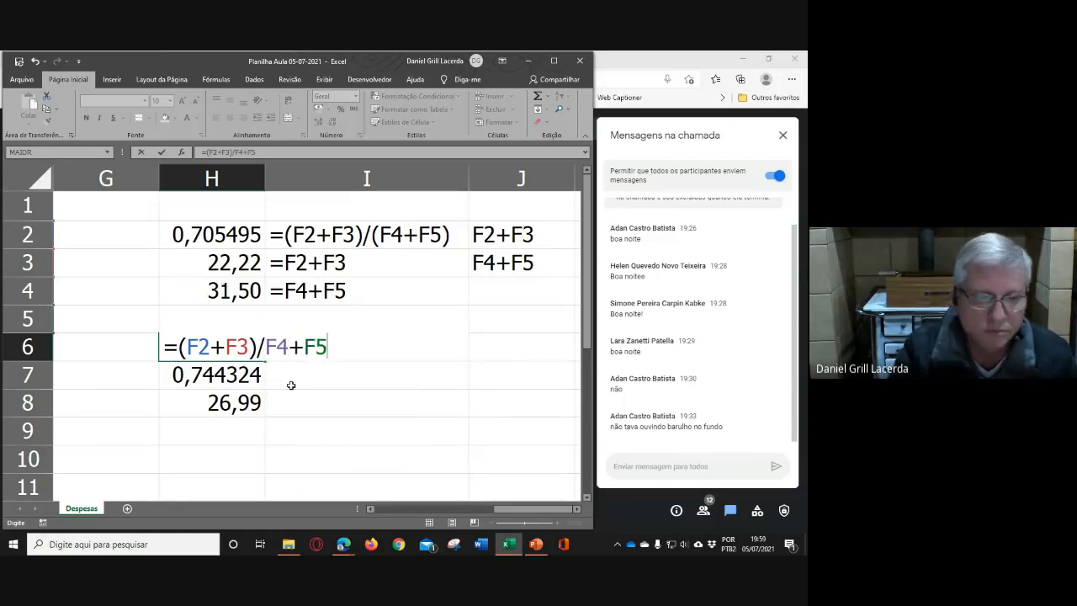
pyautogui.press('Return')
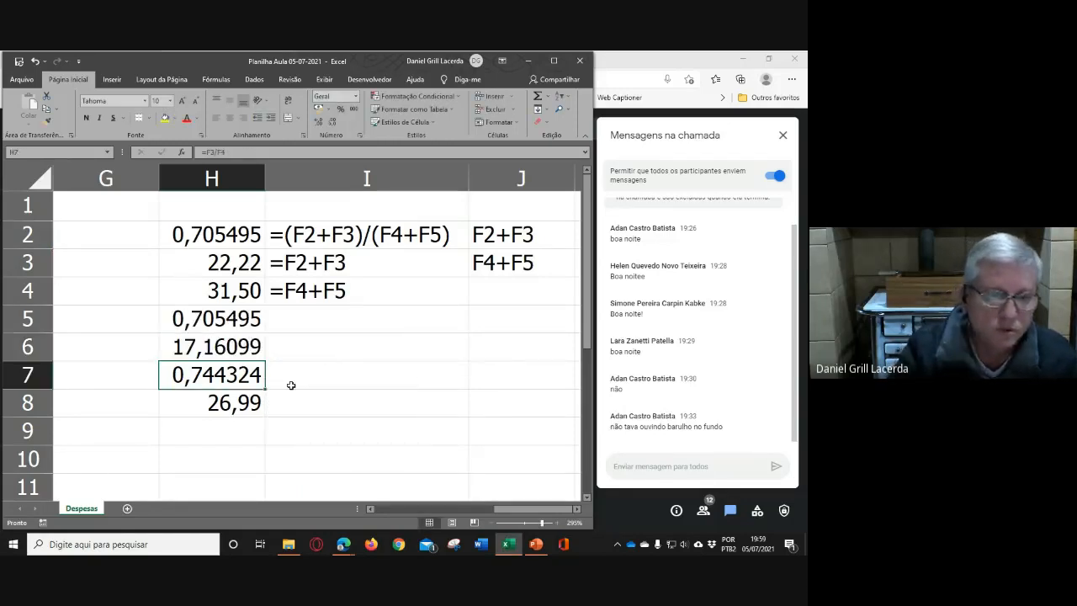
# Check the formula in H5 and copy the FÓRMULATEXTO formula from I4 down through I6
pyautogui.click(229, 317)
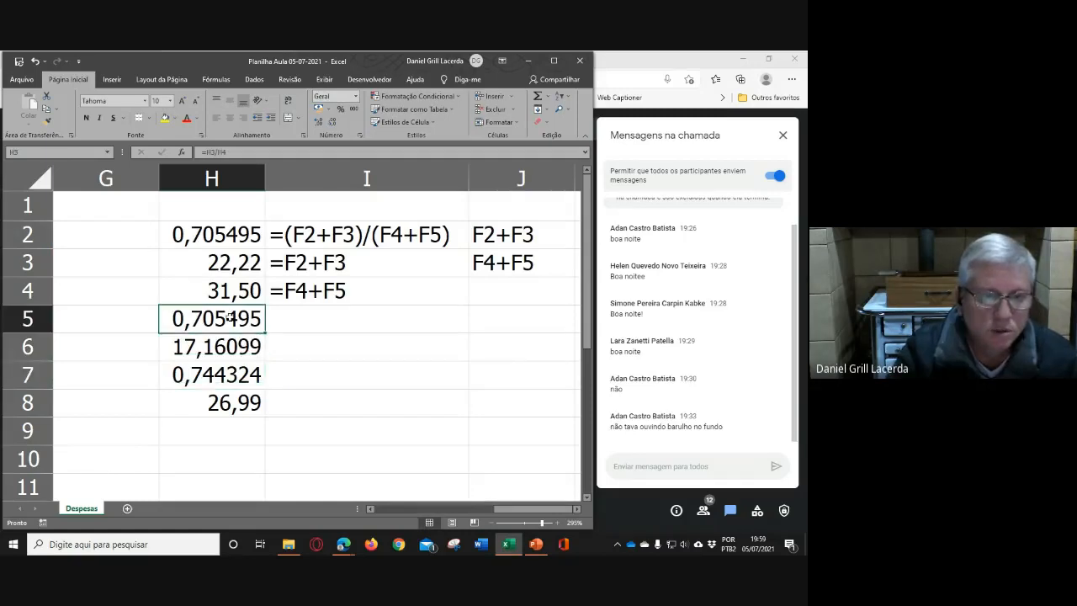
pyautogui.doubleClick(229, 317)
pyautogui.press('Return')
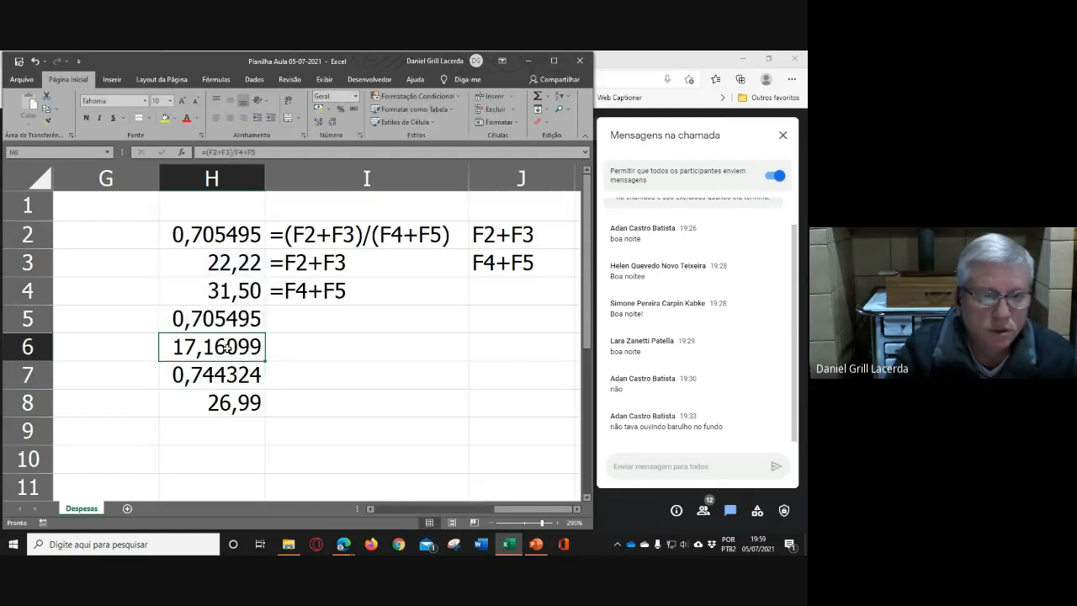
pyautogui.click(312, 349)
pyautogui.click(382, 295)
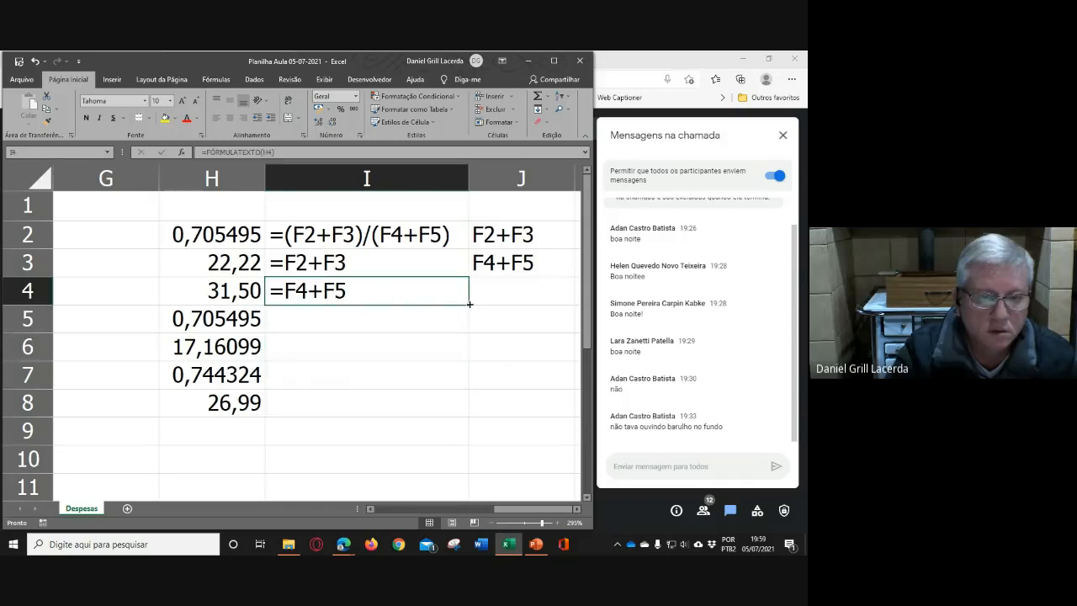
pyautogui.moveTo(468, 305); pyautogui.dragTo(468, 361)
pyautogui.press('Down')
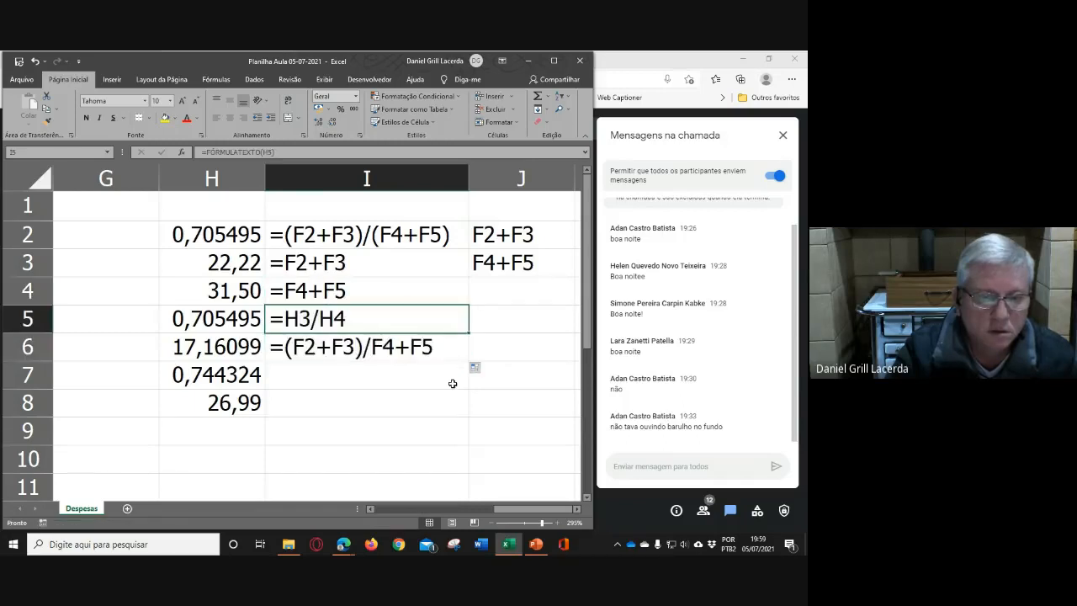
pyautogui.click(452, 384)
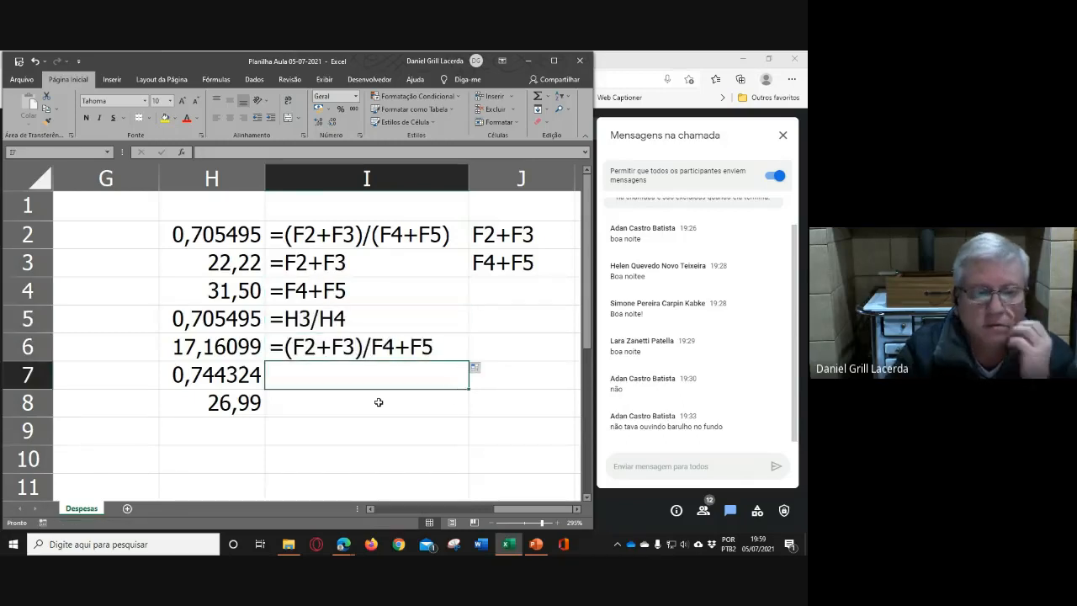
# Examine the formulas in H5 through H8 and compare the H6 formula with the intermediate calculations
pyautogui.click(378, 359)
pyautogui.click(378, 425)
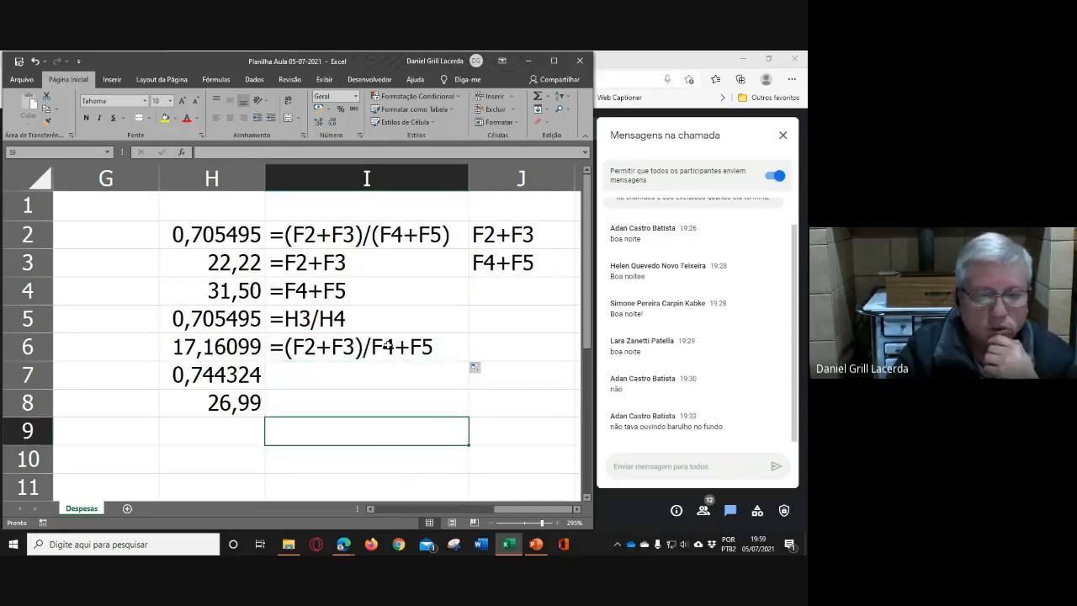
pyautogui.click(427, 347)
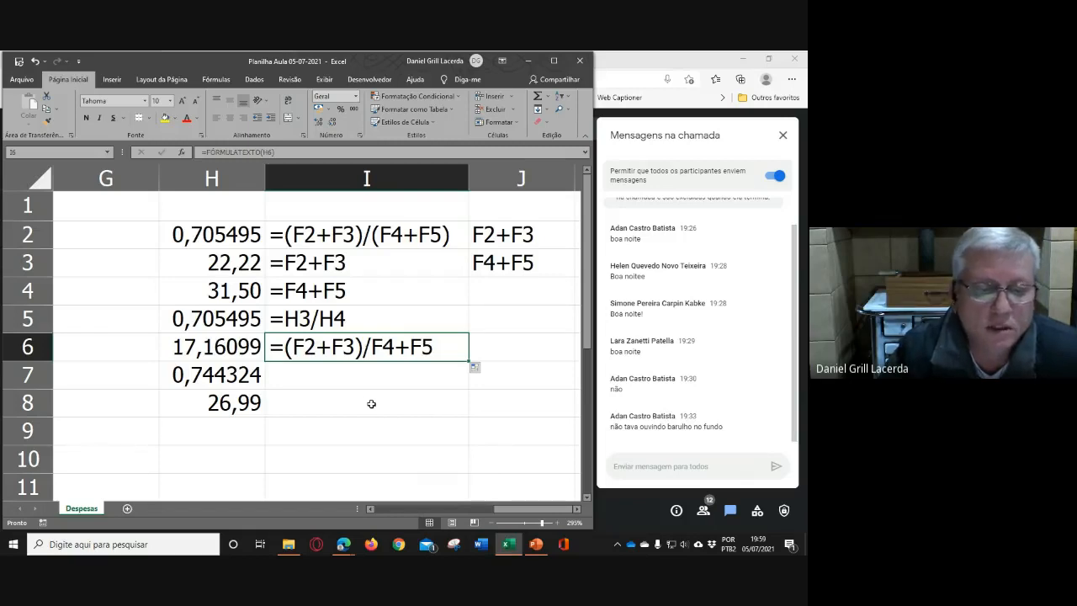
pyautogui.click(224, 377)
pyautogui.click(226, 403)
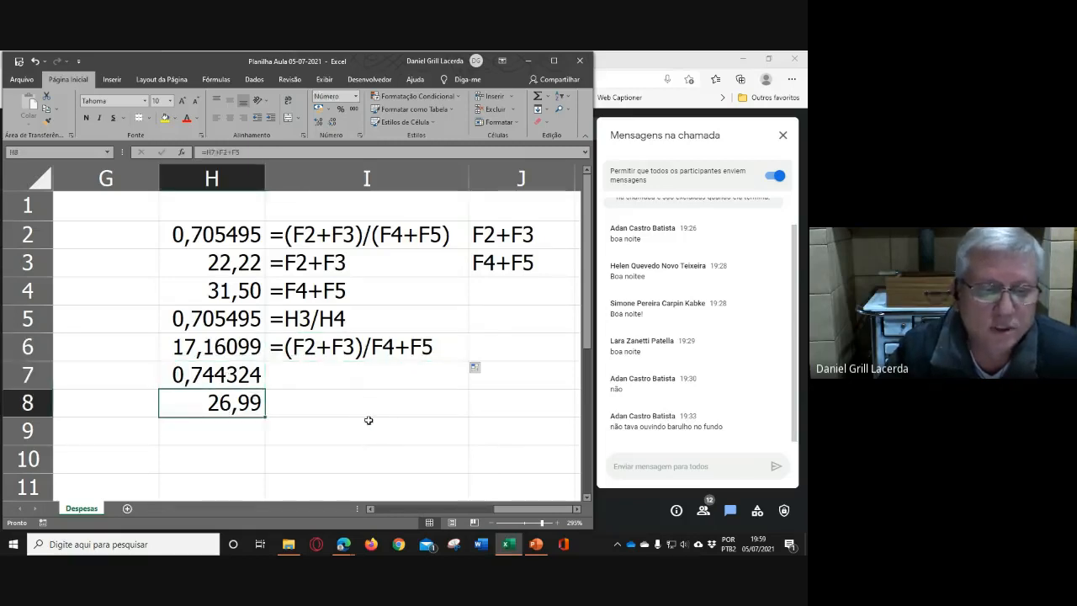
pyautogui.click(212, 369)
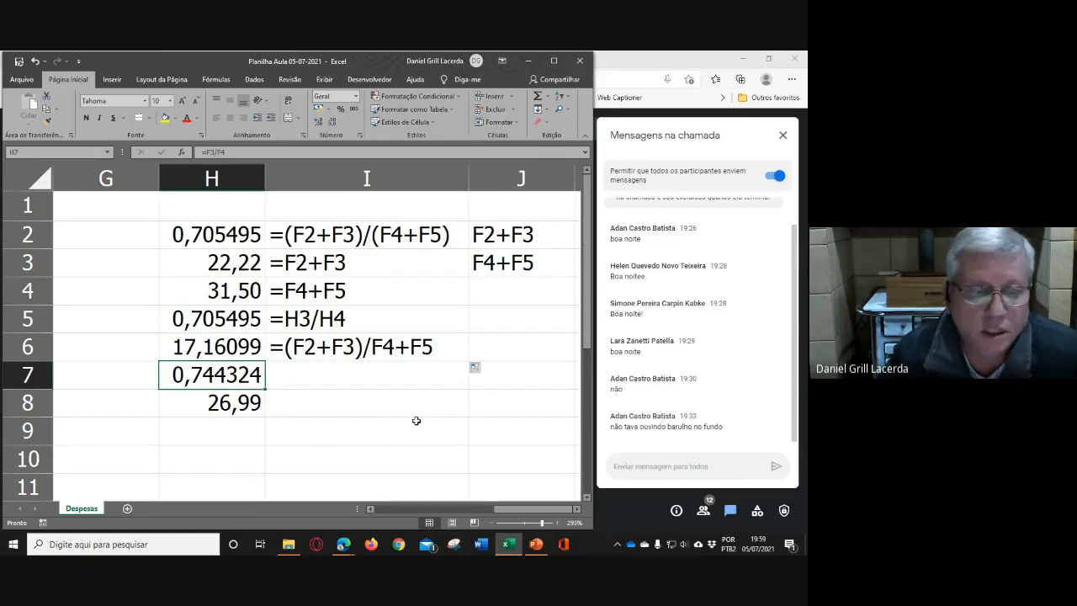
pyautogui.press('Up')
pyautogui.press('Up')
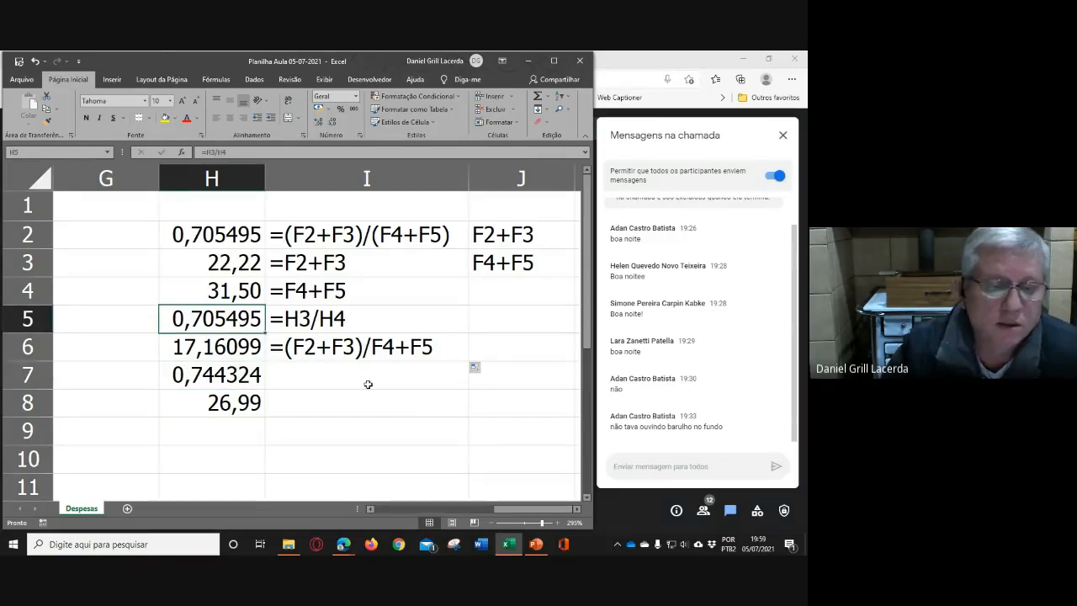
pyautogui.click(236, 373)
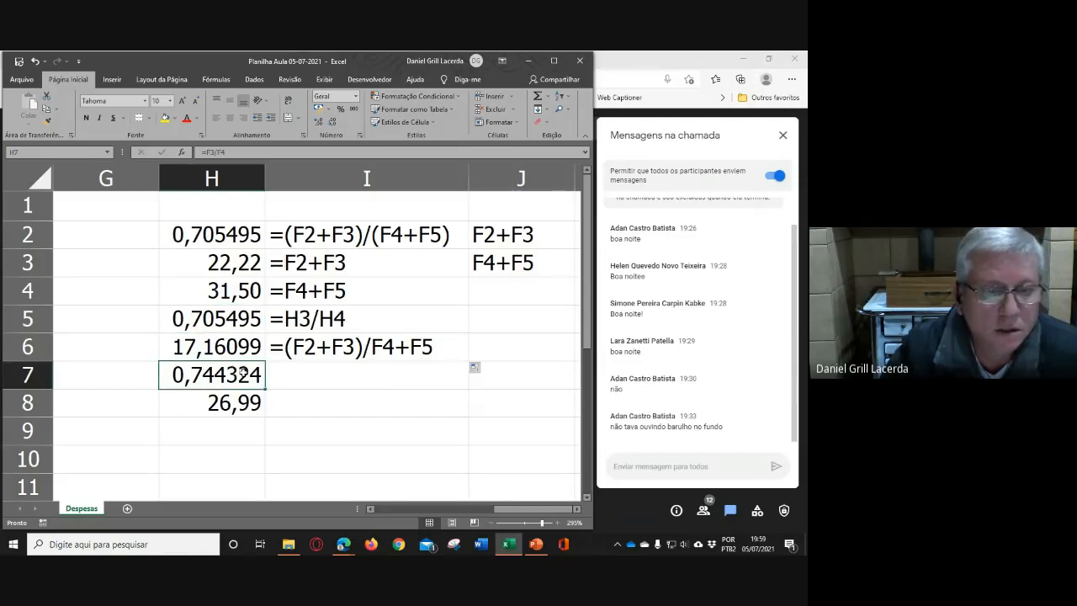
pyautogui.press('Up')
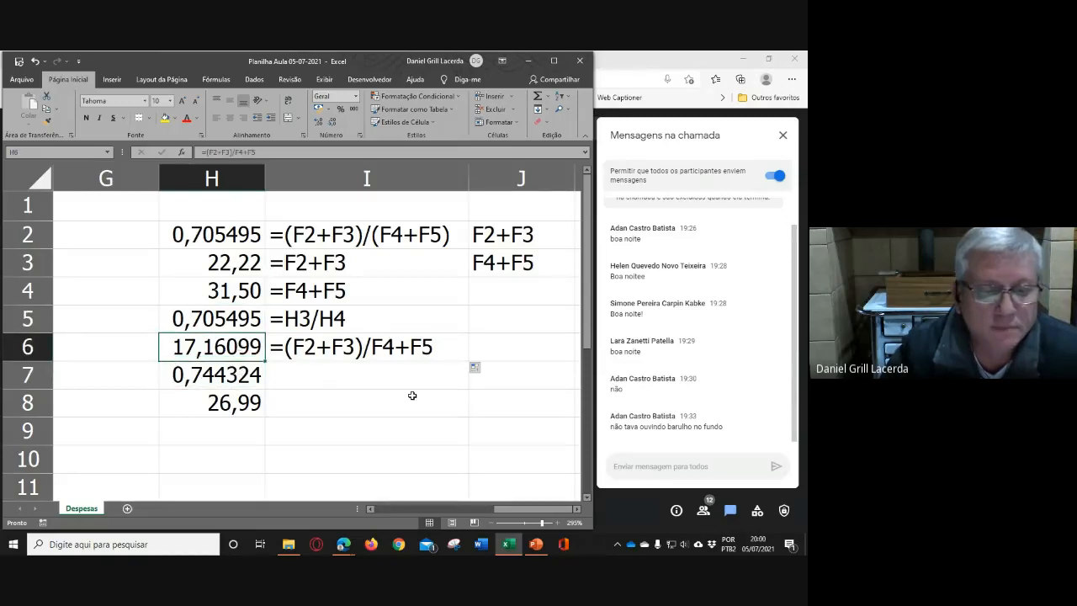
pyautogui.click(254, 322)
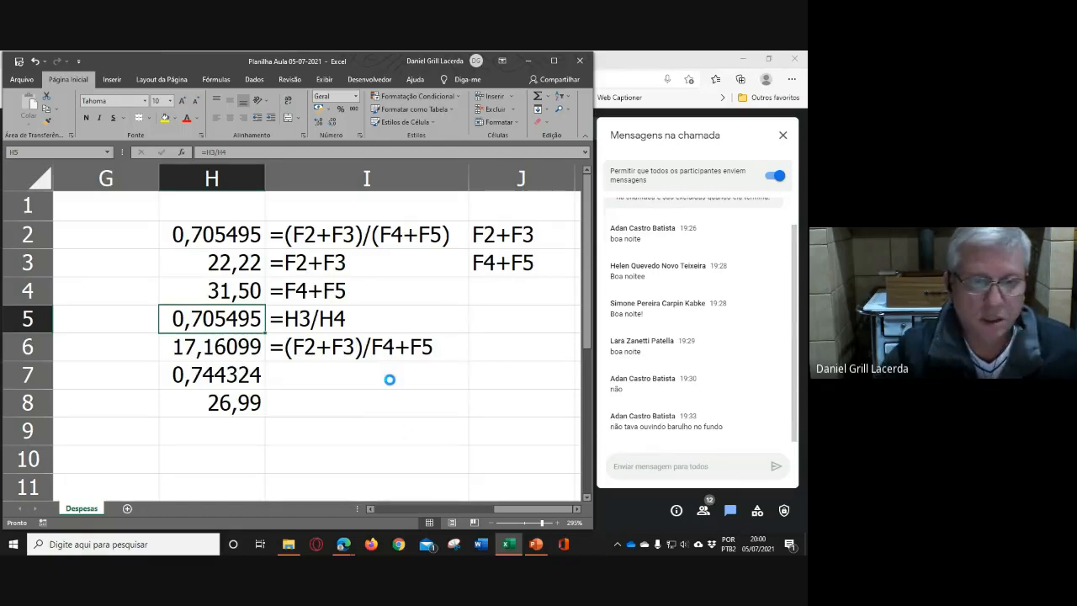
# Examine the whole expenses table alongside the parentheses examples, highlighting the results in H2:H7
pyautogui.scroll(-6, 390, 380)
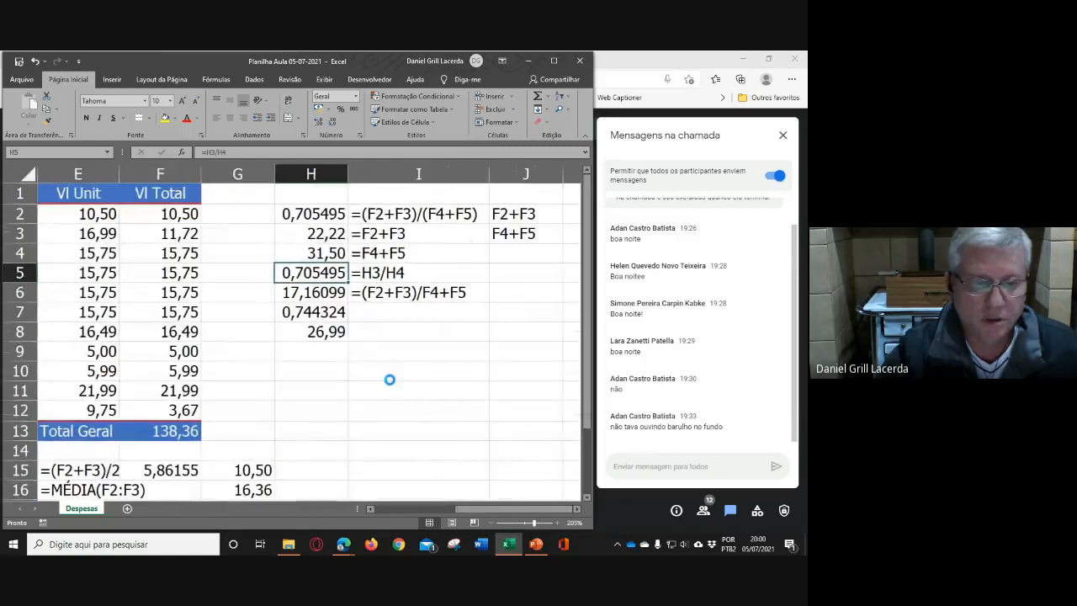
pyautogui.scroll(-5, 389, 380)
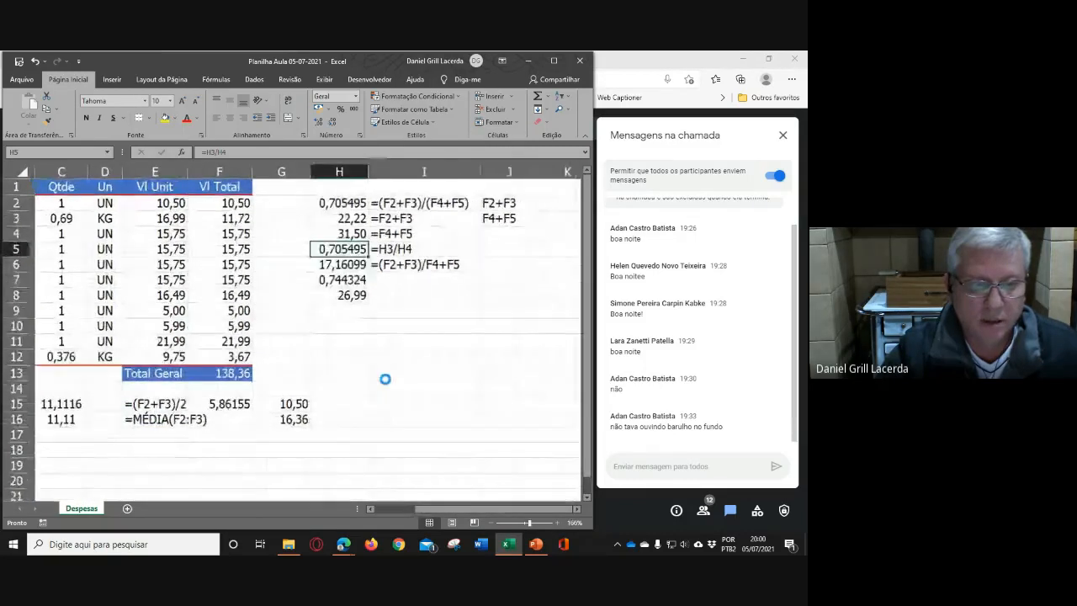
pyautogui.scroll(1, 364, 371)
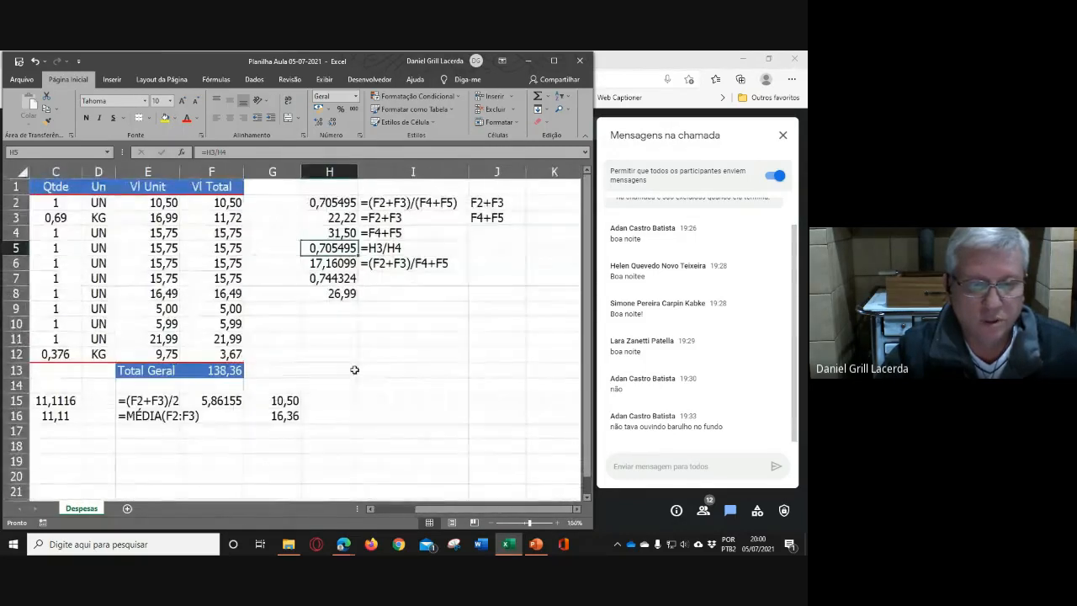
pyautogui.moveTo(438, 501); pyautogui.dragTo(397, 500)
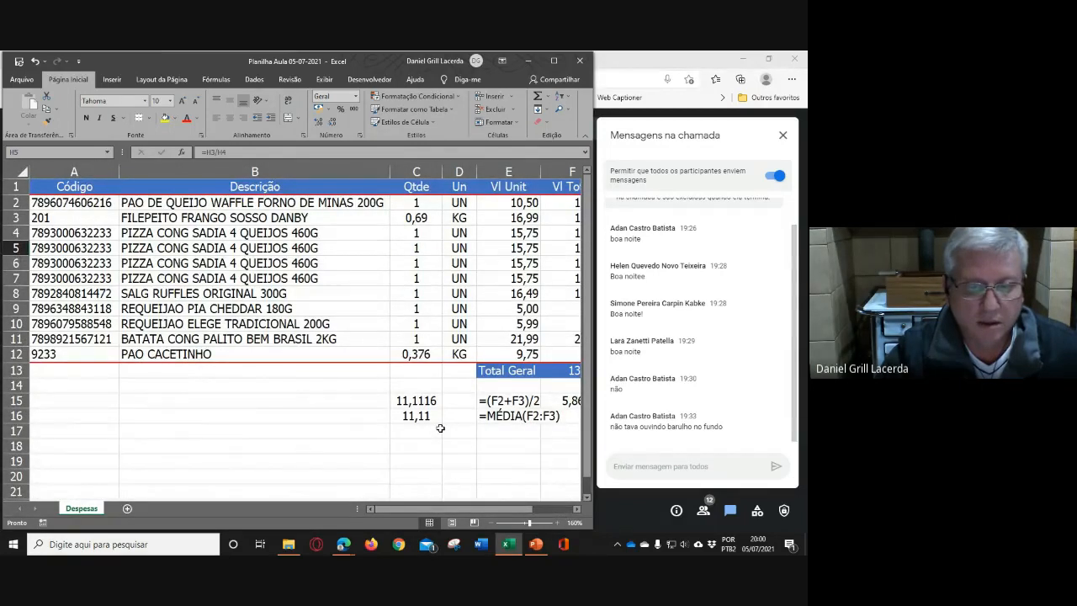
pyautogui.scroll(-2, 440, 428)
pyautogui.hscroll(2, 454, 454)
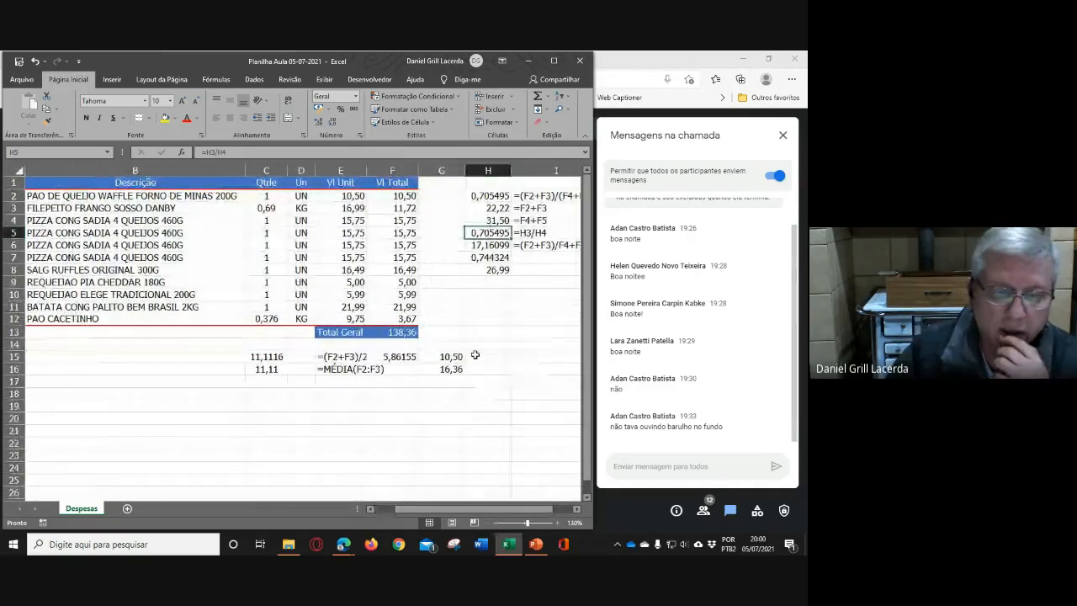
pyautogui.moveTo(505, 198); pyautogui.dragTo(499, 259)
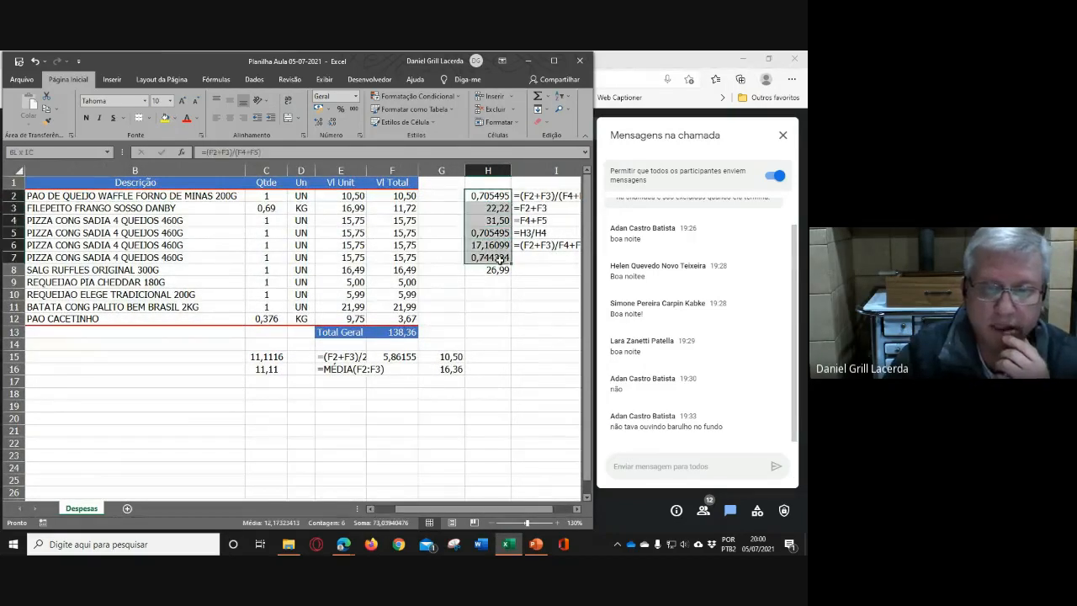
pyautogui.click(521, 292)
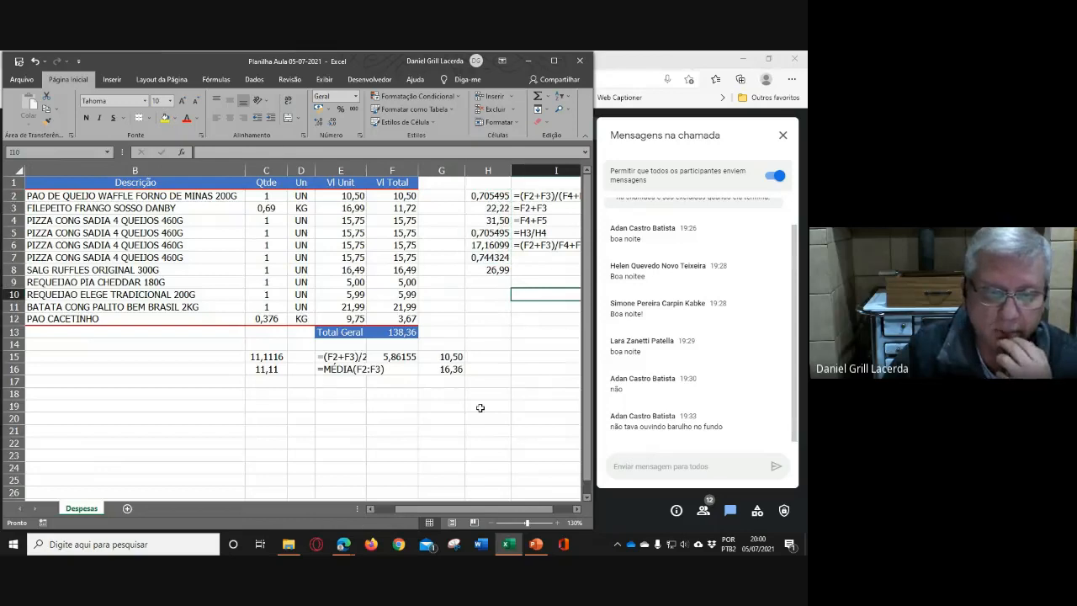
# Review the MÉDIA formula text in E16, the first product row and the Vl Total values in F2:F12
pyautogui.click(340, 369)
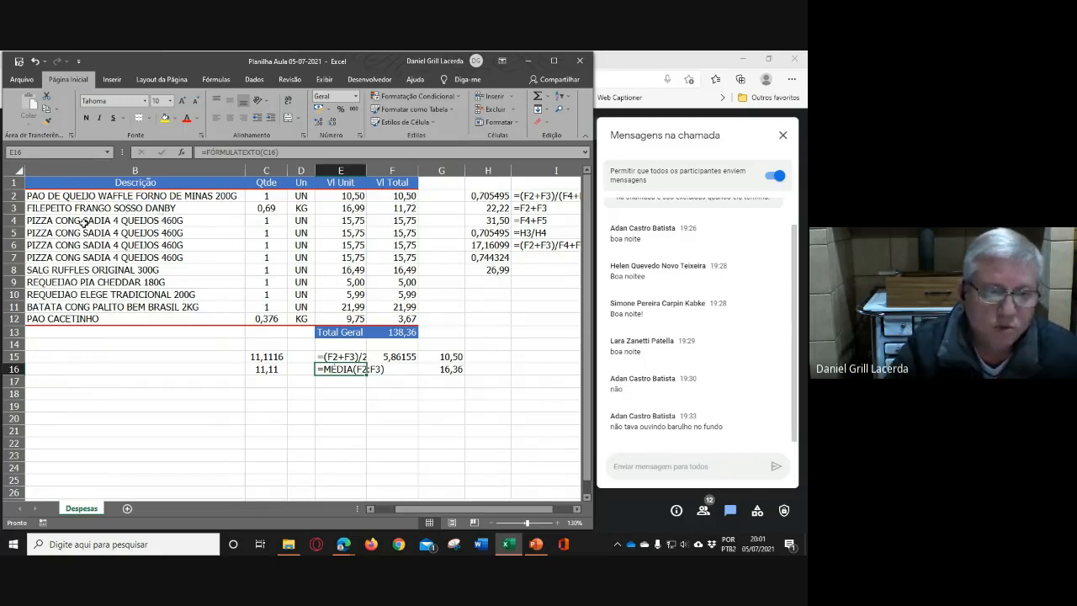
pyautogui.click(13, 195)
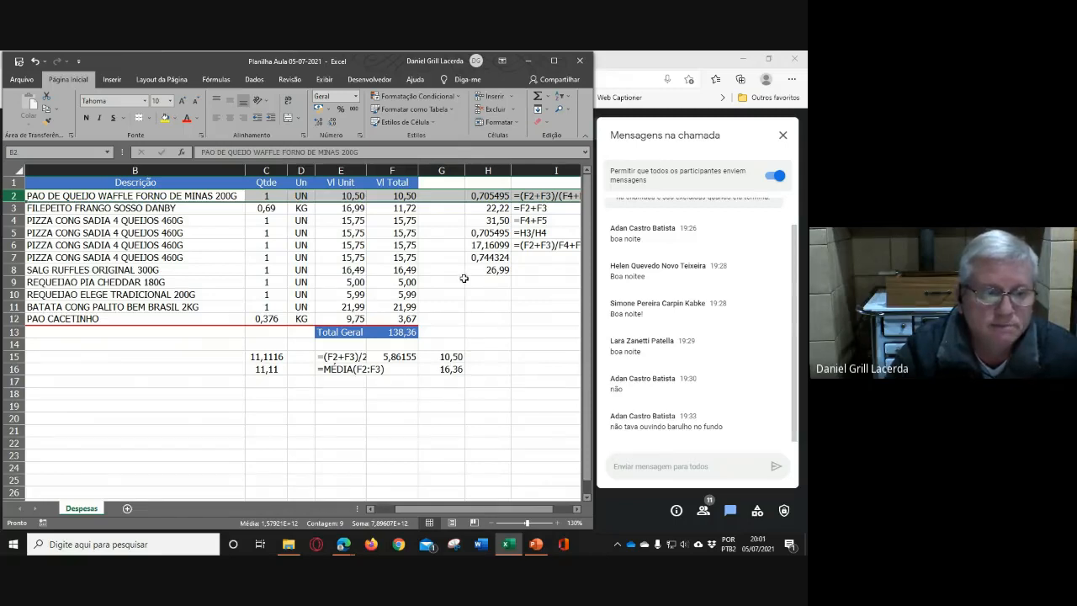
pyautogui.click(436, 247)
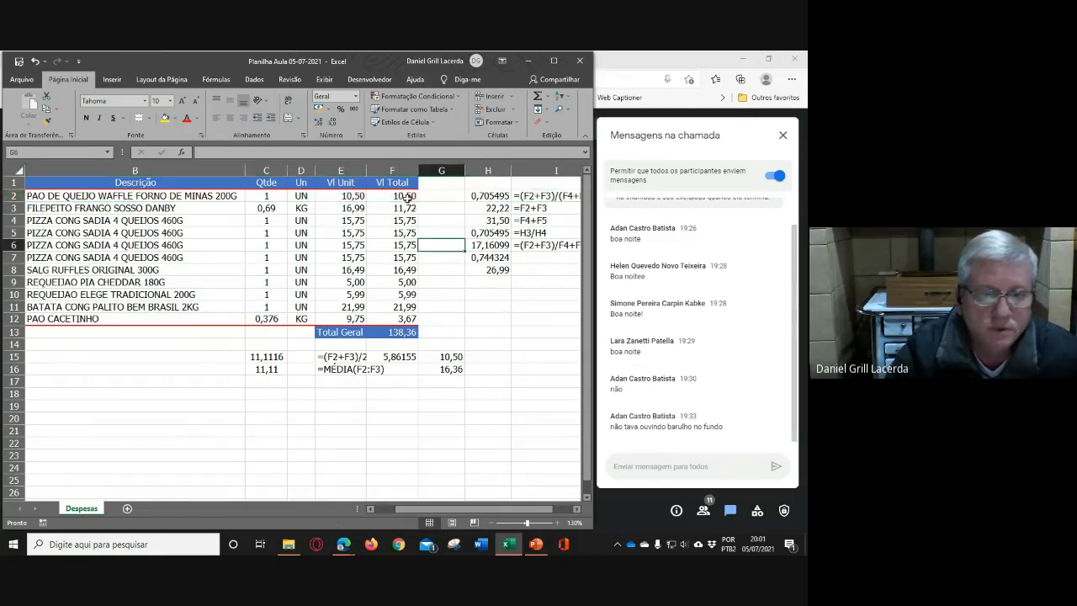
pyautogui.click(407, 199)
pyautogui.moveTo(407, 209); pyautogui.dragTo(408, 320)
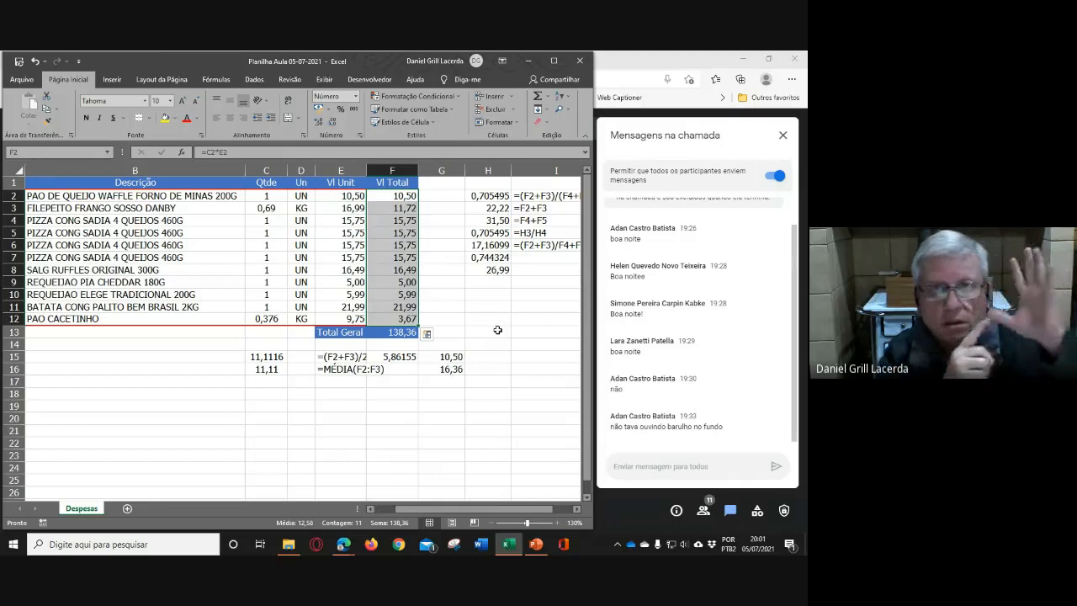
pyautogui.click(488, 303)
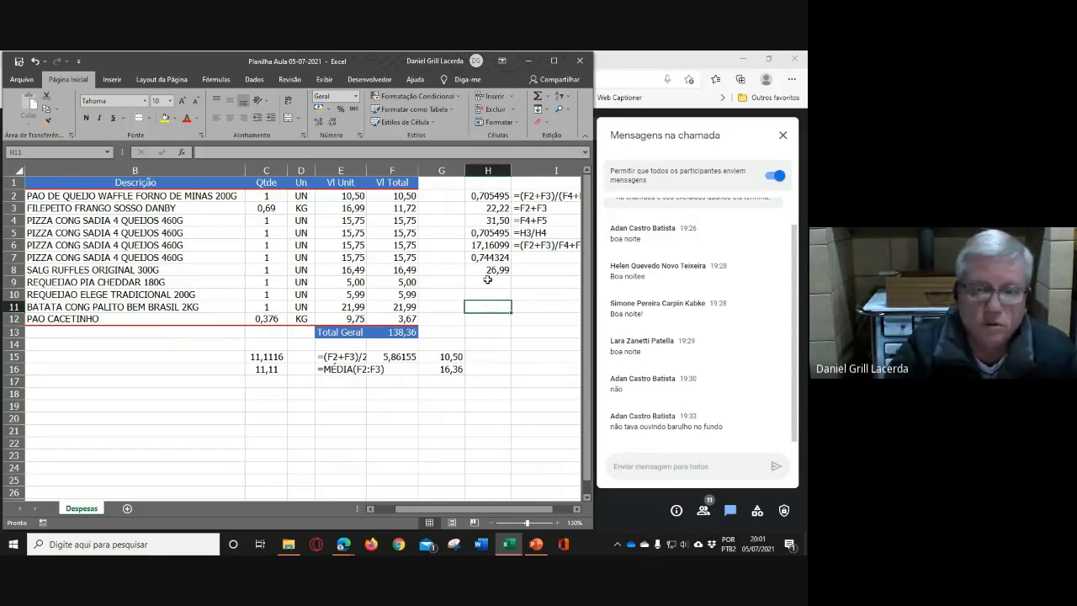
pyautogui.click(180, 360)
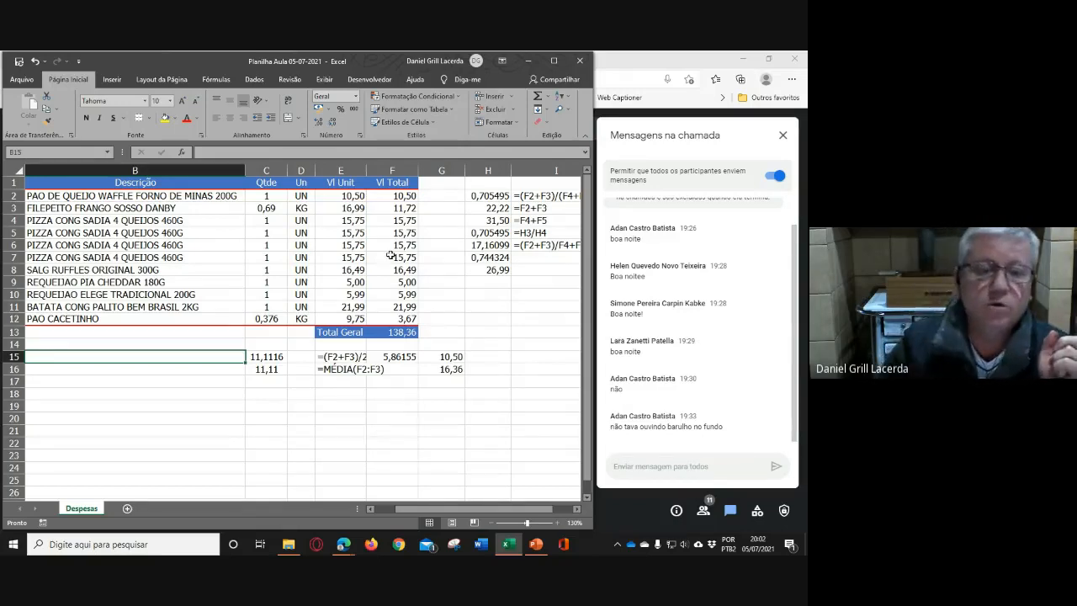
# Sum the Vl Total values in cell E18 with the formula =SOMA(F2:F12)
pyautogui.moveTo(404, 196); pyautogui.dragTo(403, 318)
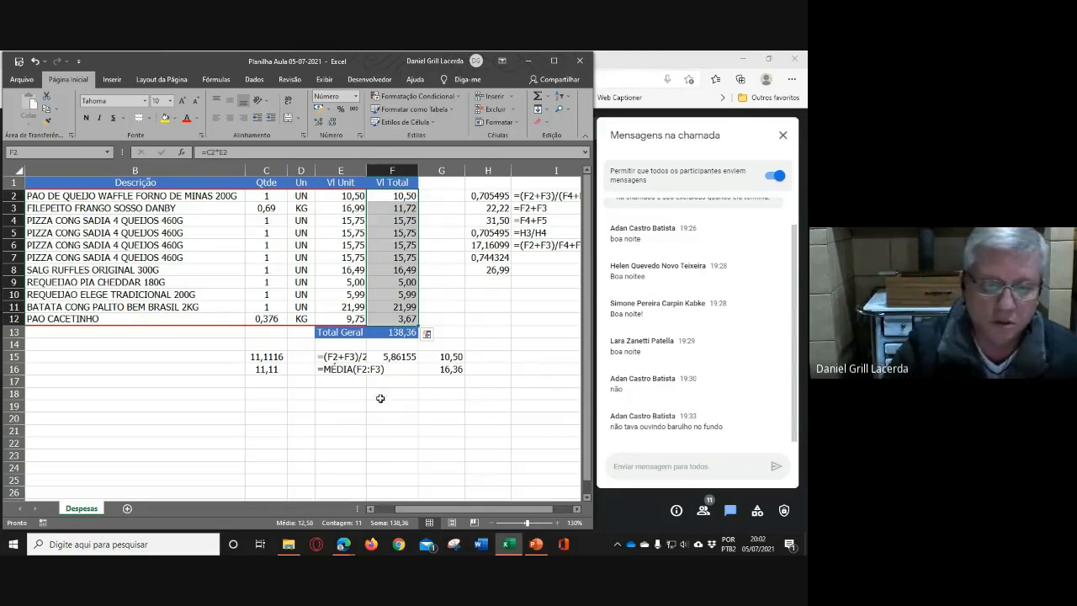
pyautogui.click(337, 396)
pyautogui.write('=soma(')
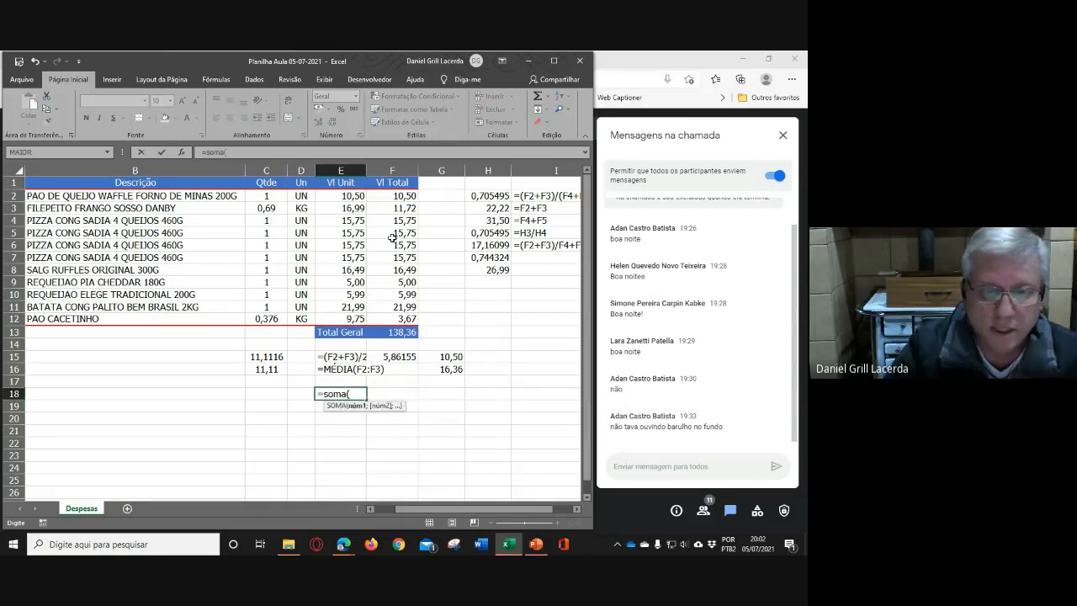
pyautogui.moveTo(399, 196); pyautogui.dragTo(398, 320)
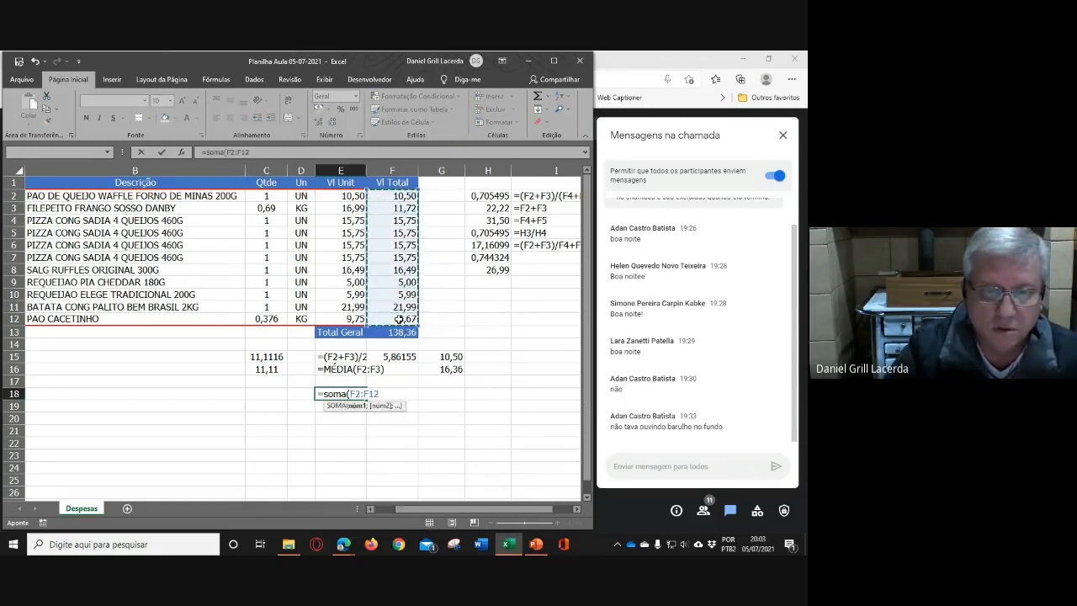
pyautogui.press('Return')
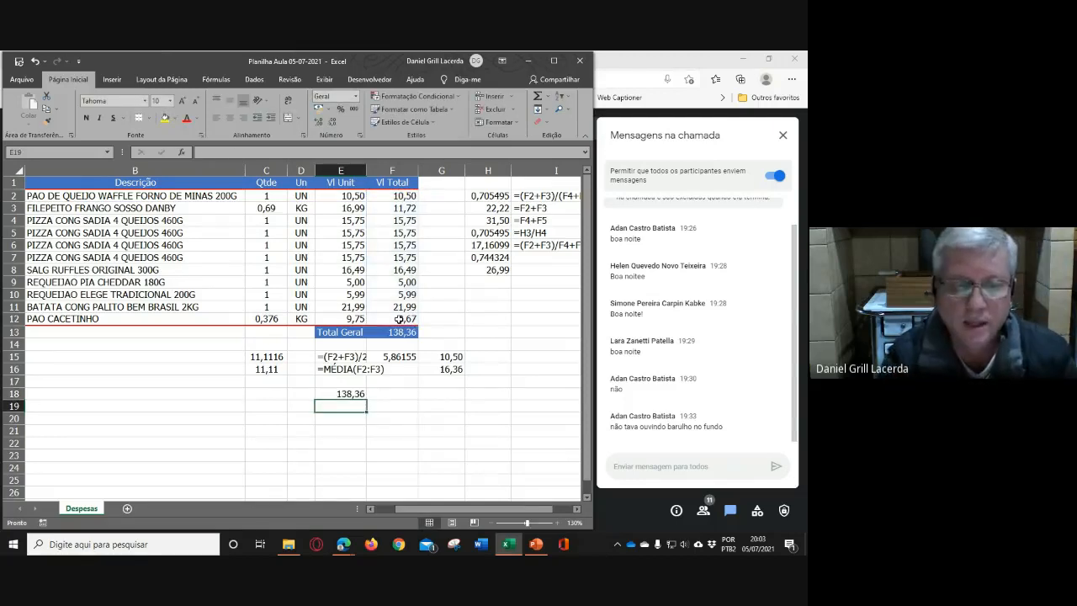
# Enter =cont in cell A15 to bring up the list of counting functions
pyautogui.click(338, 369)
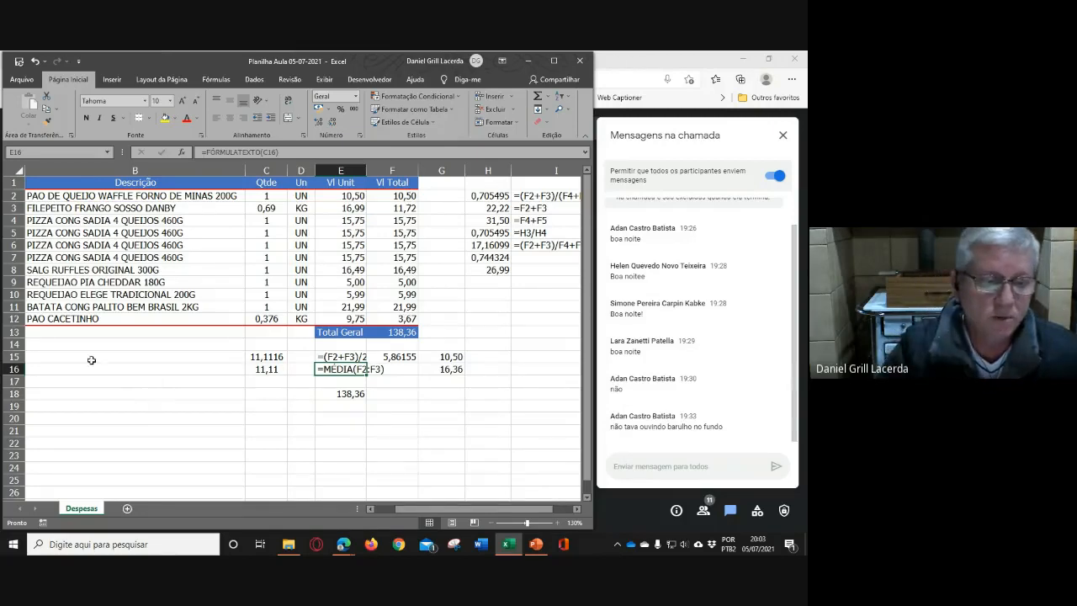
pyautogui.moveTo(434, 510); pyautogui.dragTo(414, 510)
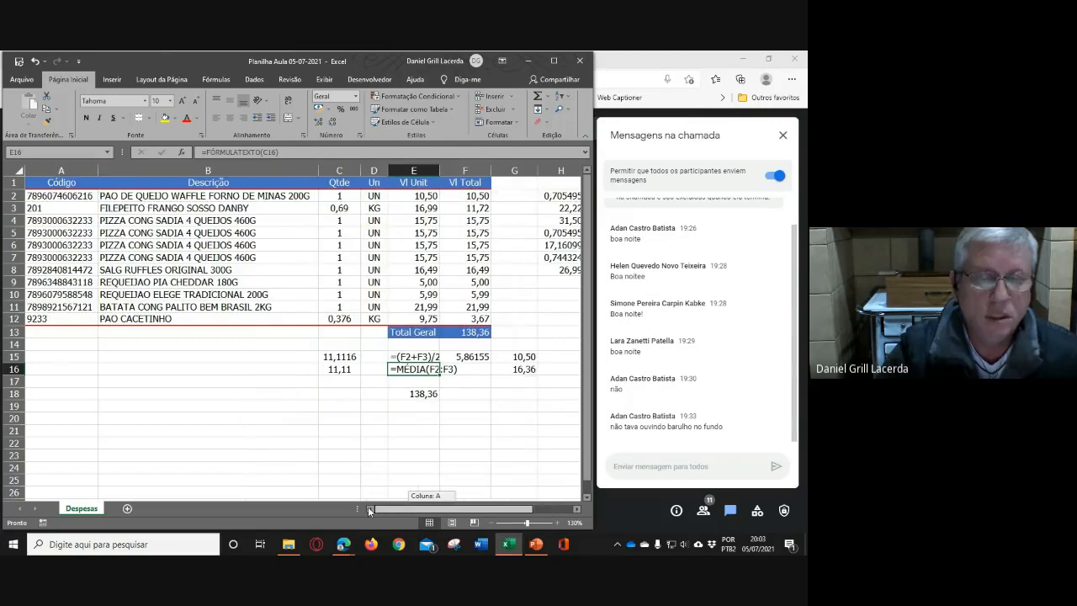
pyautogui.click(80, 358)
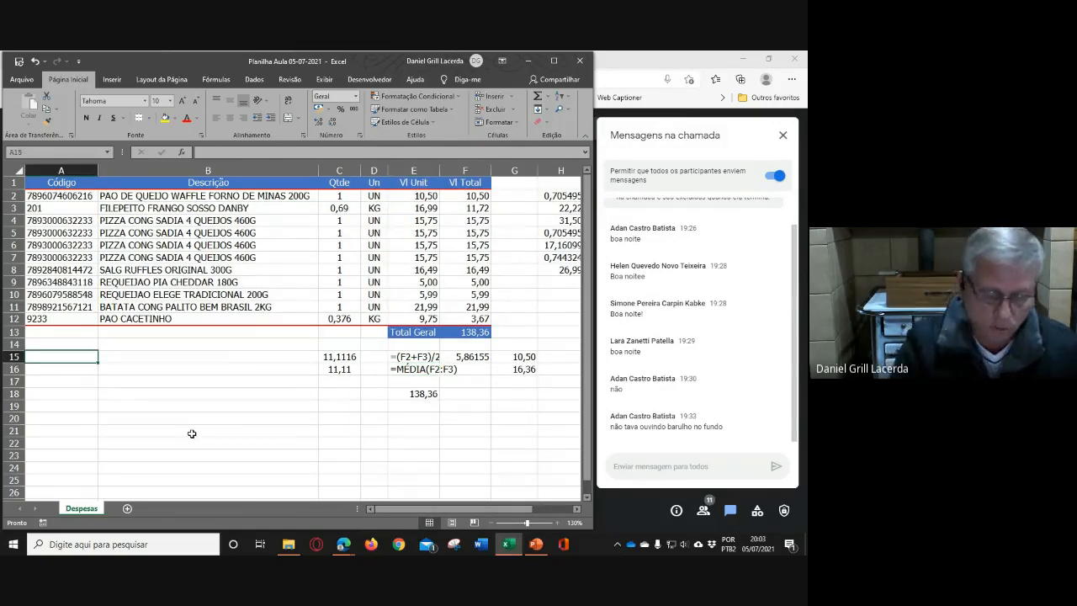
pyautogui.write('=cont')
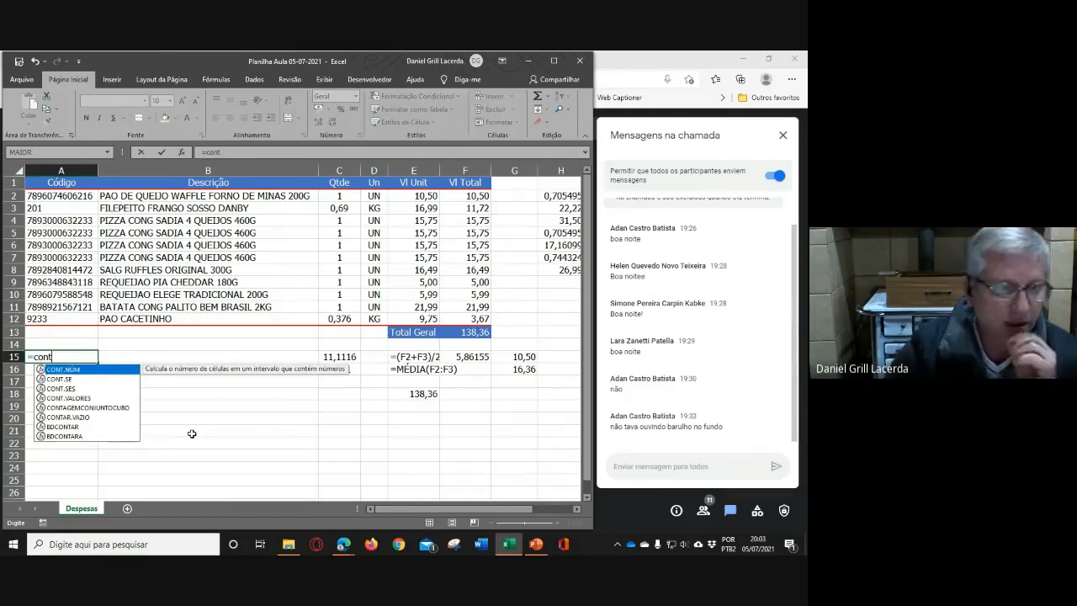
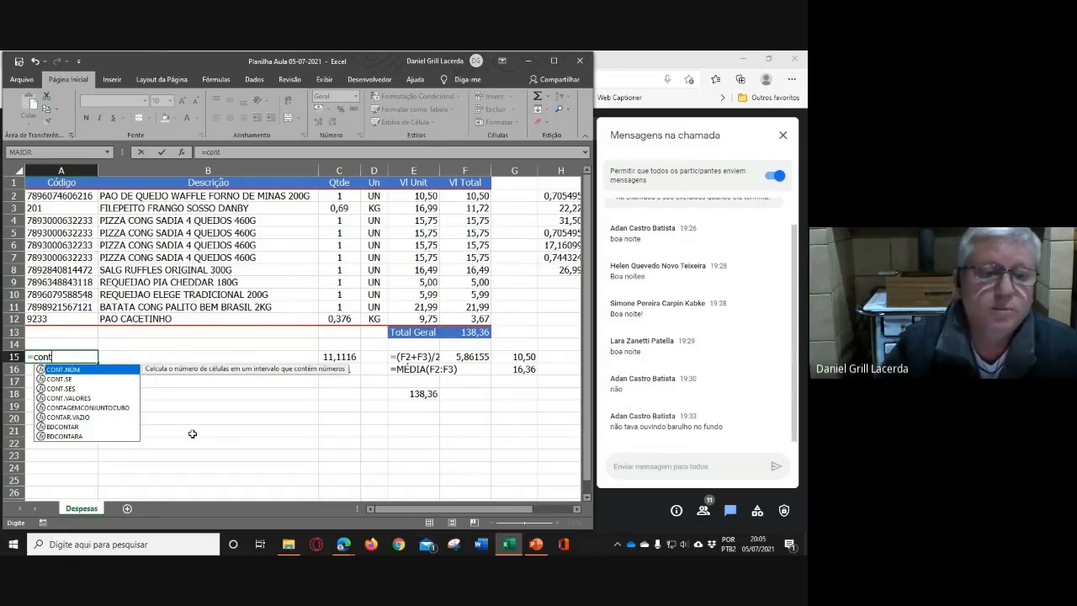
# Compare the text entries in the Descrição range B2:B12 with the numeric Vl Total range F2:F12
pyautogui.moveTo(238, 196); pyautogui.dragTo(244, 321)
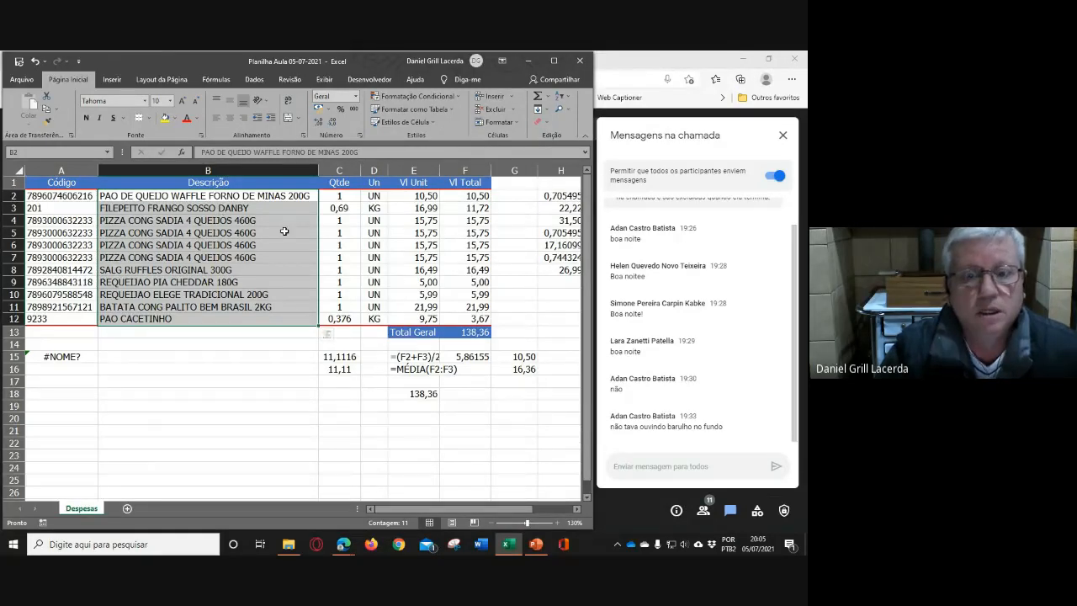
pyautogui.moveTo(468, 195); pyautogui.dragTo(468, 319)
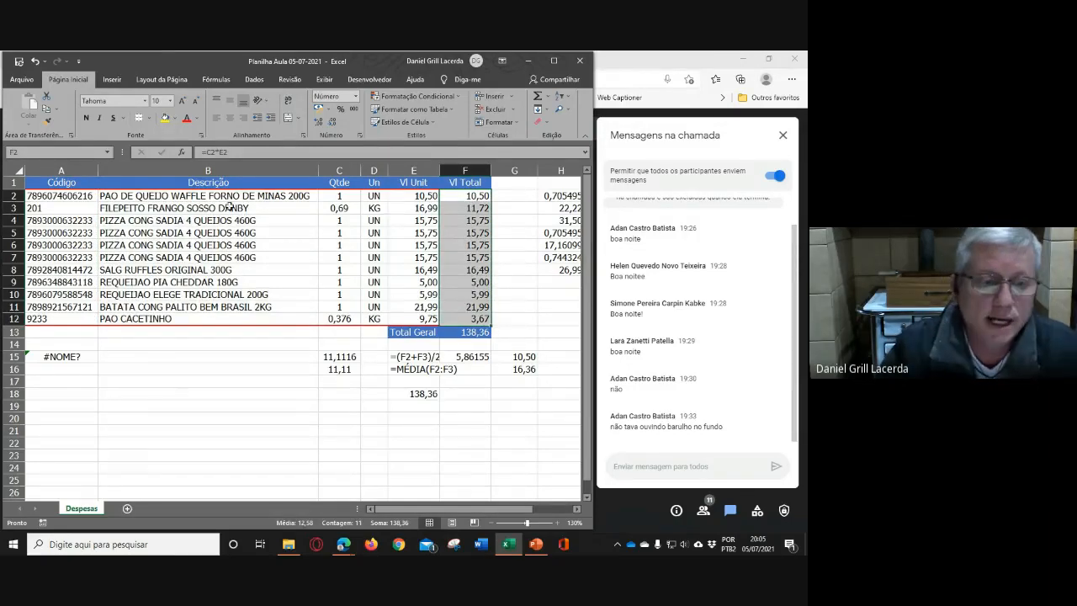
pyautogui.moveTo(227, 196); pyautogui.dragTo(244, 317)
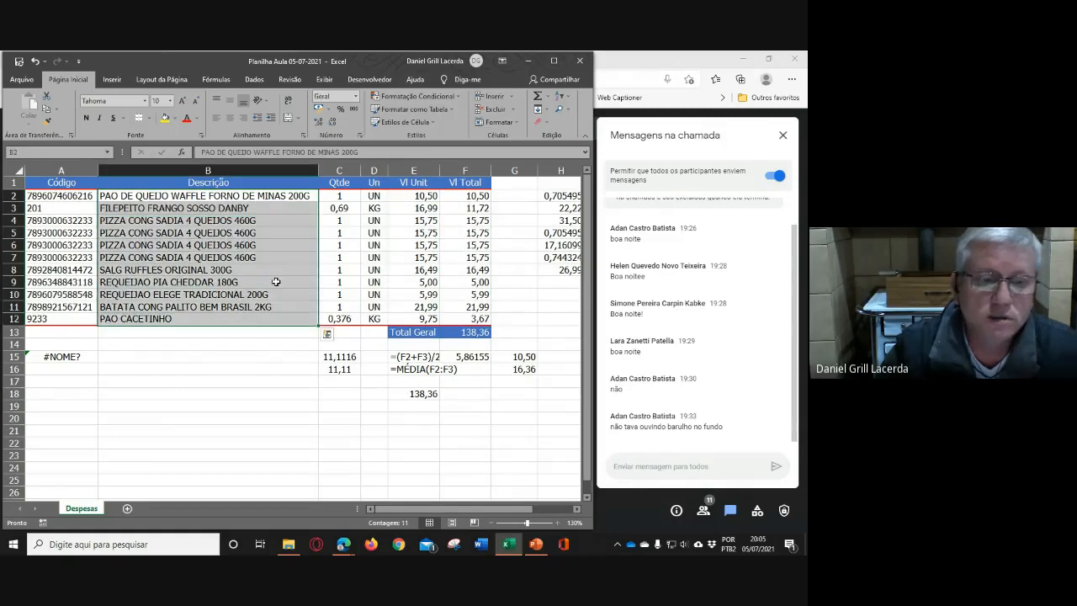
pyautogui.moveTo(465, 199); pyautogui.dragTo(471, 322)
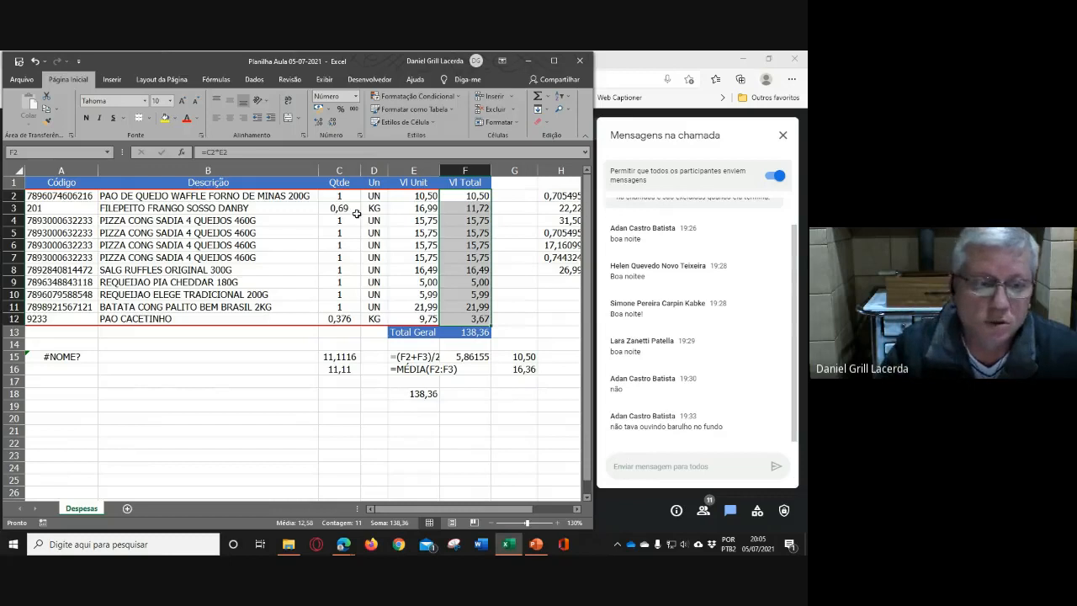
pyautogui.moveTo(180, 195); pyautogui.dragTo(194, 319)
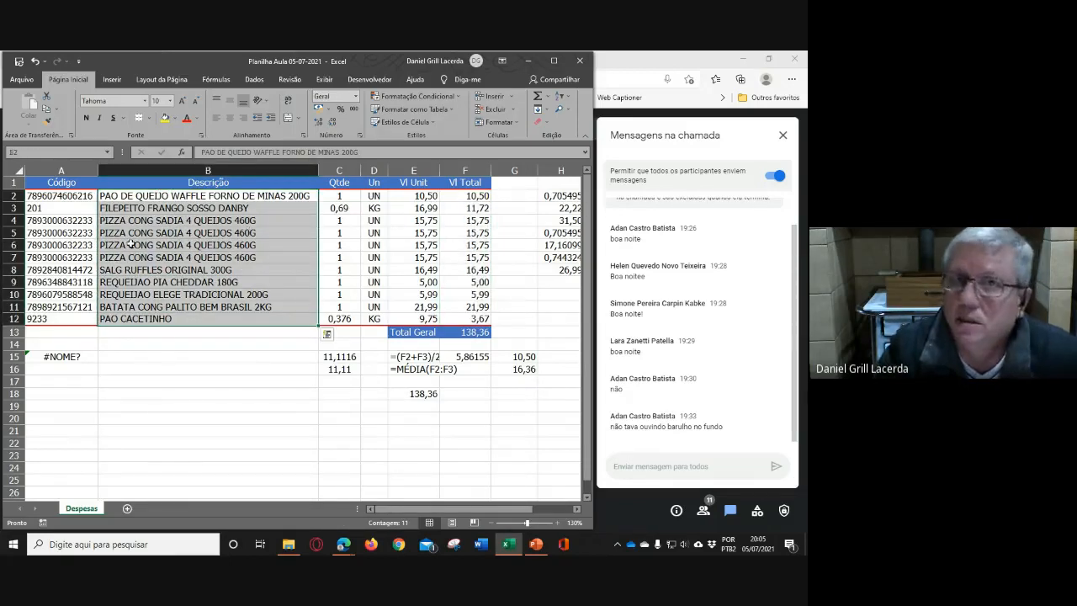
pyautogui.click(181, 387)
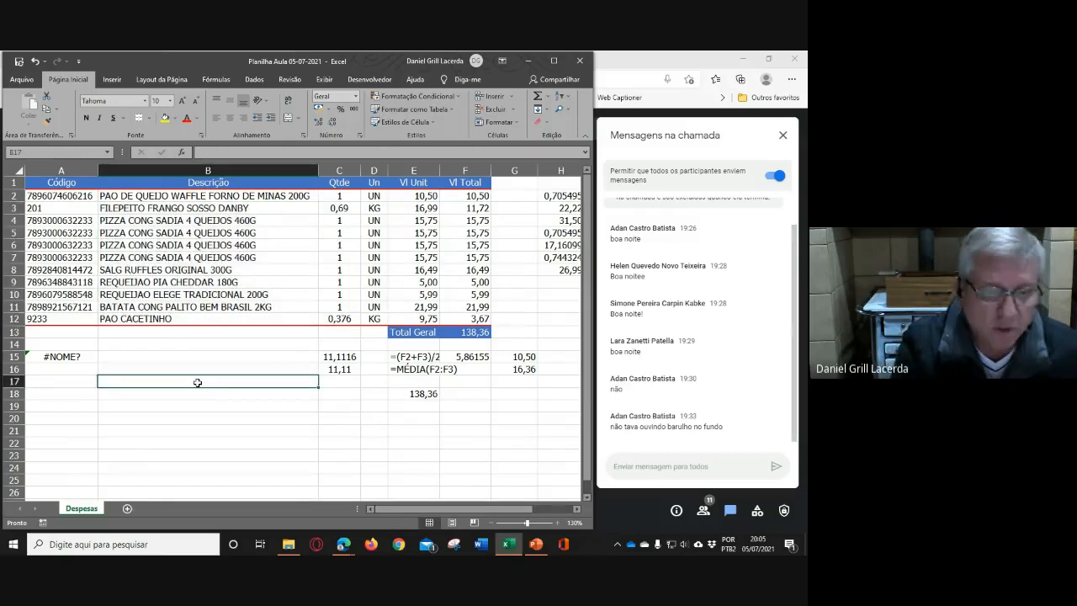
pyautogui.write('937845093845983094')
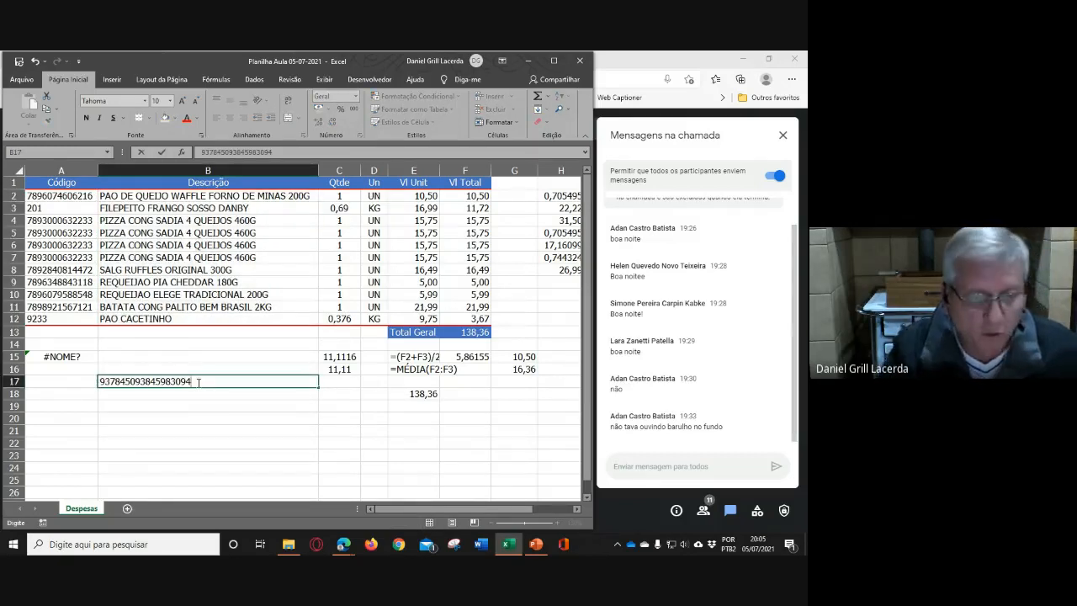
pyautogui.write('a')
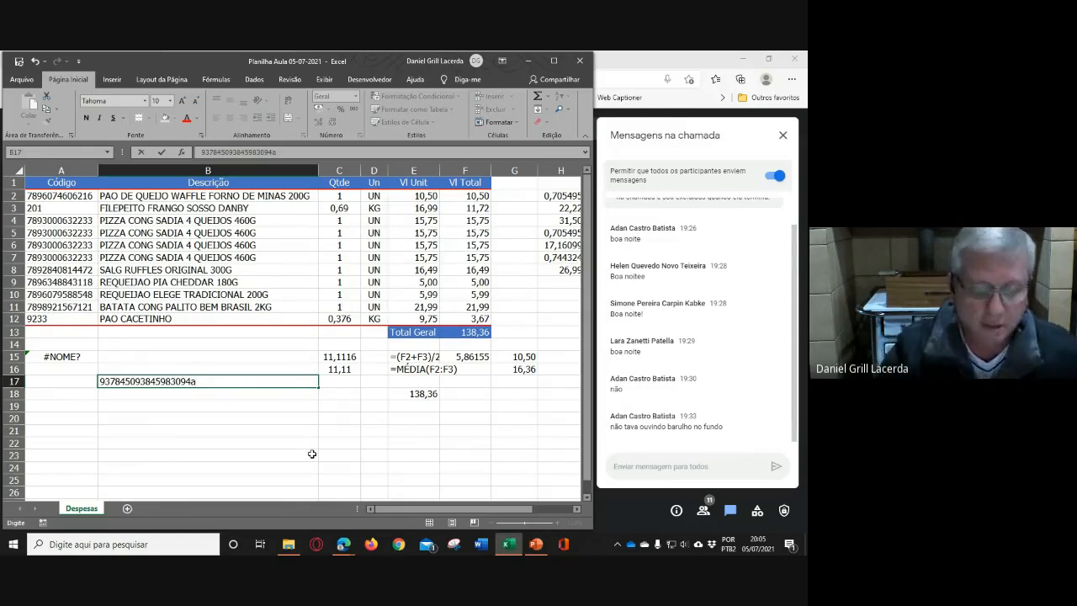
pyautogui.press('BackSpace')
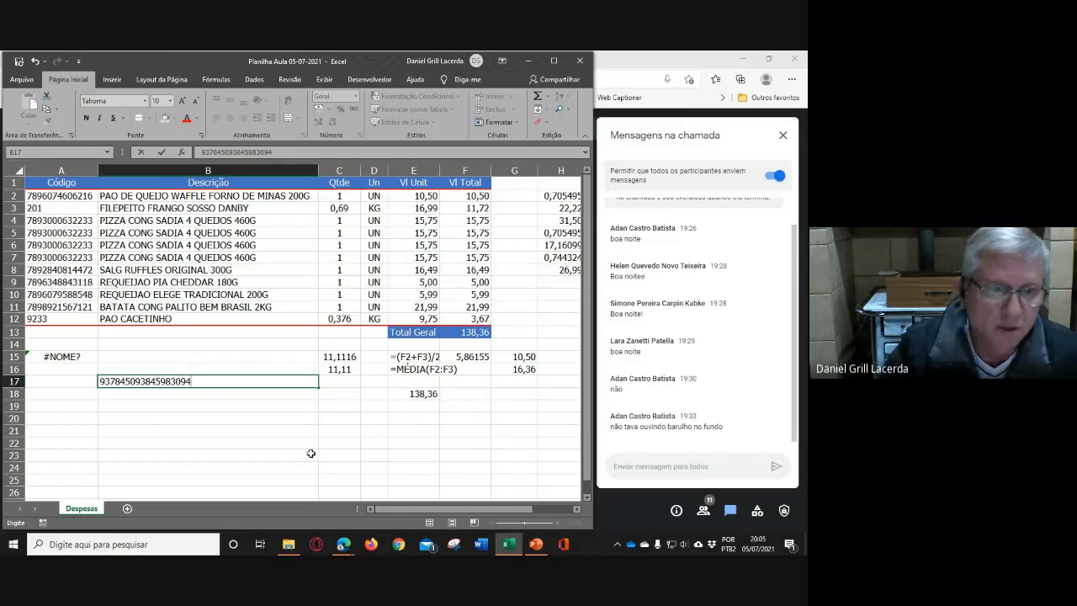
pyautogui.moveTo(284, 152); pyautogui.dragTo(143, 156)
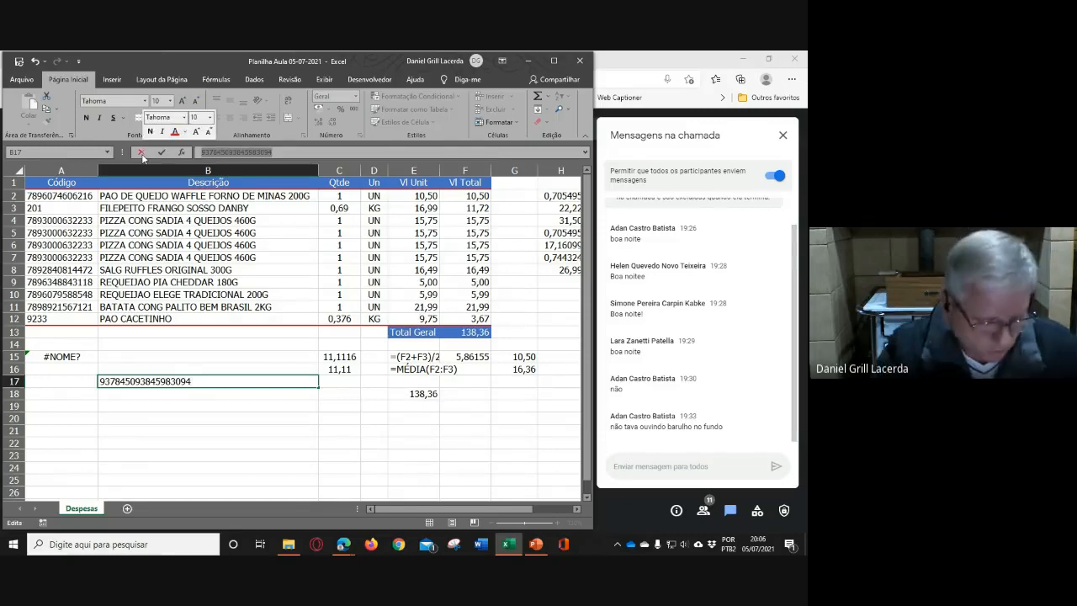
pyautogui.hotkey('ctrl', 'c')
pyautogui.click(236, 380)
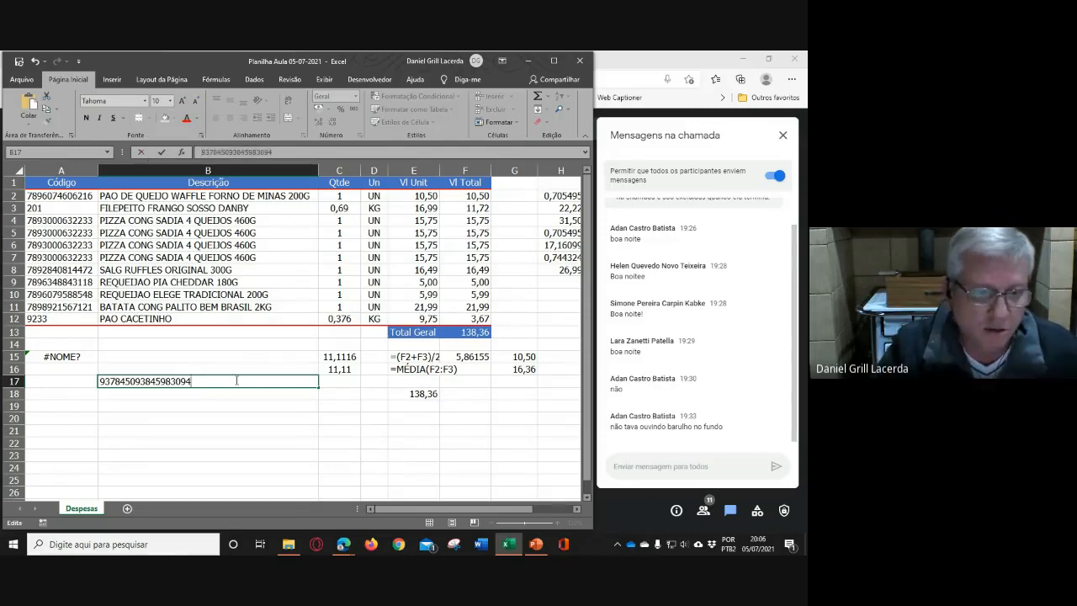
pyautogui.press('Return')
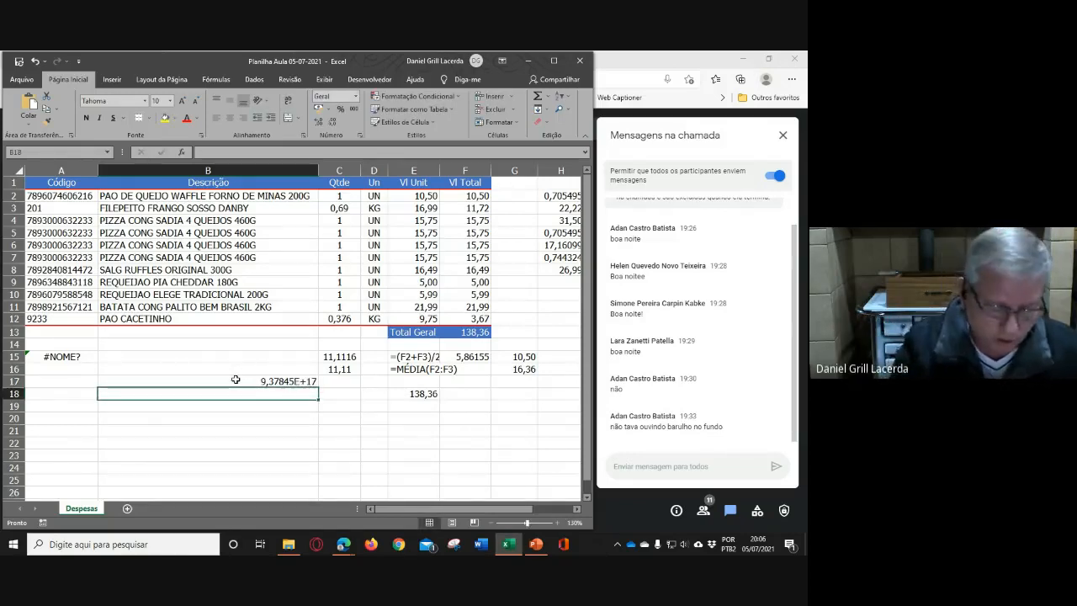
pyautogui.hotkey('ctrl', 'v')
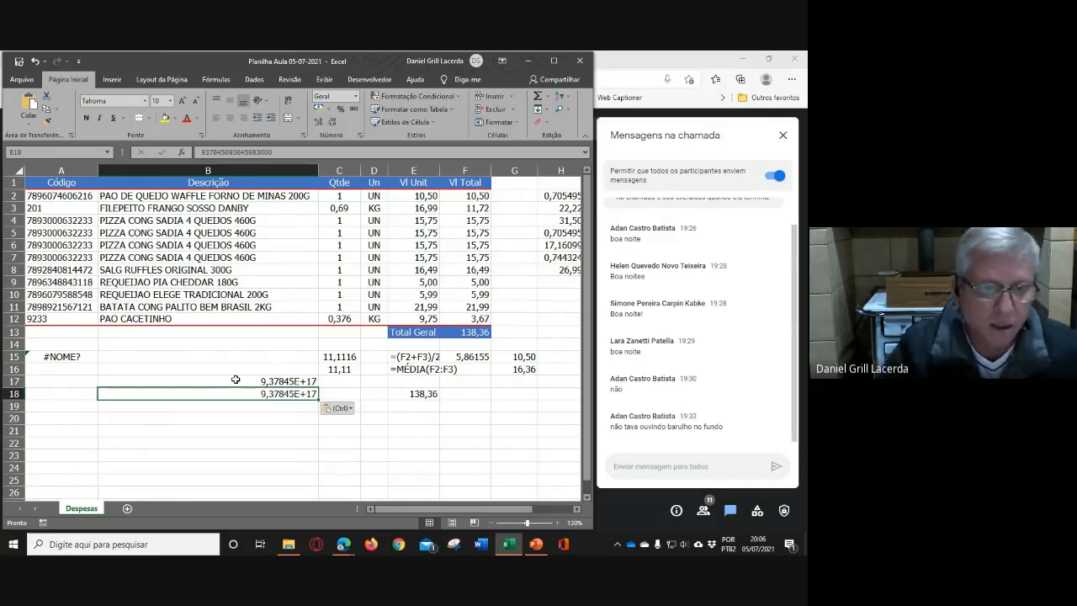
# Append the letter a to the long number in cell B18 to turn it into text
pyautogui.click(297, 150)
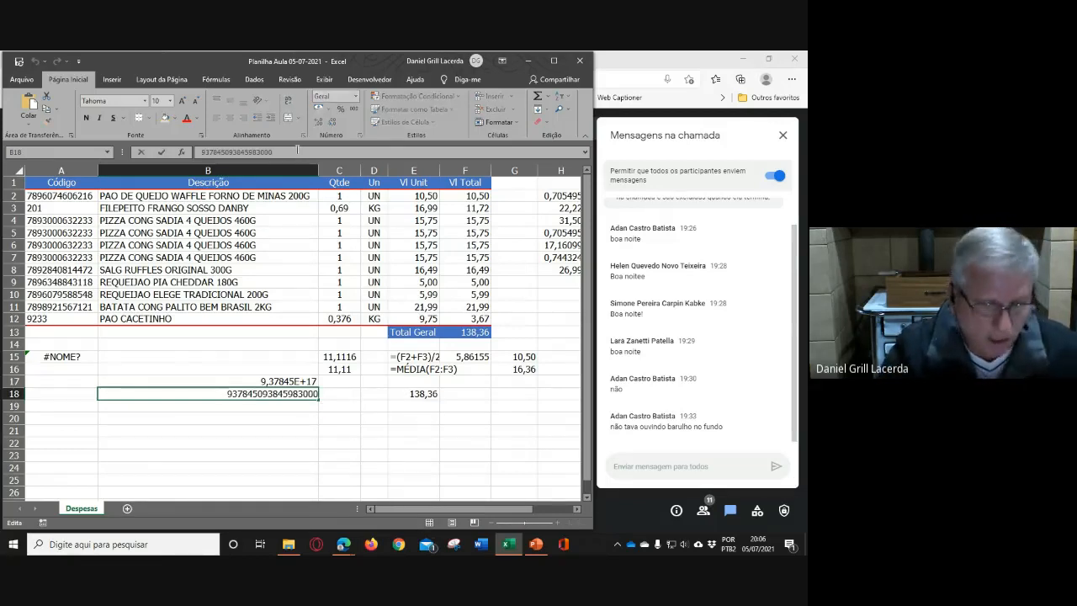
pyautogui.write('a')
pyautogui.press('Return')
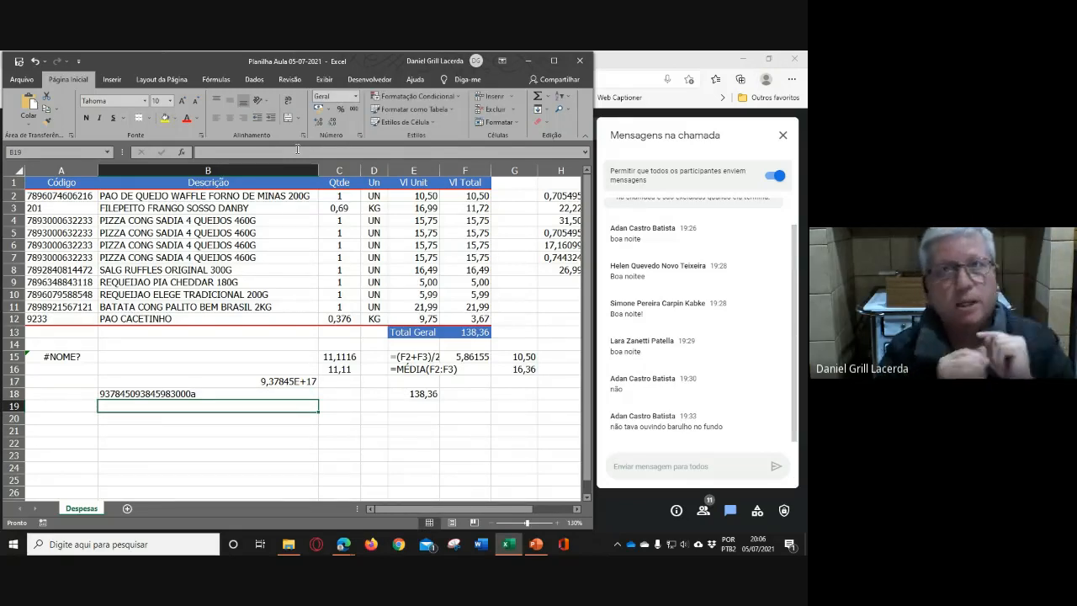
# Format the long number in cell B17 with the Número category and 0 decimal places
pyautogui.click(269, 380)
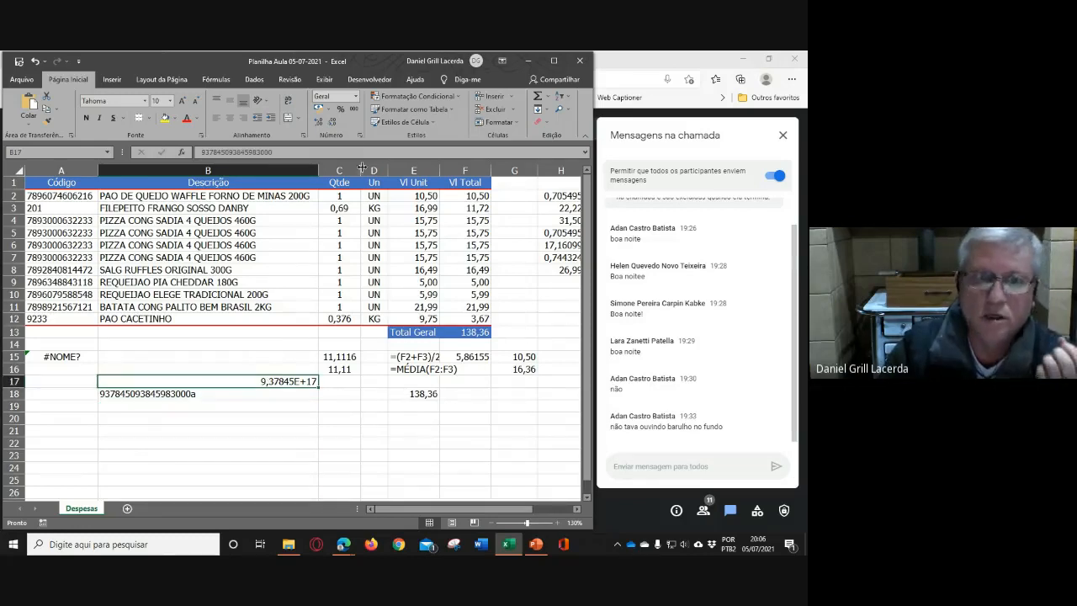
pyautogui.click(361, 138)
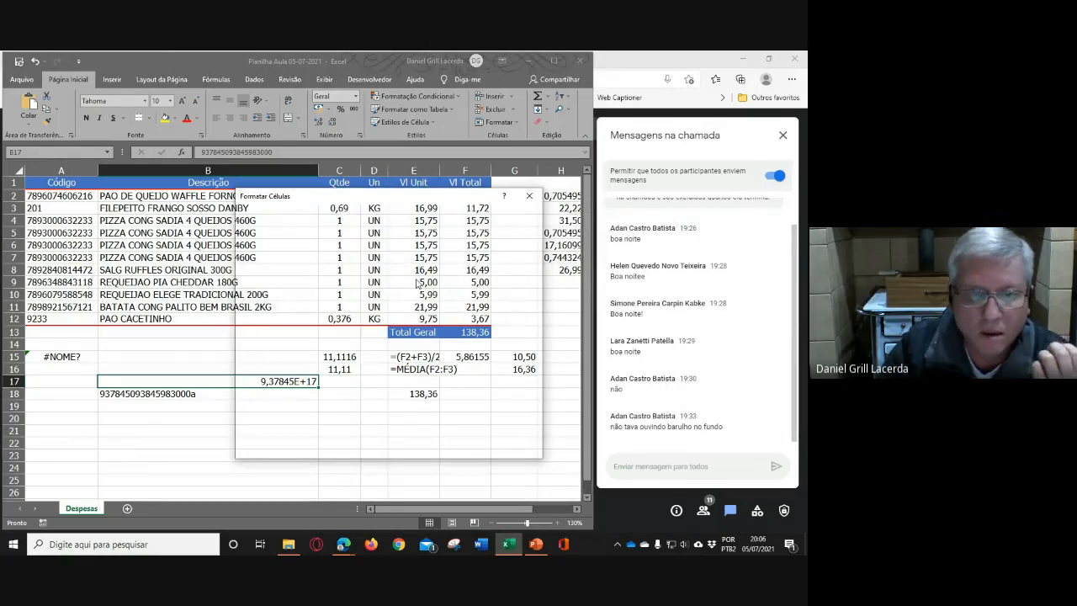
pyautogui.click(529, 197)
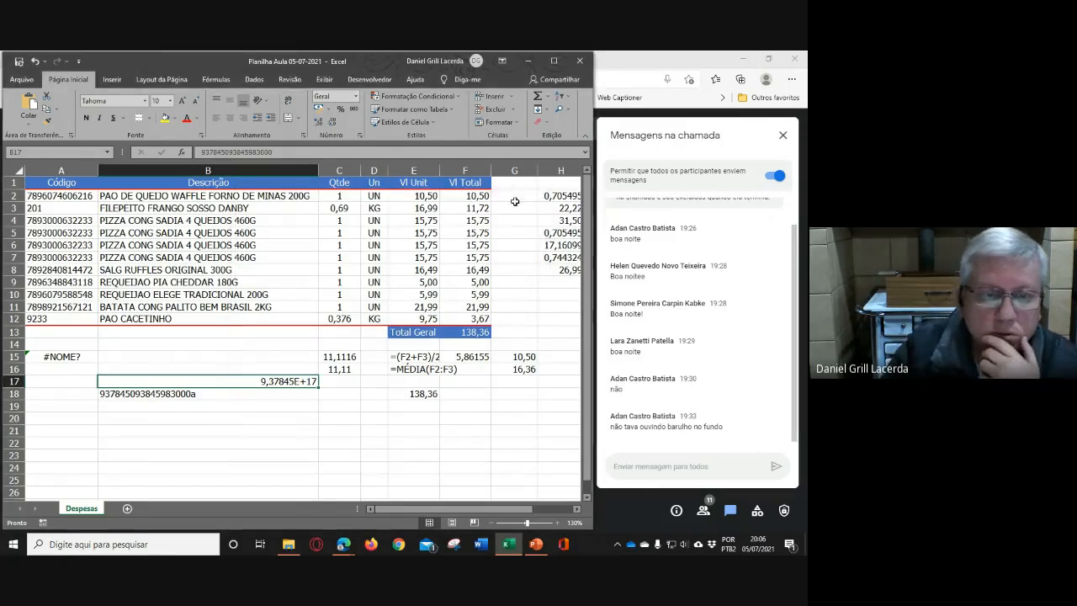
pyautogui.click(360, 135)
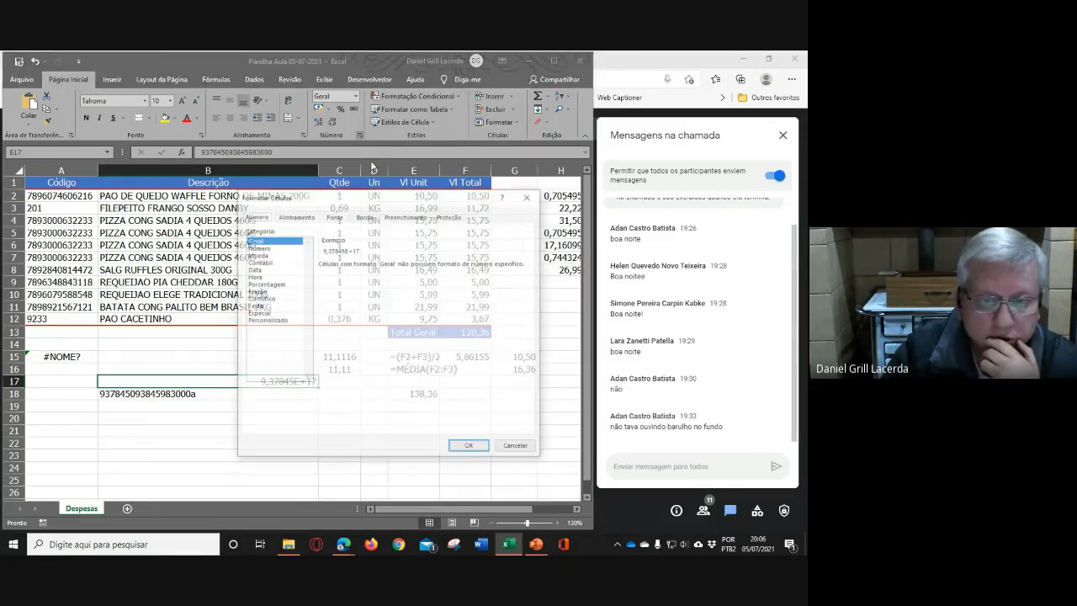
pyautogui.click(261, 247)
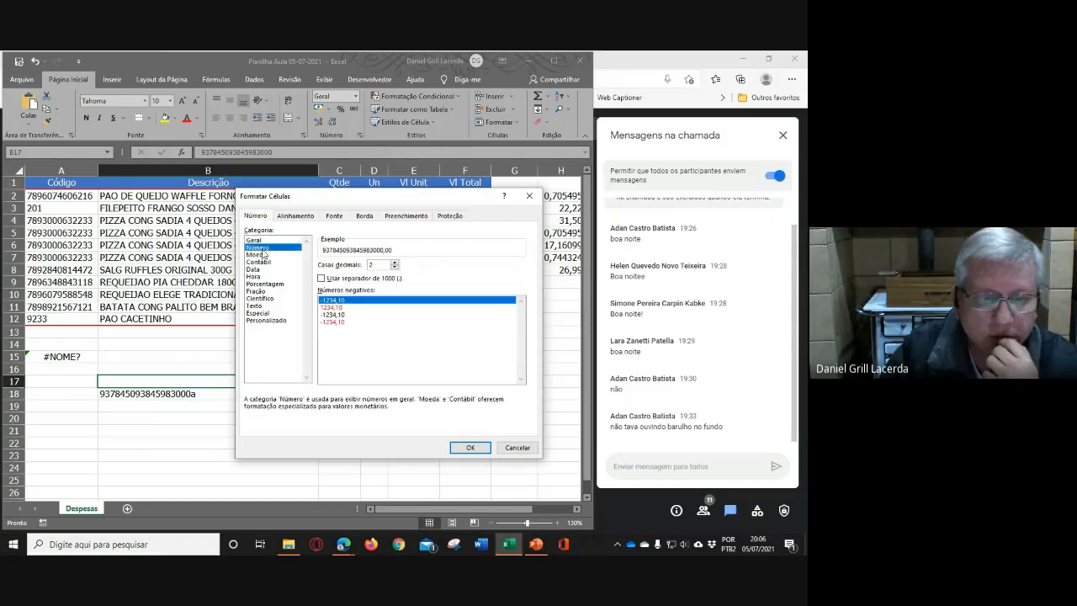
pyautogui.click(394, 268)
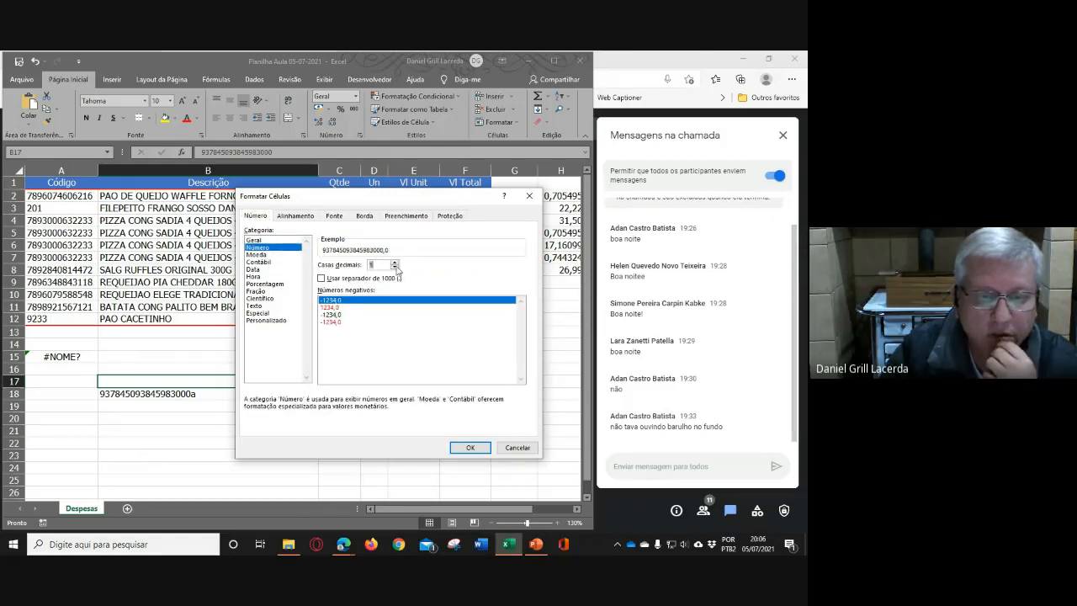
pyautogui.click(395, 268)
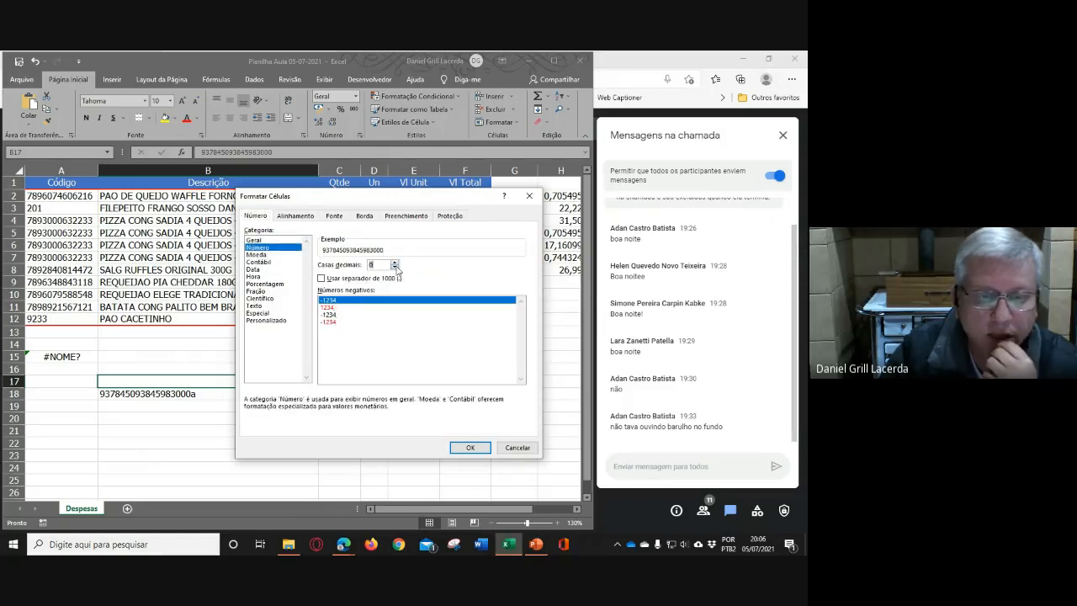
pyautogui.click(472, 447)
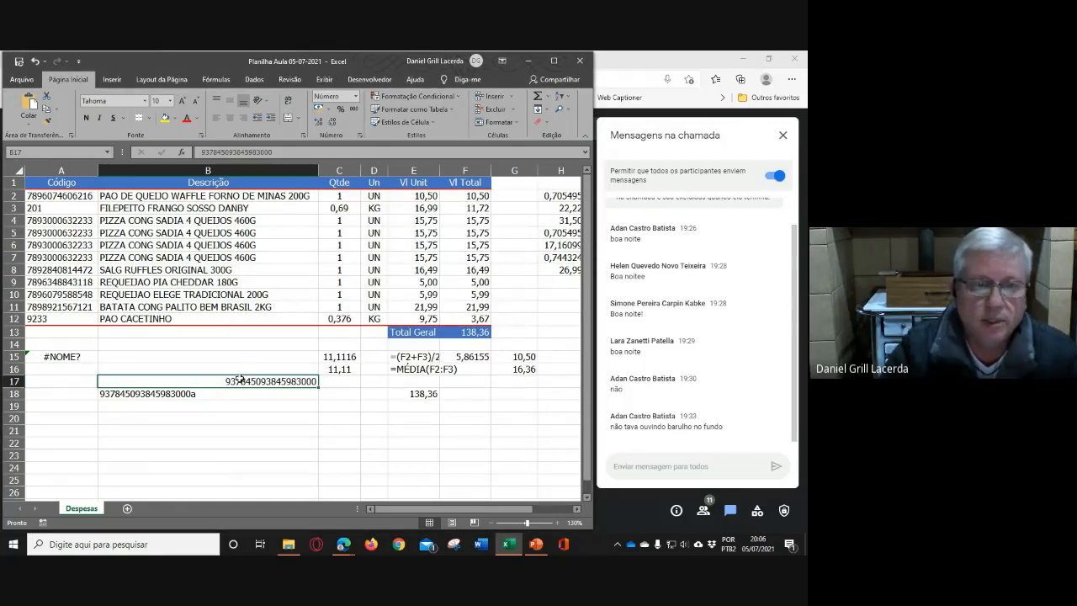
# Compare the text in cell B18 and the Descrição range B2:B12 with the numeric Vl Total range F2:F12
pyautogui.click(188, 399)
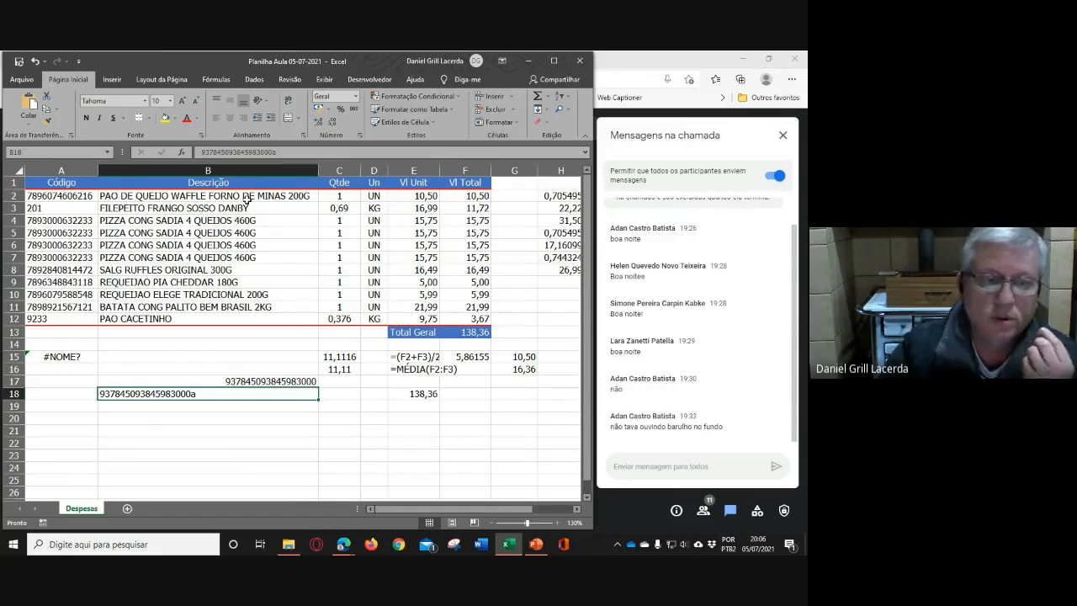
pyautogui.moveTo(246, 198); pyautogui.dragTo(251, 319)
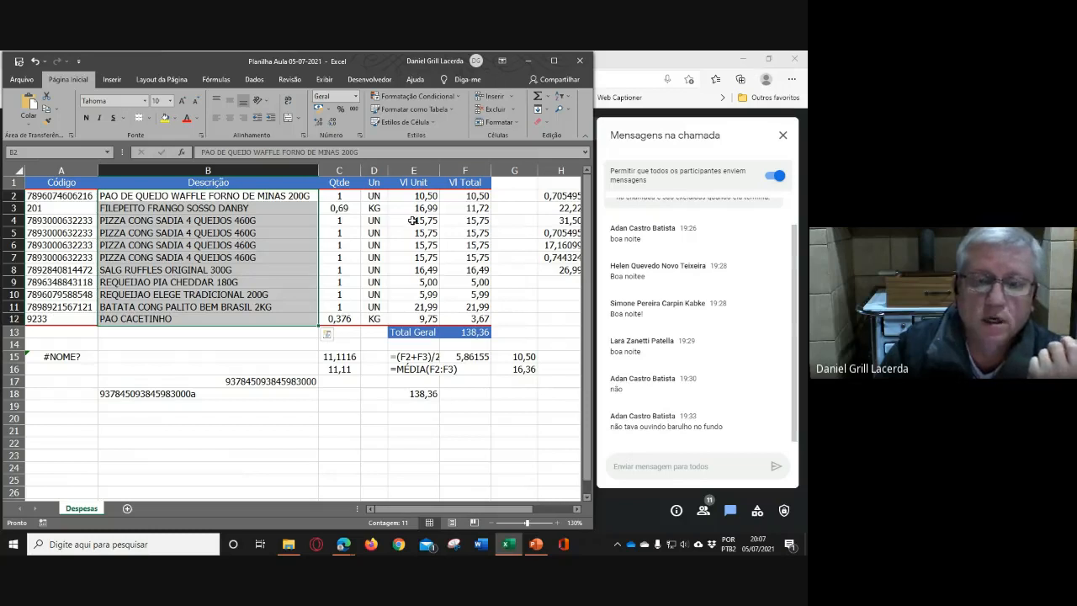
pyautogui.moveTo(472, 196); pyautogui.dragTo(471, 320)
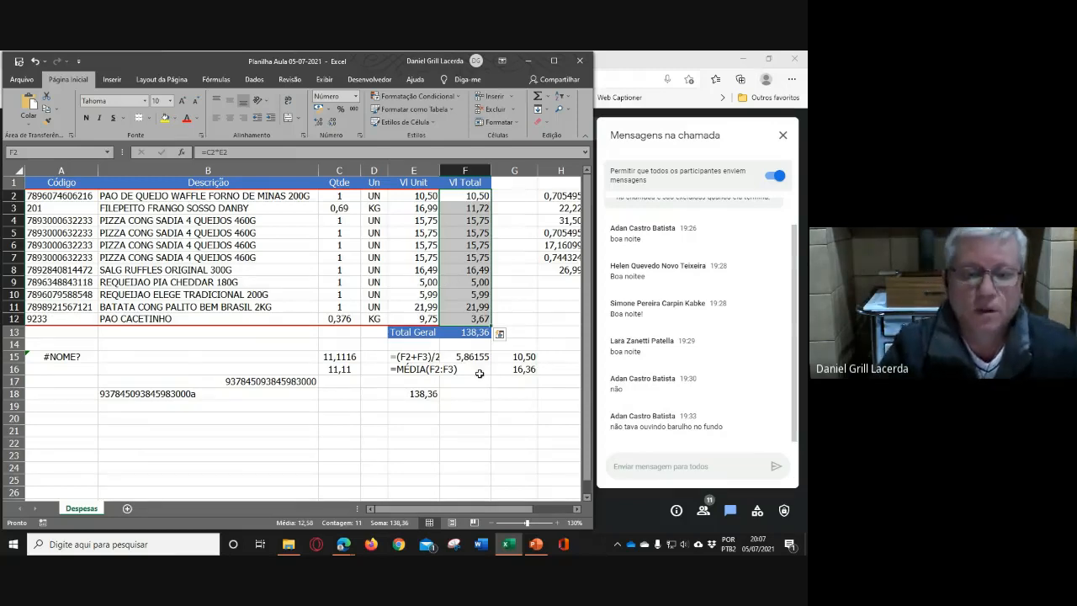
# Replace the incomplete formula in cell A15 with =CONT.NÚM(B2:B12) to count numbers in the Descrição column
pyautogui.click(63, 357)
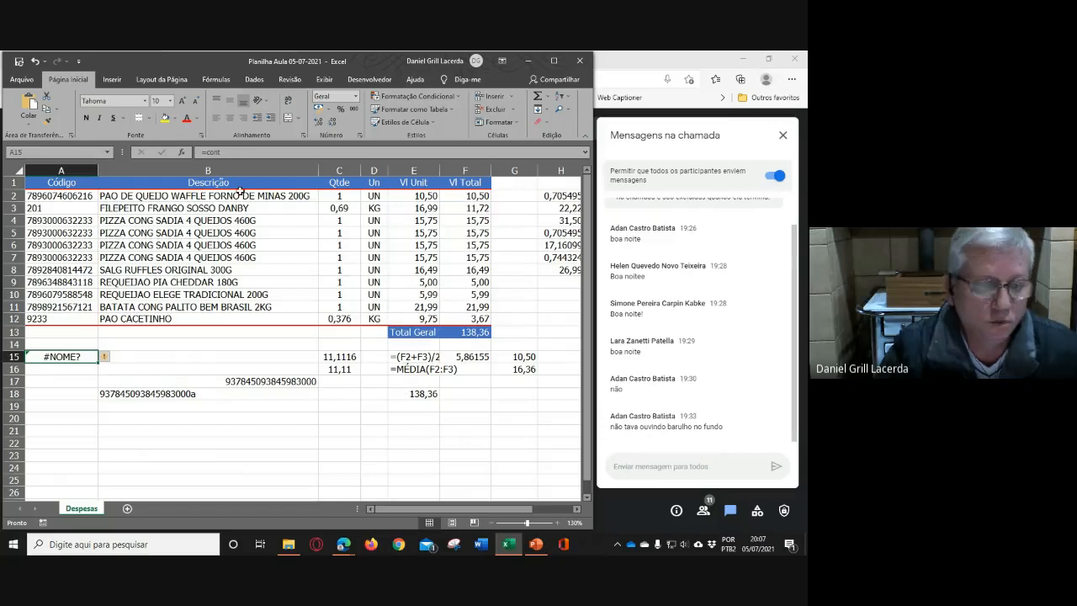
pyautogui.press('Delete')
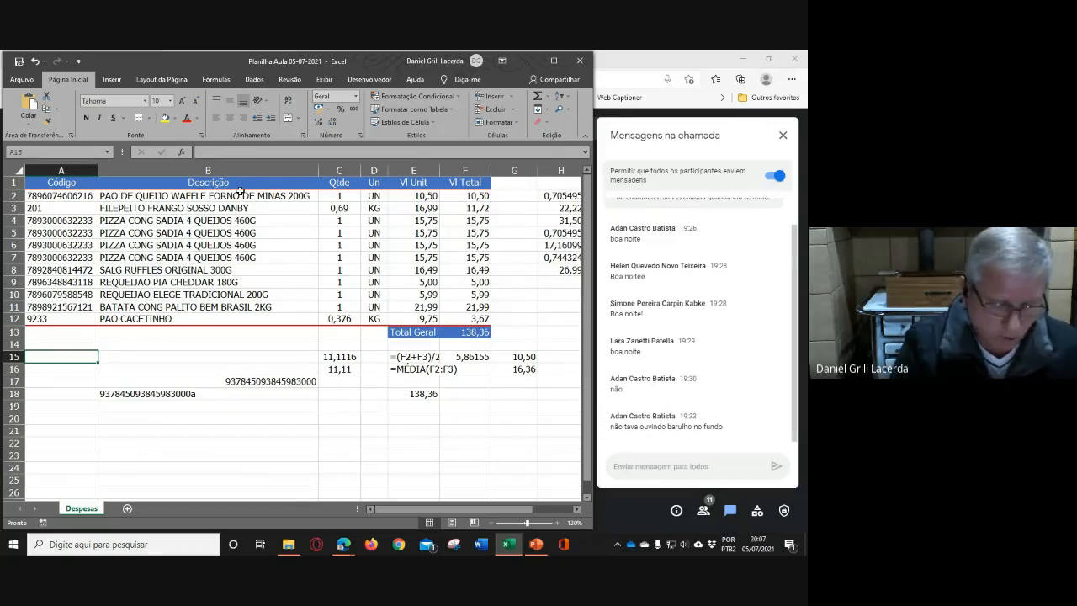
pyautogui.press('BackSpace')
pyautogui.write('=cont')
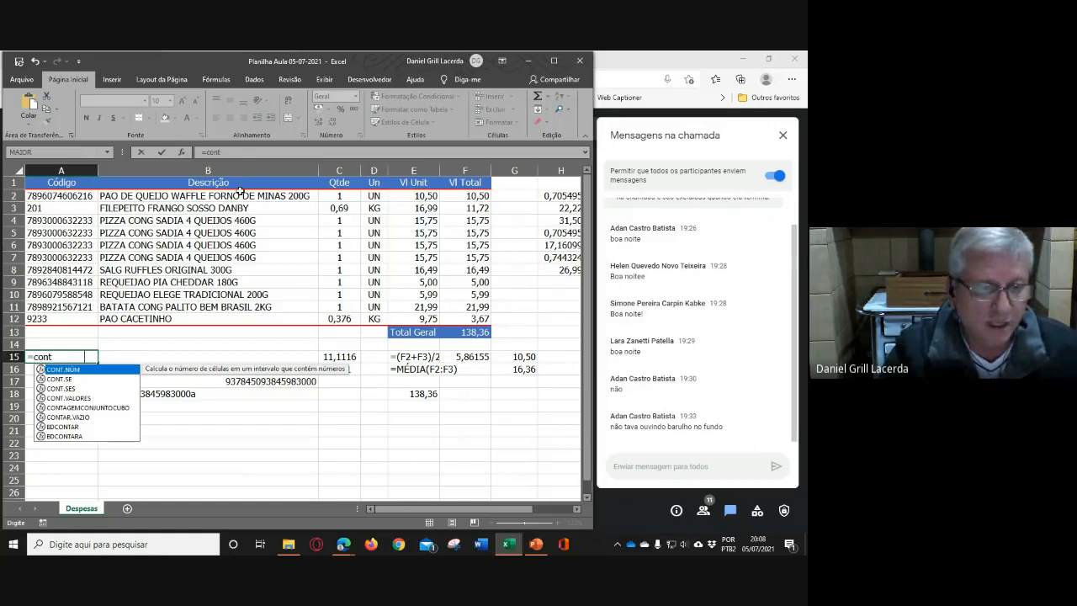
pyautogui.press('Tab')
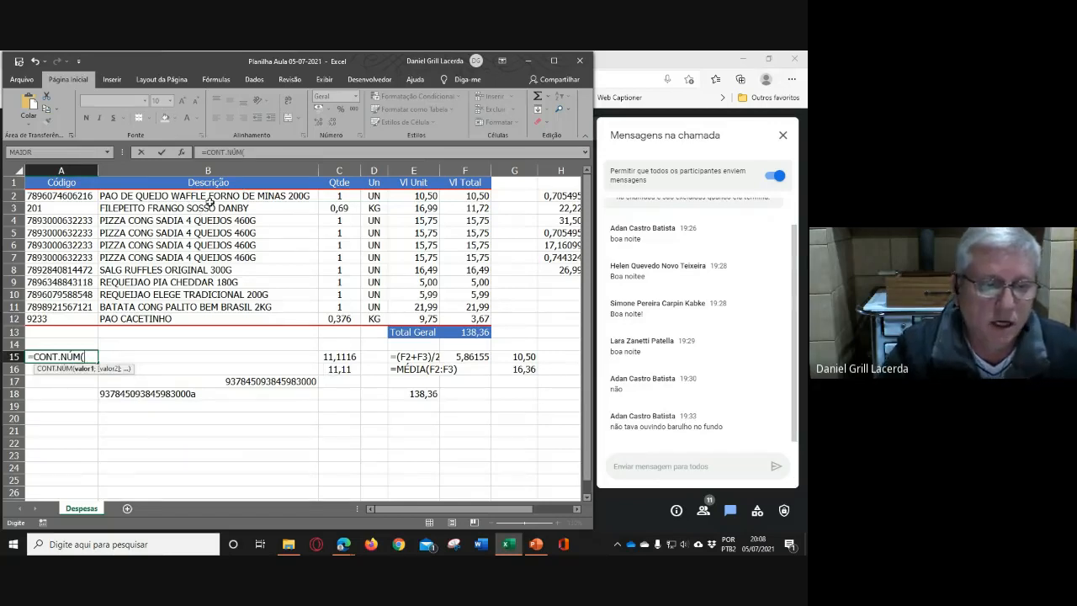
pyautogui.moveTo(212, 197); pyautogui.dragTo(217, 320)
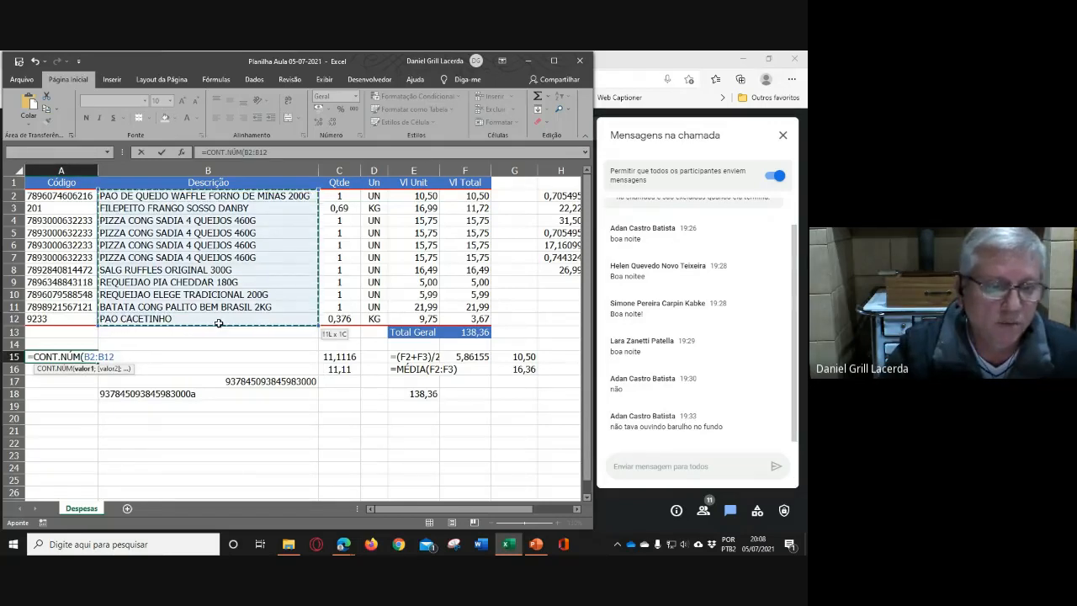
pyautogui.write(')')
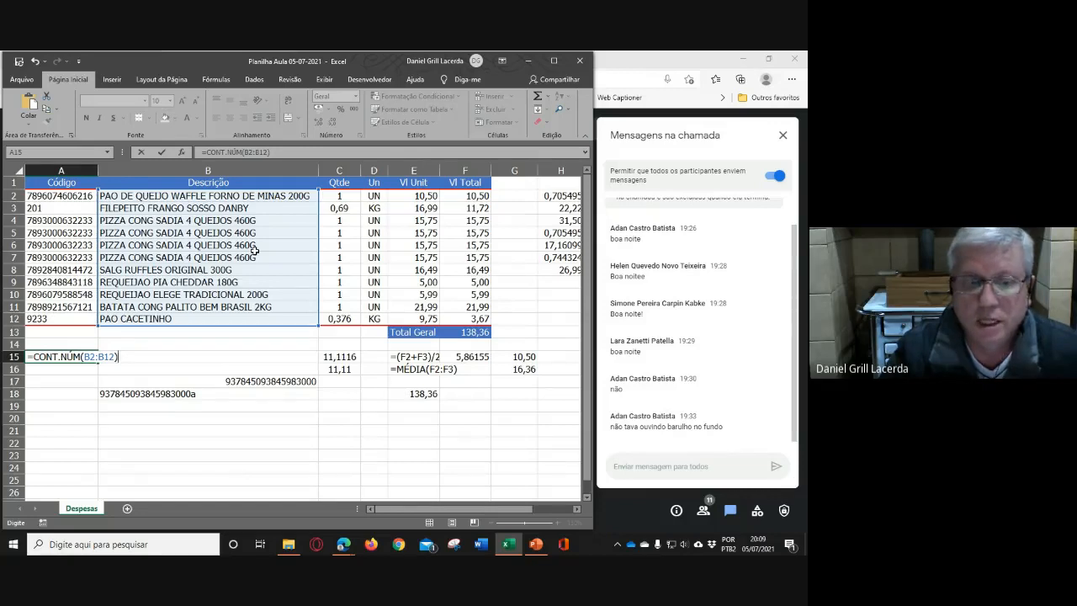
pyautogui.press('Return')
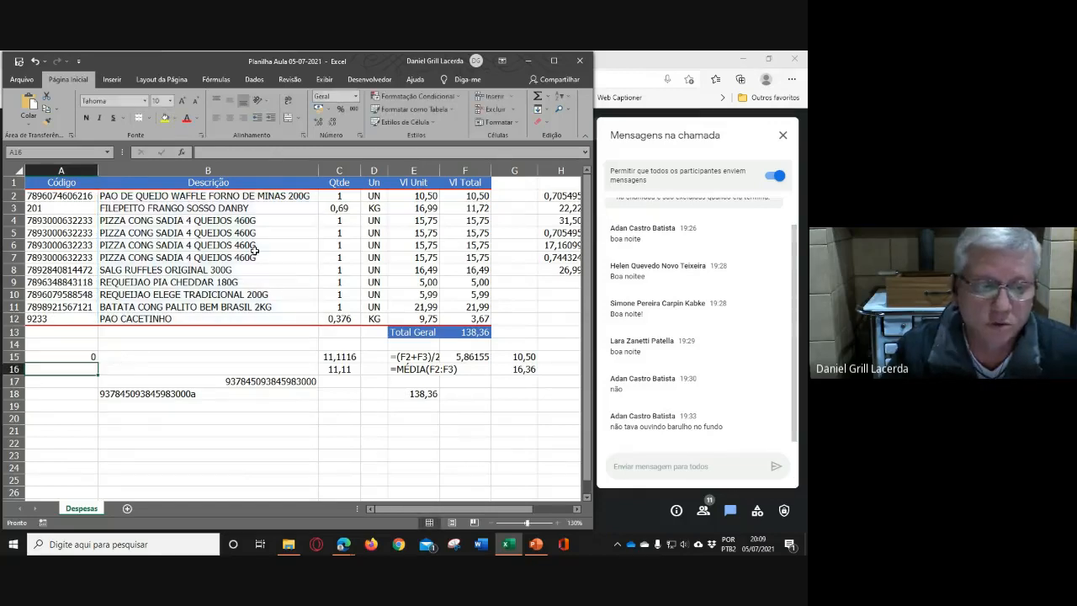
# Copy the A15 count formula down to cell A16 and change its range to F2:F12
pyautogui.click(89, 356)
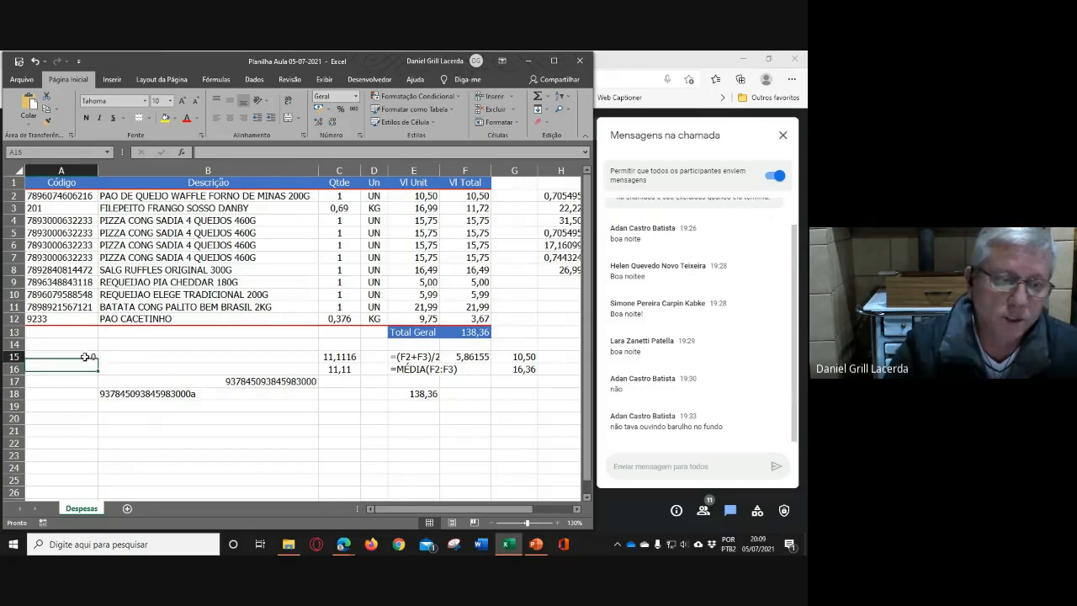
pyautogui.moveTo(97, 363); pyautogui.dragTo(85, 370)
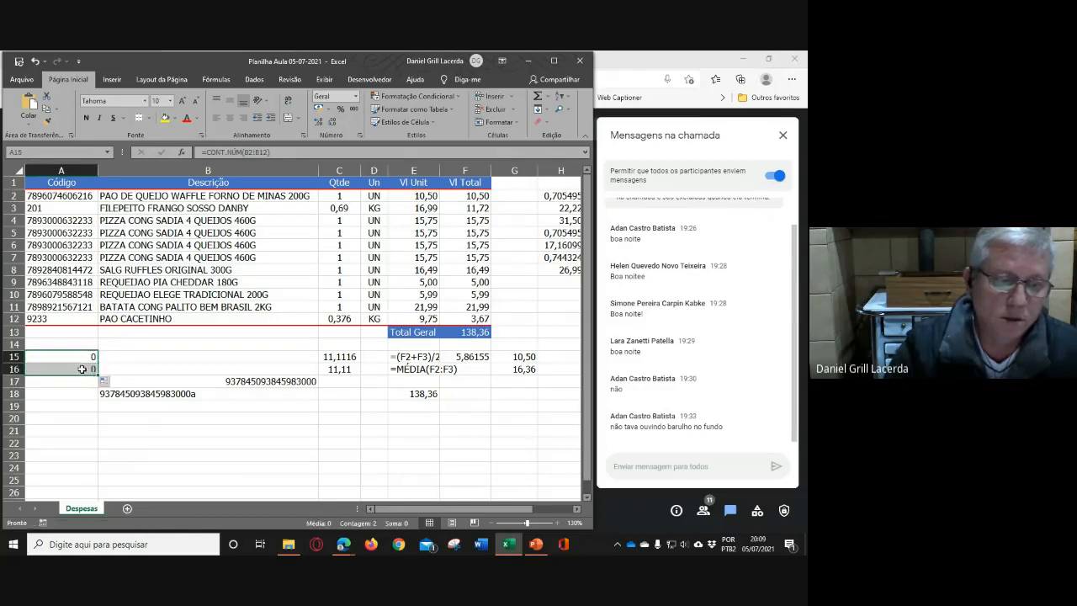
pyautogui.doubleClick(85, 370)
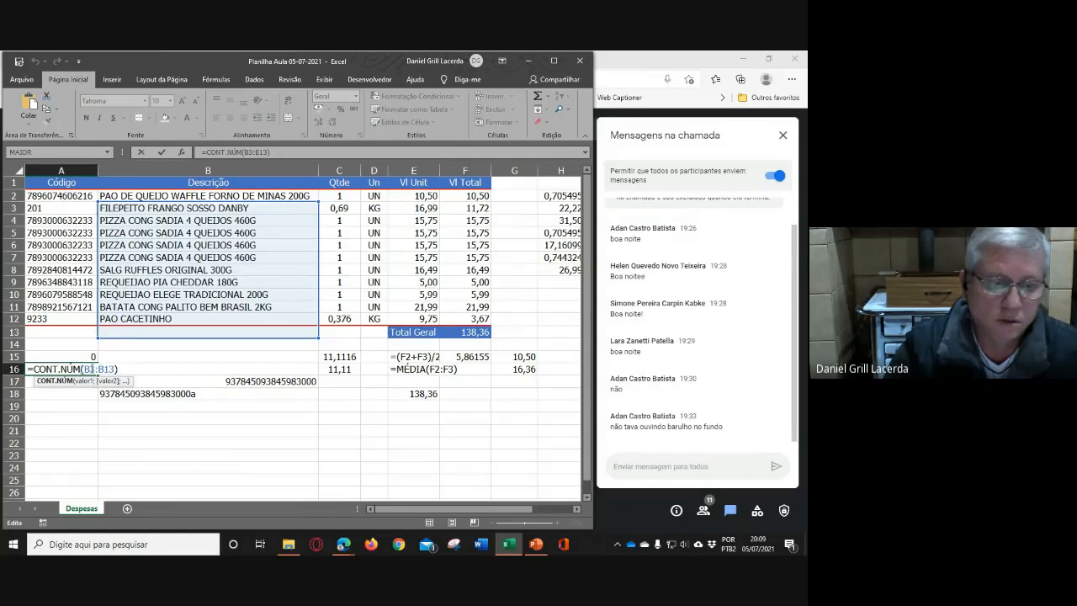
pyautogui.moveTo(86, 370); pyautogui.dragTo(116, 370)
pyautogui.moveTo(457, 197); pyautogui.dragTo(465, 319)
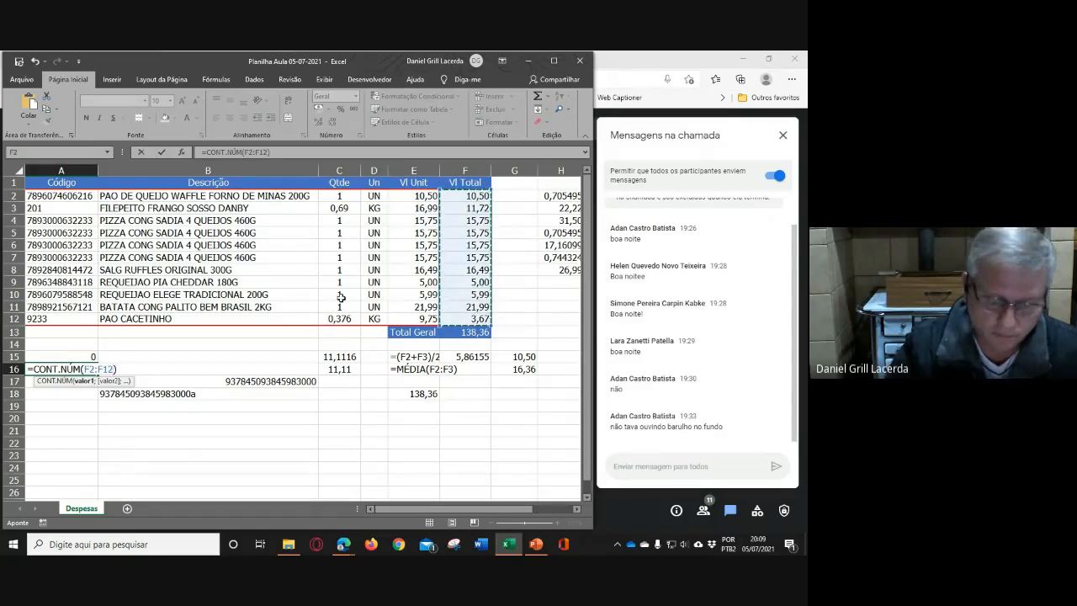
pyautogui.press('Return')
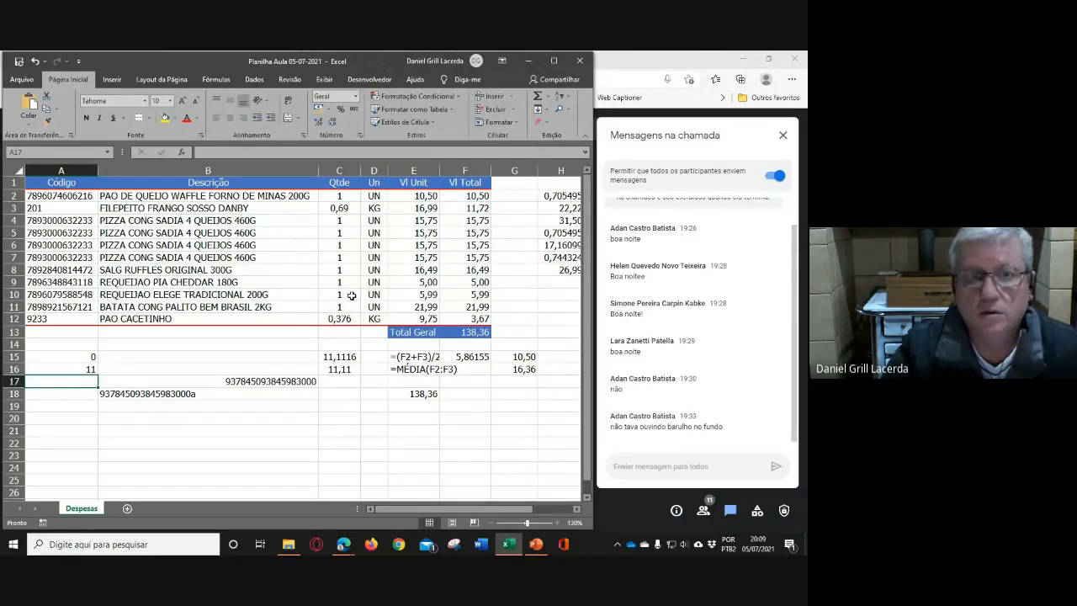
# Display the count formulas as text beside them with =FÓRMULATEXTO(A15) in cell B15, filled down to B16
pyautogui.click(132, 358)
pyautogui.write('=f')
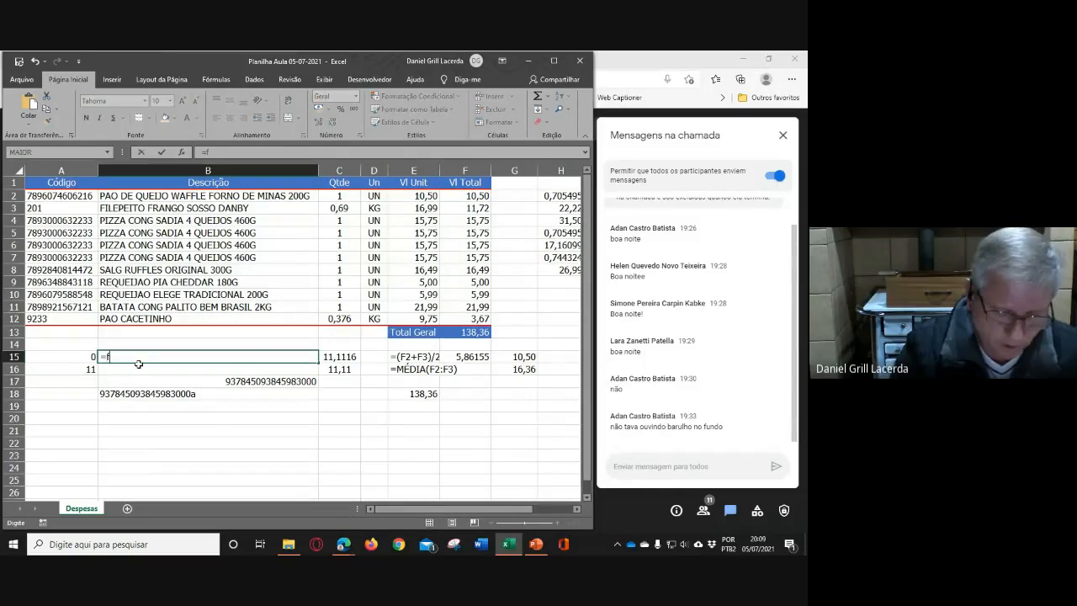
pyautogui.write('ór')
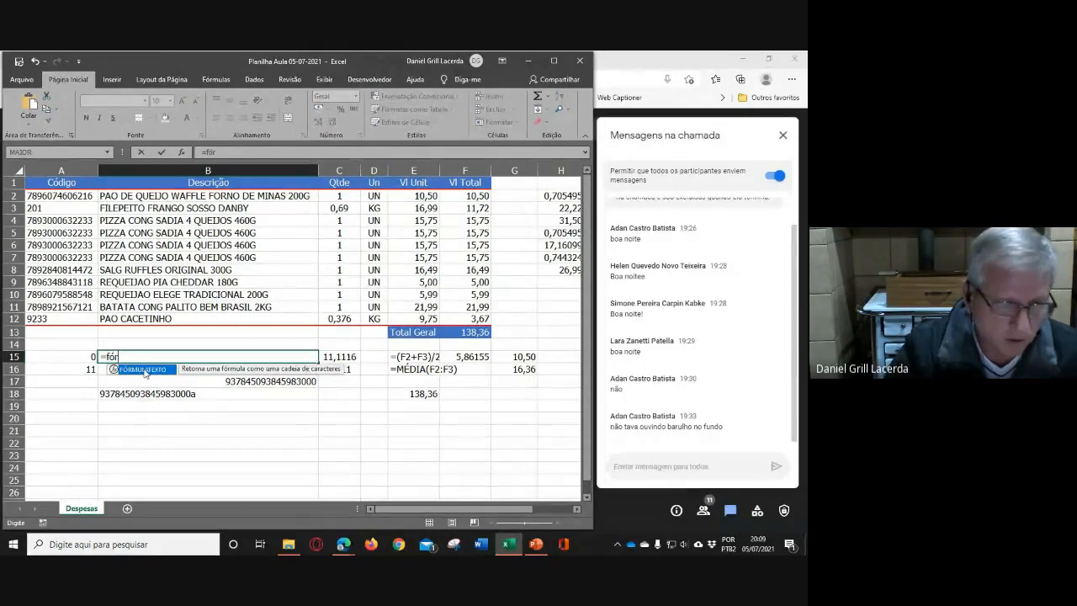
pyautogui.doubleClick(144, 372)
pyautogui.click(87, 356)
pyautogui.write(')')
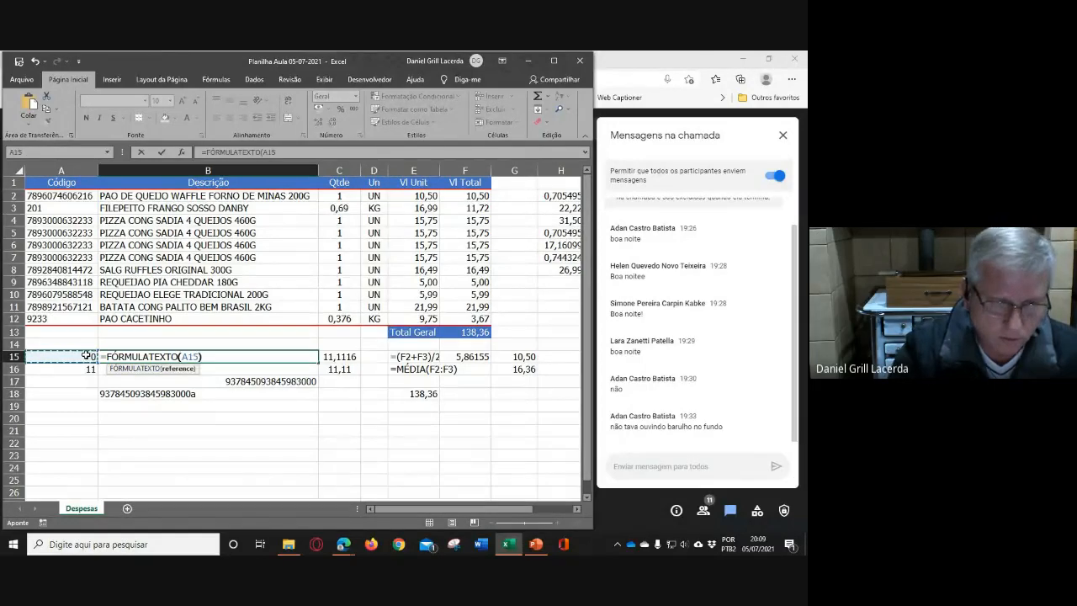
pyautogui.click(126, 354)
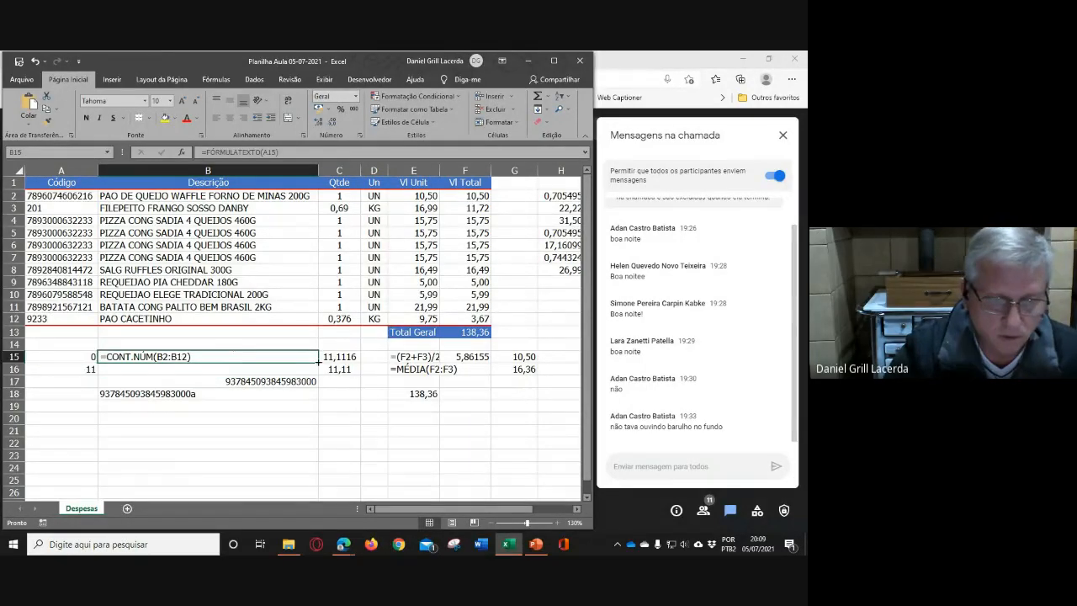
pyautogui.moveTo(318, 362); pyautogui.dragTo(268, 394)
# Clear the long number and text examples from cells B17:B18
pyautogui.click(340, 443)
pyautogui.press('Delete')
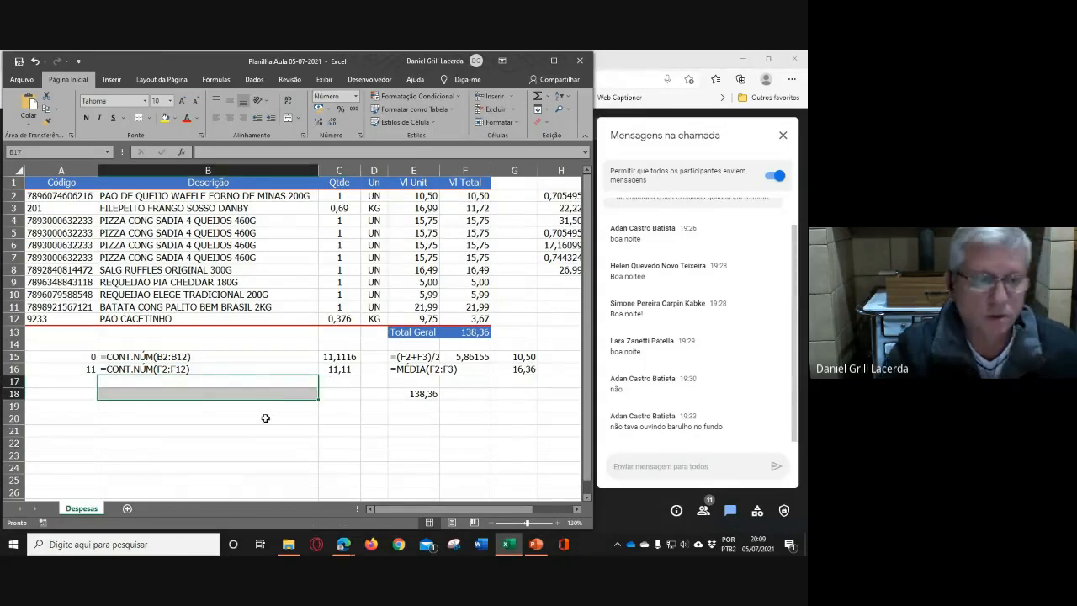
pyautogui.click(266, 418)
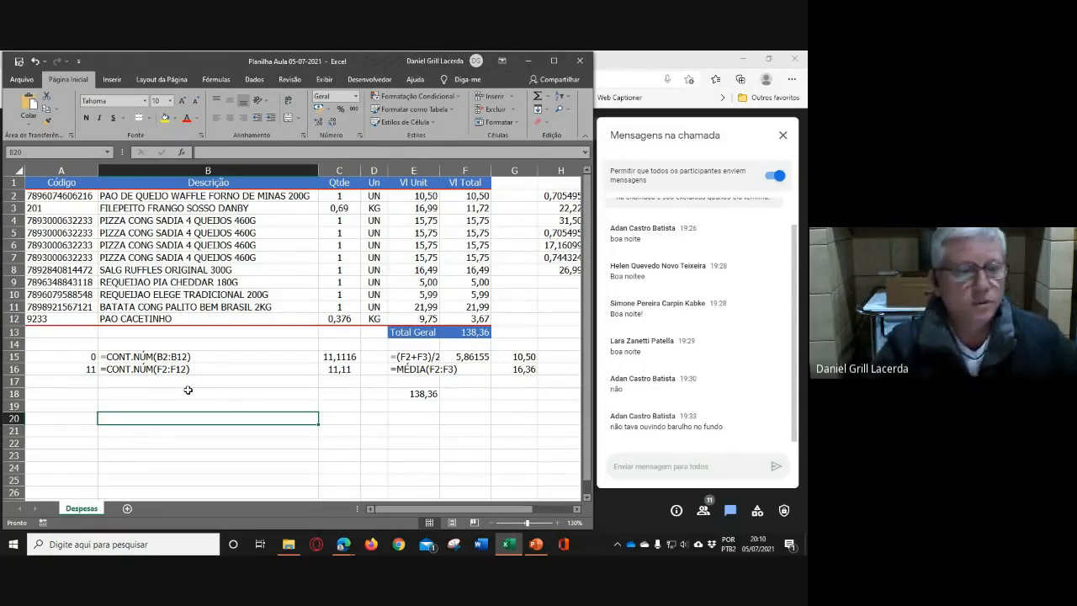
# Open the CONT.NÚM formula in cell A15 to examine the range it refers to
pyautogui.click(172, 359)
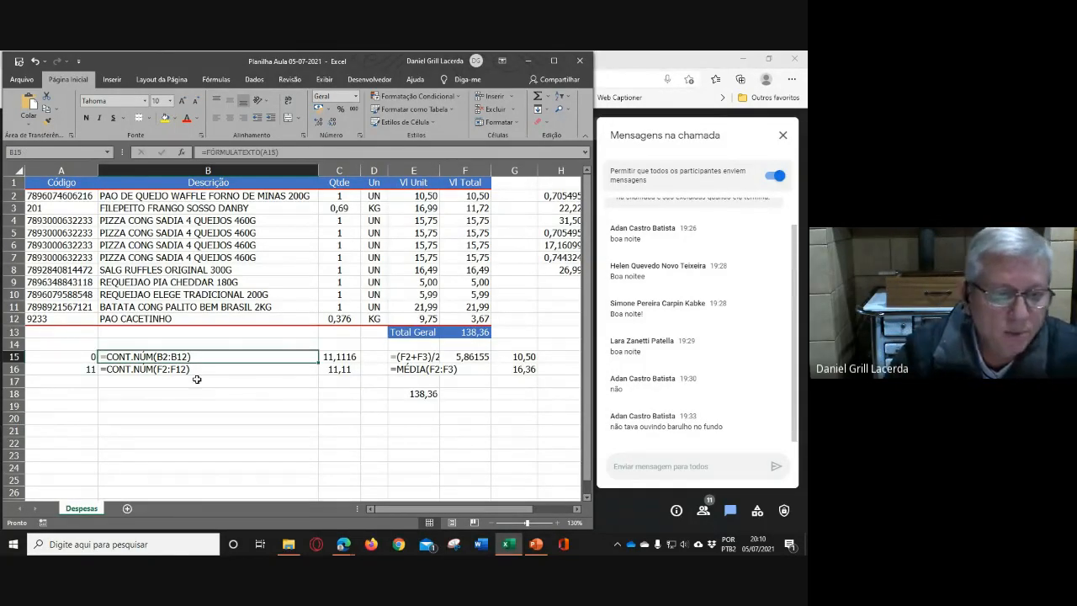
pyautogui.click(82, 357)
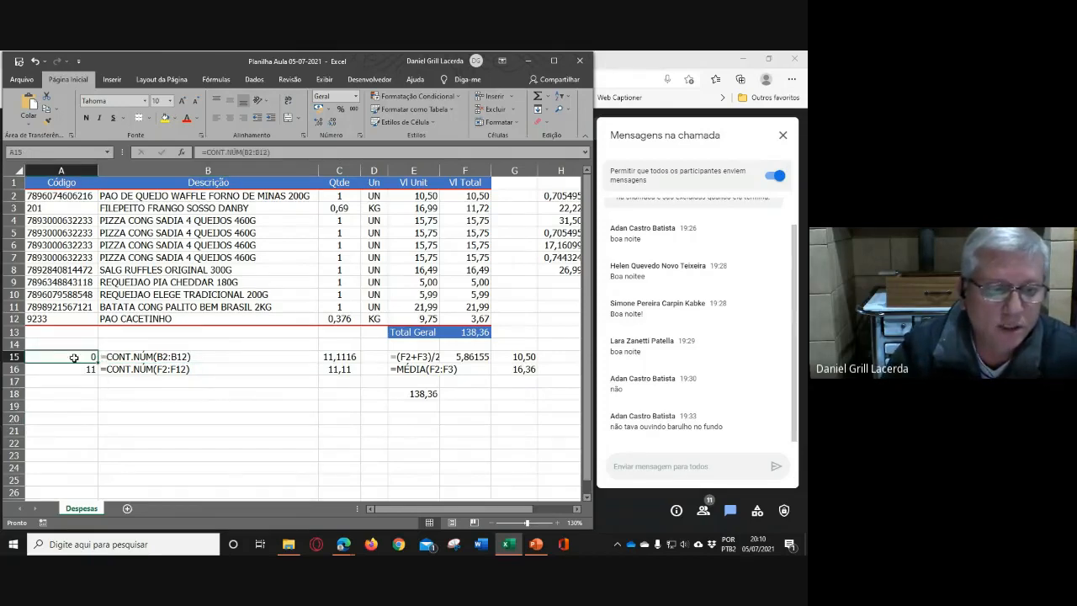
pyautogui.doubleClick(74, 357)
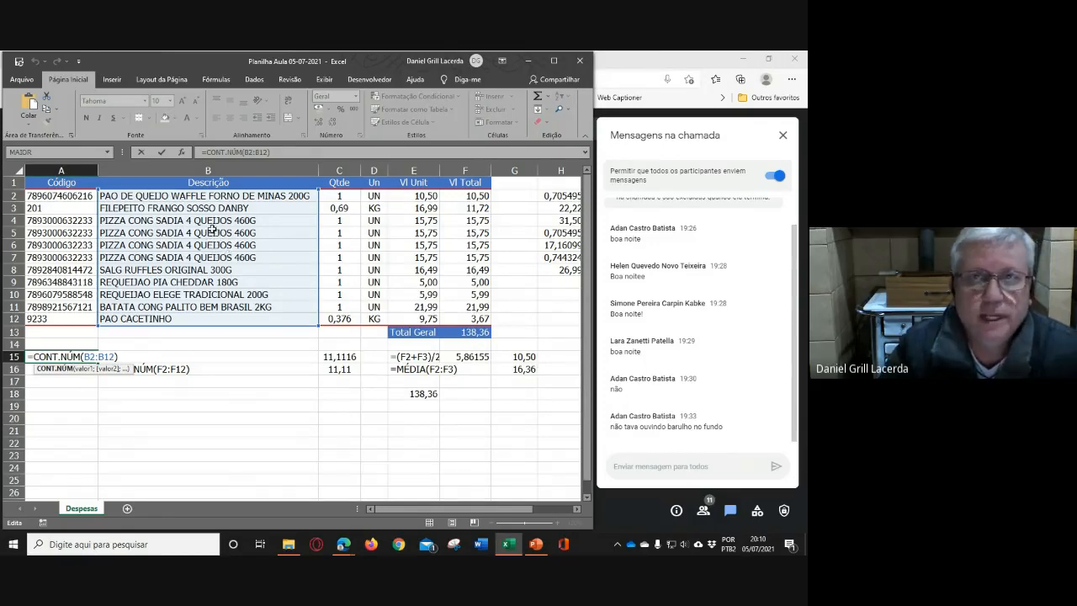
# Examine the CONT.NÚM formulas in A15 and A16 and the ranges they count
pyautogui.press('Return')
pyautogui.click(210, 389)
pyautogui.click(114, 370)
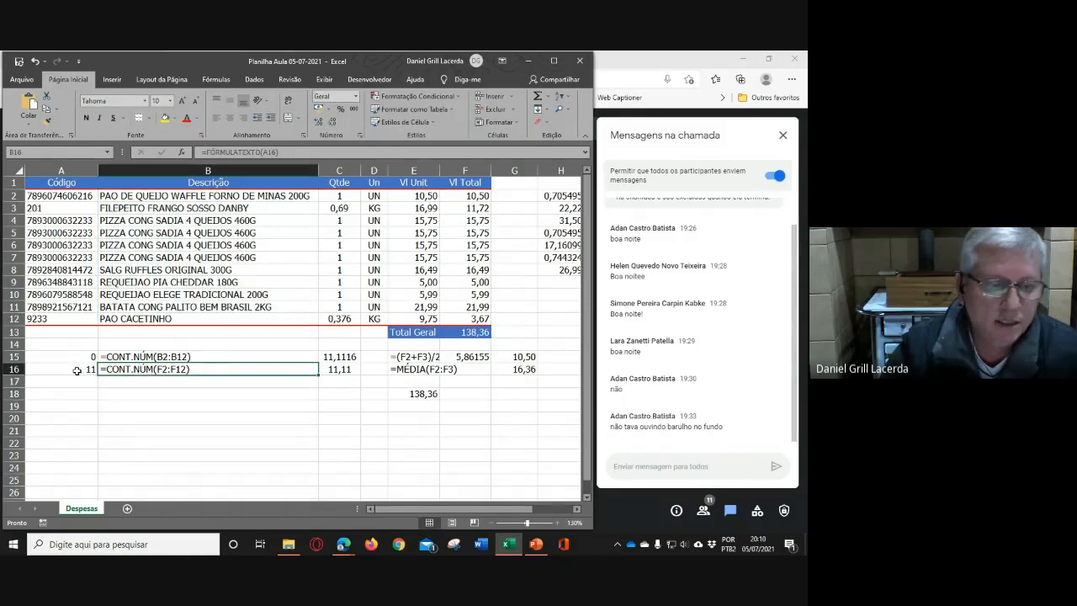
pyautogui.click(76, 370)
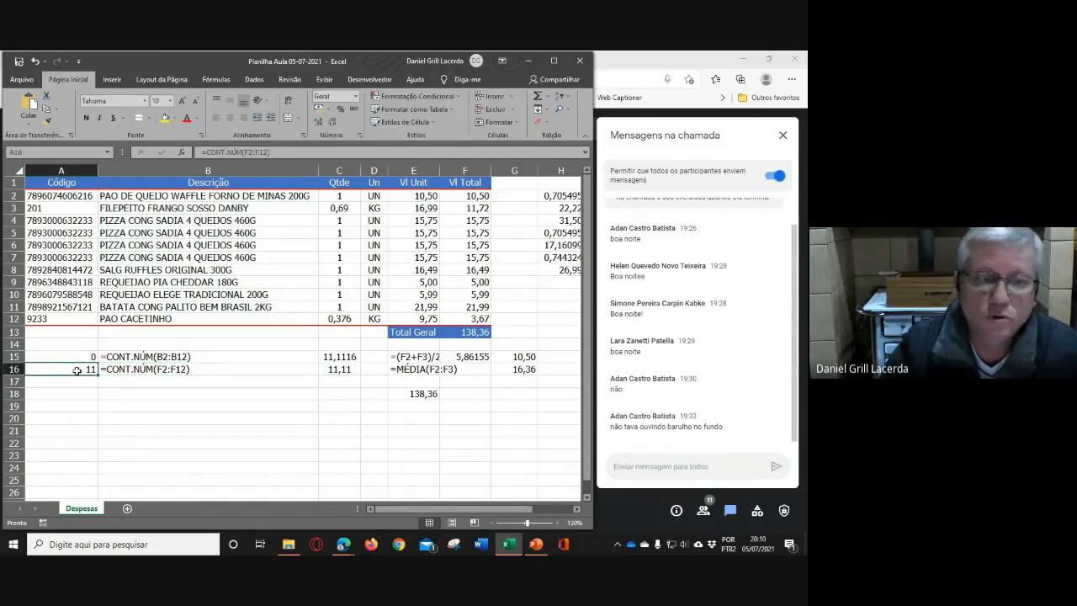
pyautogui.doubleClick(78, 369)
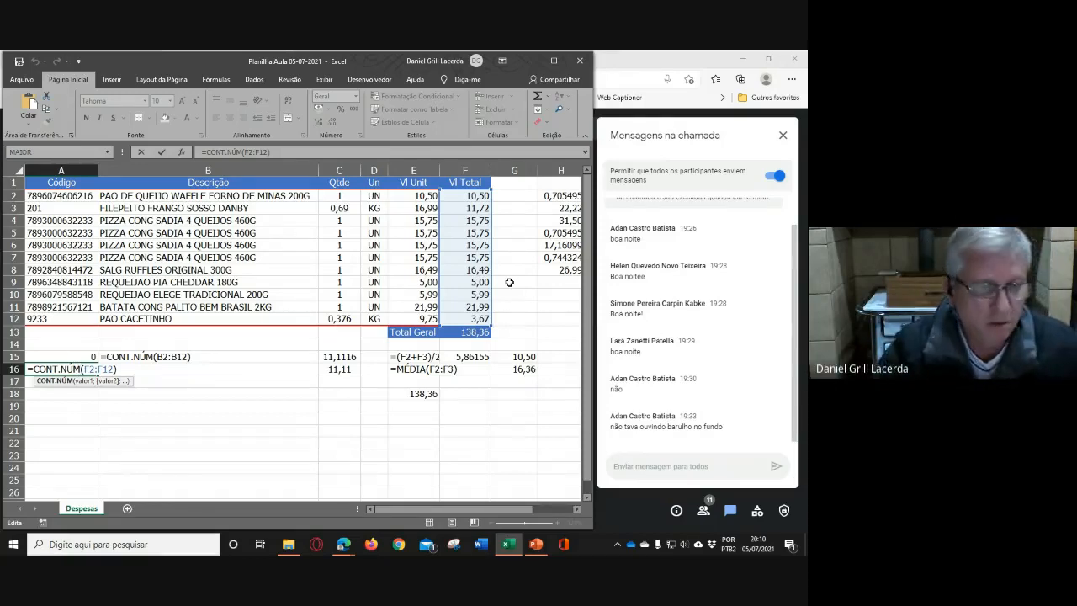
pyautogui.hotkey('ctrl', 'Return')
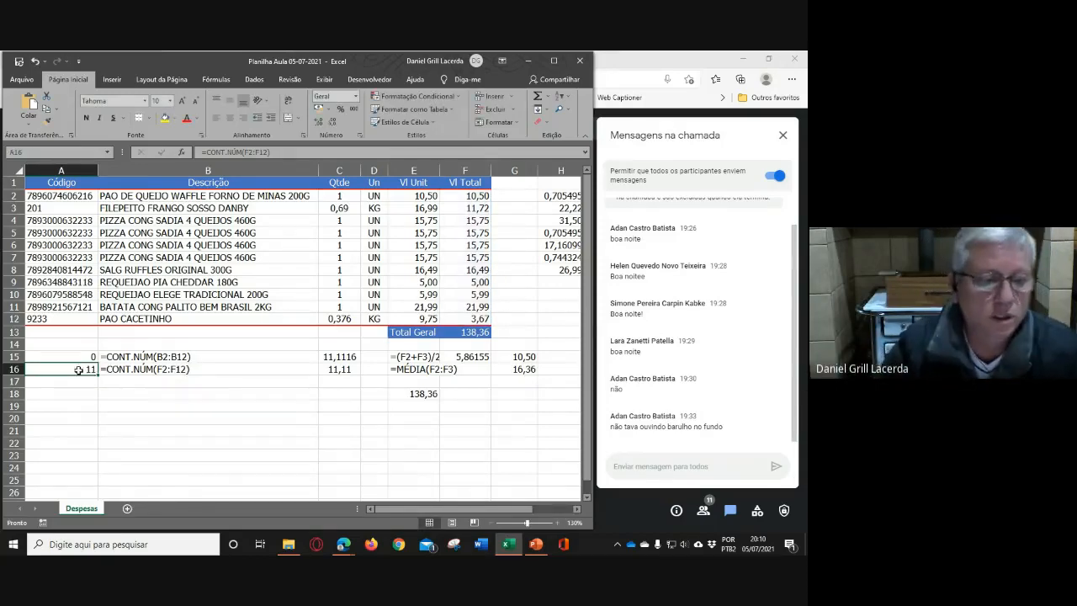
pyautogui.click(79, 357)
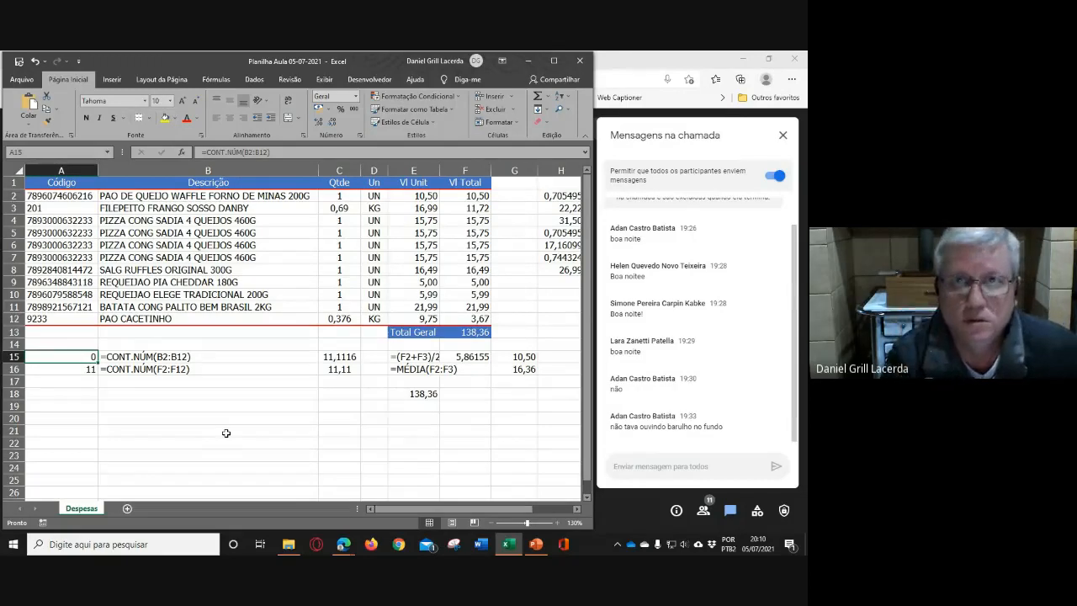
# Copy the two CONT.NÚM formulas from A15:A16 down into A17:A18
pyautogui.click(73, 381)
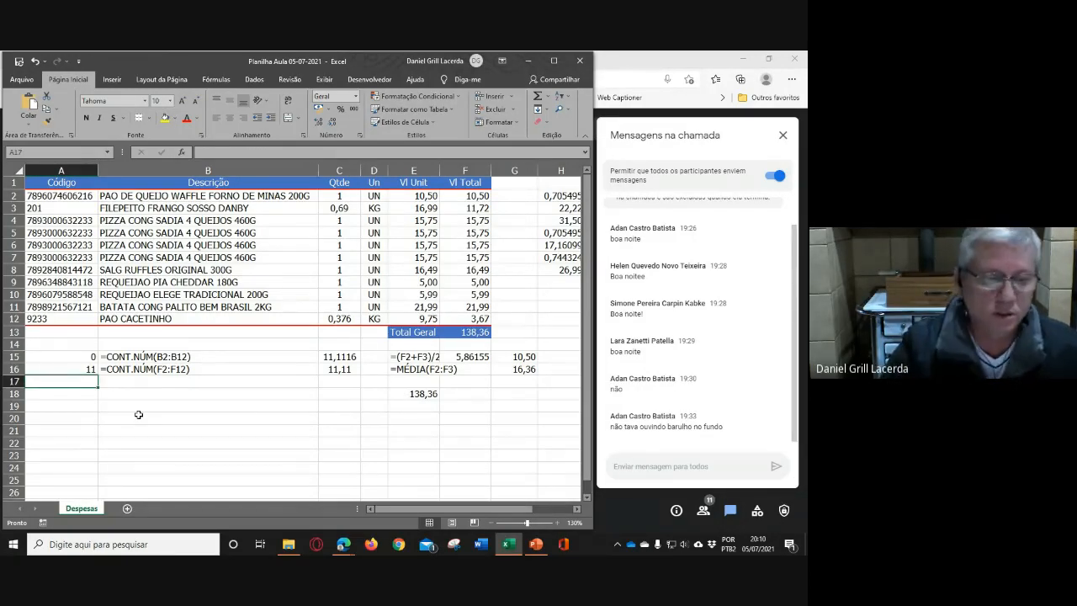
pyautogui.click(78, 356)
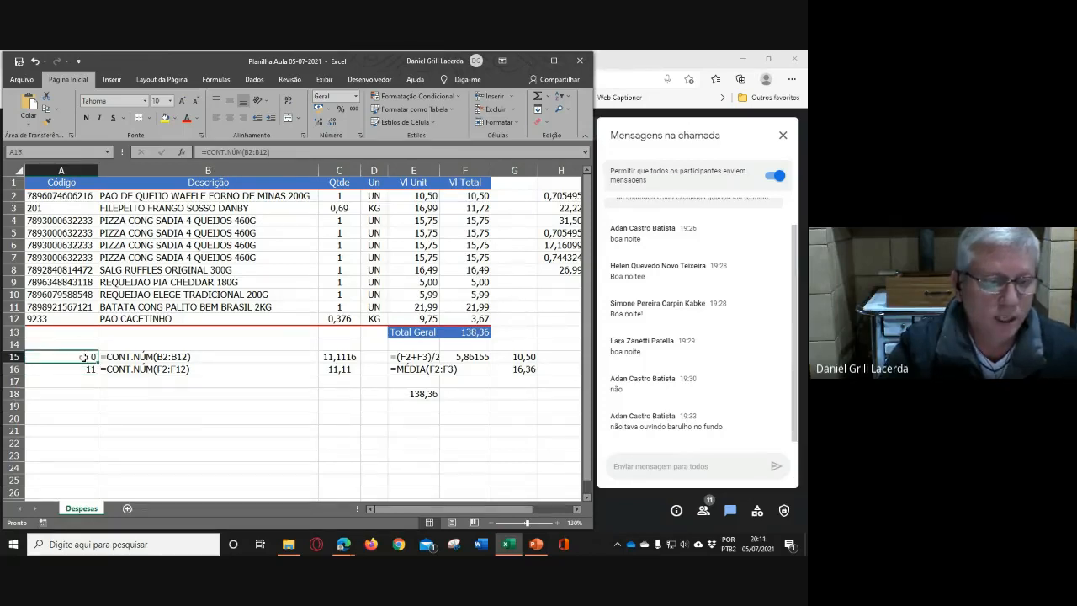
pyautogui.moveTo(84, 357); pyautogui.dragTo(98, 396)
# Replace the CONT.NÚM function in A17 with CONT.VALORES, keeping the range B4:B14
pyautogui.click(90, 380)
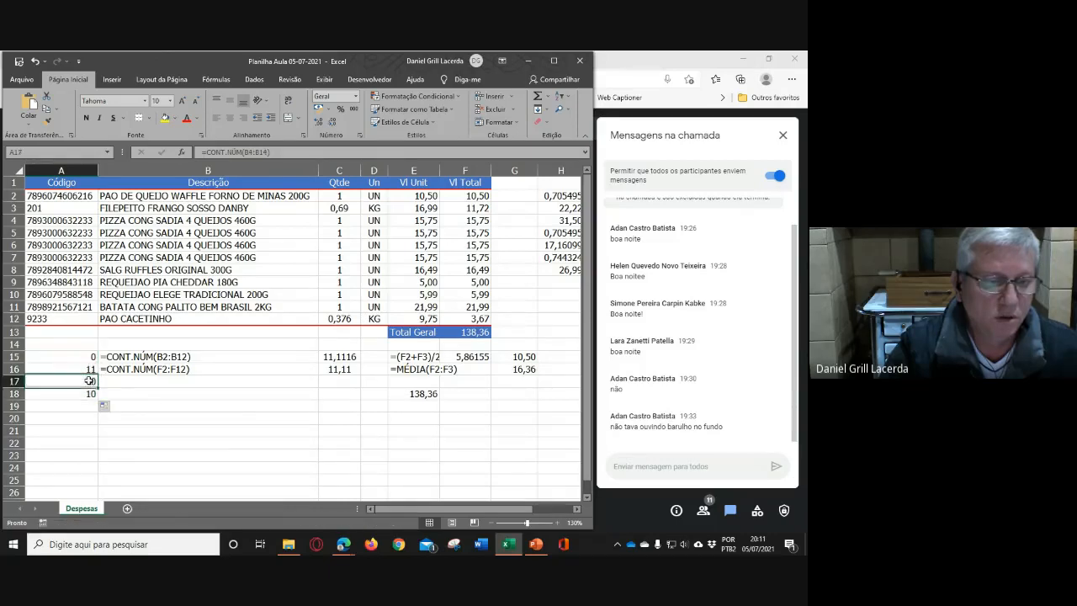
pyautogui.doubleClick(77, 381)
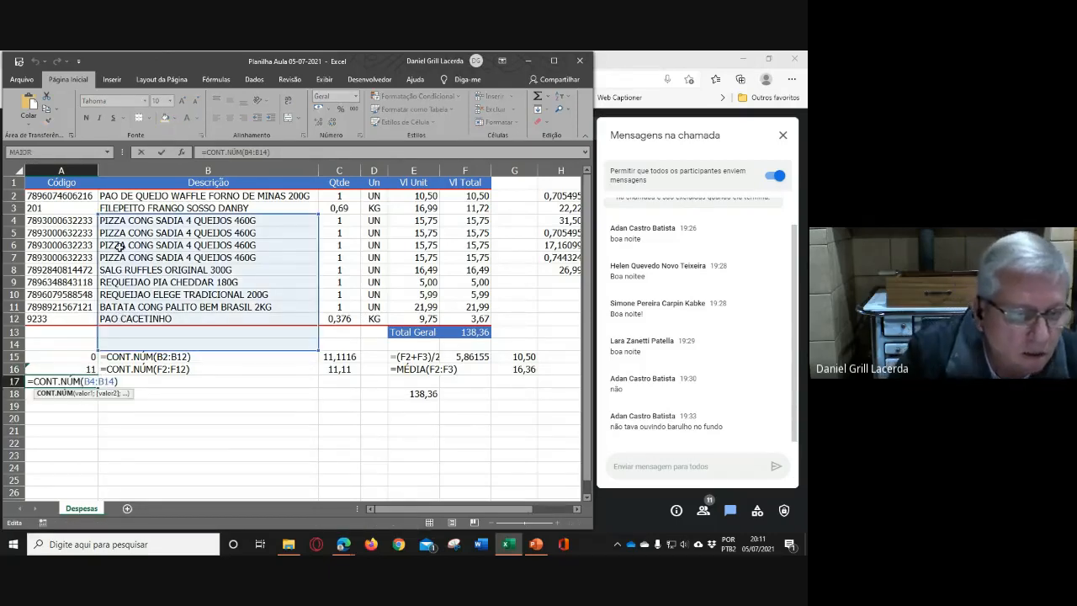
pyautogui.moveTo(63, 381); pyautogui.dragTo(82, 382)
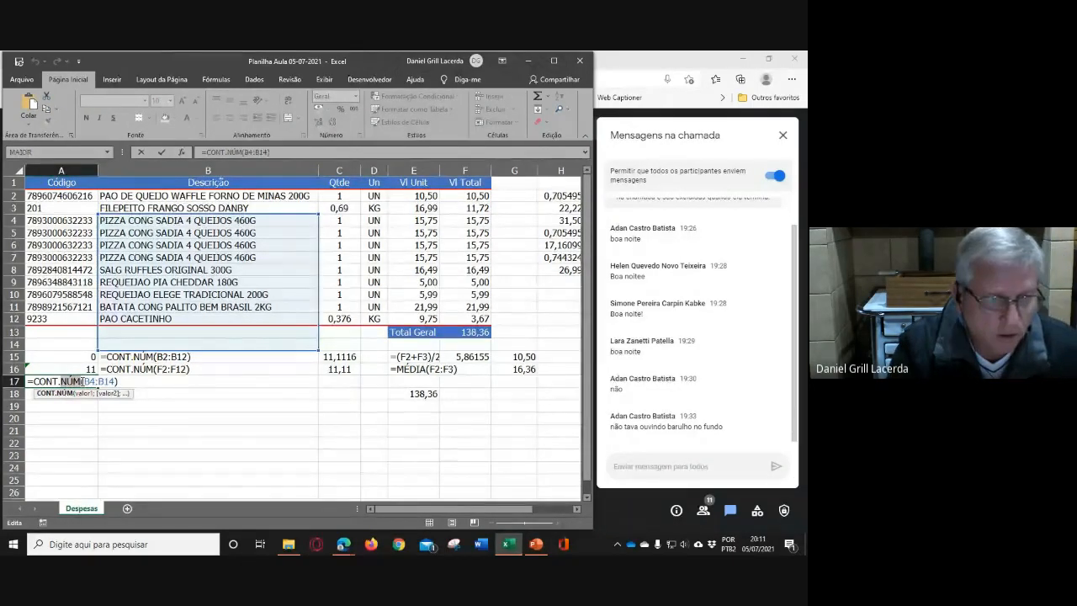
pyautogui.write('VALORES')
pyautogui.press('capslock')
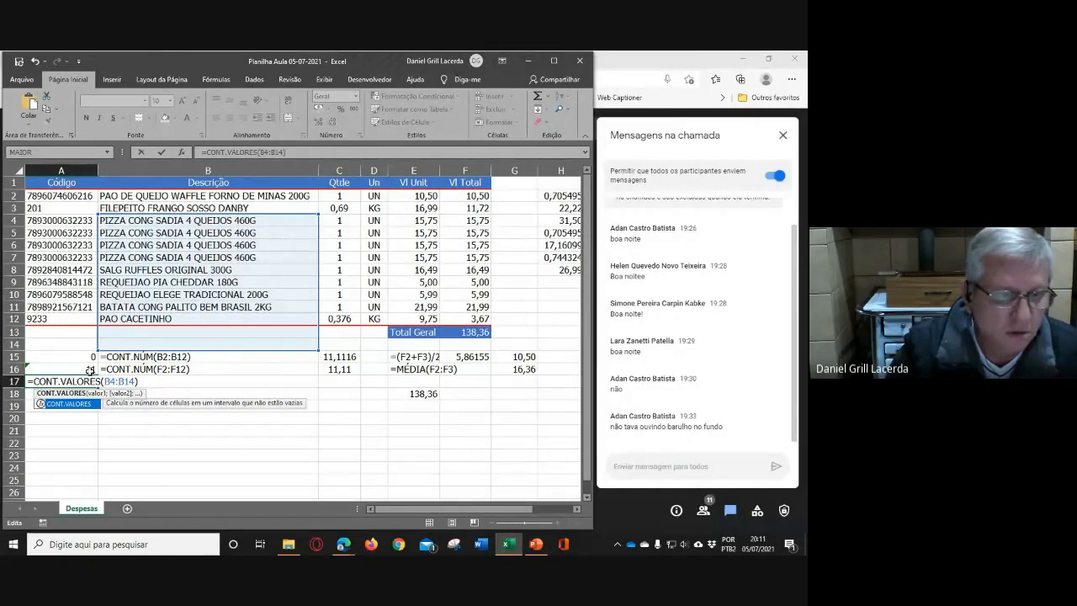
pyautogui.press('Return')
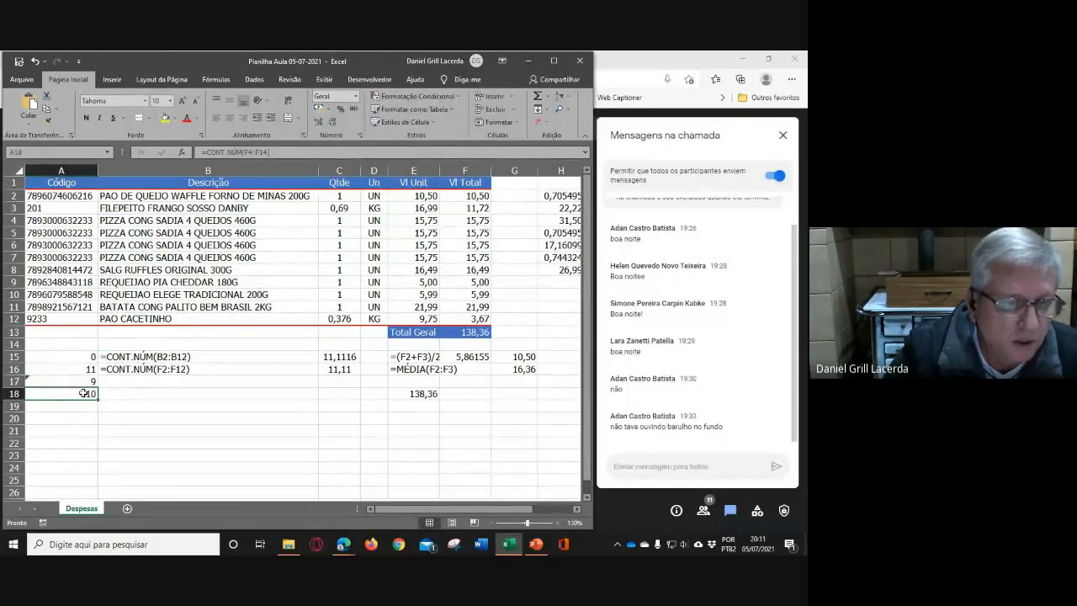
# Change the formula in A18 to =CONT.VALORES(F2:F12) so it counts the filled Vl Total cells
pyautogui.doubleClick(84, 394)
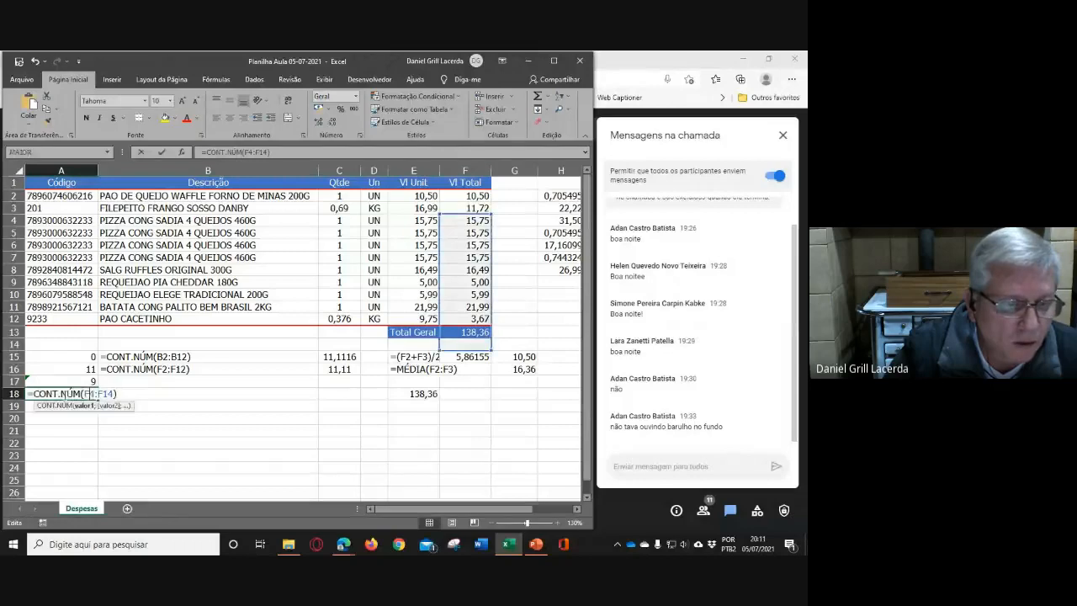
pyautogui.doubleClick(74, 394)
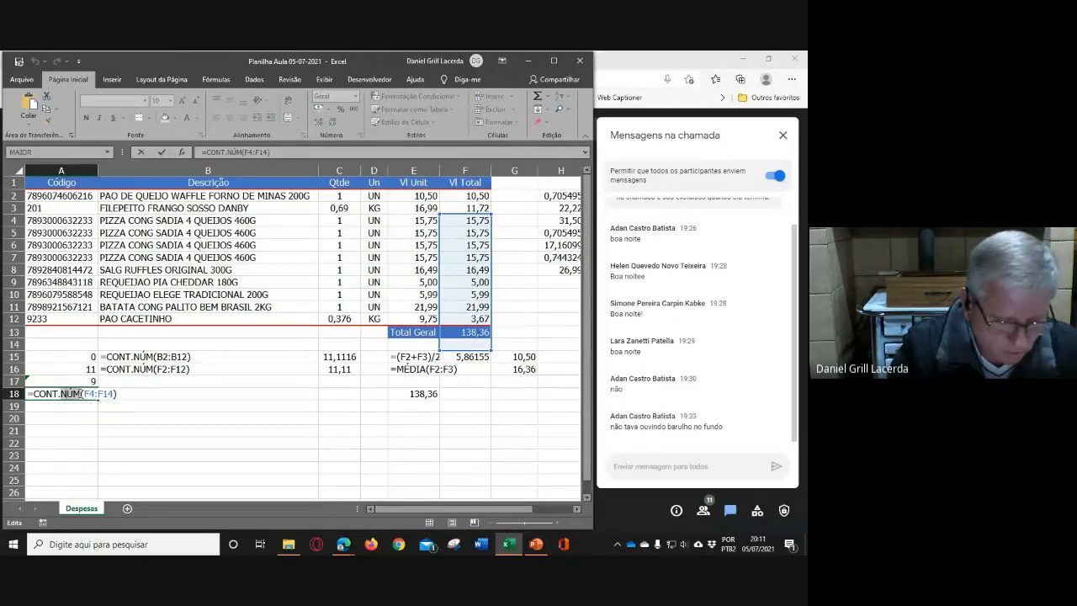
pyautogui.write('VALORES')
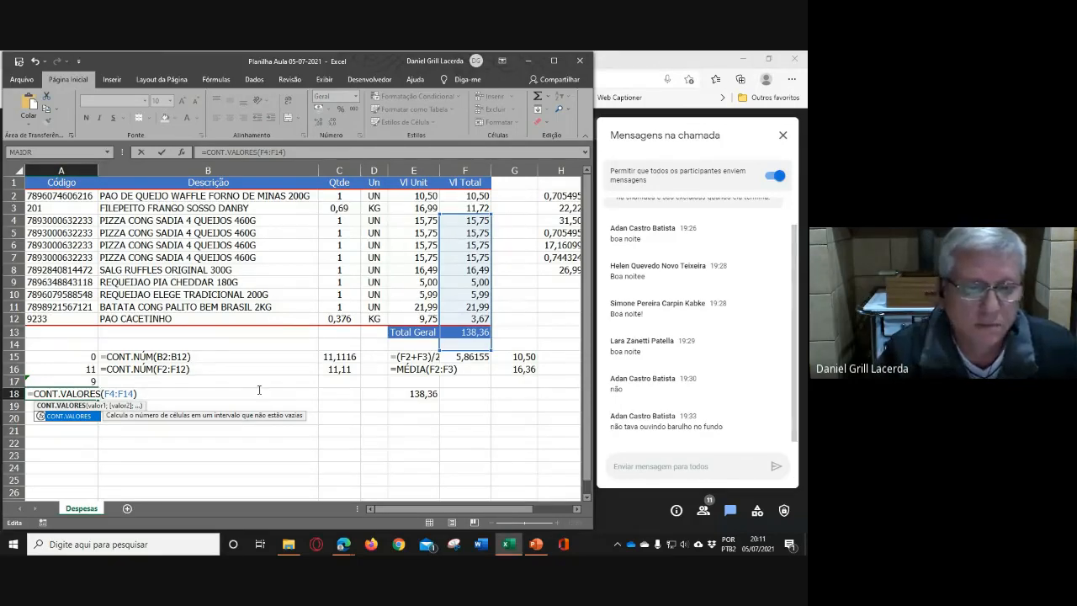
pyautogui.moveTo(462, 215); pyautogui.dragTo(462, 191)
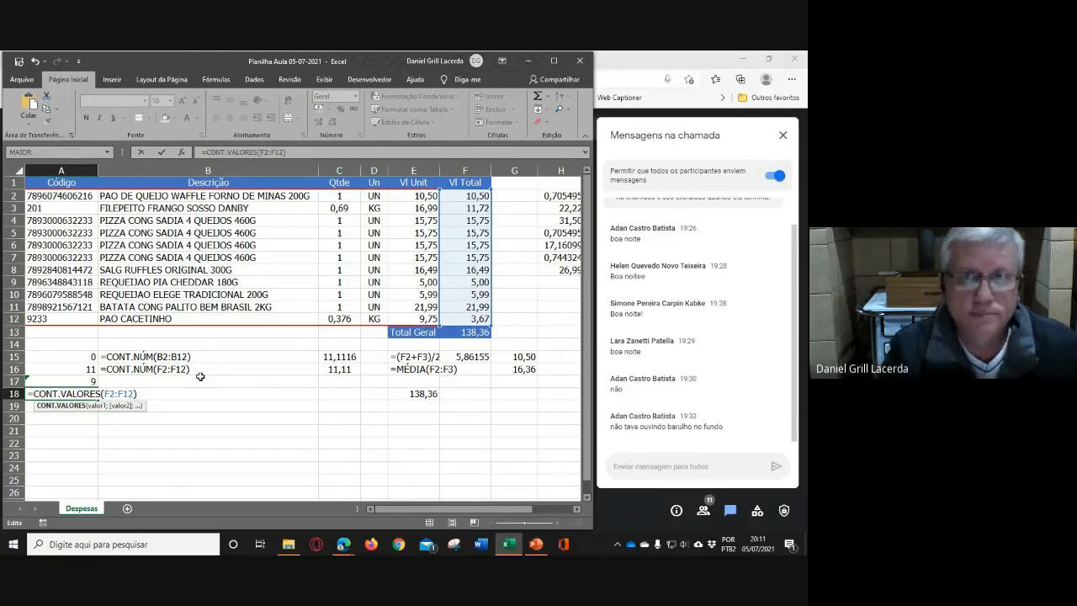
pyautogui.press('Return')
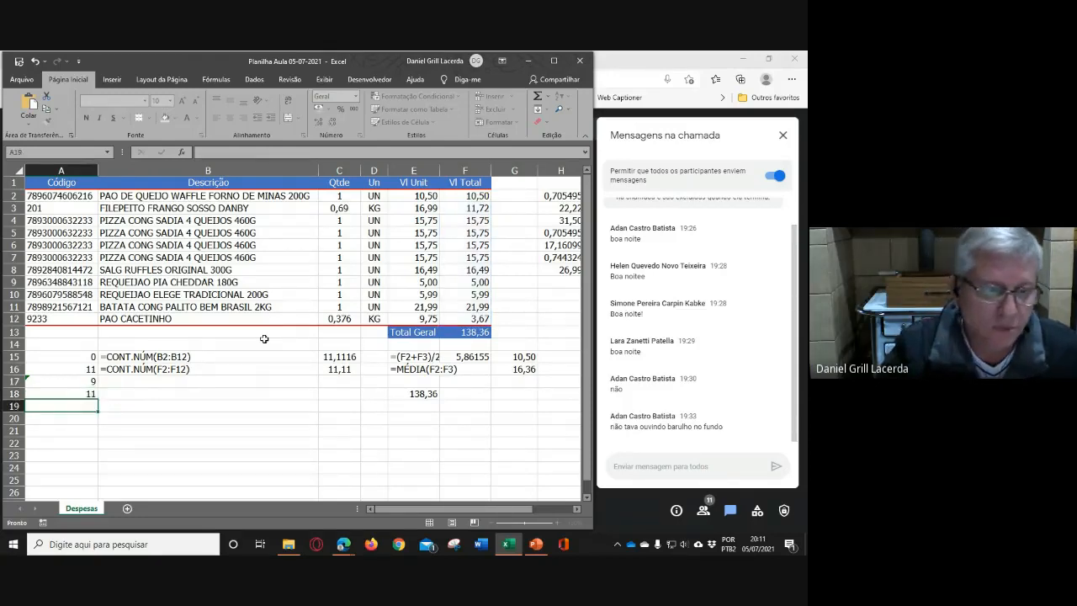
# Correct the range of the CONT.VALORES formula in A17 to B2:B12
pyautogui.click(85, 382)
pyautogui.doubleClick(85, 382)
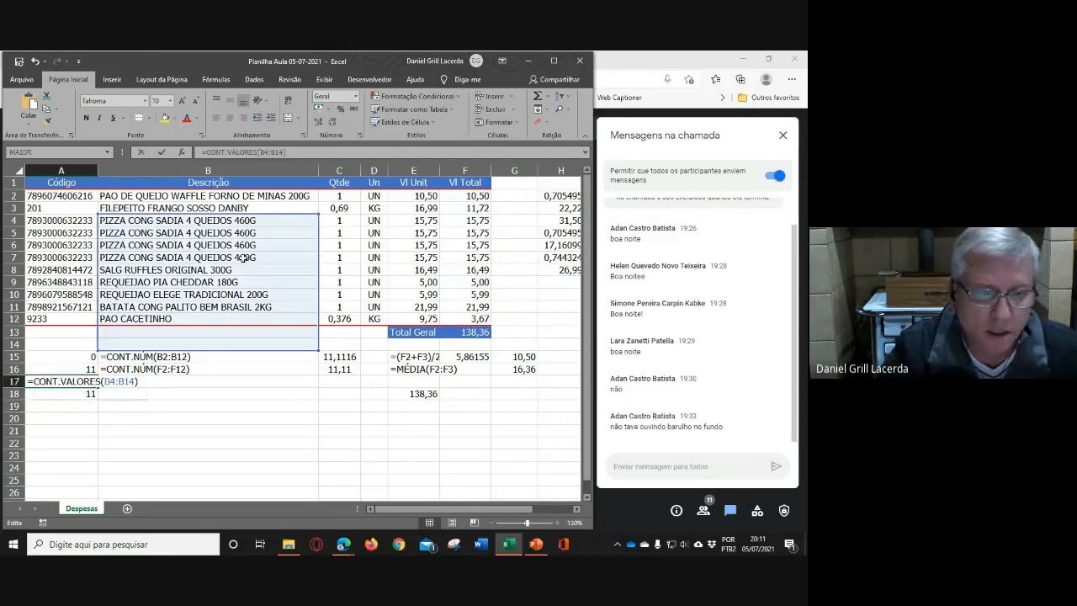
pyautogui.moveTo(284, 214); pyautogui.dragTo(285, 190)
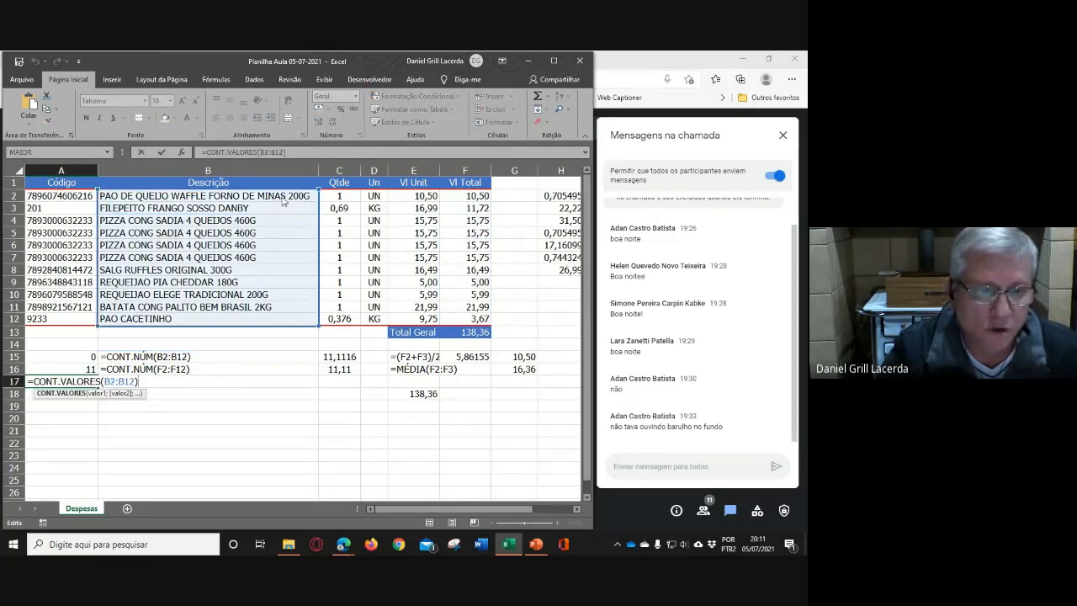
pyautogui.press('Return')
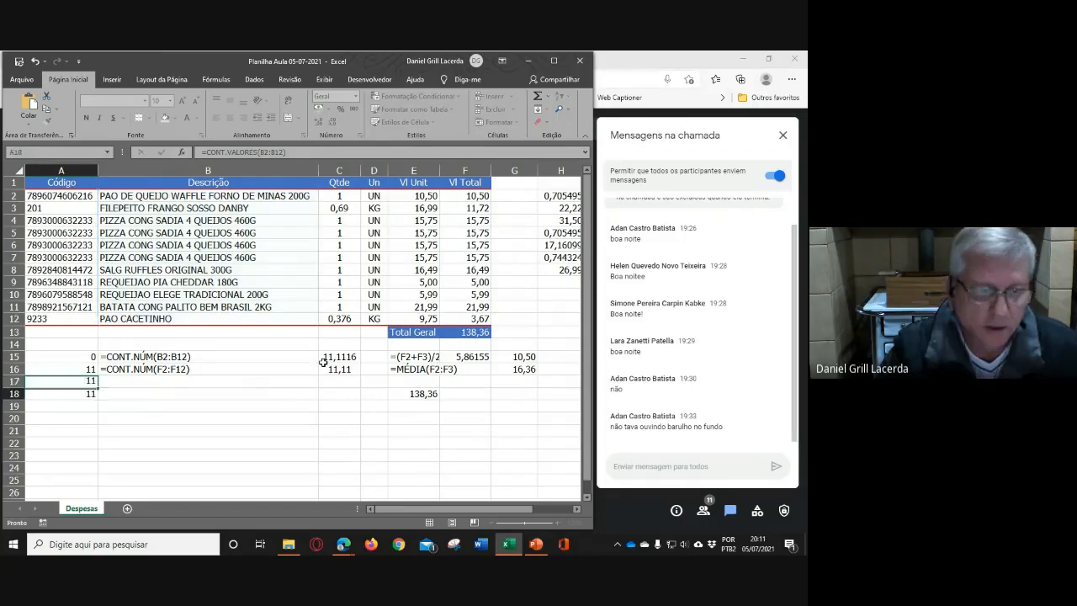
# Copy the FÓRMULATEXTO formula from B16 down to B17:B18 to display the CONT.VALORES formulas as text
pyautogui.click(155, 370)
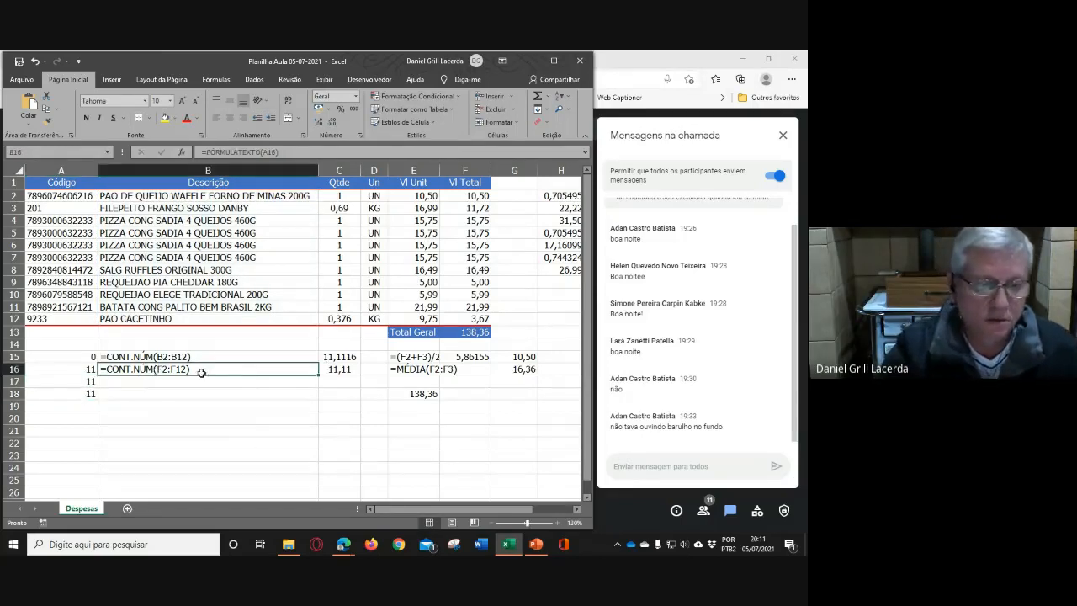
pyautogui.moveTo(318, 379); pyautogui.dragTo(320, 395)
pyautogui.click(232, 414)
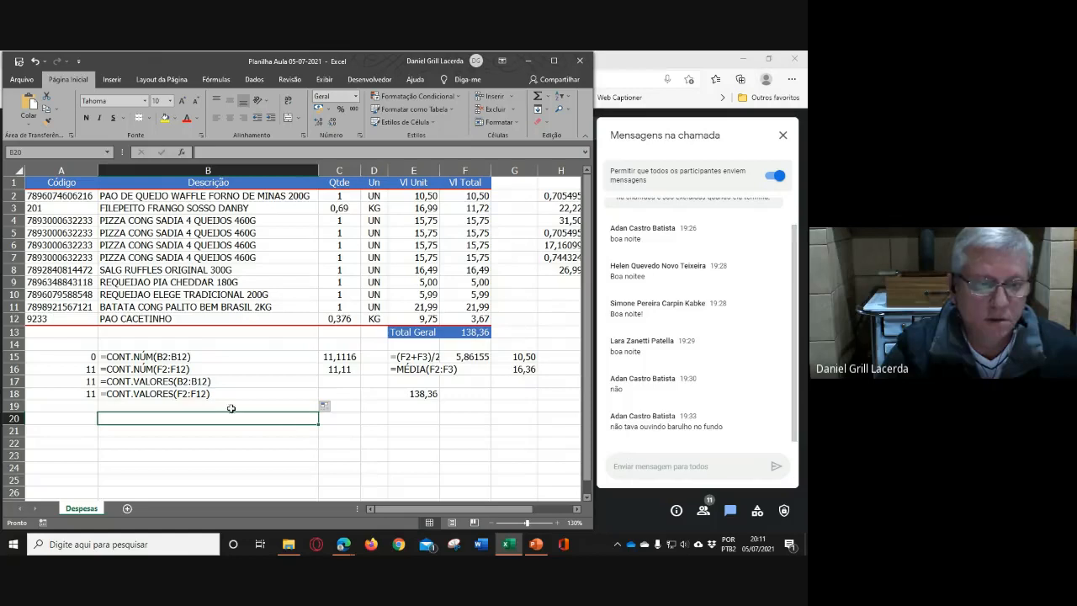
# Compare the CONT.NÚM and CONT.VALORES results in A15:A18 against the Descrição range B2:B12 and the Vl Total range F2:F12
pyautogui.click(192, 383)
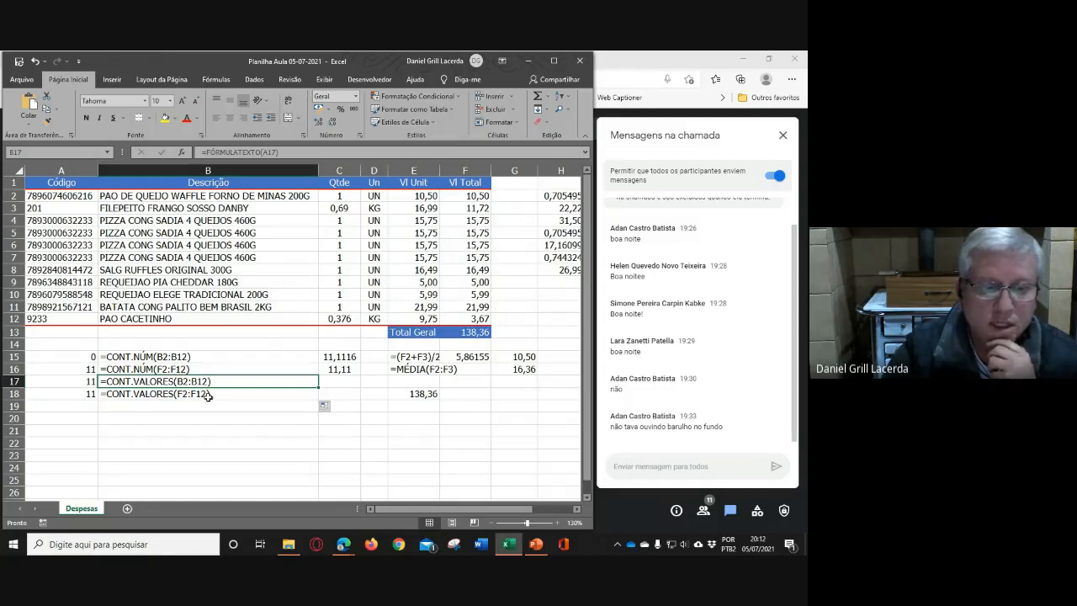
pyautogui.moveTo(220, 198); pyautogui.dragTo(221, 322)
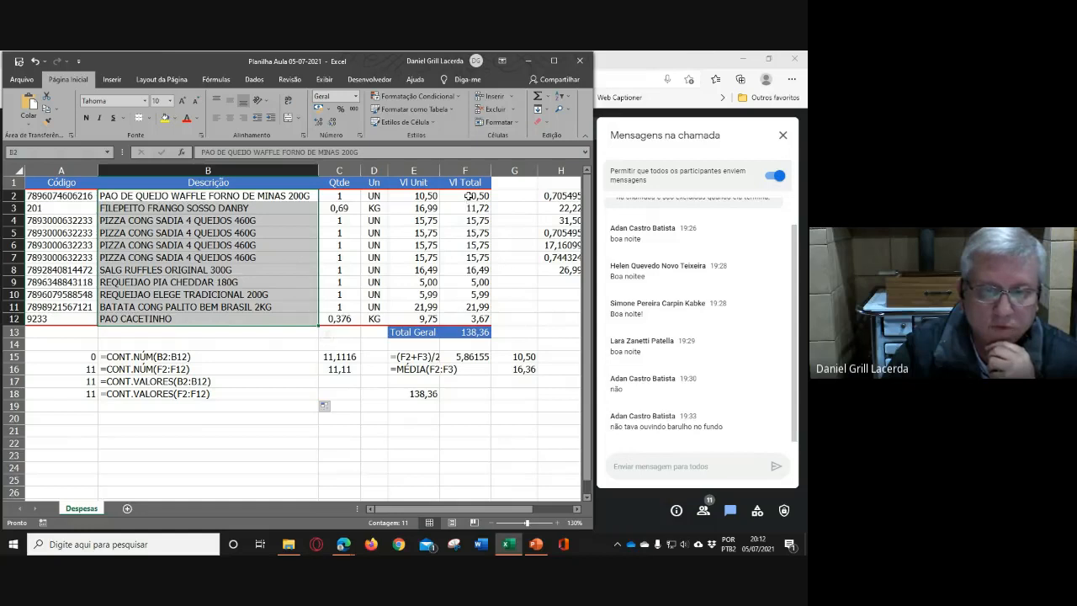
pyautogui.moveTo(465, 198); pyautogui.dragTo(466, 320)
pyautogui.click(233, 416)
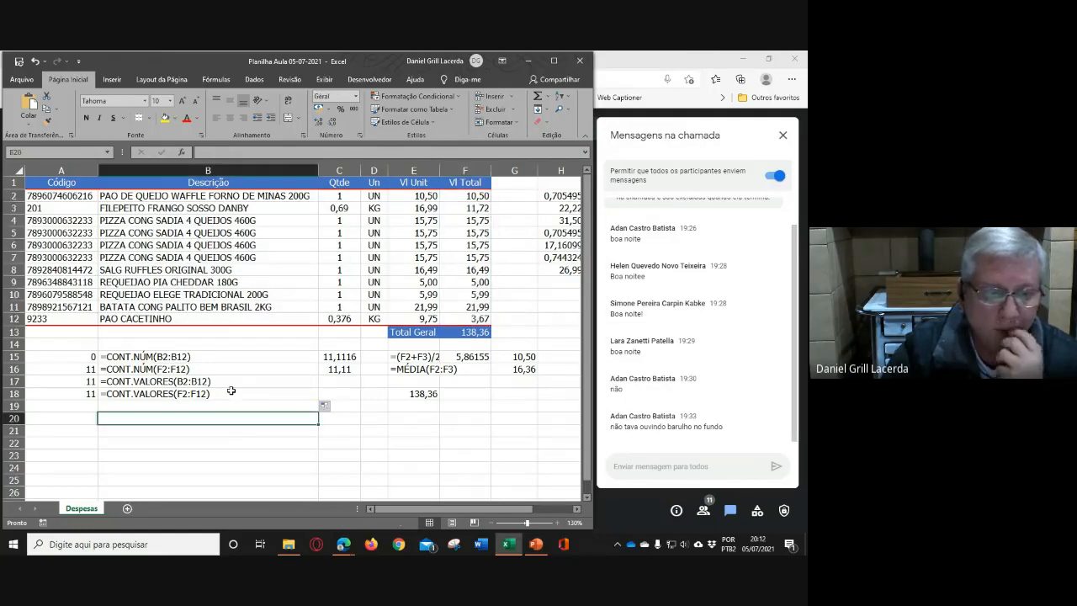
pyautogui.click(135, 381)
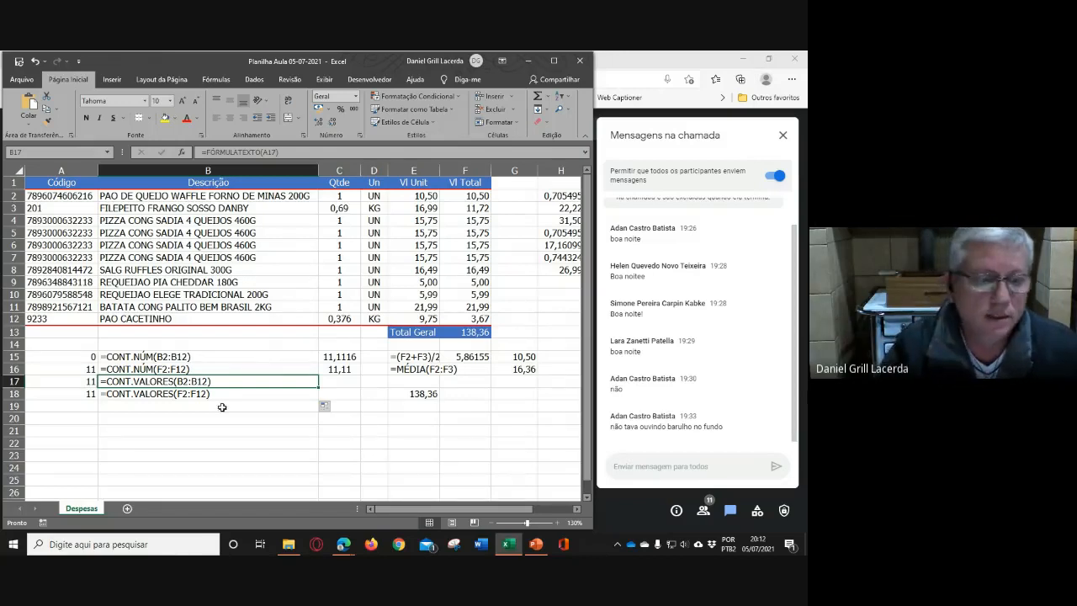
pyautogui.click(85, 357)
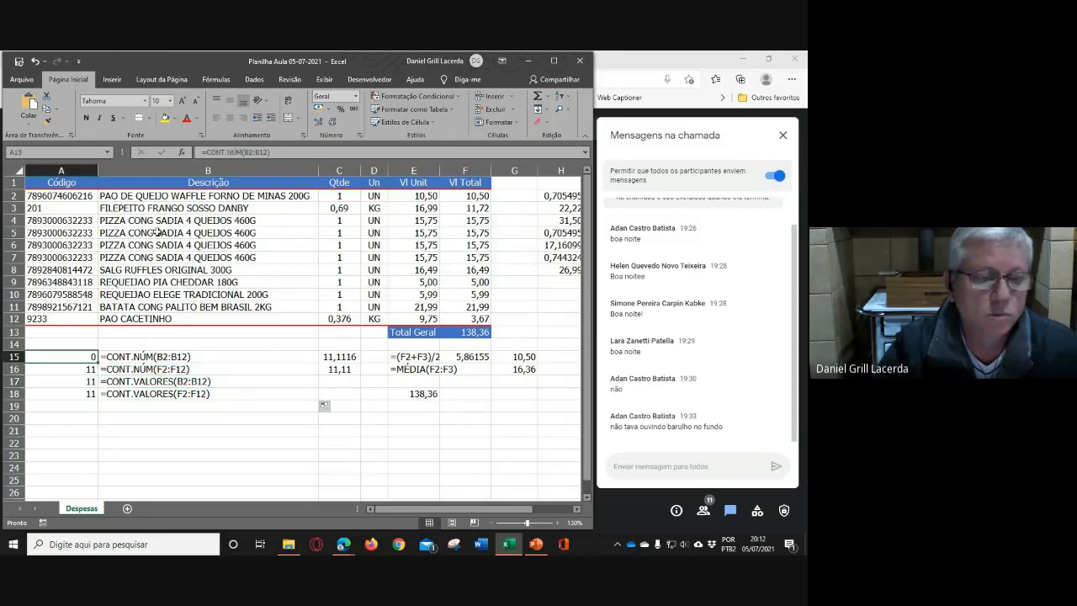
pyautogui.moveTo(157, 197); pyautogui.dragTo(175, 314)
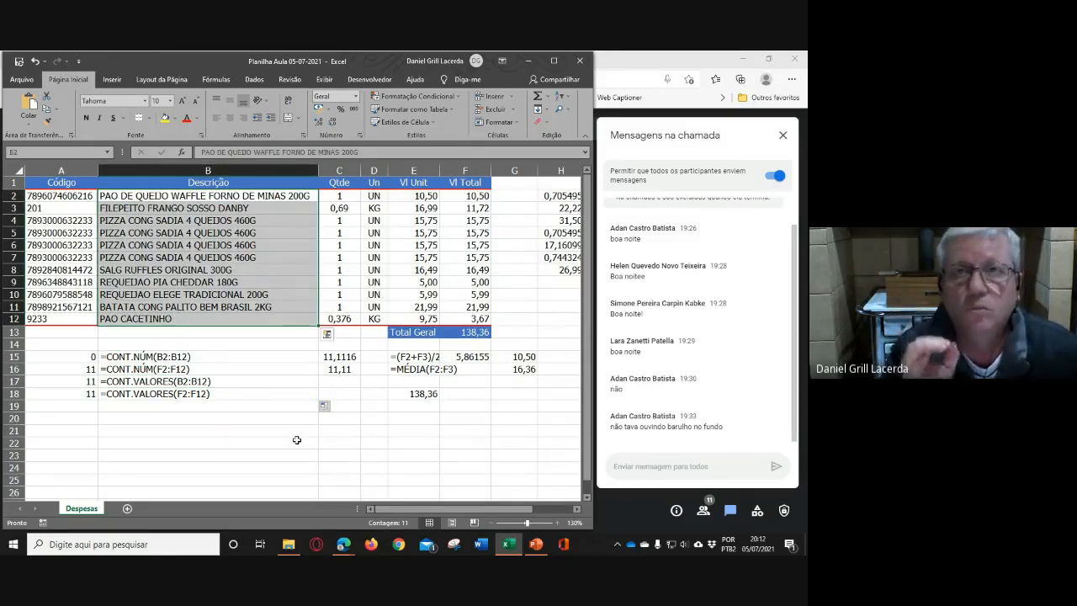
pyautogui.click(89, 356)
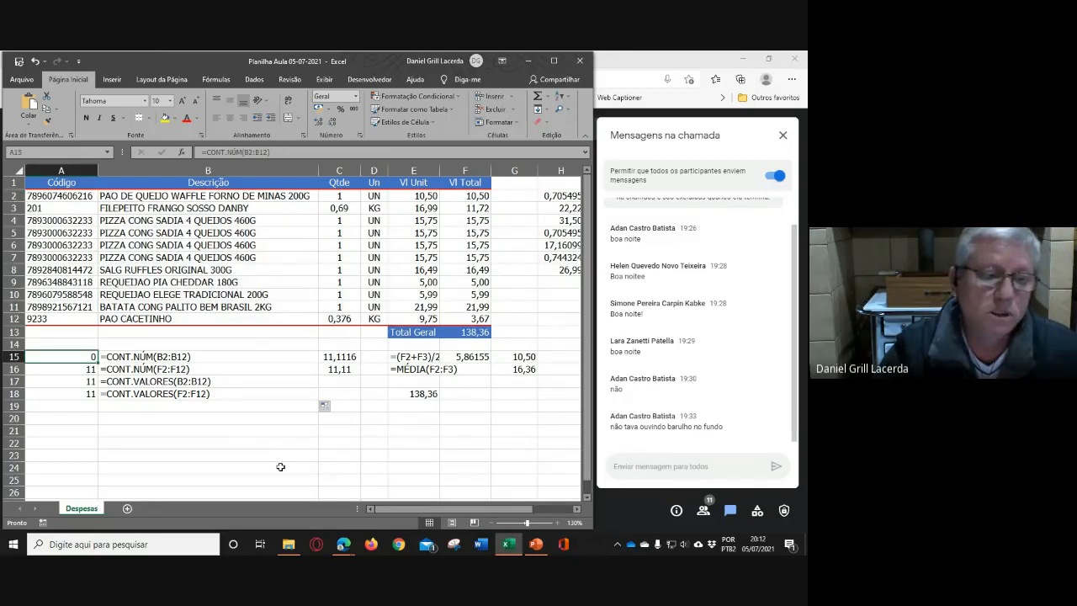
pyautogui.click(87, 371)
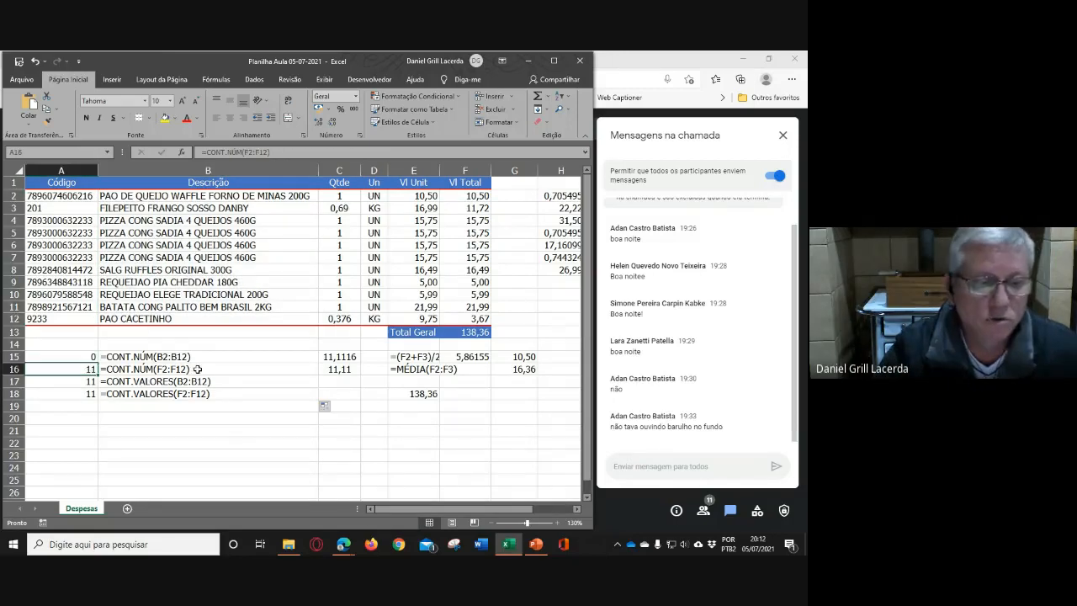
pyautogui.moveTo(466, 195); pyautogui.dragTo(465, 320)
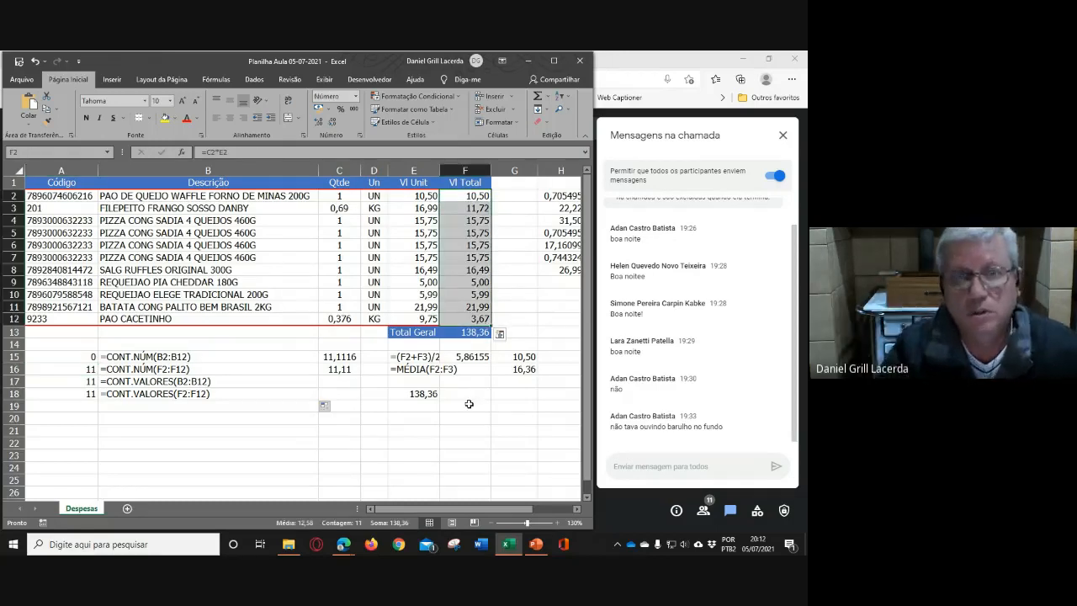
pyautogui.click(249, 420)
pyautogui.click(83, 384)
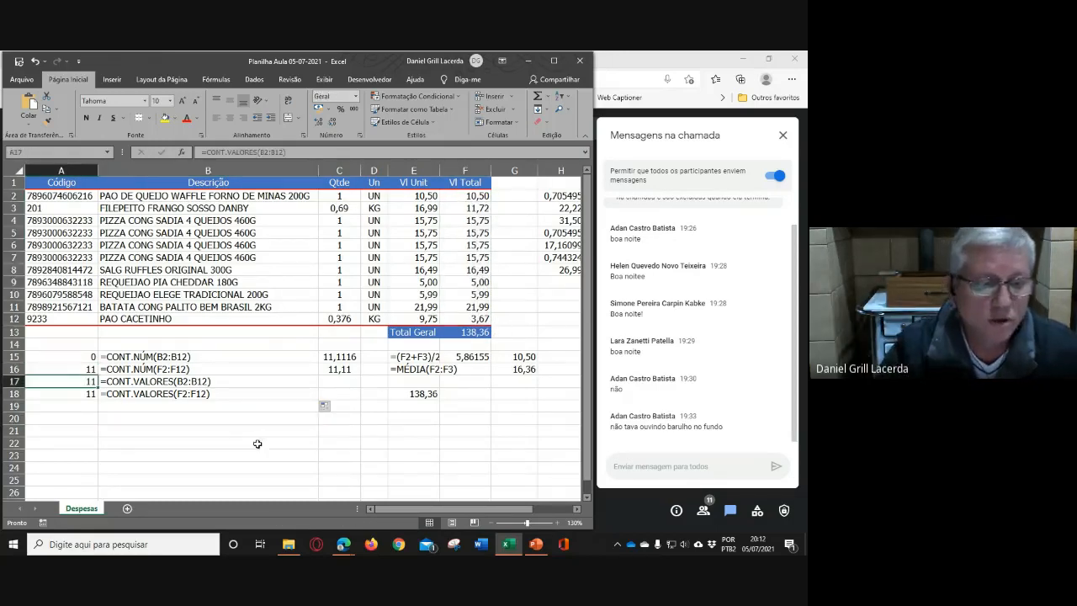
pyautogui.keyDown('shift'); pyautogui.click(308, 384); pyautogui.keyUp('shift')
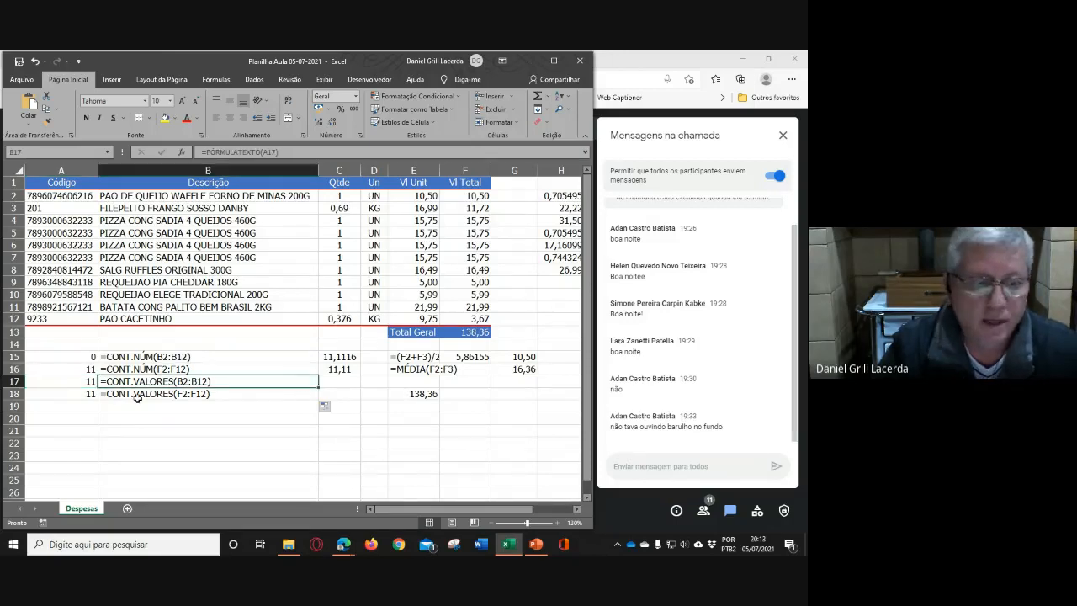
# Enter =CONTAR.VAZIO(B2:B12) in A19 to count the empty Descrição cells
pyautogui.click(84, 405)
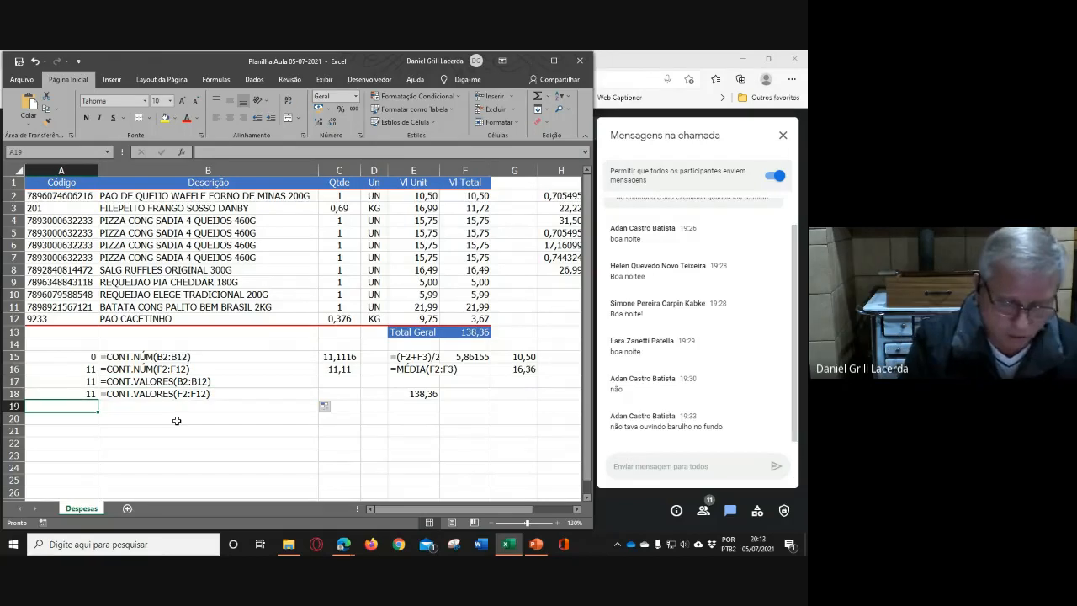
pyautogui.write('=CONT')
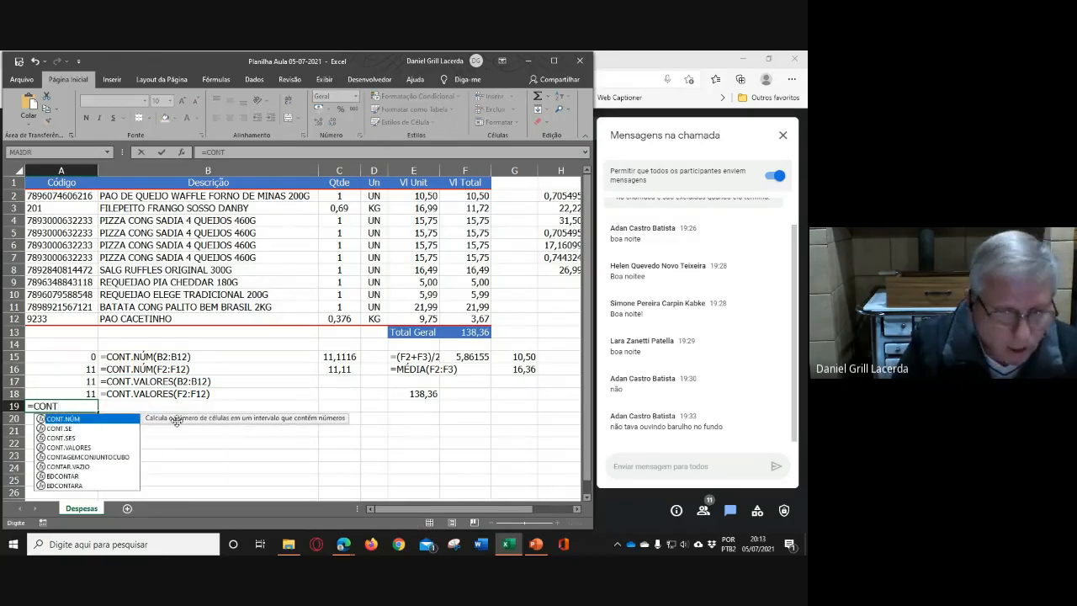
pyautogui.press('Down')
pyautogui.press('Down')
pyautogui.press('Down')
pyautogui.press('Down')
pyautogui.press('Down')
pyautogui.press('Down')
pyautogui.press('Up')
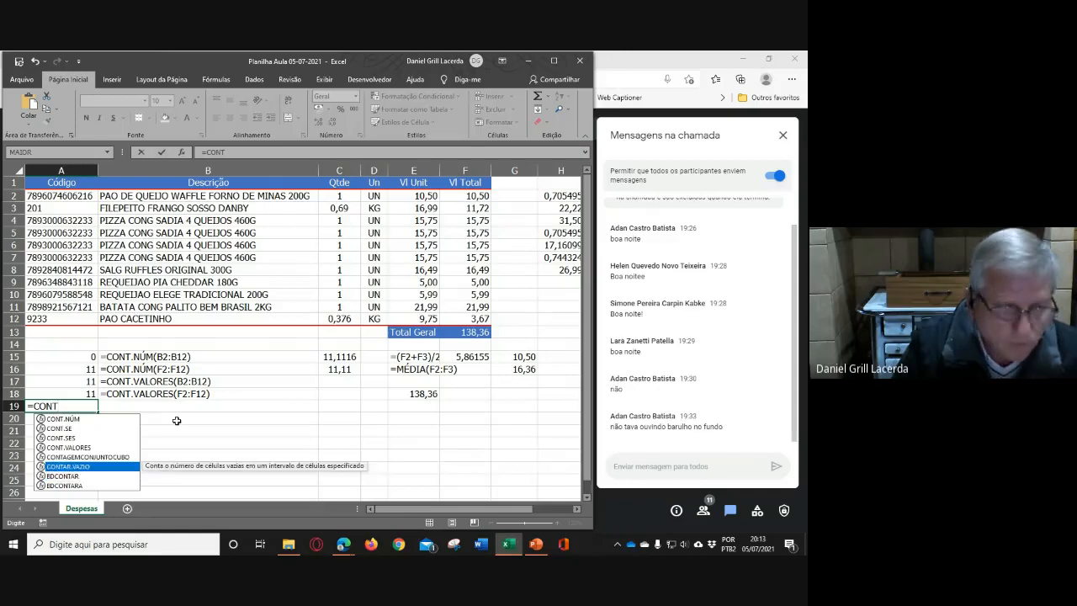
pyautogui.press('Tab')
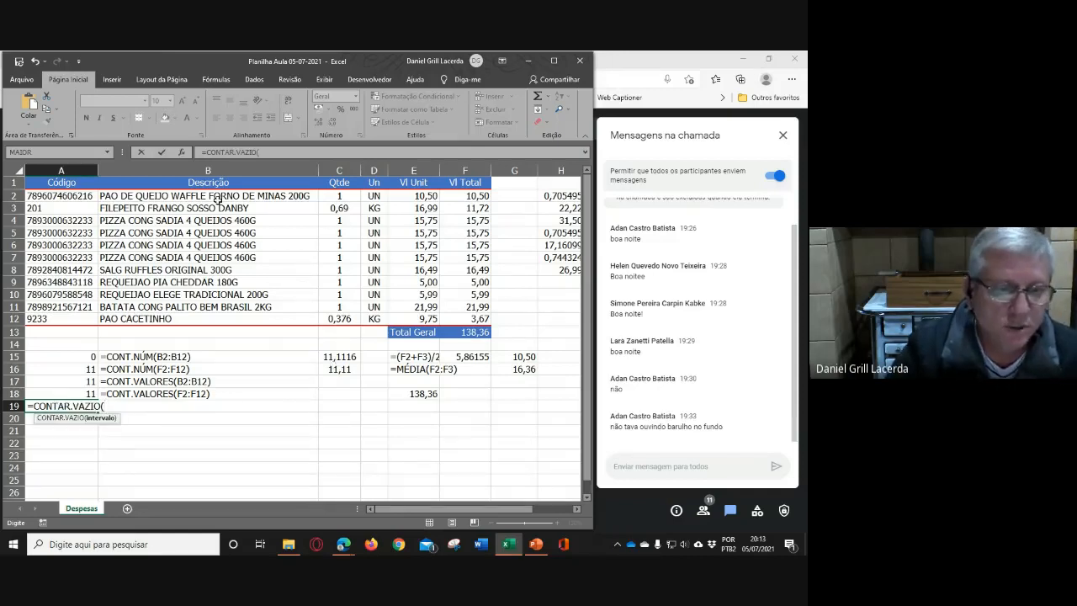
pyautogui.moveTo(218, 196); pyautogui.dragTo(223, 318)
pyautogui.write(')')
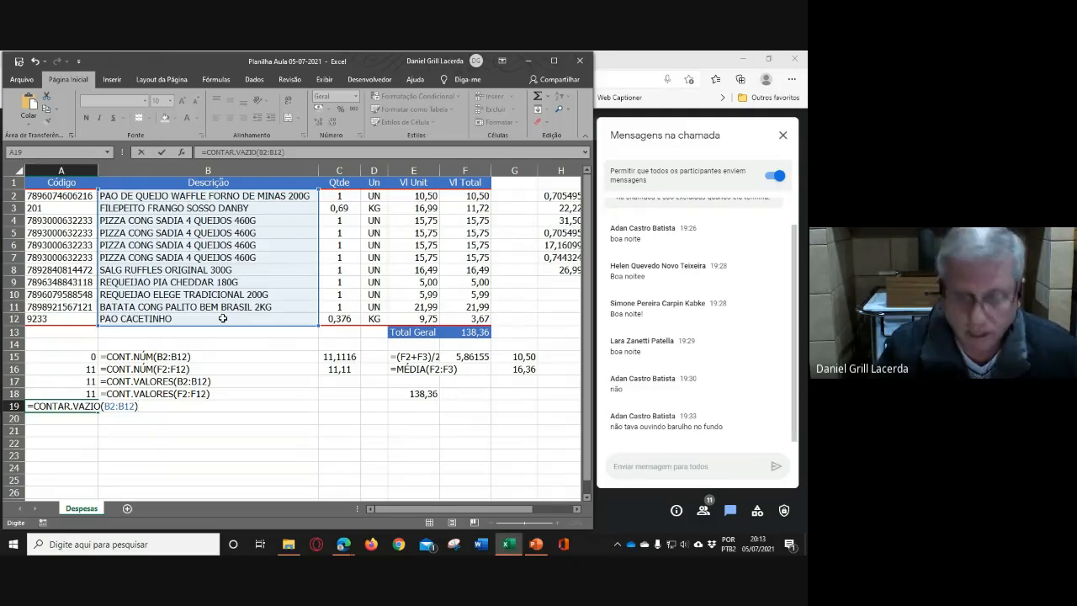
pyautogui.press('Return')
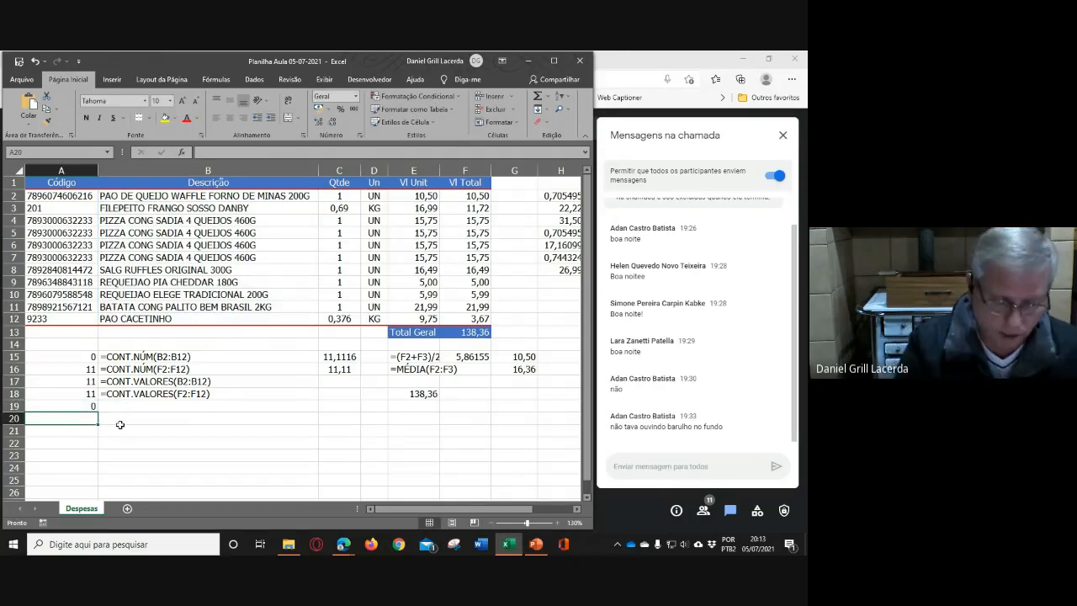
# Enter =CONTAR.VAZIO(F2:F12) in A20 to count the empty Vl Total cells
pyautogui.write('=CONT')
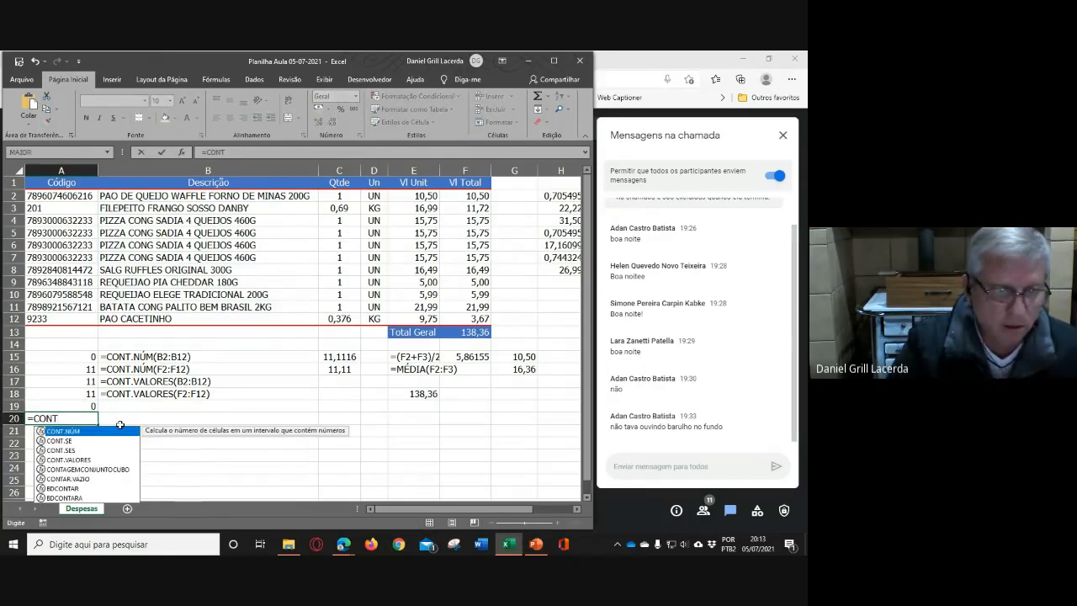
pyautogui.press('Down')
pyautogui.press('Down')
pyautogui.press('Down')
pyautogui.press('Down')
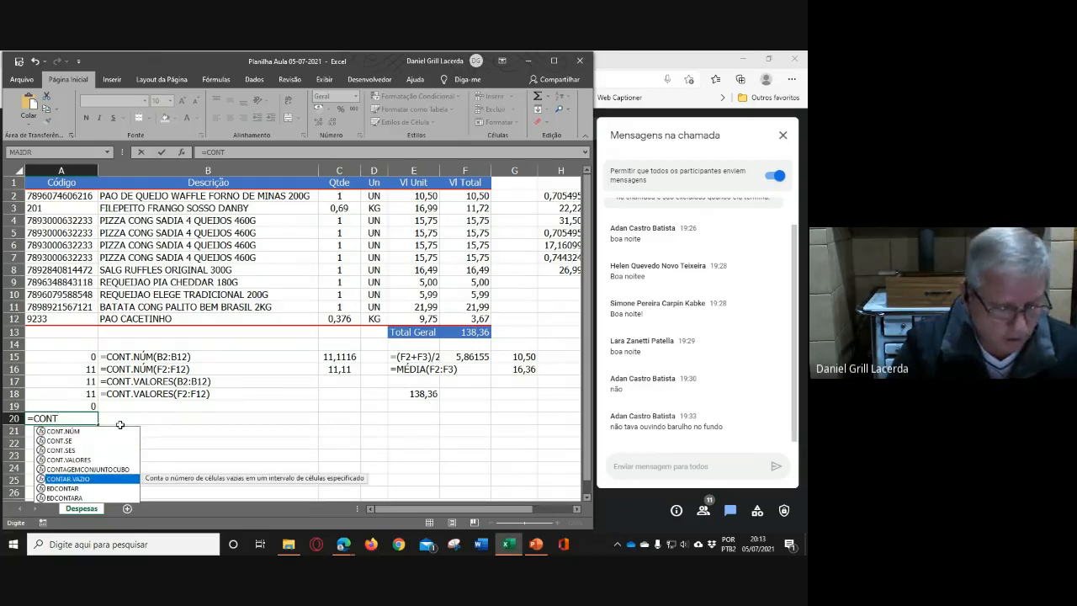
pyautogui.press('Tab')
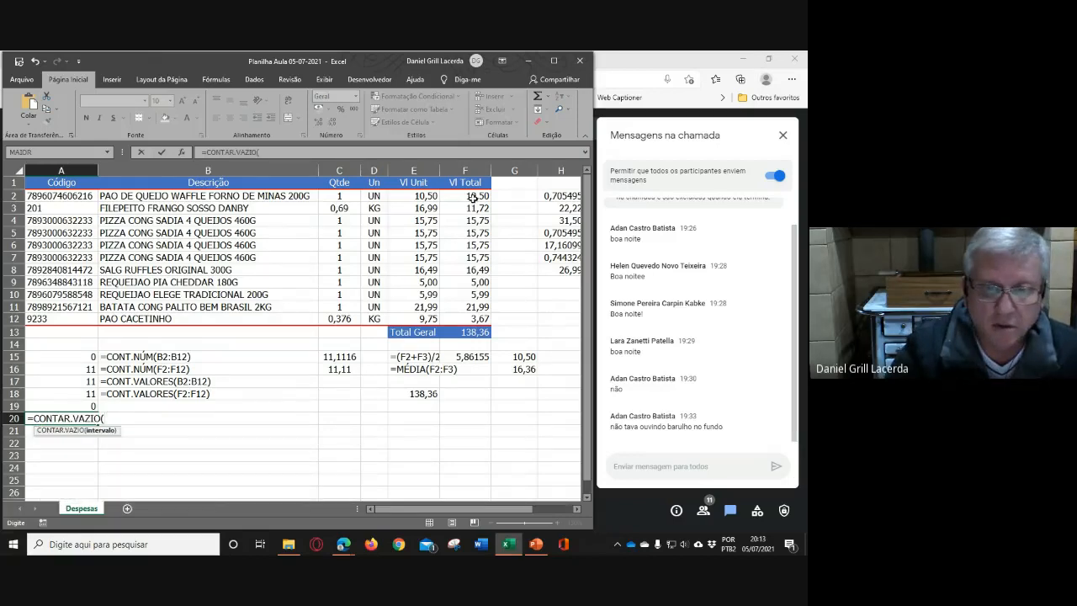
pyautogui.moveTo(473, 197); pyautogui.dragTo(468, 318)
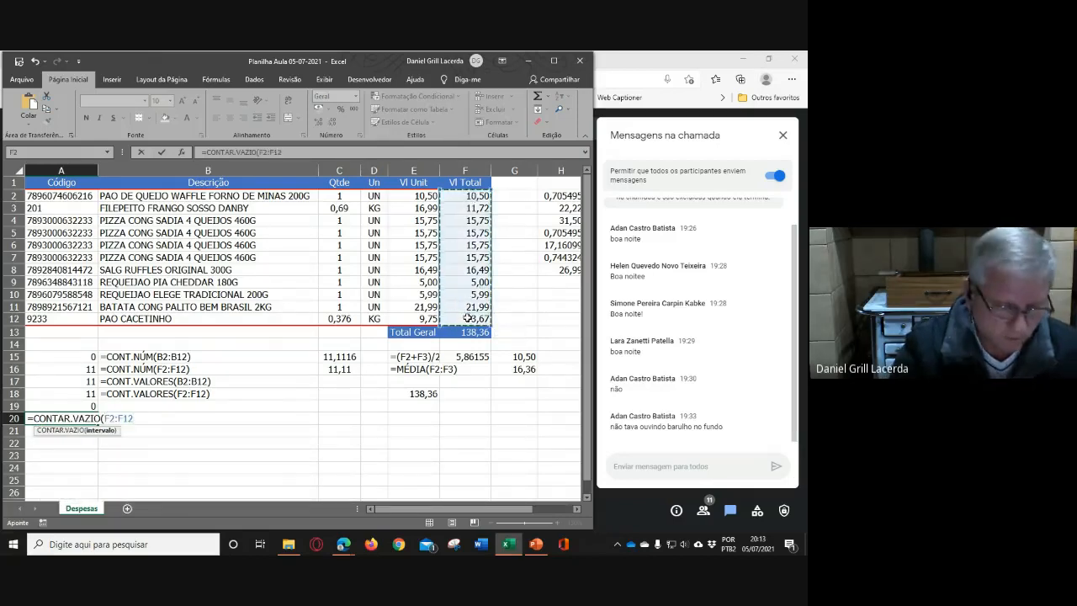
pyautogui.write(')')
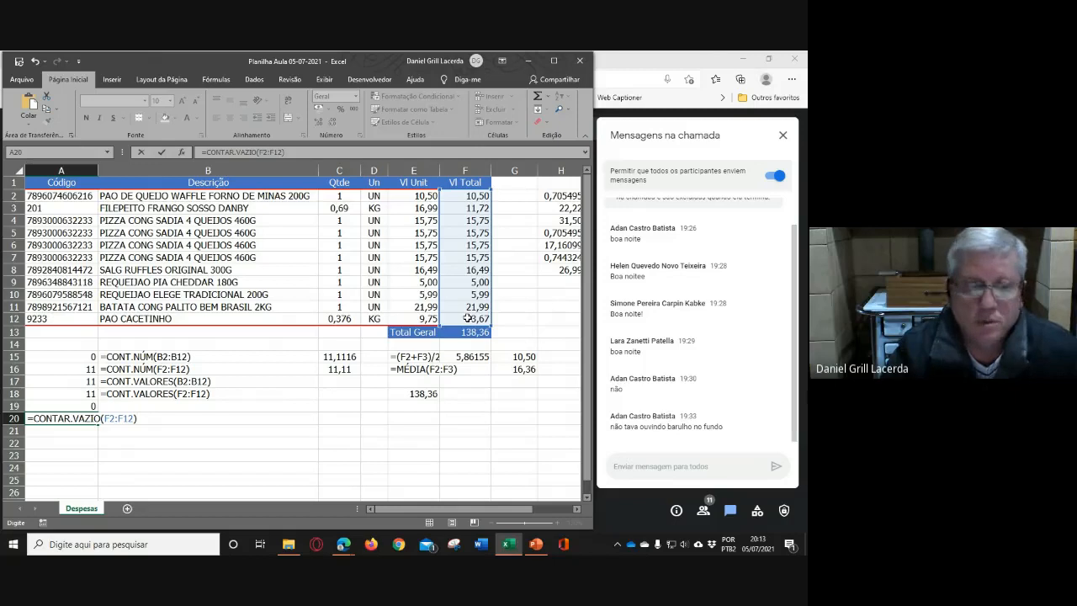
pyautogui.press('Return')
# Copy the FÓRMULATEXTO formula from B18 down to B19:B20 to display the CONTAR.VAZIO formulas as text
pyautogui.click(299, 398)
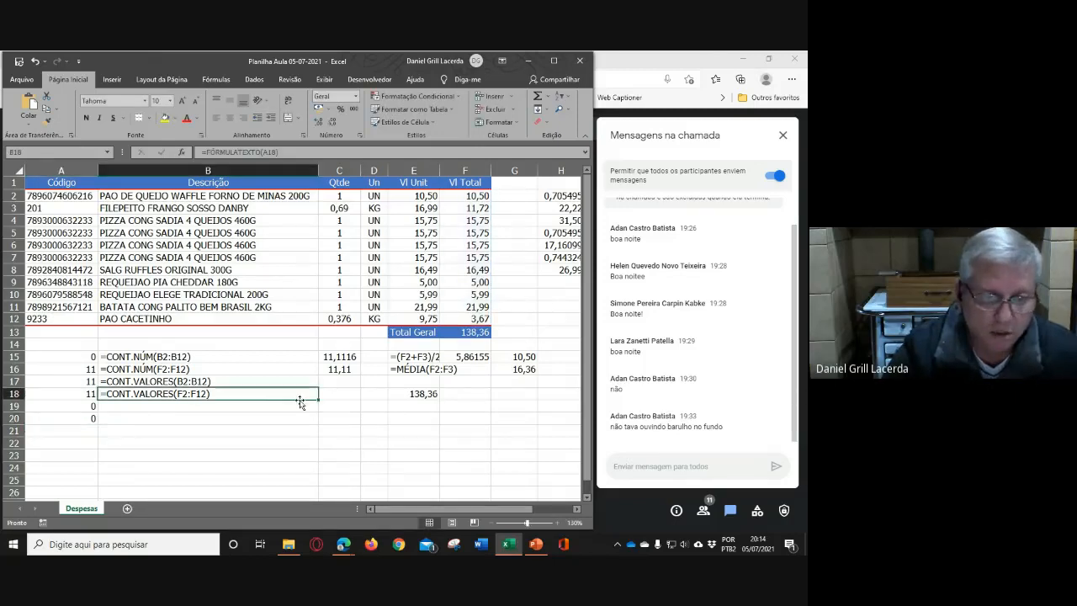
pyautogui.moveTo(318, 399); pyautogui.dragTo(370, 450)
pyautogui.click(399, 466)
# Check the two CONTAR.VAZIO formulas in rows 19 and 20 against the Descrição and Vl Total data they cover
pyautogui.click(160, 407)
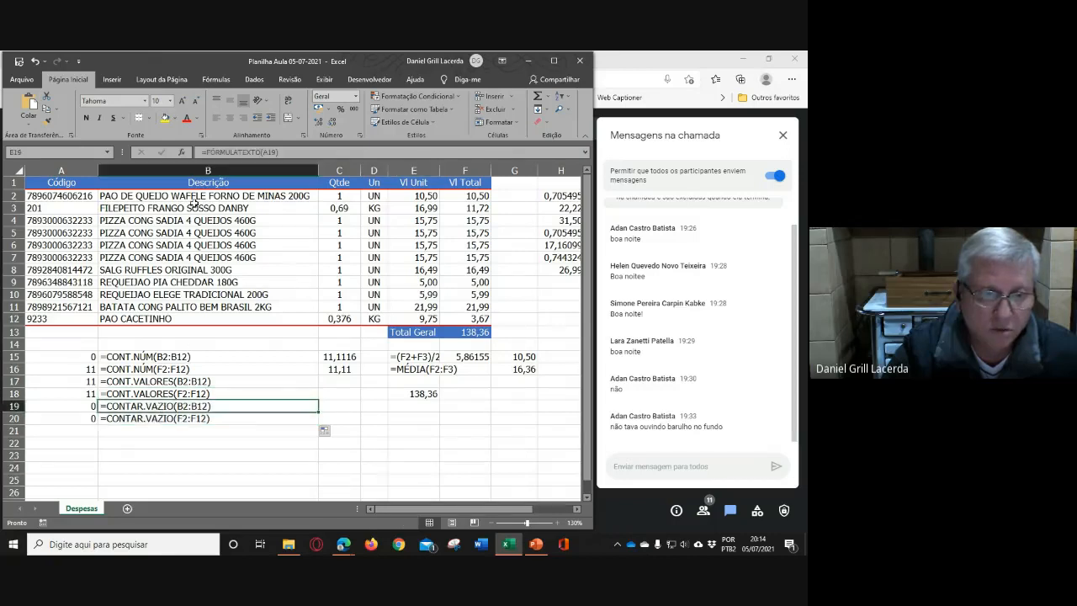
pyautogui.moveTo(196, 198); pyautogui.dragTo(200, 320)
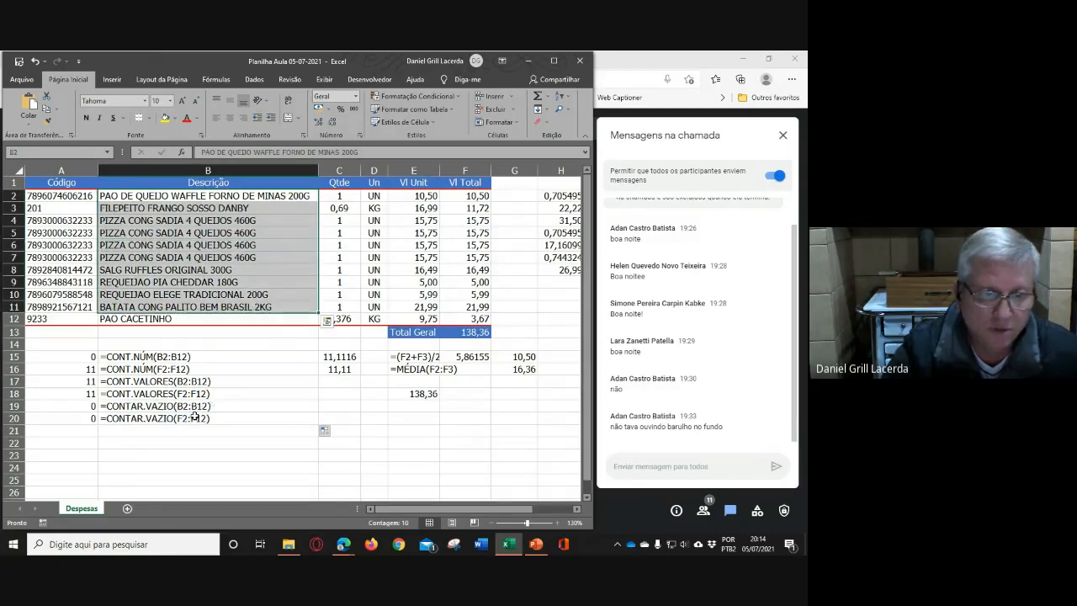
pyautogui.click(196, 418)
pyautogui.moveTo(476, 196); pyautogui.dragTo(478, 320)
pyautogui.click(488, 392)
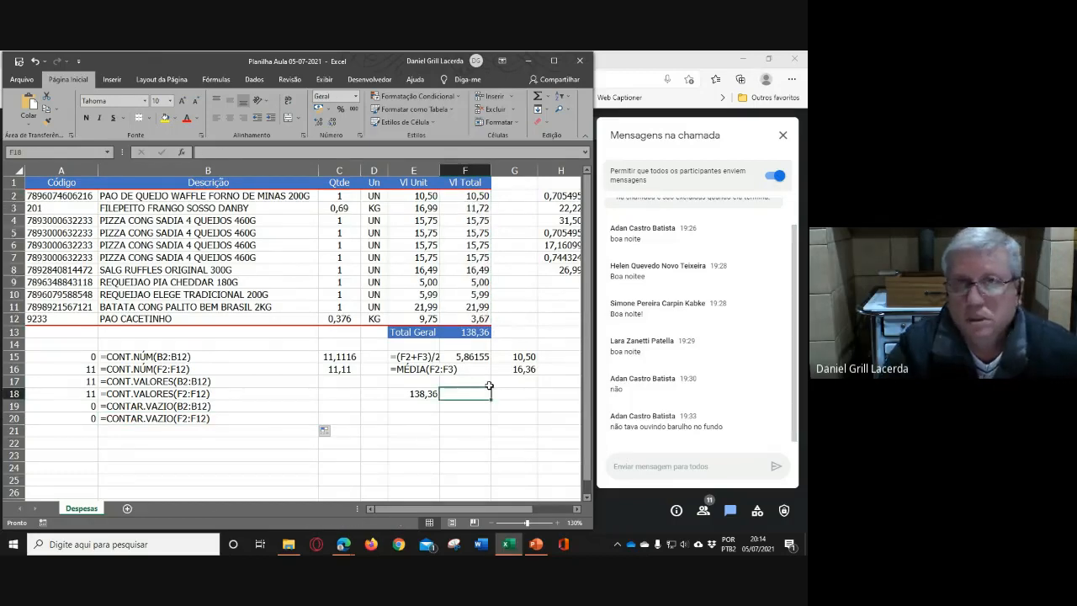
# Clear the last five product descriptions in B8:B12 to create empty cells
pyautogui.click(248, 418)
pyautogui.moveTo(140, 269); pyautogui.dragTo(174, 320)
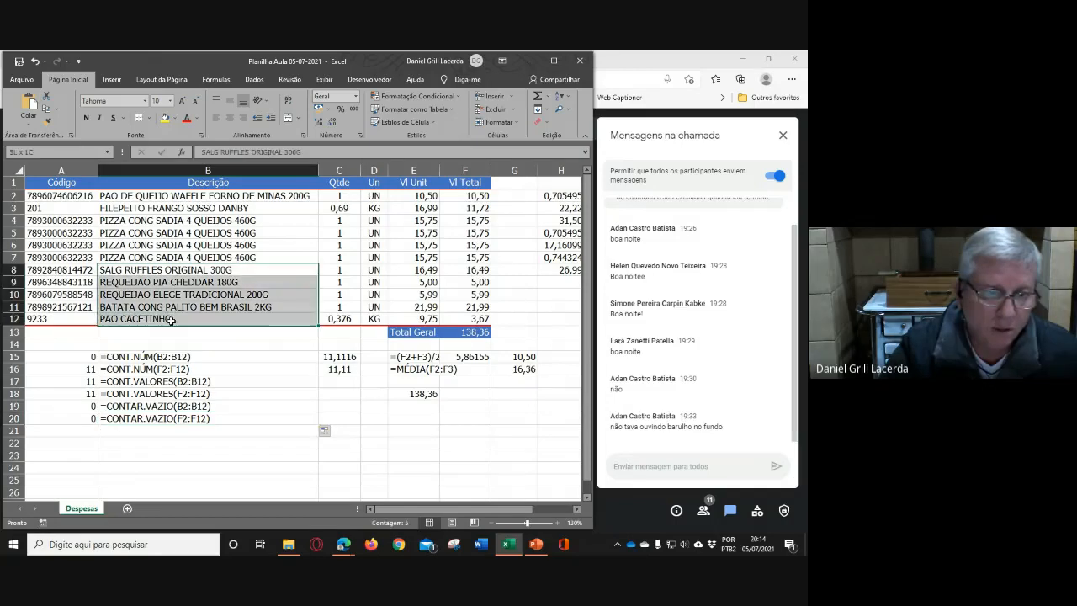
pyautogui.press('Delete')
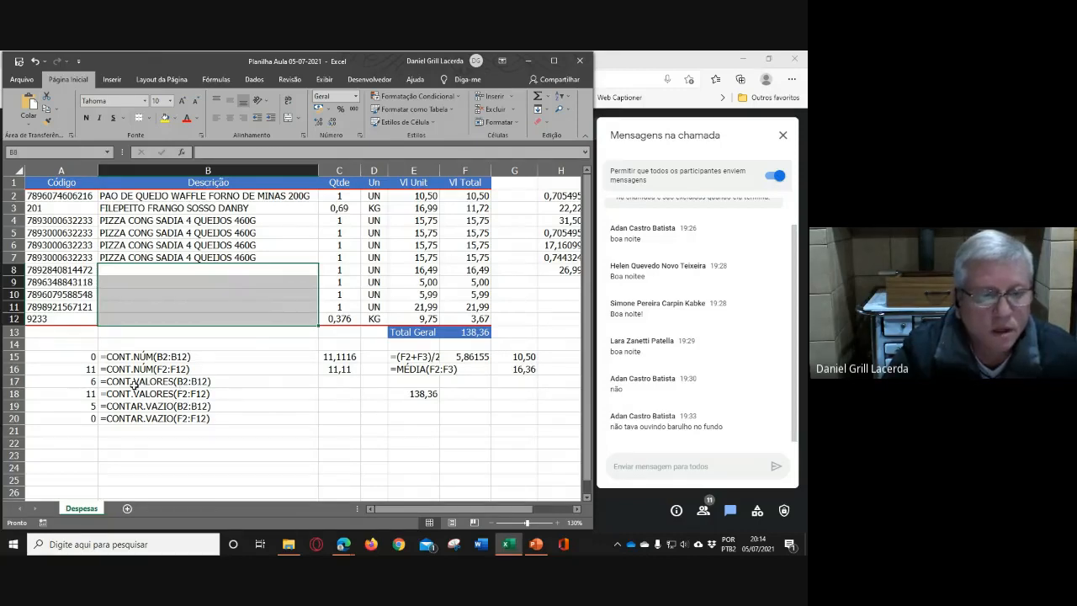
# Examine the counting results in A15:A20 against the filled Descrição cells B2:B7 and the empty cells B8:B12
pyautogui.click(277, 384)
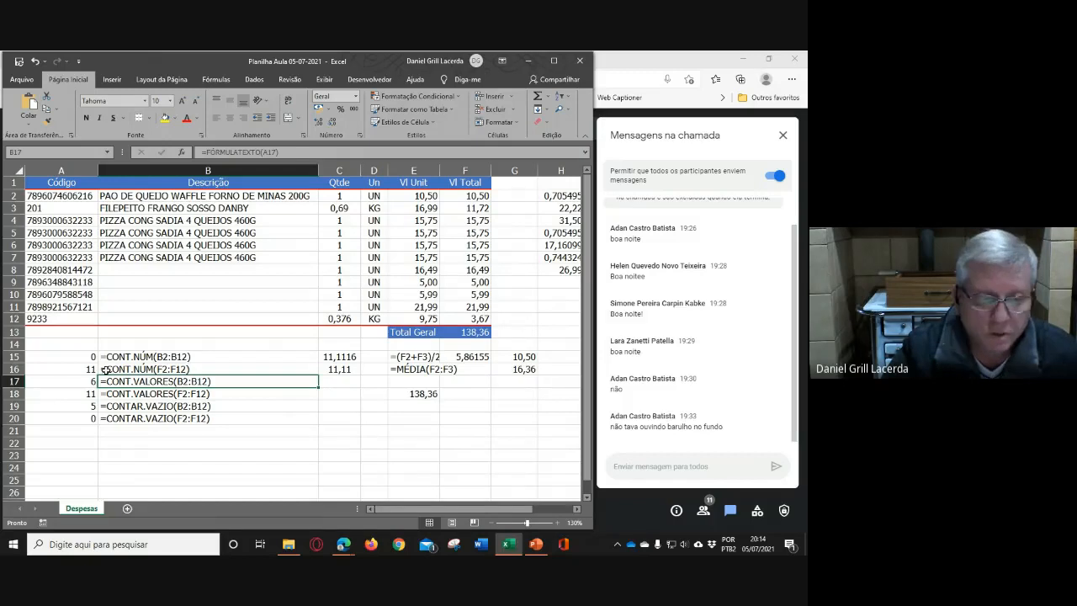
pyautogui.click(132, 357)
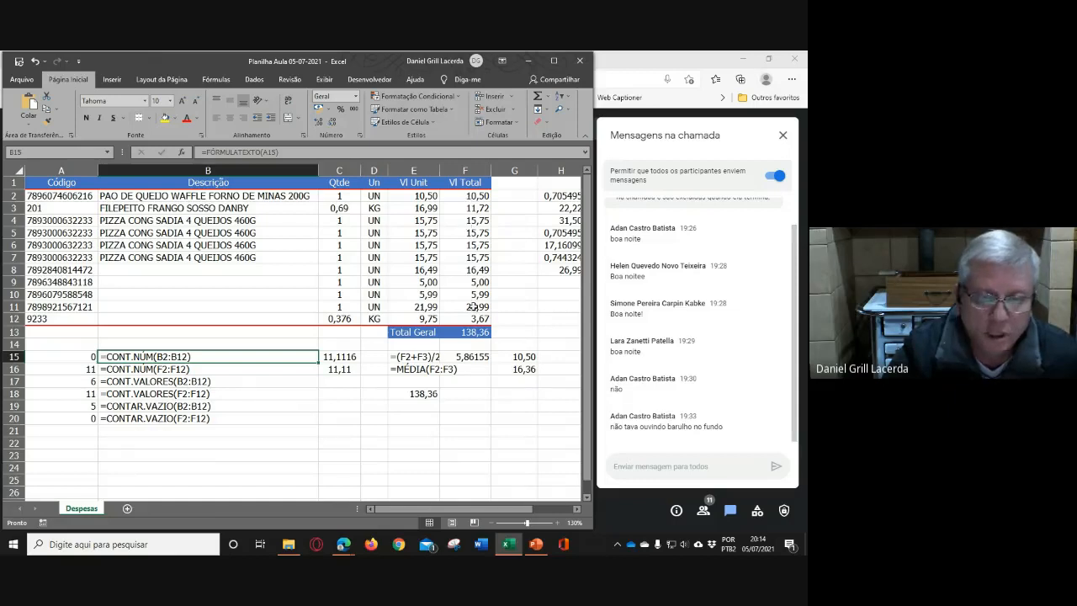
pyautogui.click(133, 383)
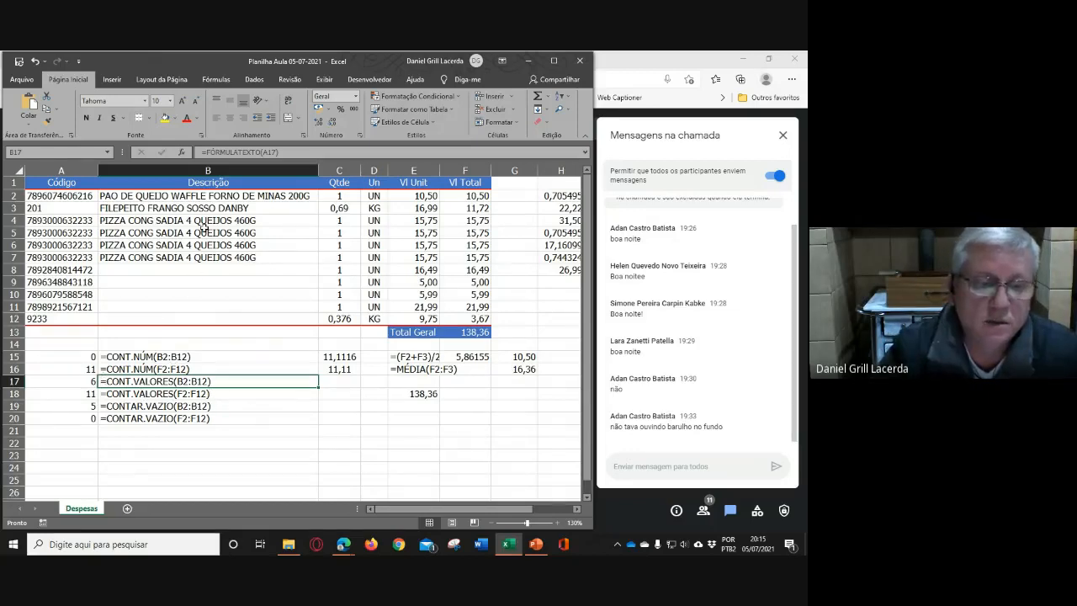
pyautogui.moveTo(261, 198); pyautogui.dragTo(264, 258)
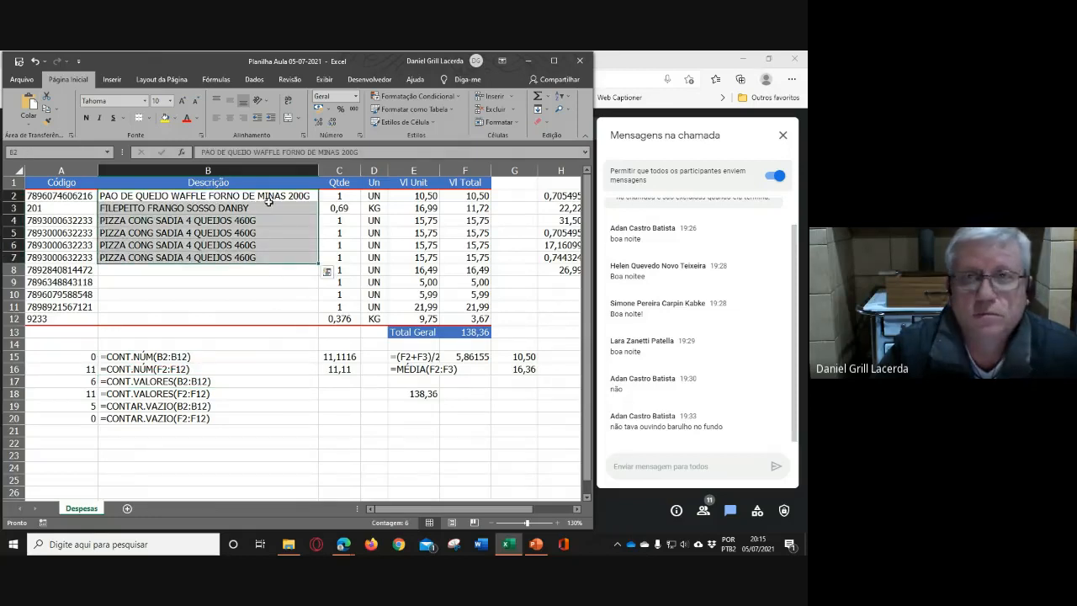
pyautogui.click(130, 389)
pyautogui.click(153, 407)
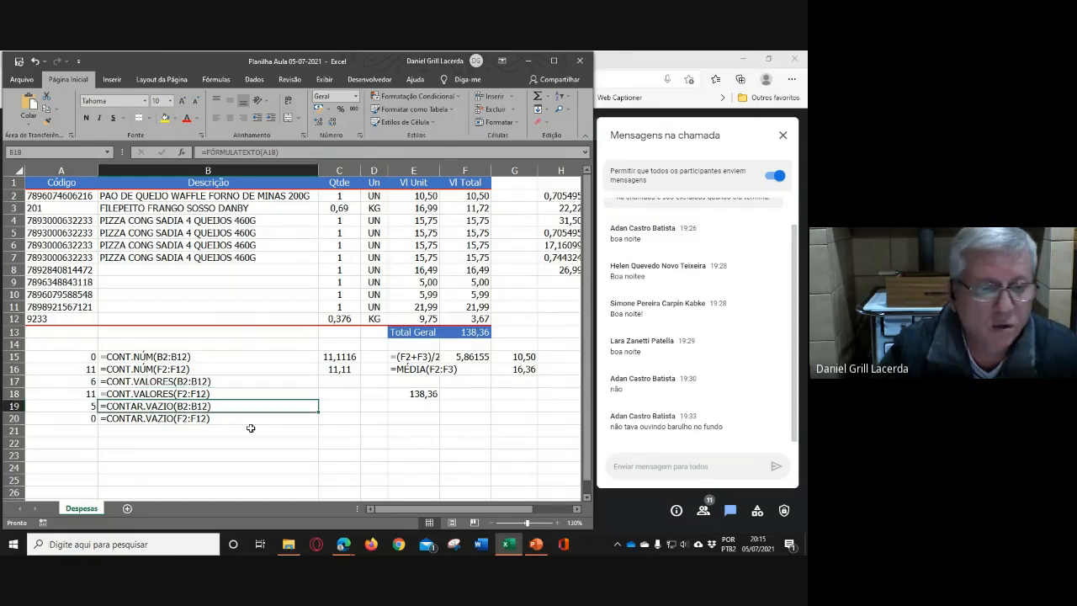
pyautogui.moveTo(157, 269); pyautogui.dragTo(157, 316)
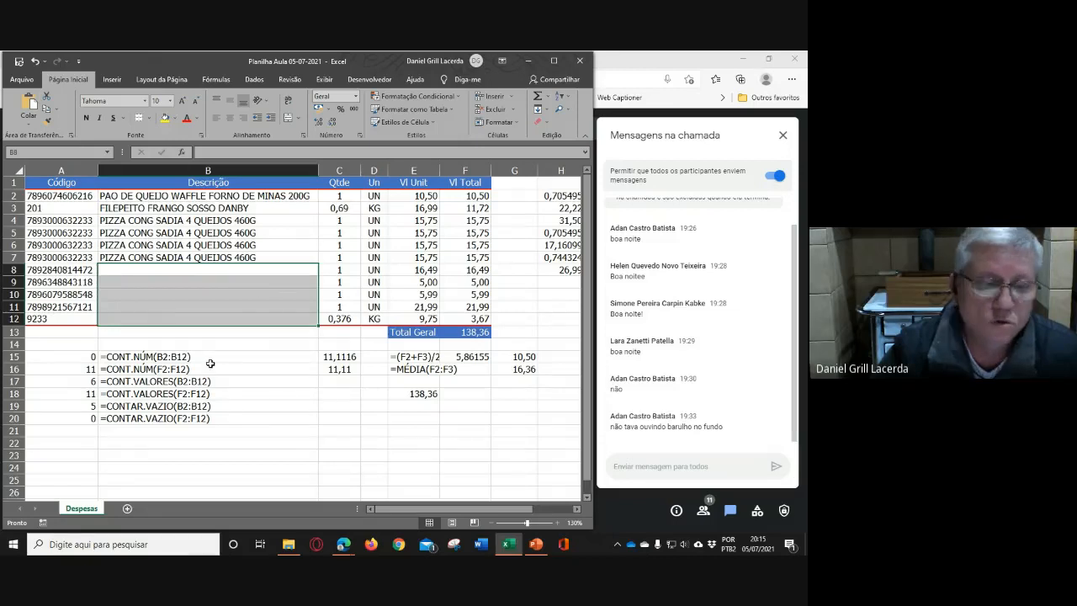
pyautogui.click(149, 419)
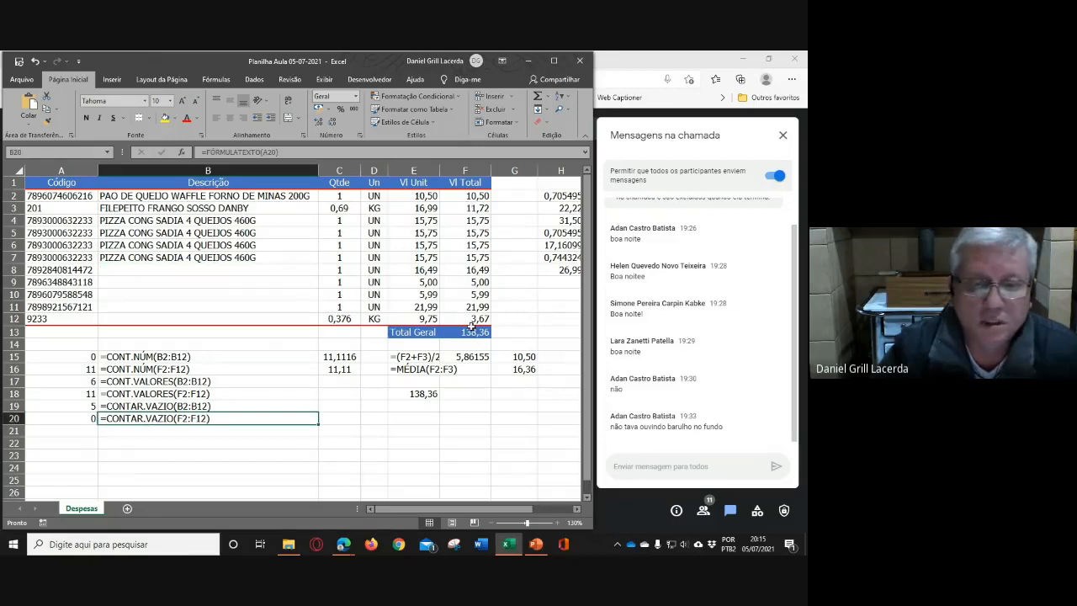
pyautogui.click(466, 456)
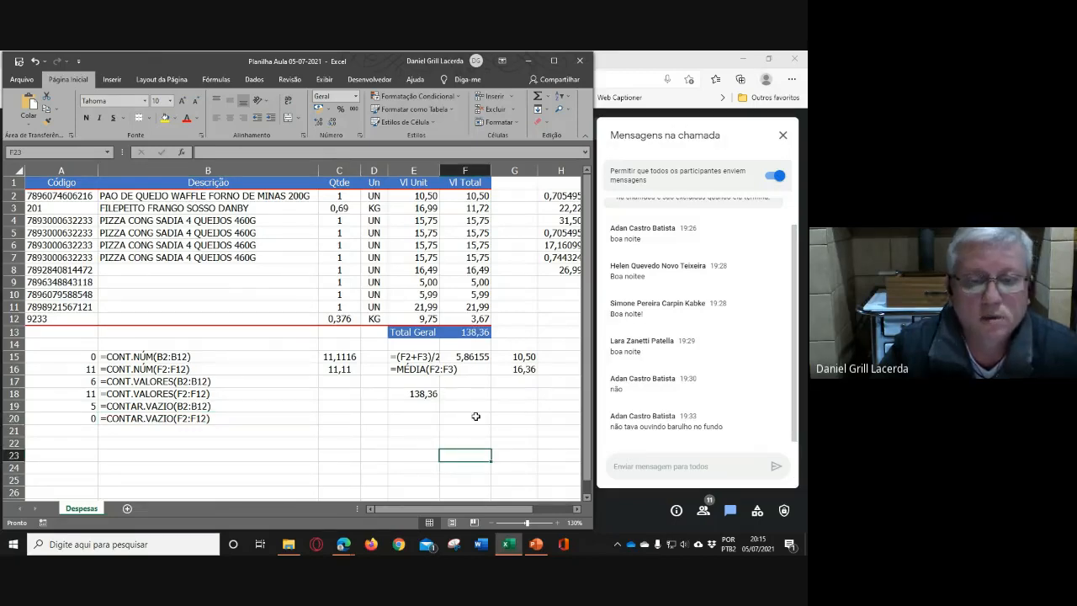
# Enter =SOMA(F2:F12)/CONT.VALORES(F2:F12) in C20 to calculate the Vl Total average by sum and count
pyautogui.click(342, 418)
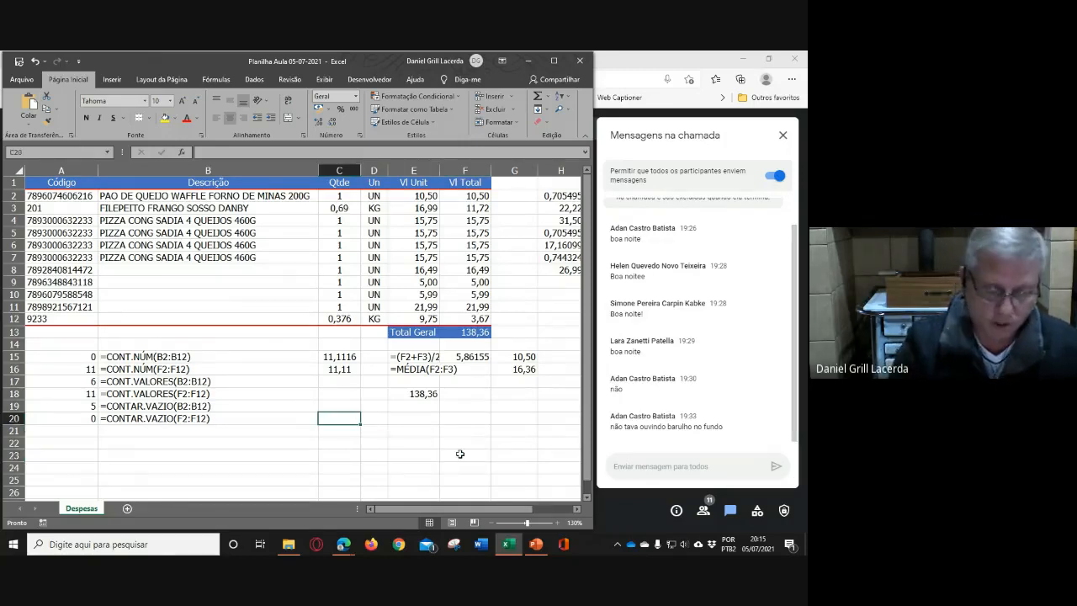
pyautogui.write('=')
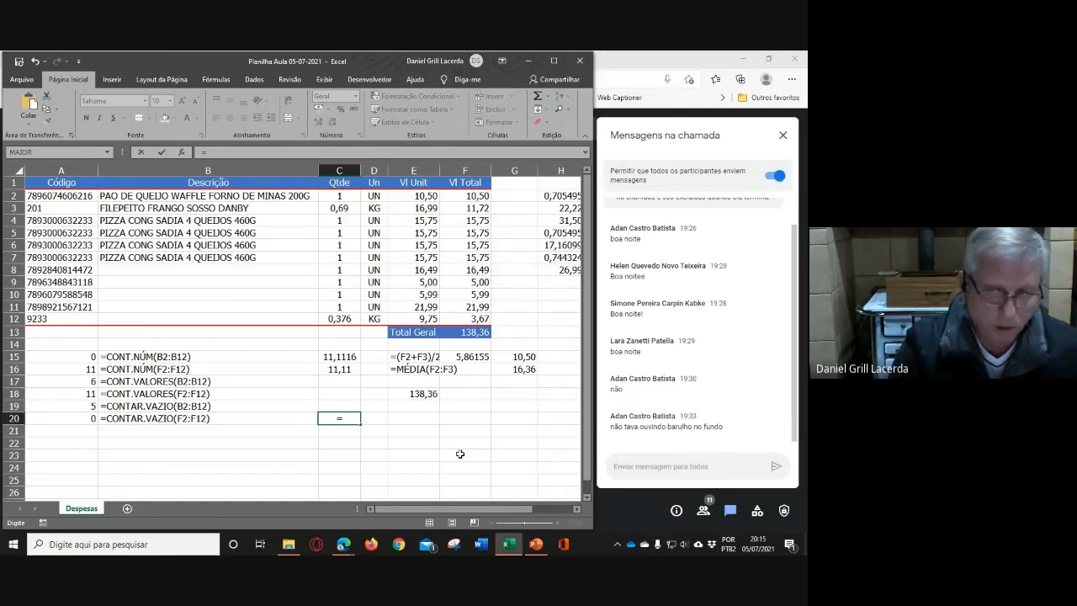
pyautogui.write('SOMA(')
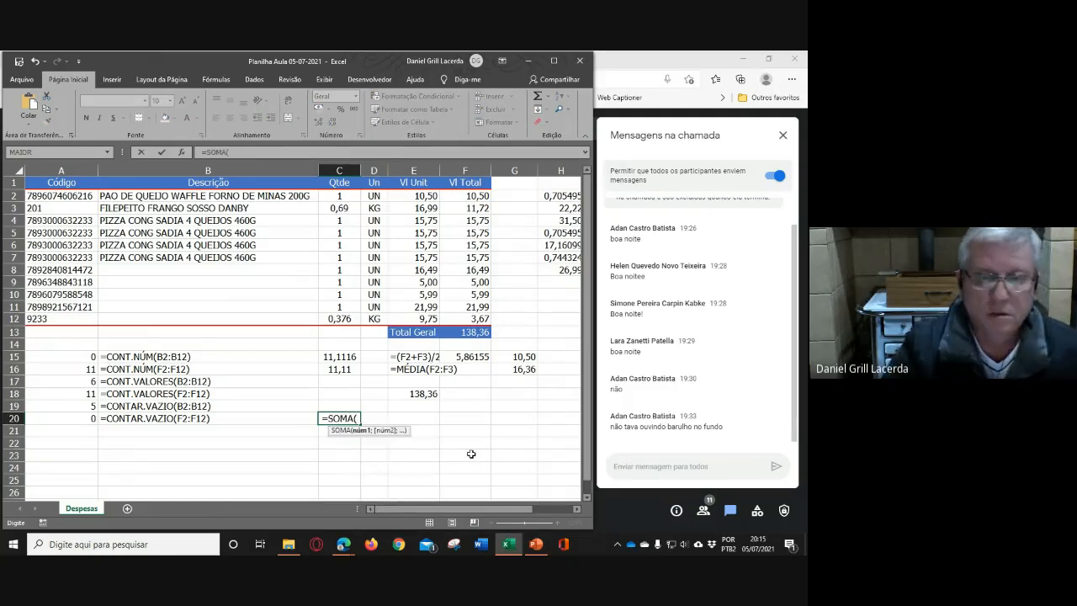
pyautogui.moveTo(470, 193); pyautogui.dragTo(469, 316)
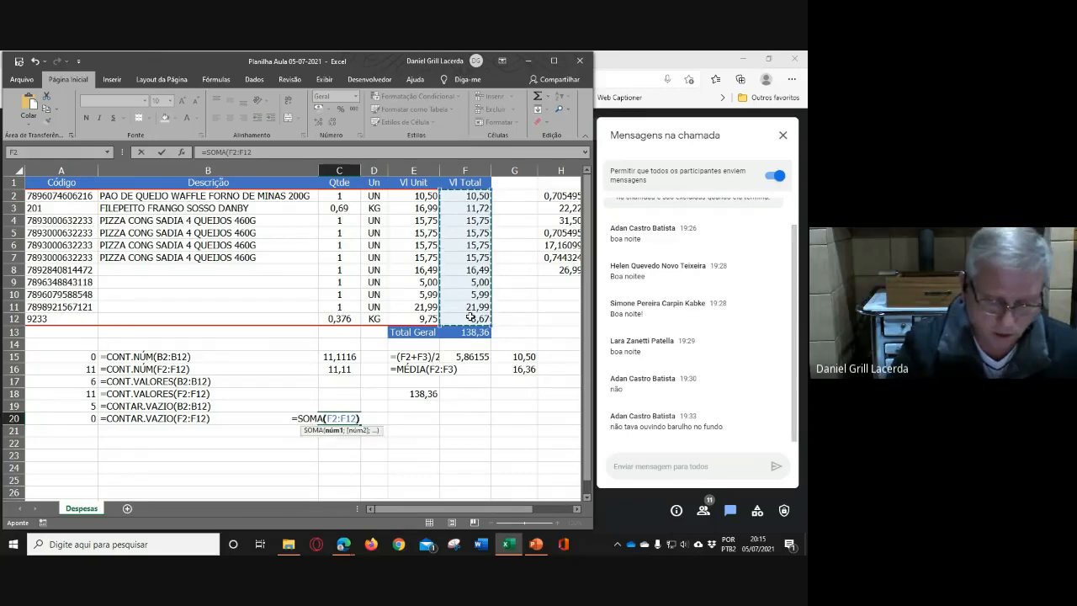
pyautogui.write(')/')
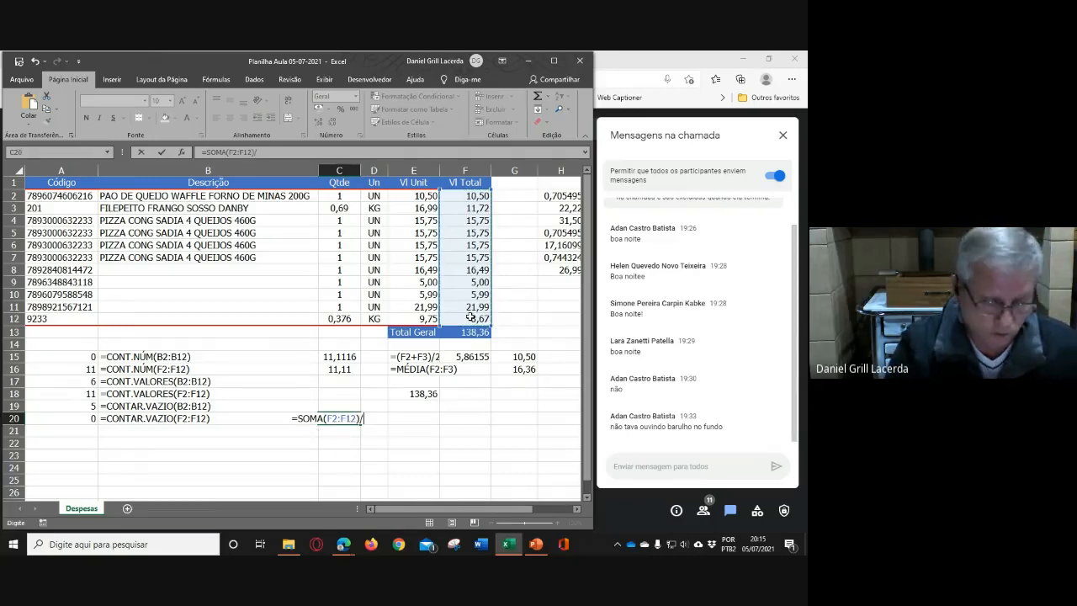
pyautogui.write('CONT')
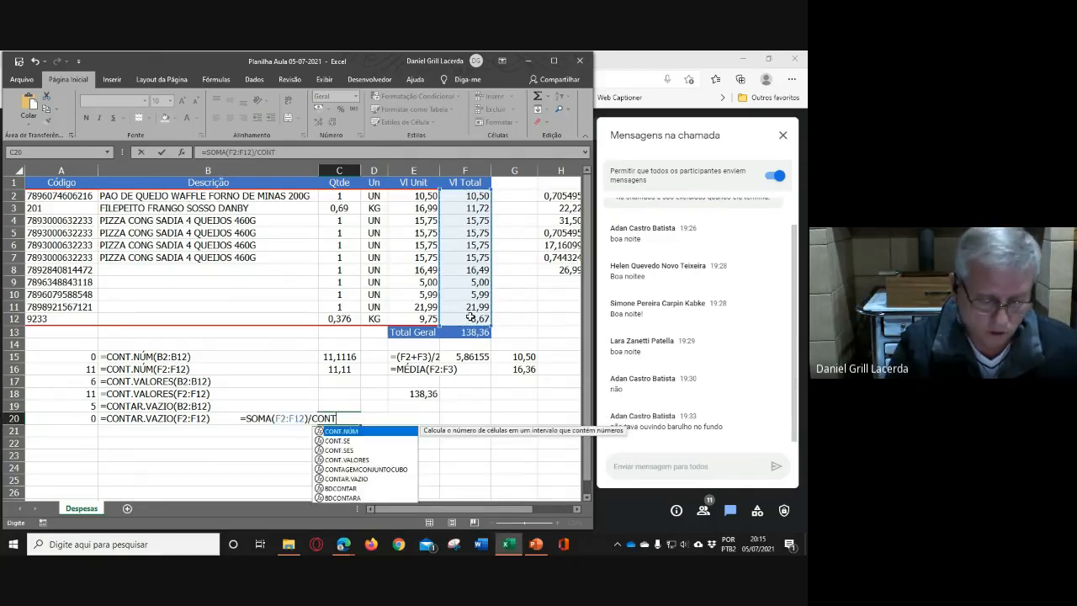
pyautogui.write('.V')
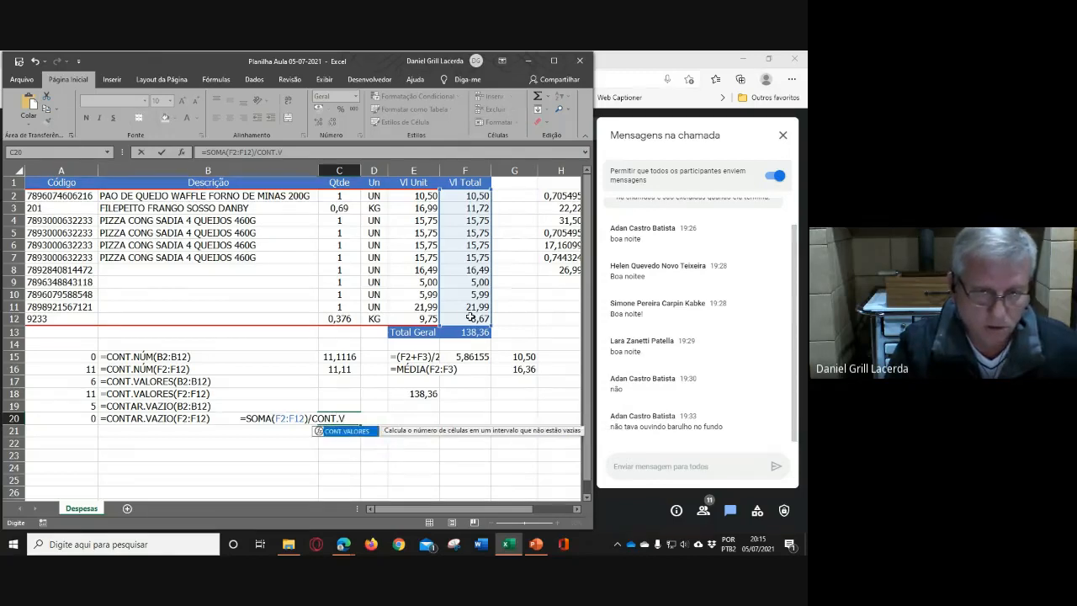
pyautogui.write('A')
pyautogui.press('Tab')
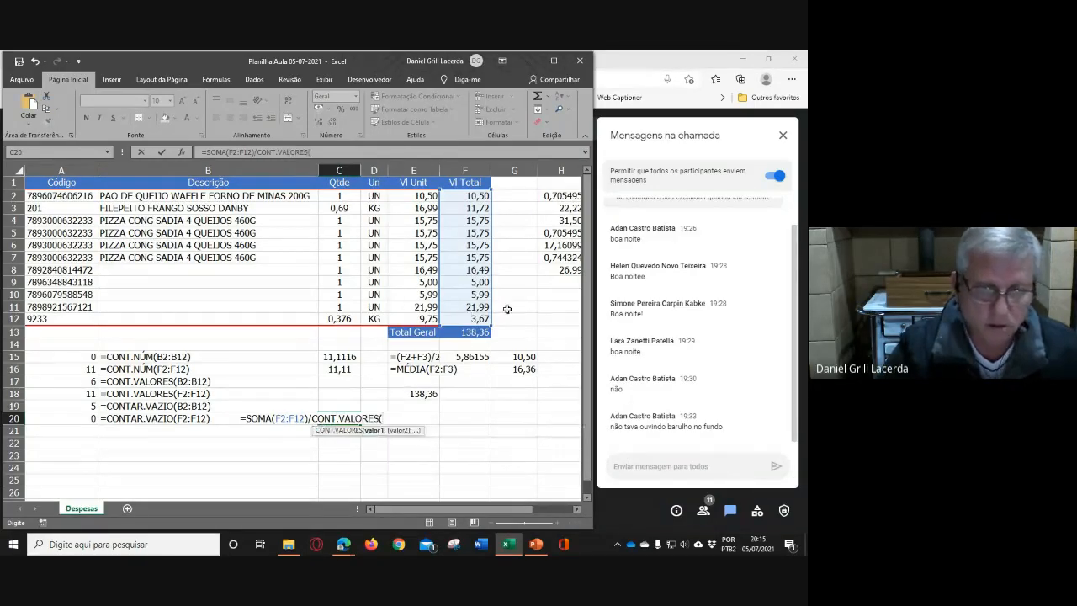
pyautogui.moveTo(476, 196); pyautogui.dragTo(473, 320)
pyautogui.write(')')
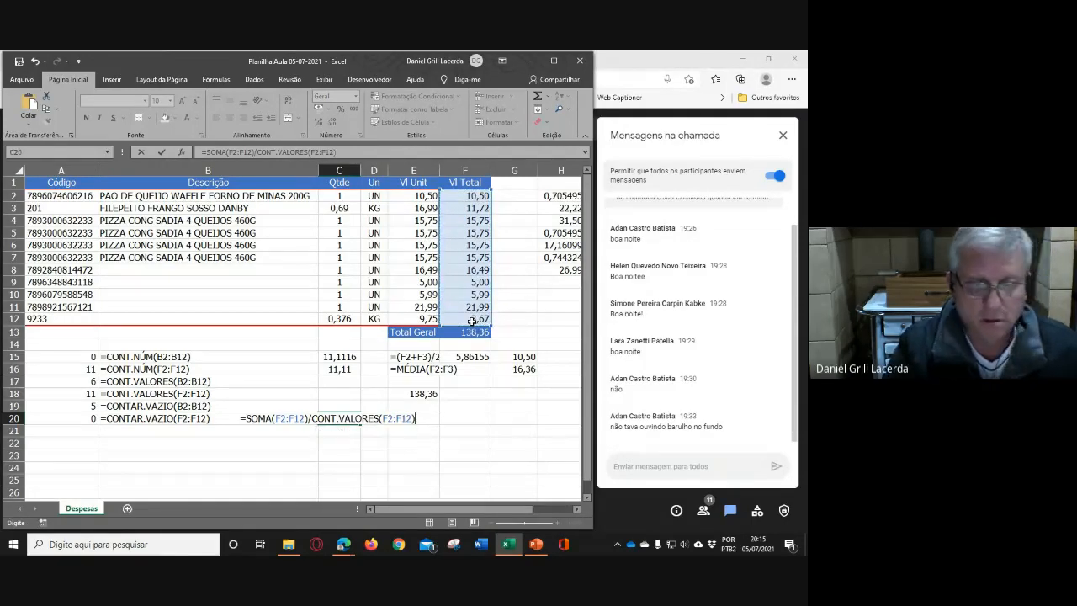
pyautogui.press('Return')
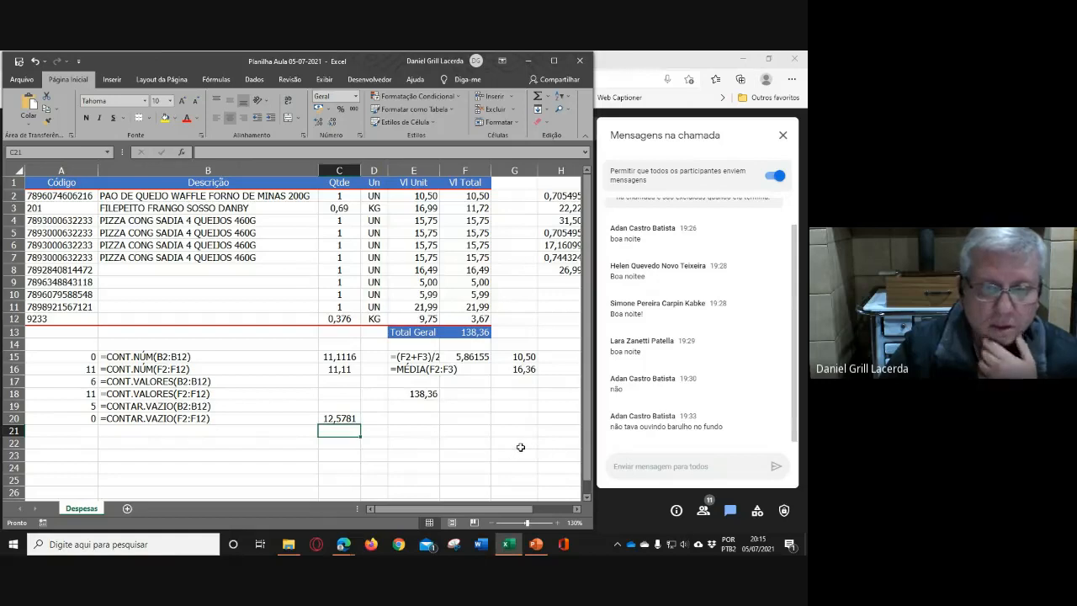
# Enter =MÉDIA(F2:F12) in E20 to calculate the Vl Total average directly
pyautogui.click(403, 420)
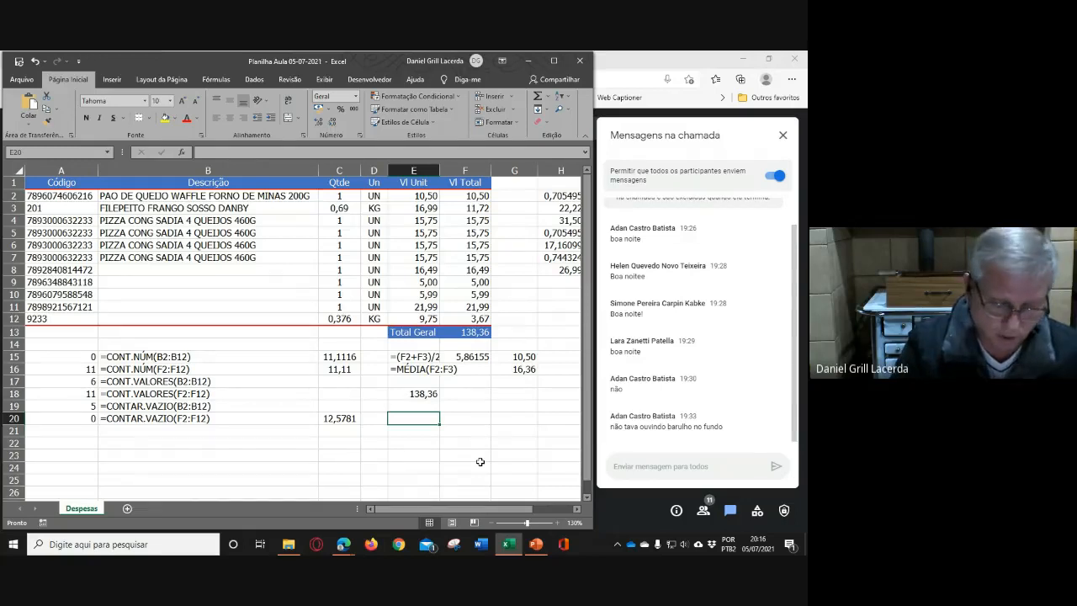
pyautogui.write('=MÉDIA')
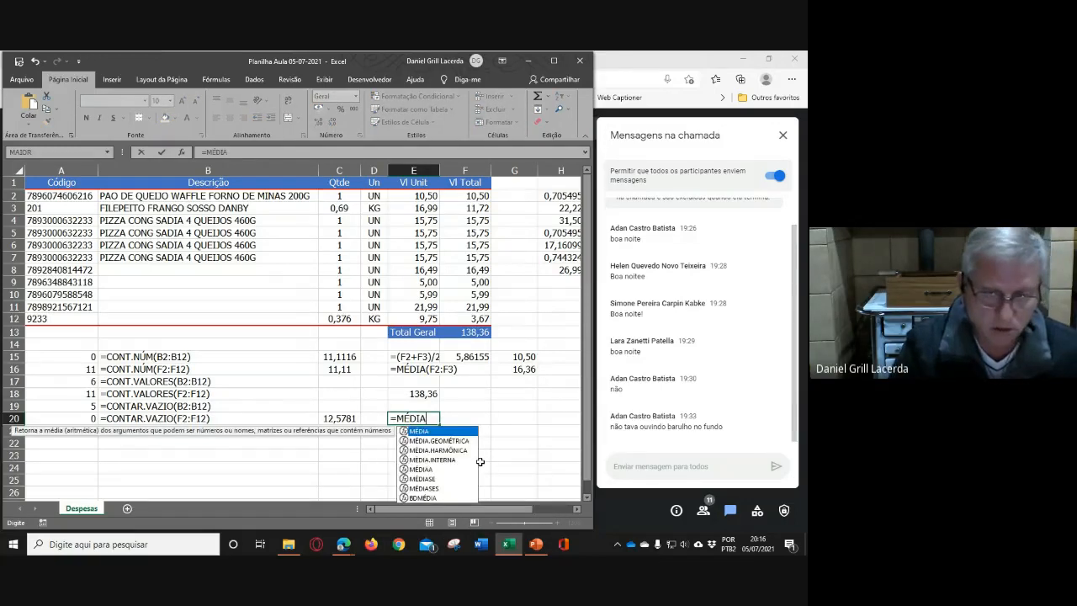
pyautogui.write('(')
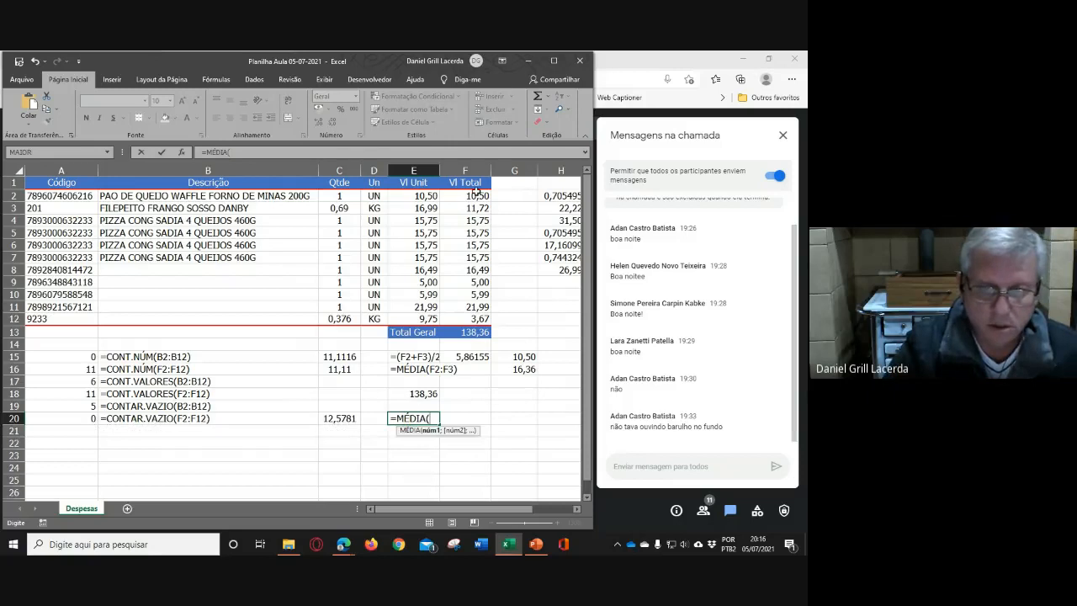
pyautogui.moveTo(476, 194); pyautogui.dragTo(470, 320)
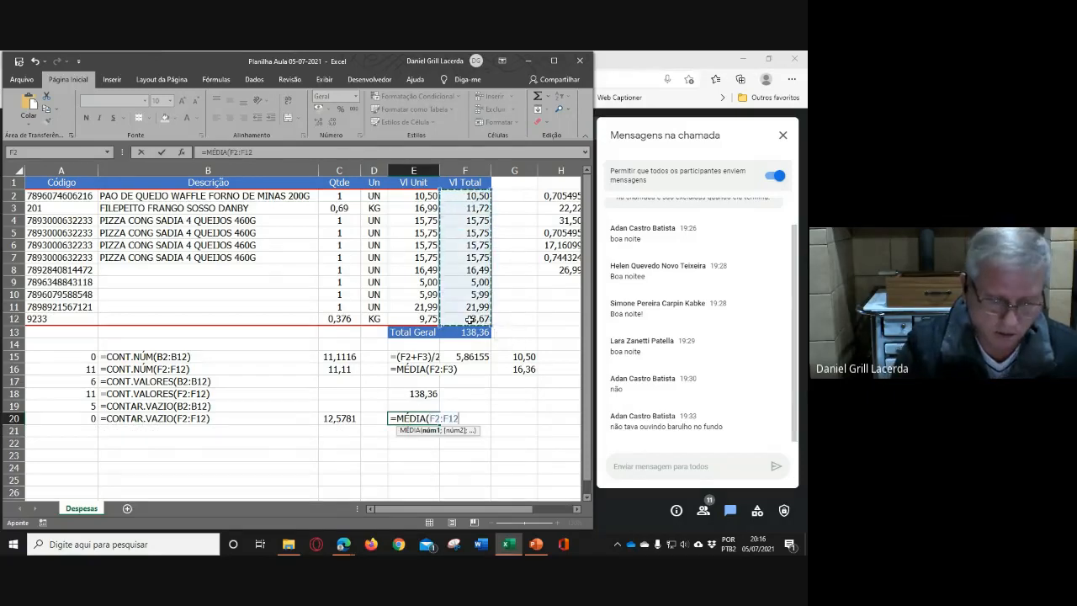
pyautogui.write(')')
pyautogui.press('Return')
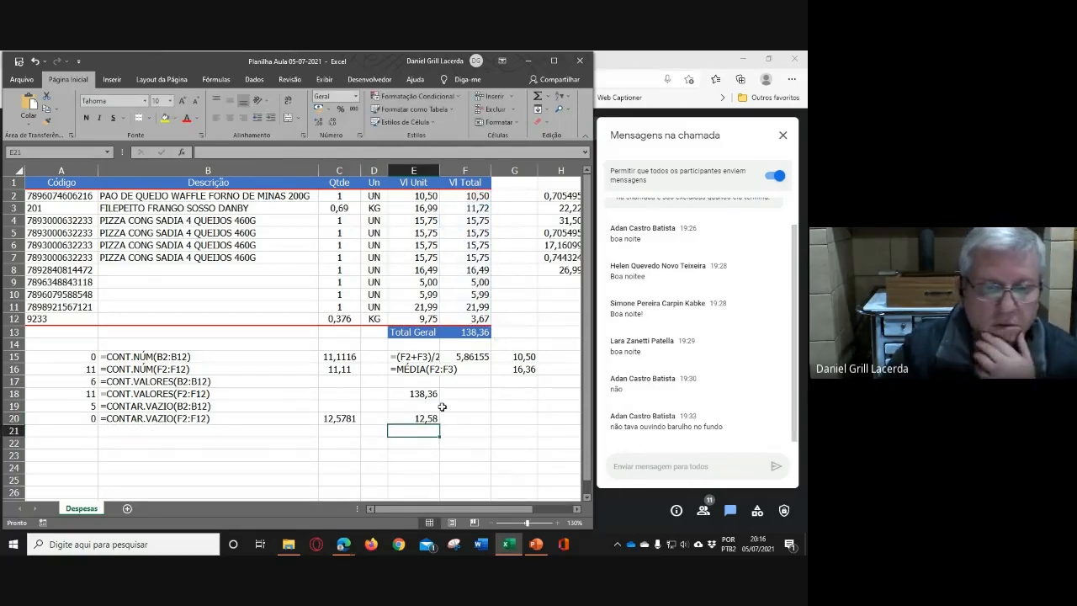
# Increase the number format of the average in E20 to four decimal places
pyautogui.click(427, 418)
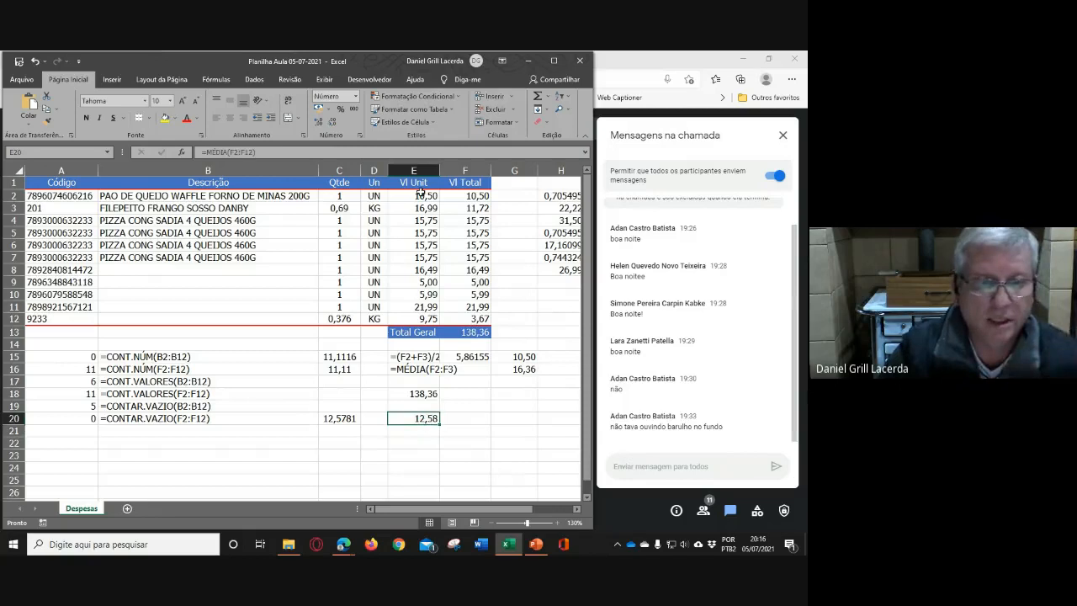
pyautogui.click(319, 124)
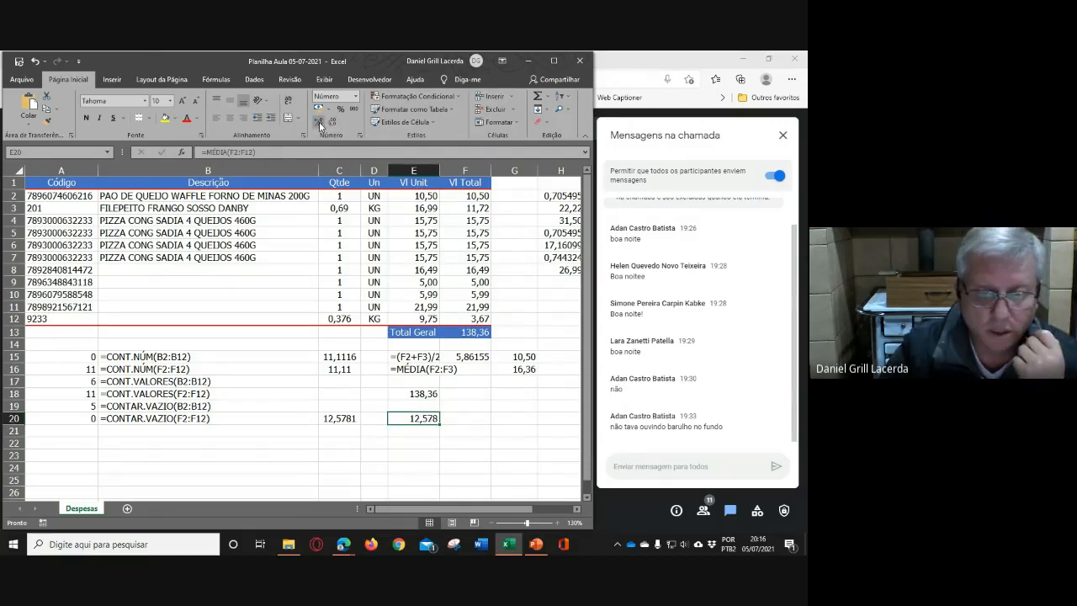
pyautogui.click(319, 123)
pyautogui.click(485, 421)
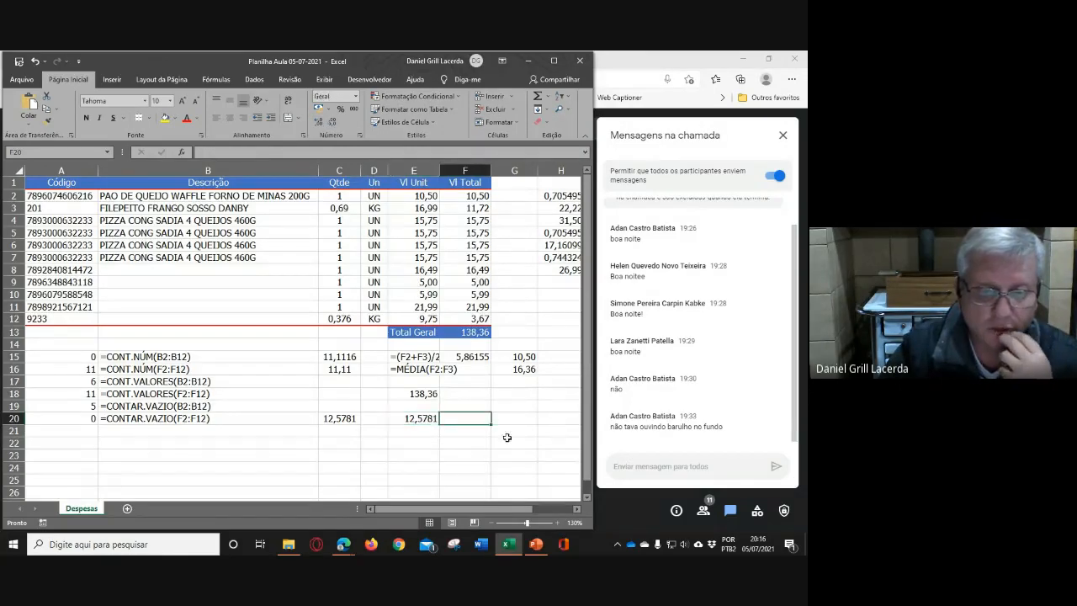
# Move the MÉDIA formula from E20 to C21, directly below the sum-and-count average in C20
pyautogui.click(338, 418)
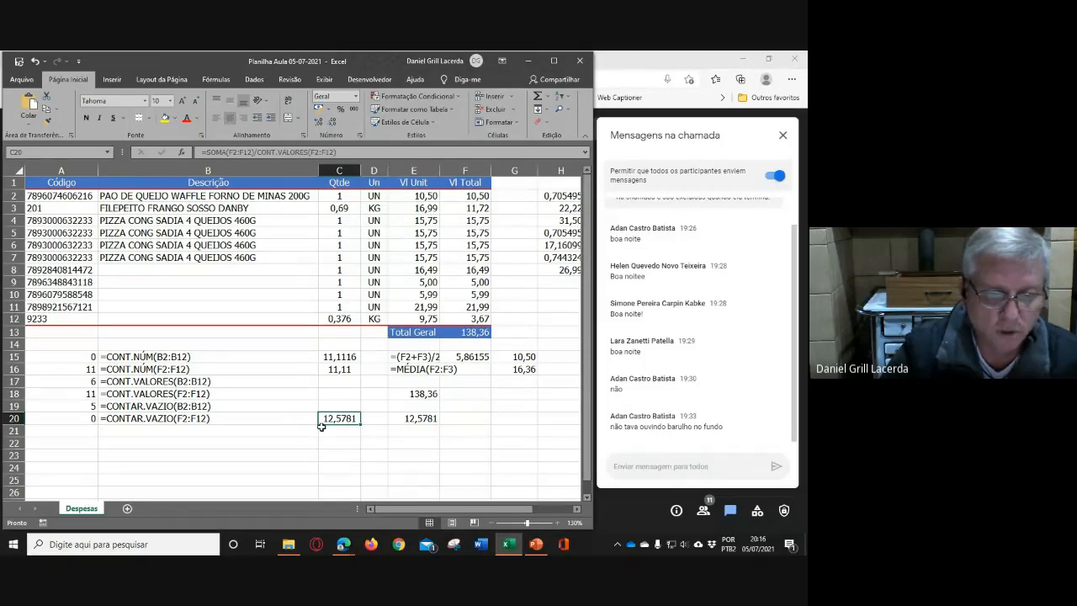
pyautogui.click(329, 432)
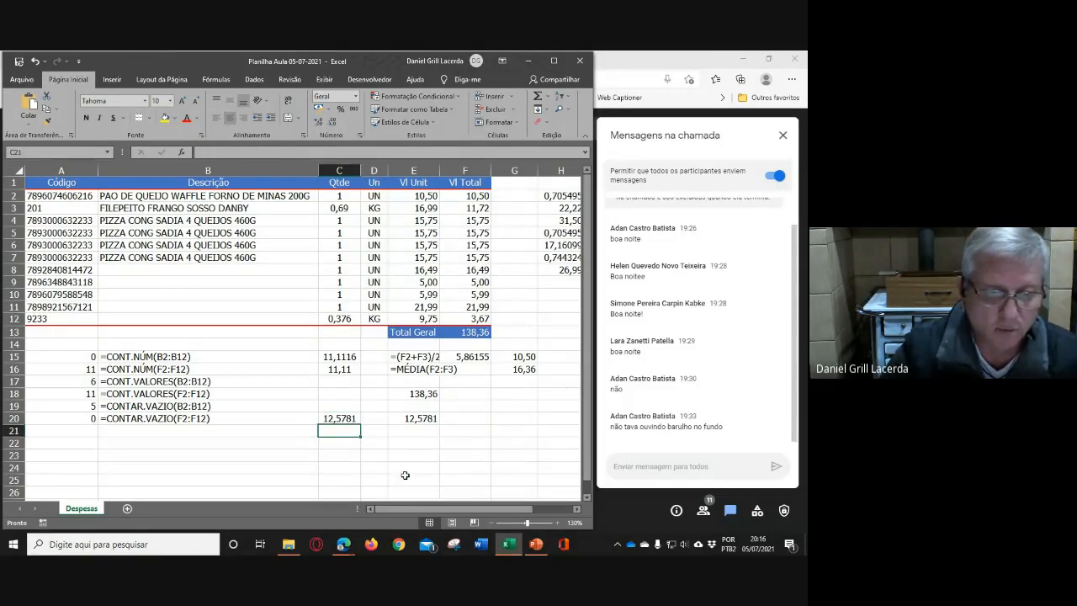
pyautogui.click(414, 423)
pyautogui.moveTo(413, 425); pyautogui.dragTo(329, 437)
# Enter =FÓRMULATEXTO(C20) in E20 to show the formula of the sum-and-count average as text
pyautogui.click(419, 422)
pyautogui.write('=')
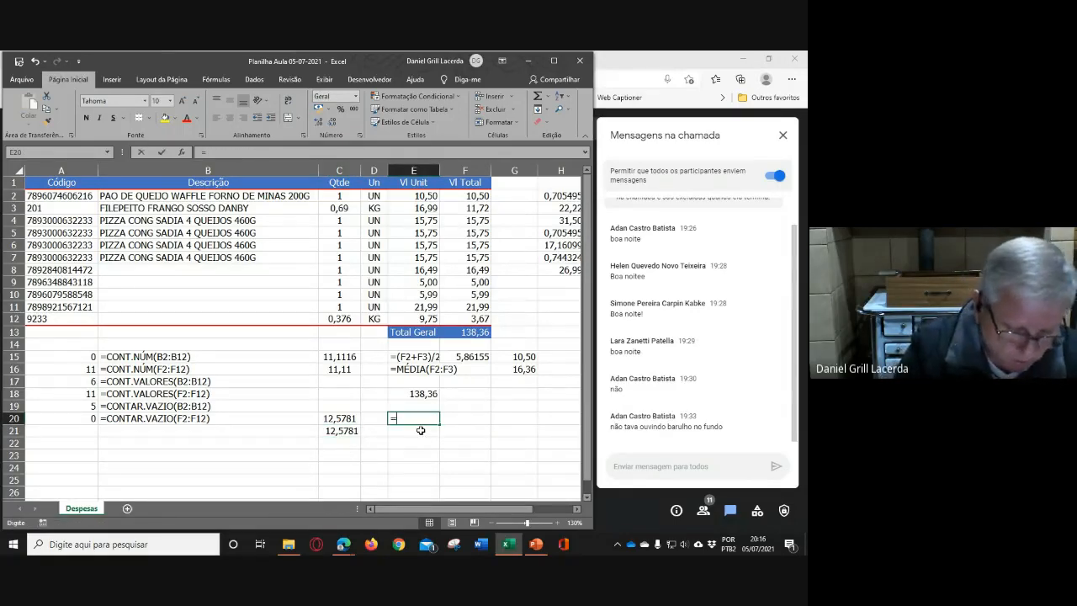
pyautogui.write('F´RO')
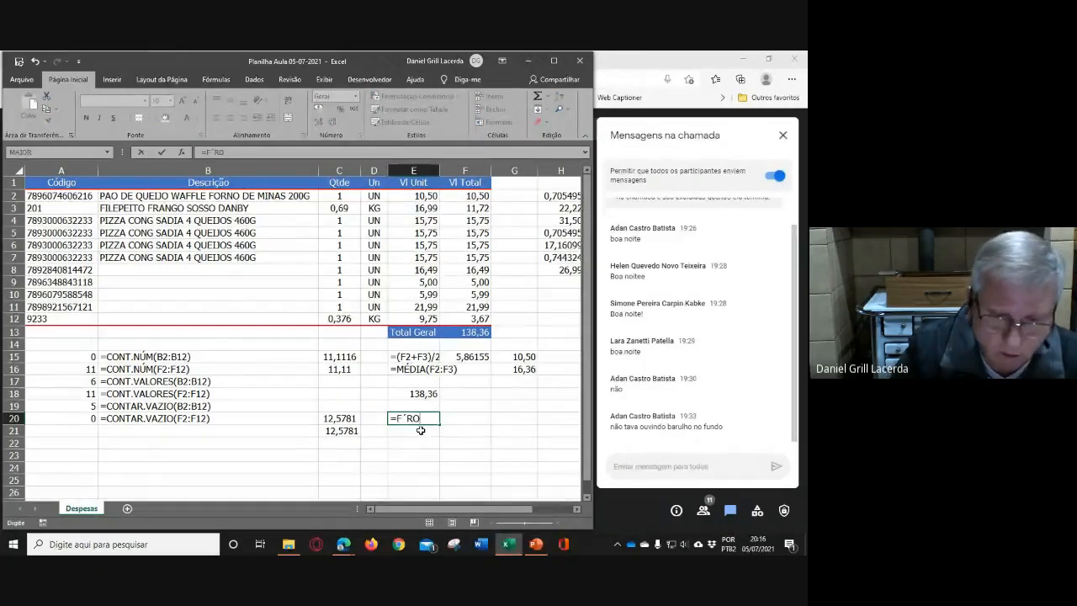
pyautogui.press('BackSpace')
pyautogui.press('BackSpace')
pyautogui.press('BackSpace')
pyautogui.write('OR')
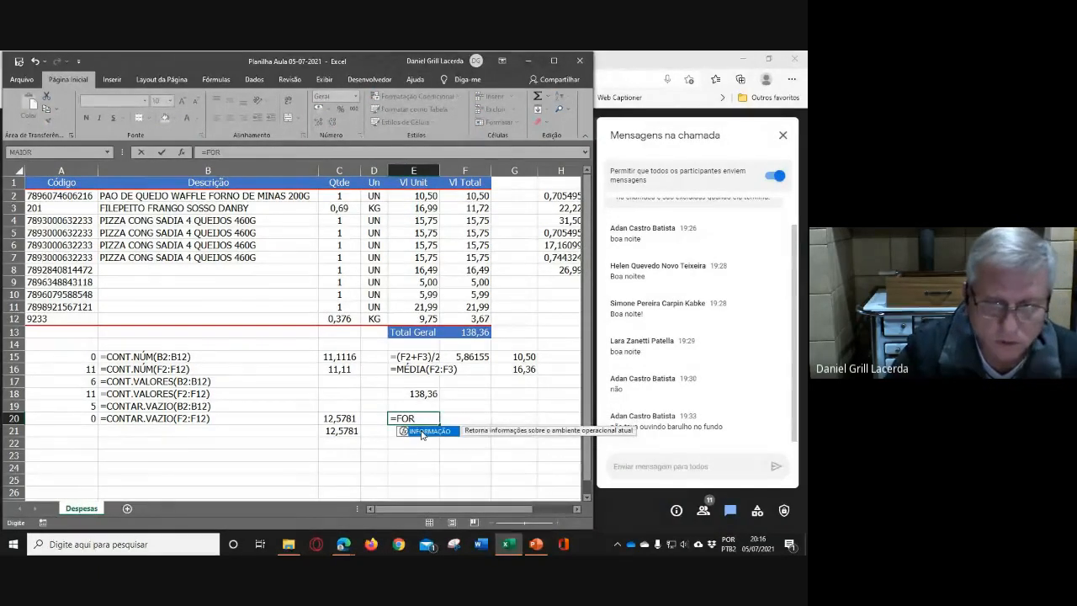
pyautogui.press('BackSpace')
pyautogui.press('BackSpace')
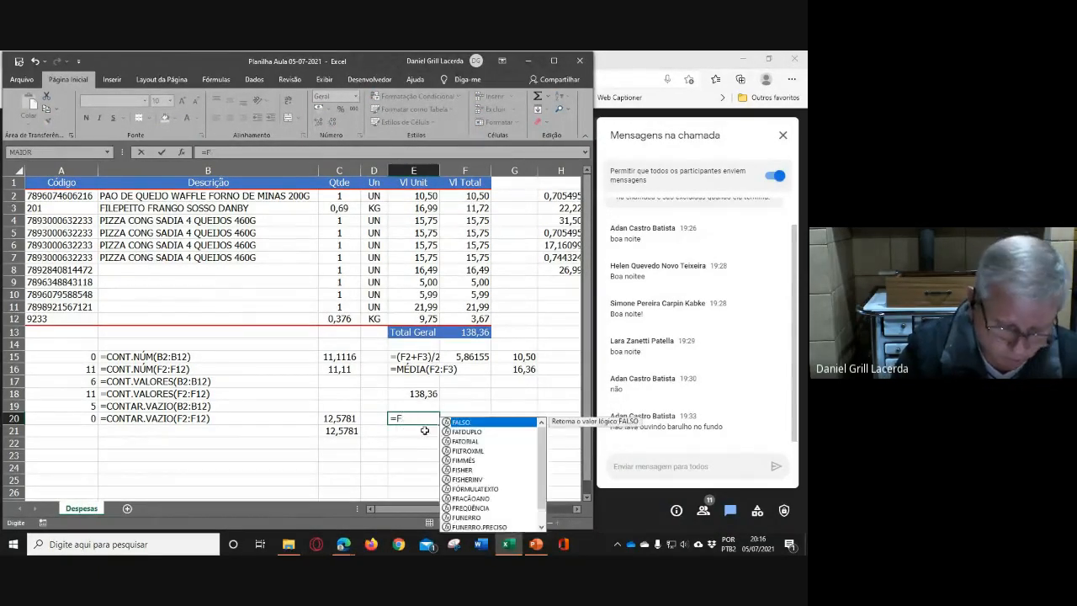
pyautogui.write('ÓR')
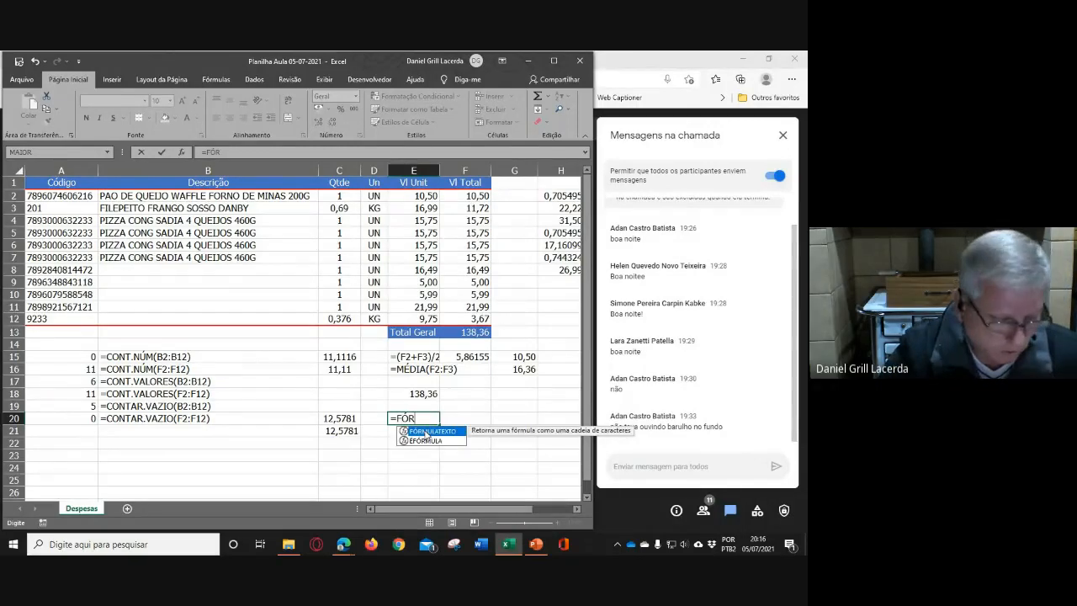
pyautogui.doubleClick(427, 432)
pyautogui.click(340, 418)
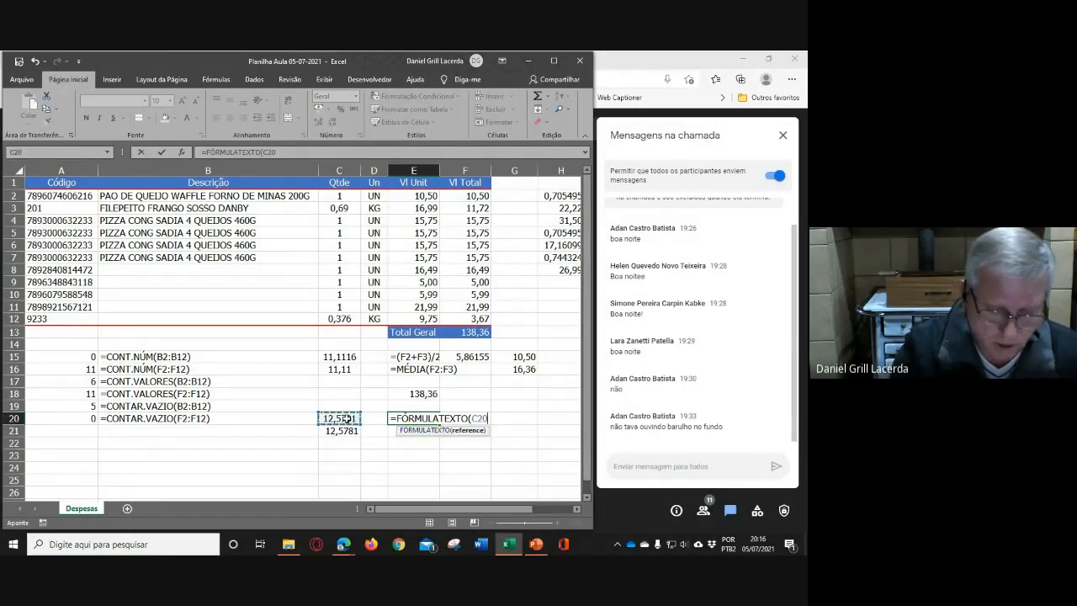
pyautogui.write(')')
pyautogui.press('Return')
# Fill the FÓRMULATEXTO formula from E20 down to E21 to show the formula behind C21
pyautogui.click(434, 422)
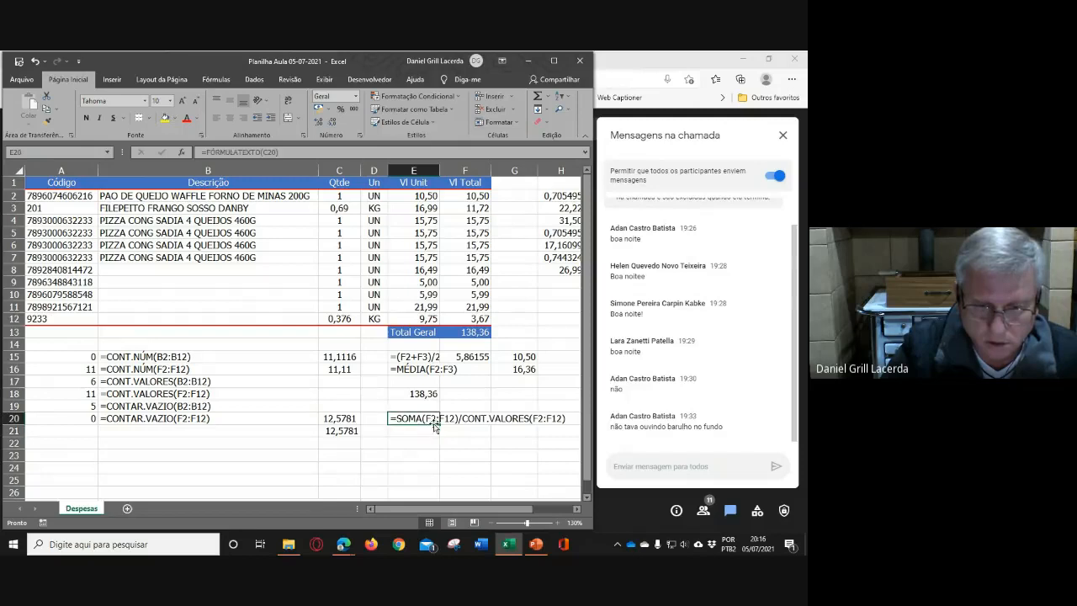
pyautogui.moveTo(439, 424); pyautogui.dragTo(438, 436)
pyautogui.click(465, 467)
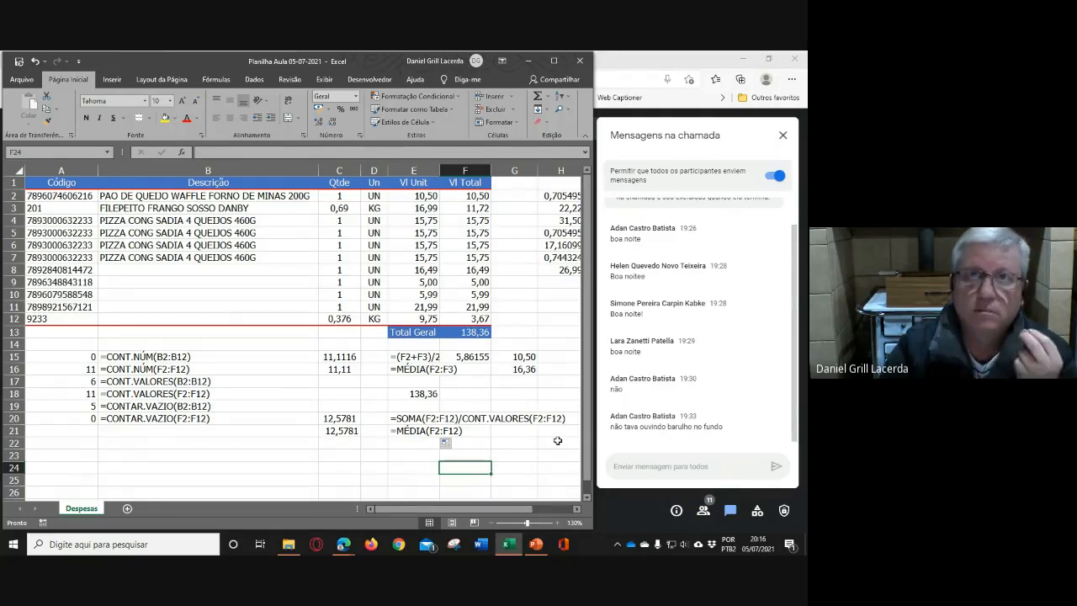
# Compare the averaging formulas shown in E20 and E21 with each other and with the earlier pair in E15 and E16
pyautogui.click(411, 418)
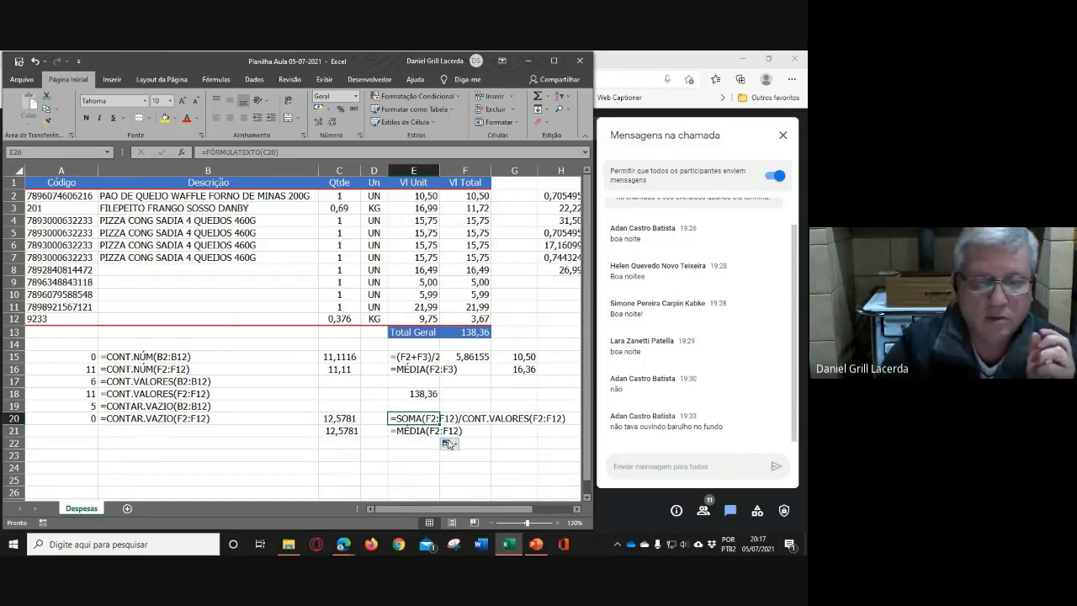
pyautogui.press('Down')
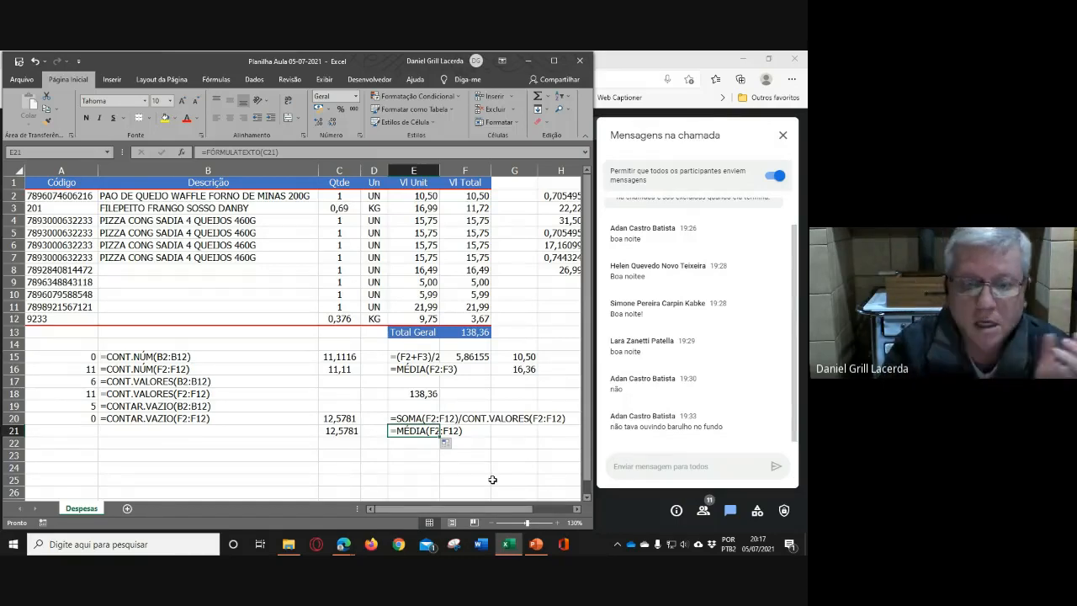
pyautogui.click(407, 419)
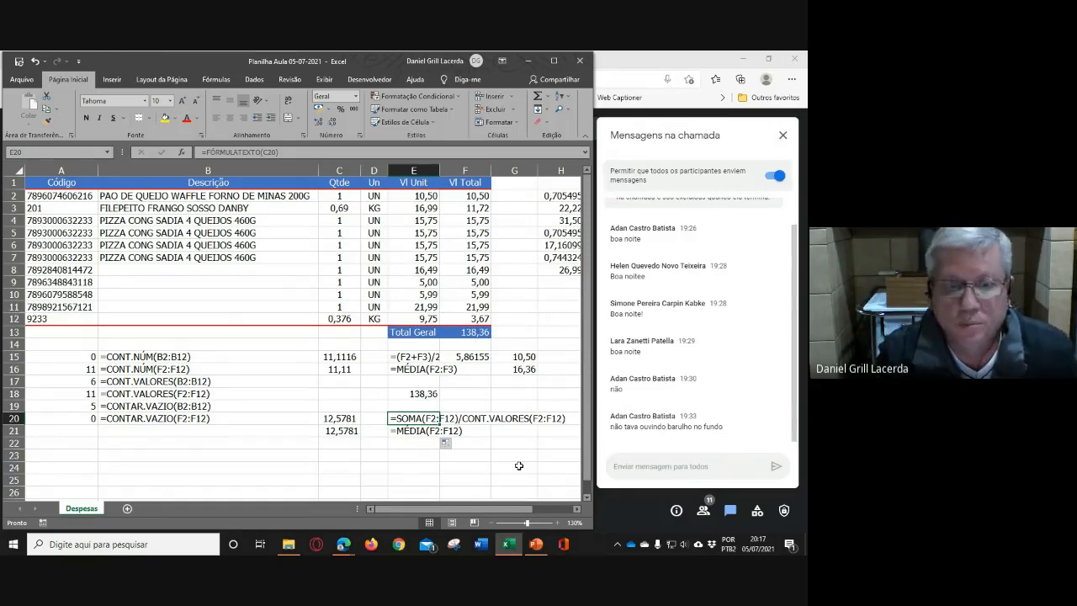
pyautogui.click(407, 358)
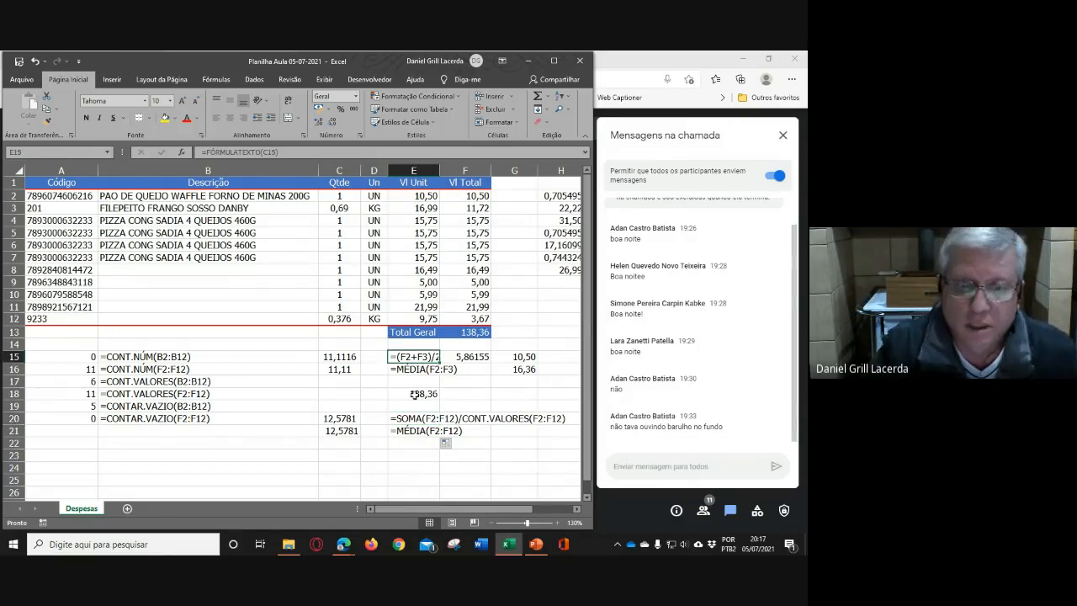
pyautogui.press('Down')
pyautogui.click(406, 431)
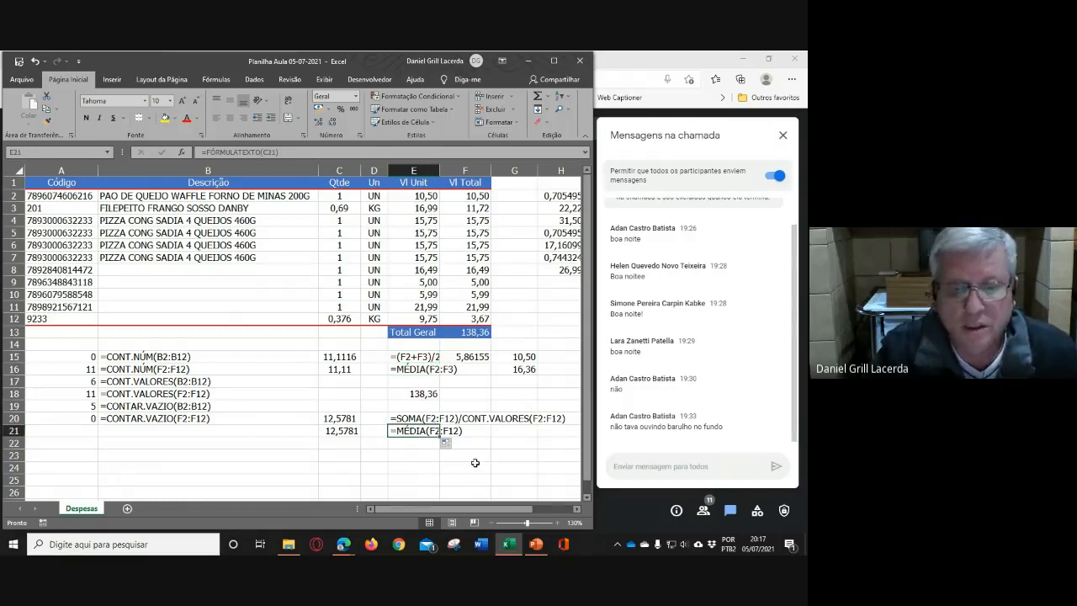
pyautogui.press('Up')
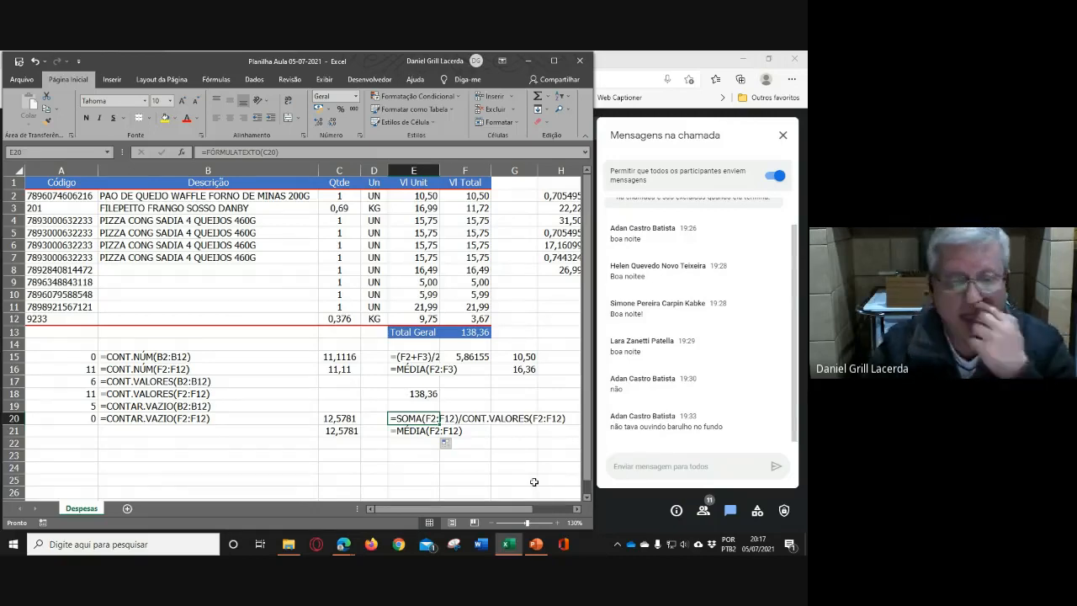
pyautogui.click(507, 469)
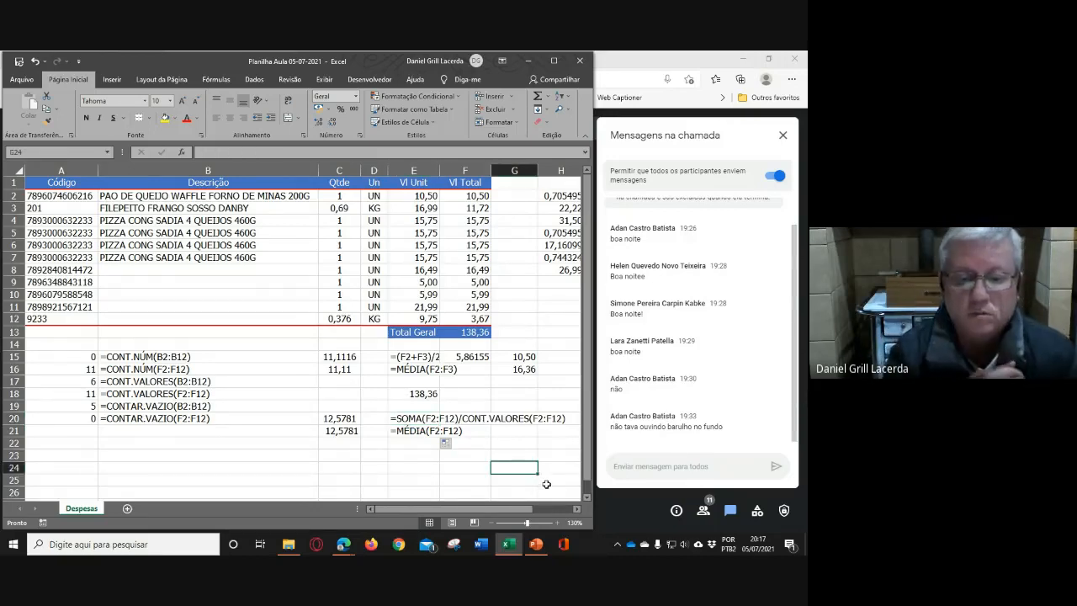
pyautogui.click(409, 419)
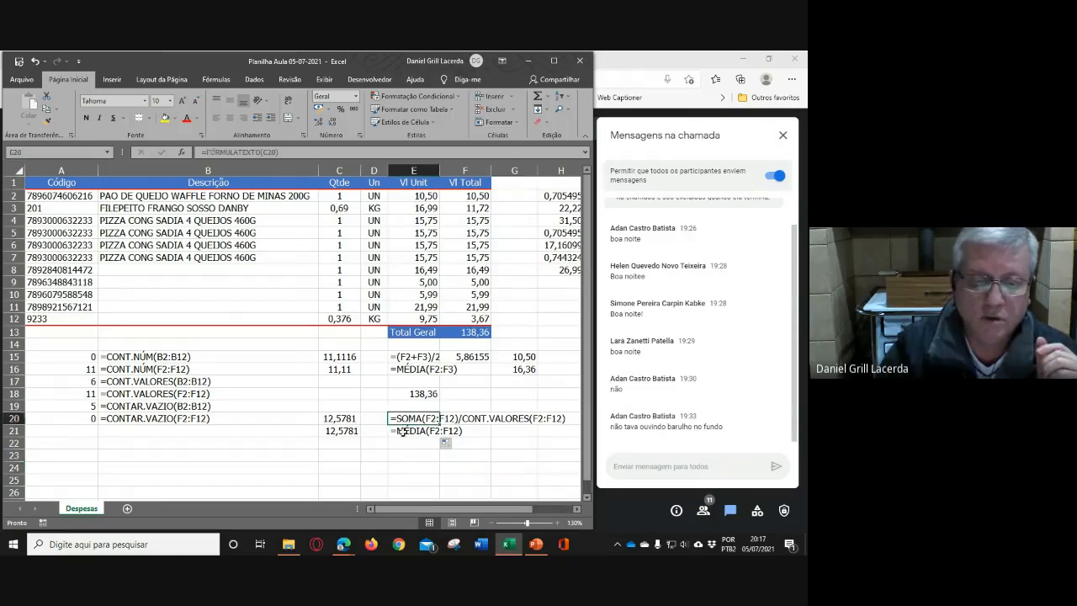
pyautogui.click(404, 431)
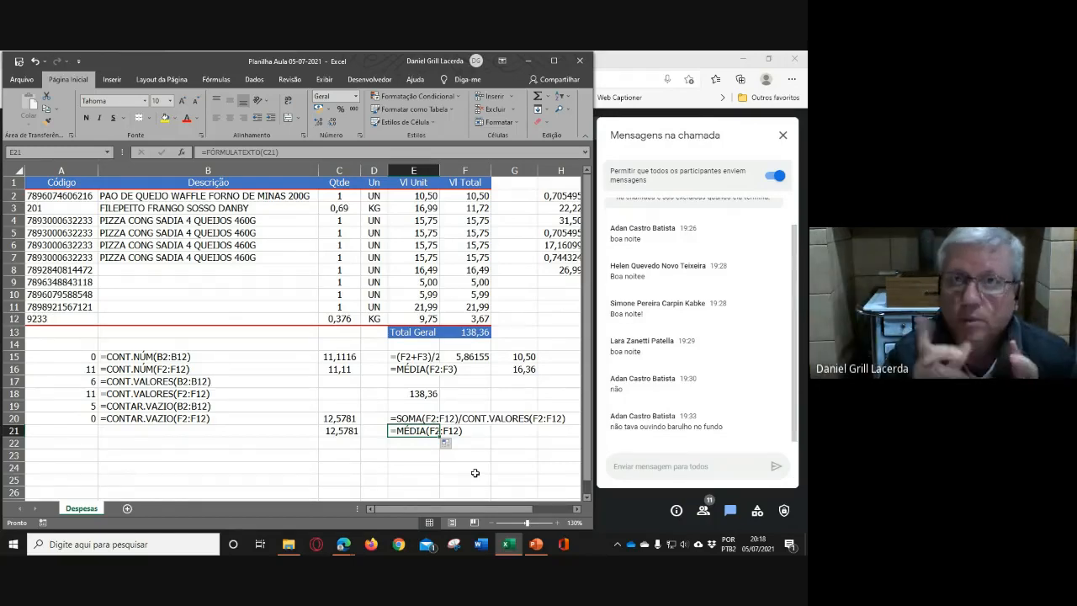
# Review the Descrição range B2:B12 and add the labels "Já foram digitados" in B23 and "Faltam ser digitados" in B24
pyautogui.click(189, 271)
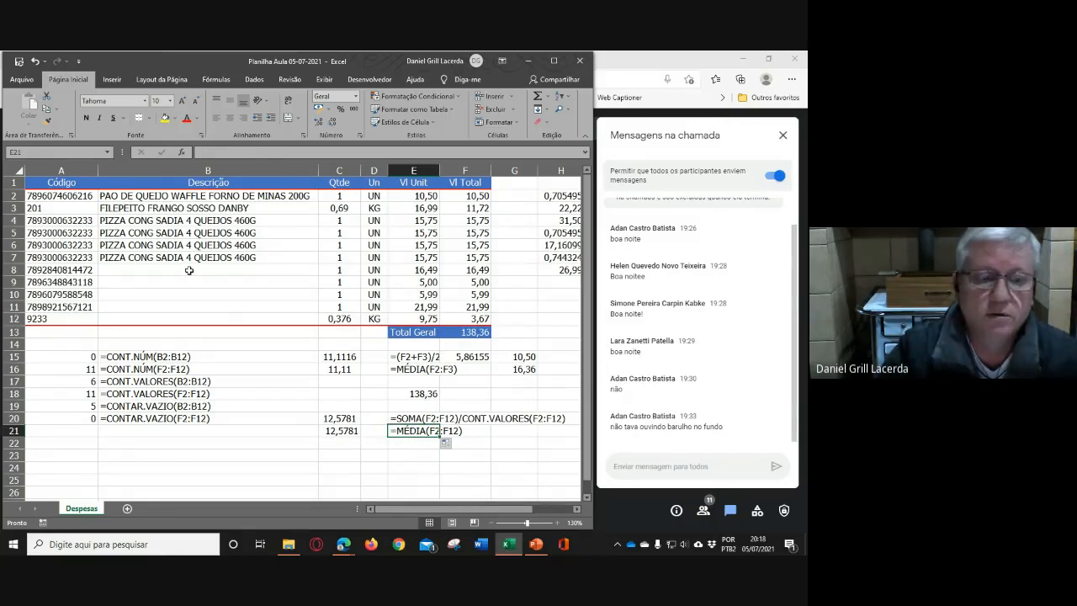
pyautogui.moveTo(282, 197); pyautogui.dragTo(289, 322)
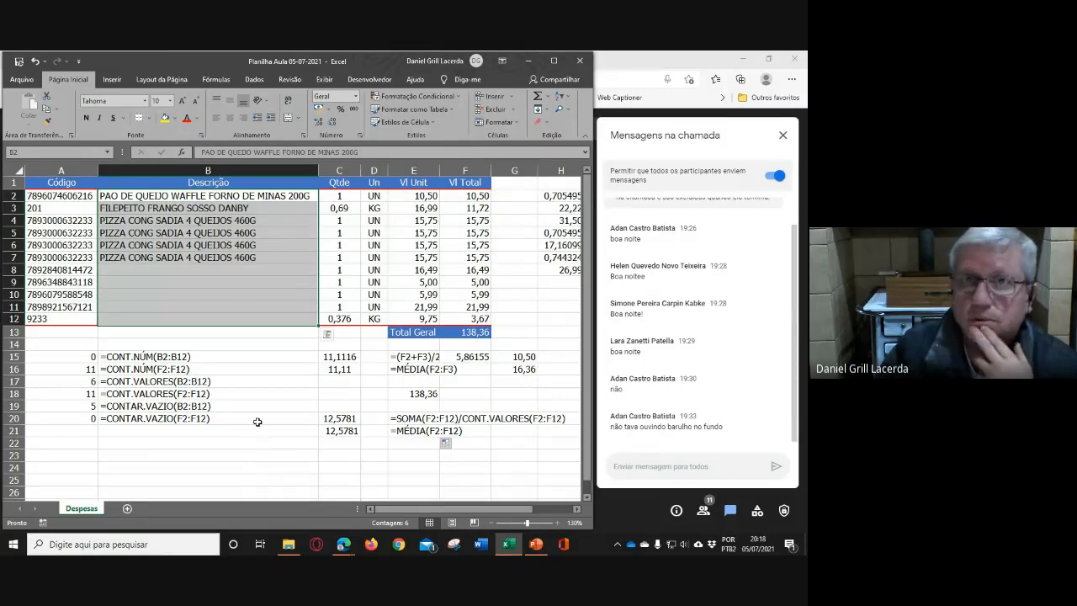
pyautogui.click(164, 455)
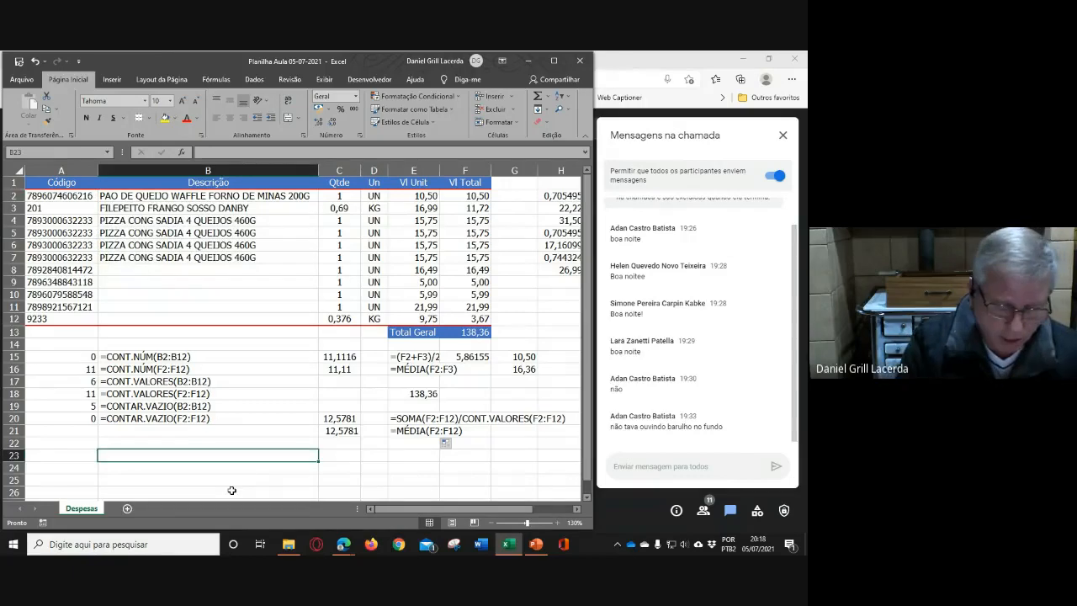
pyautogui.write('J')
pyautogui.press('capslock')
pyautogui.write('á foram digitados')
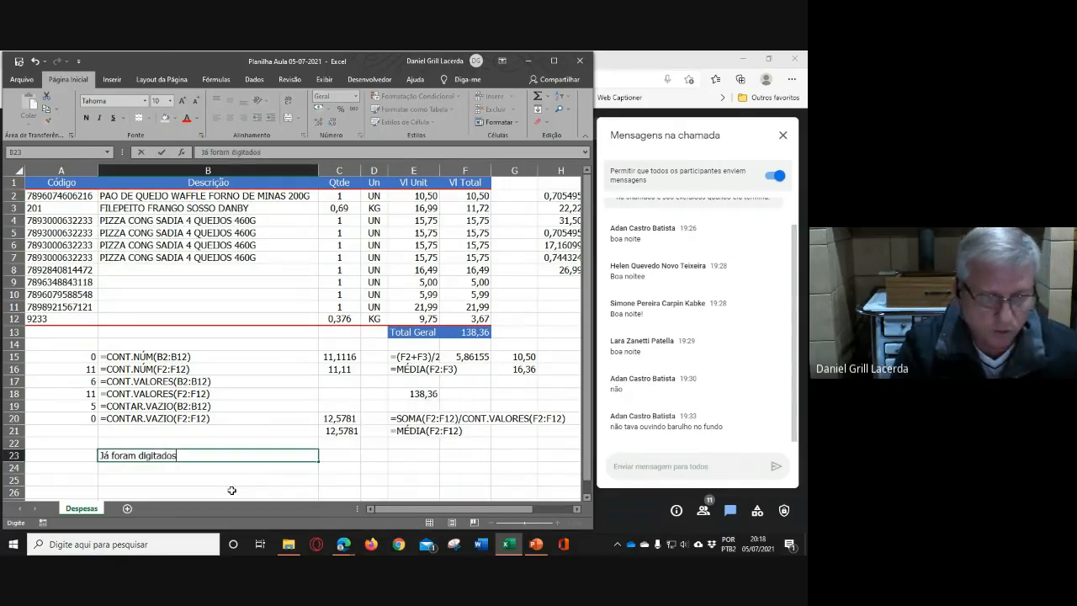
pyautogui.press('Return')
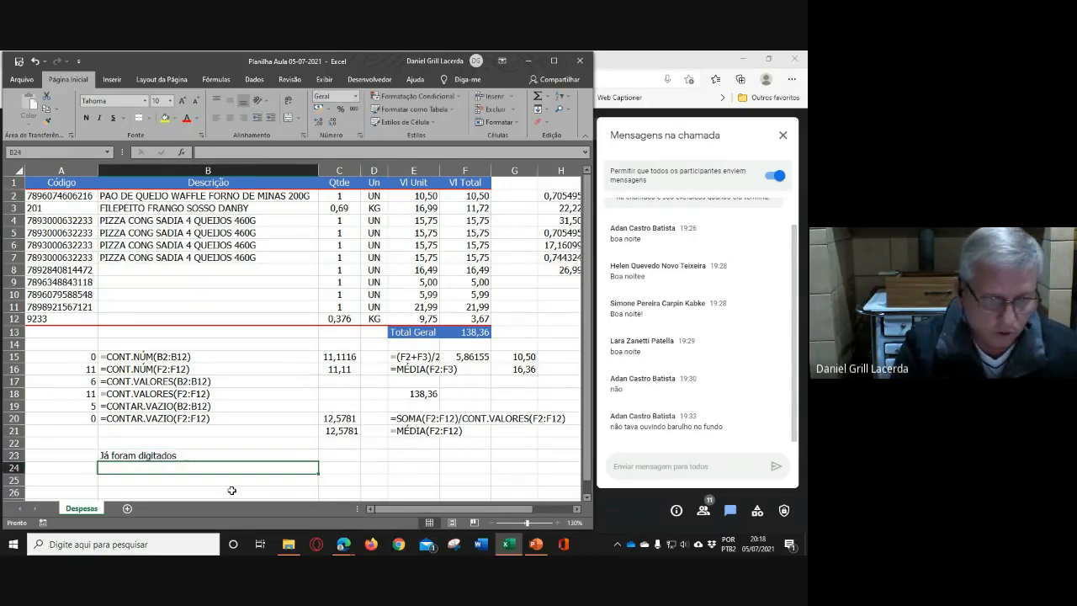
pyautogui.write('Falta')
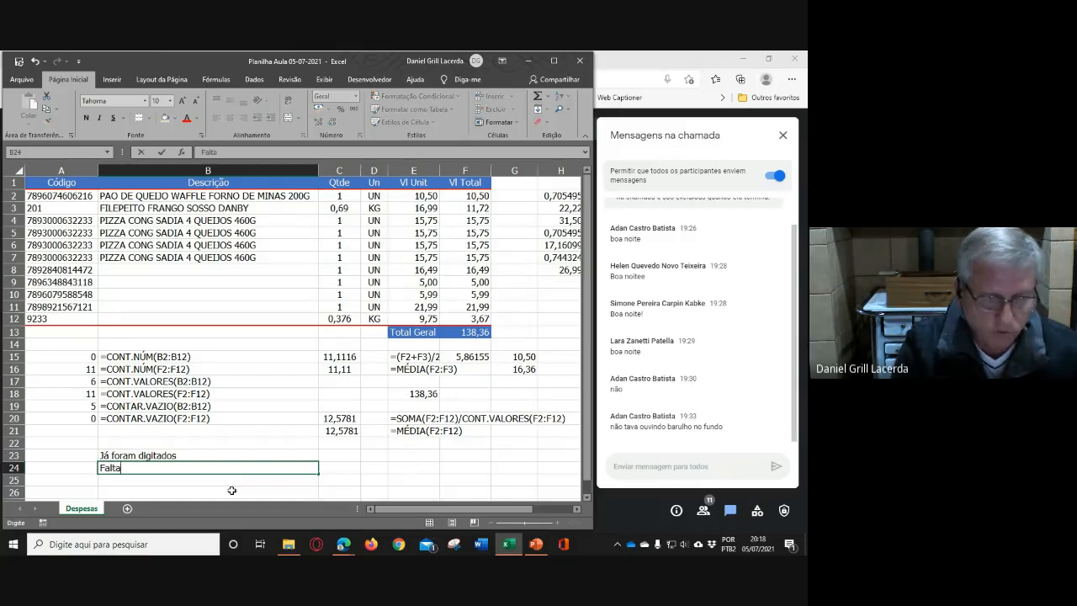
pyautogui.write('m ser digitados')
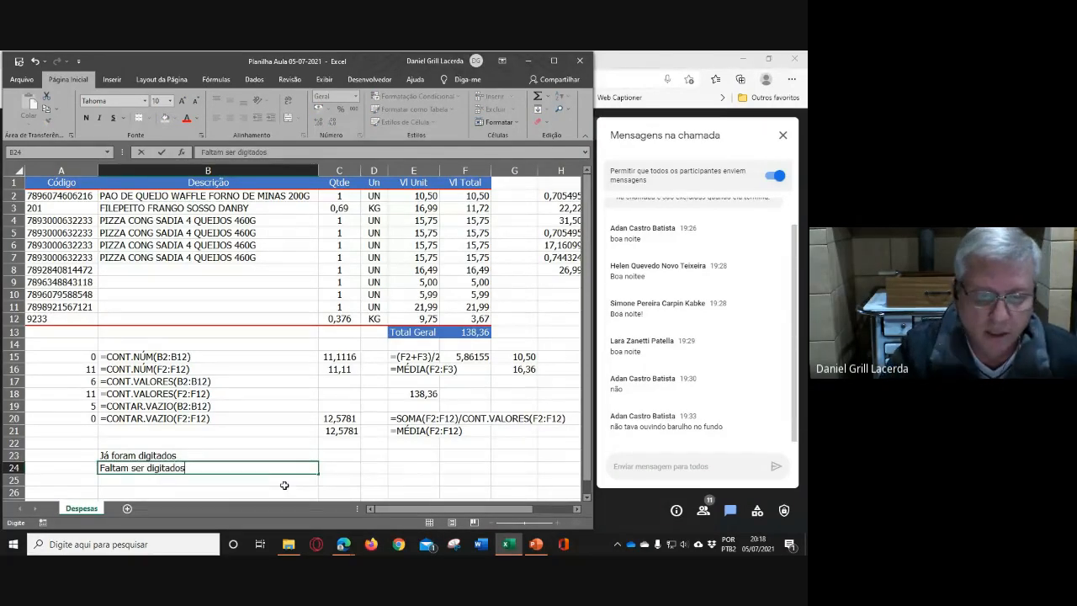
pyautogui.click(332, 458)
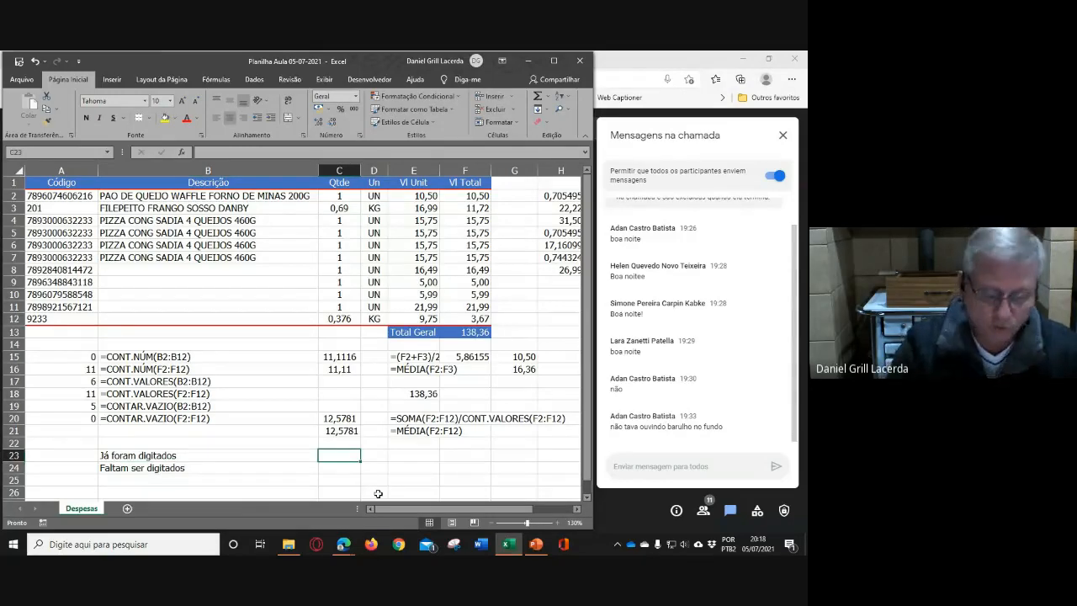
# Enter =CONT.VALORES(B2:B12) in C23 to count the descriptions already filled in
pyautogui.write('=cont')
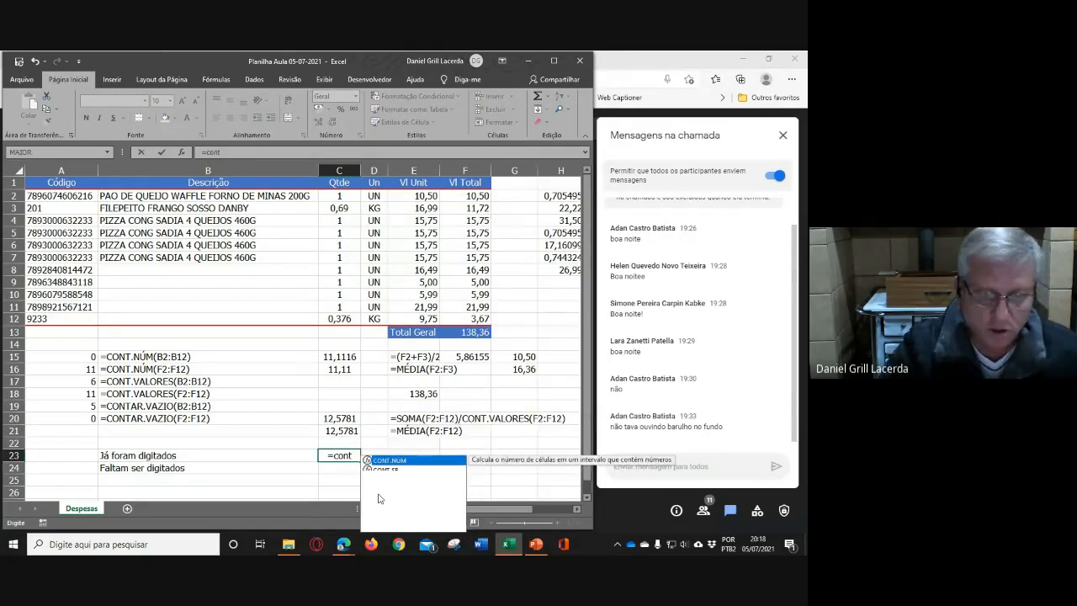
pyautogui.click(403, 489)
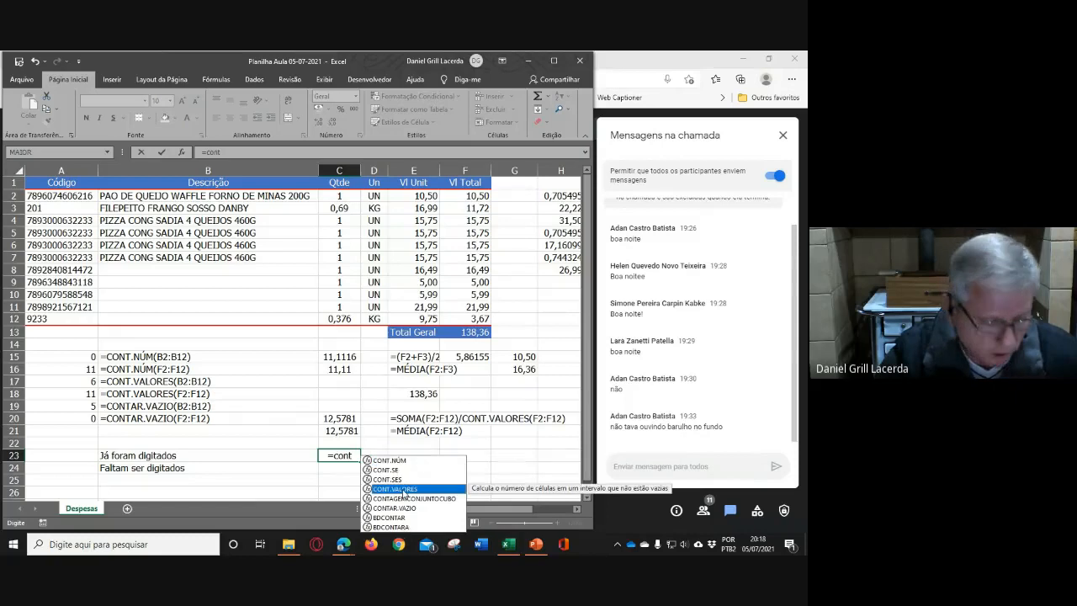
pyautogui.doubleClick(403, 490)
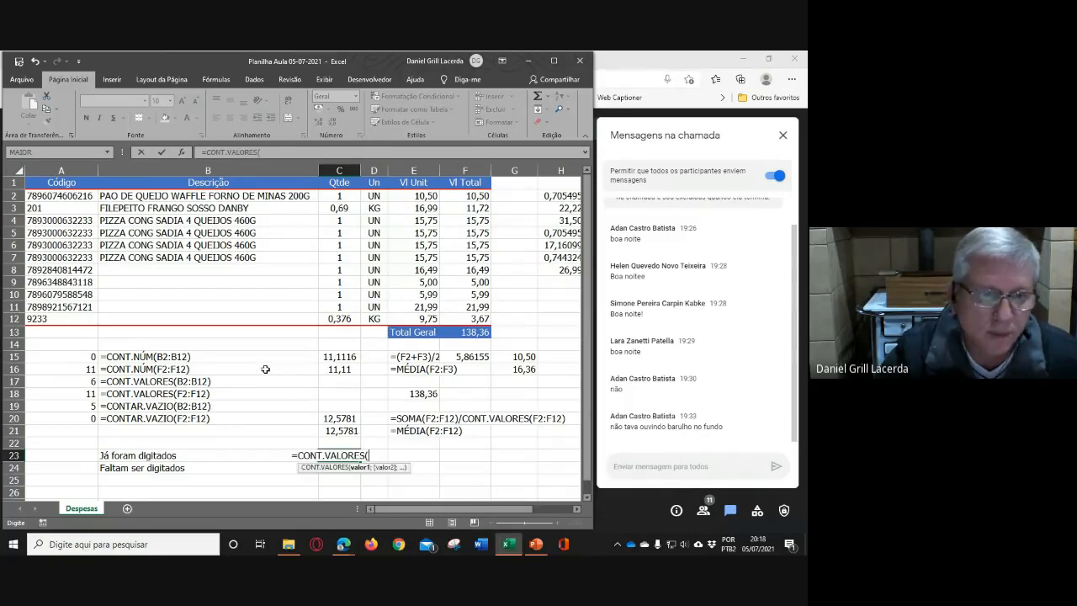
pyautogui.moveTo(211, 195); pyautogui.dragTo(221, 317)
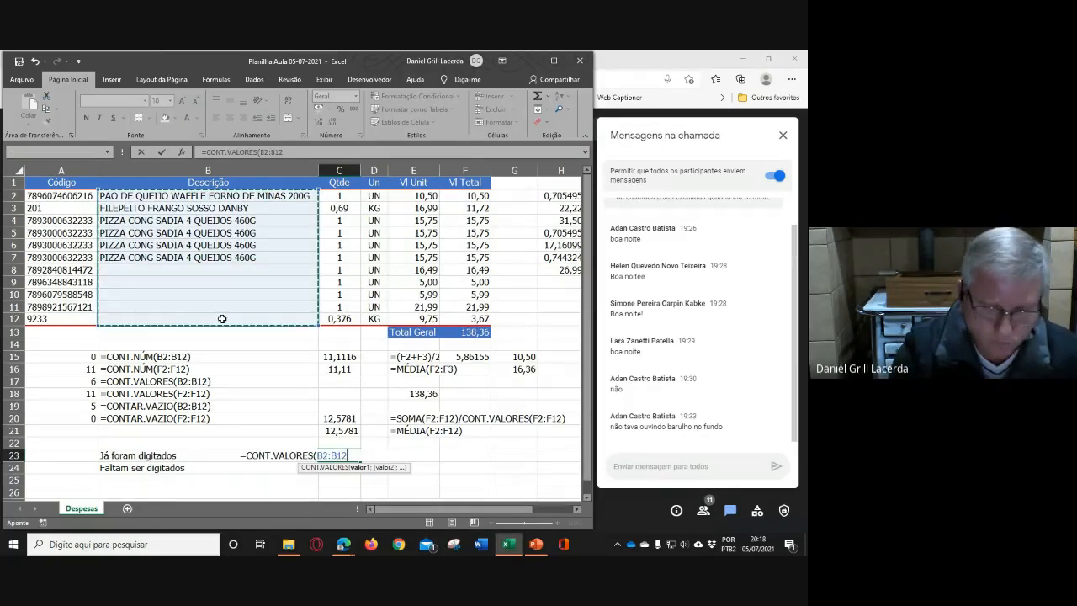
pyautogui.write(')')
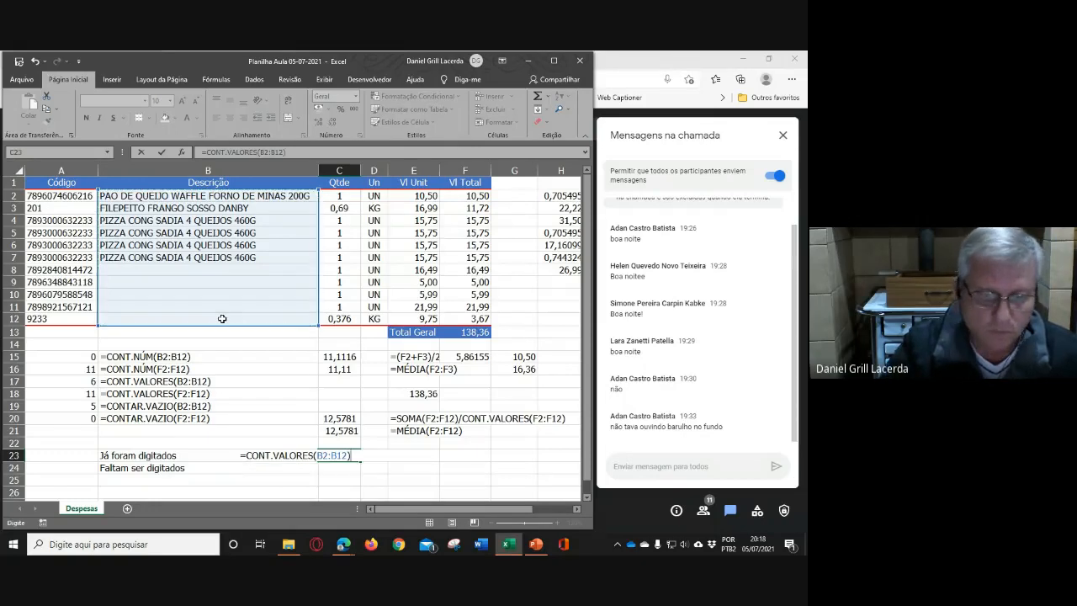
pyautogui.press('Return')
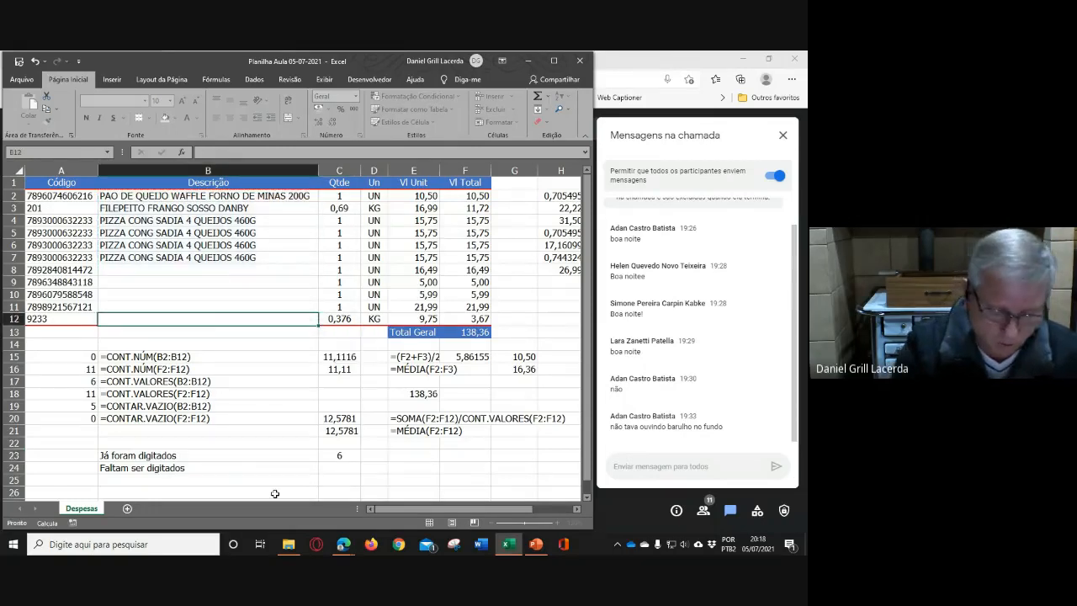
# Enter =CONTAR.VAZIO(B2:B12) in C24 to count the descriptions still missing
pyautogui.write('=cont')
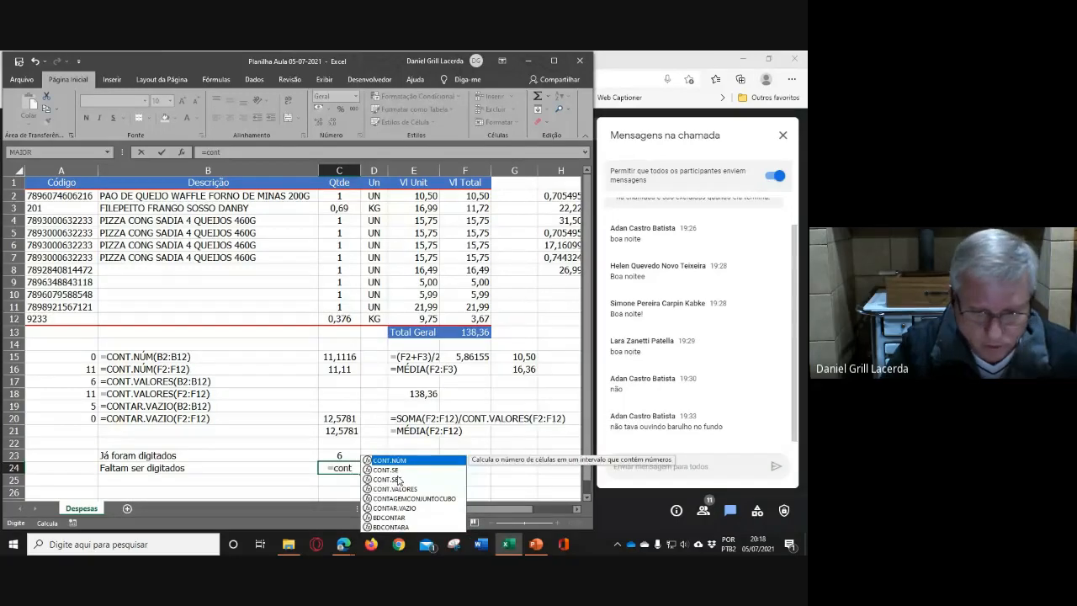
pyautogui.press('Down')
pyautogui.press('Down')
pyautogui.press('Down')
pyautogui.press('Down')
pyautogui.press('Down')
pyautogui.press('Tab')
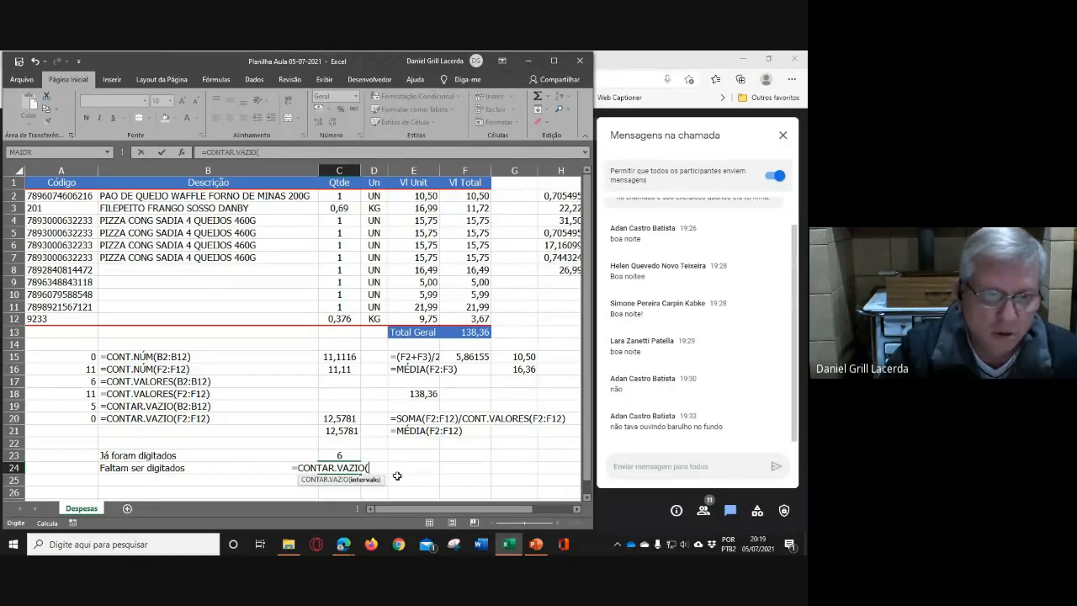
pyautogui.moveTo(227, 195); pyautogui.dragTo(254, 319)
pyautogui.write(')')
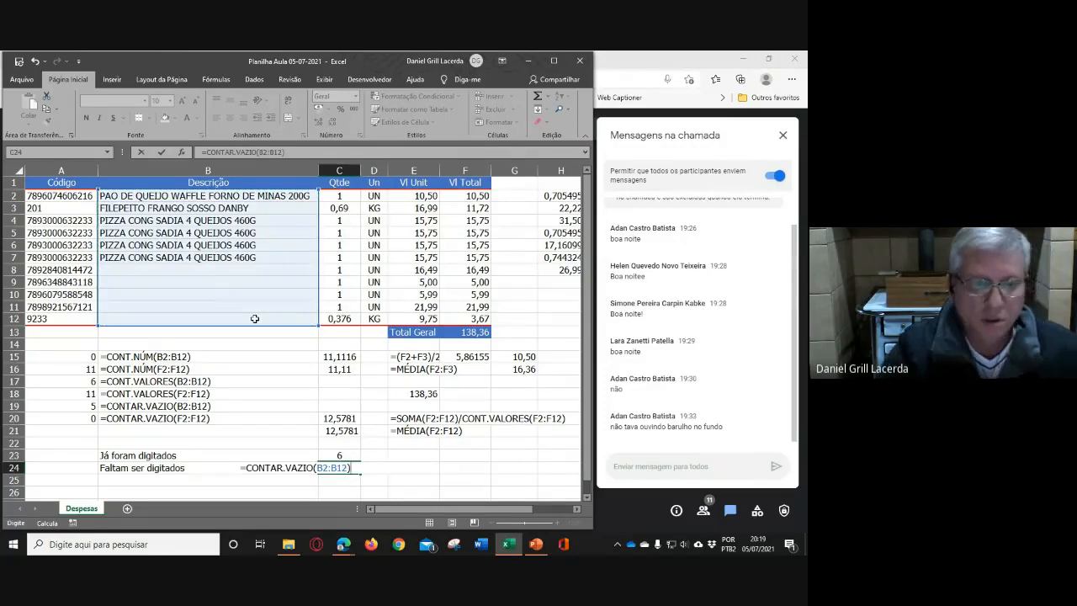
pyautogui.press('Return')
# Check the counts in C23 and C24 against the filled and empty Descrição cells in B2:B12
pyautogui.click(352, 455)
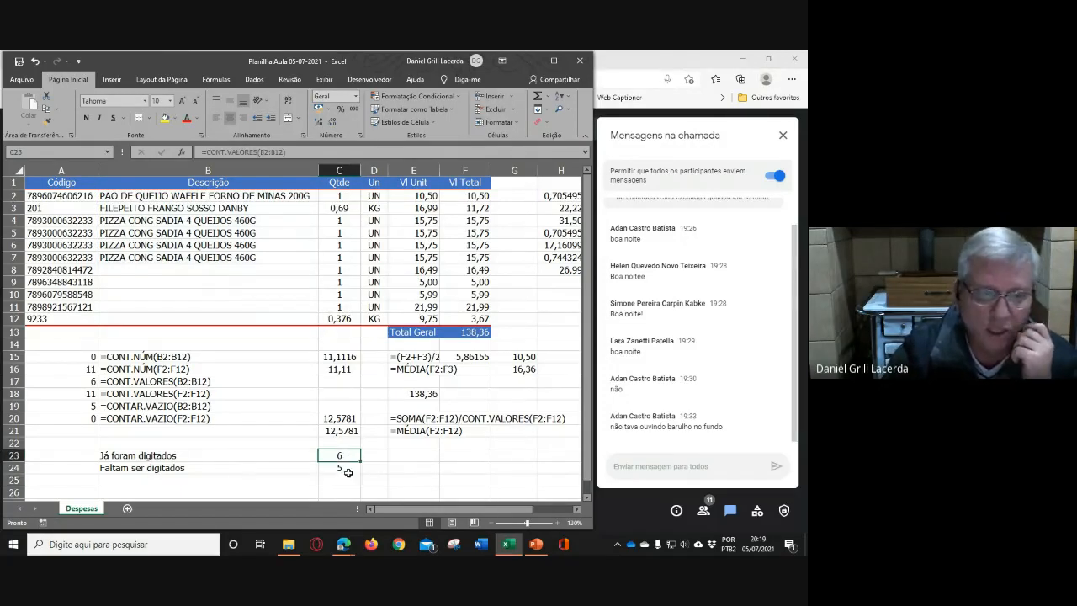
pyautogui.click(348, 473)
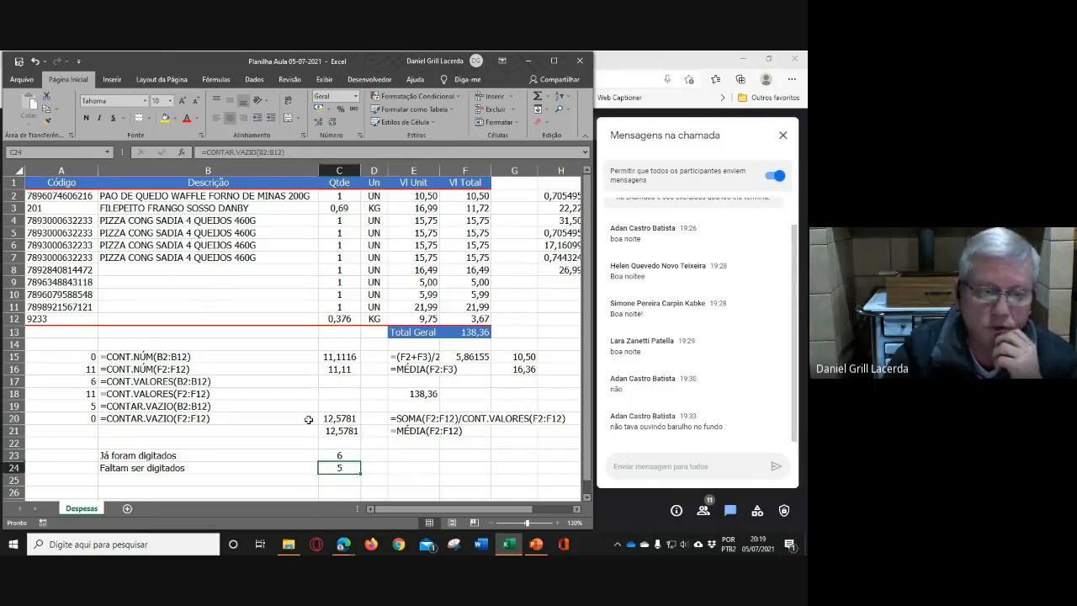
pyautogui.click(221, 197)
pyautogui.click(223, 233)
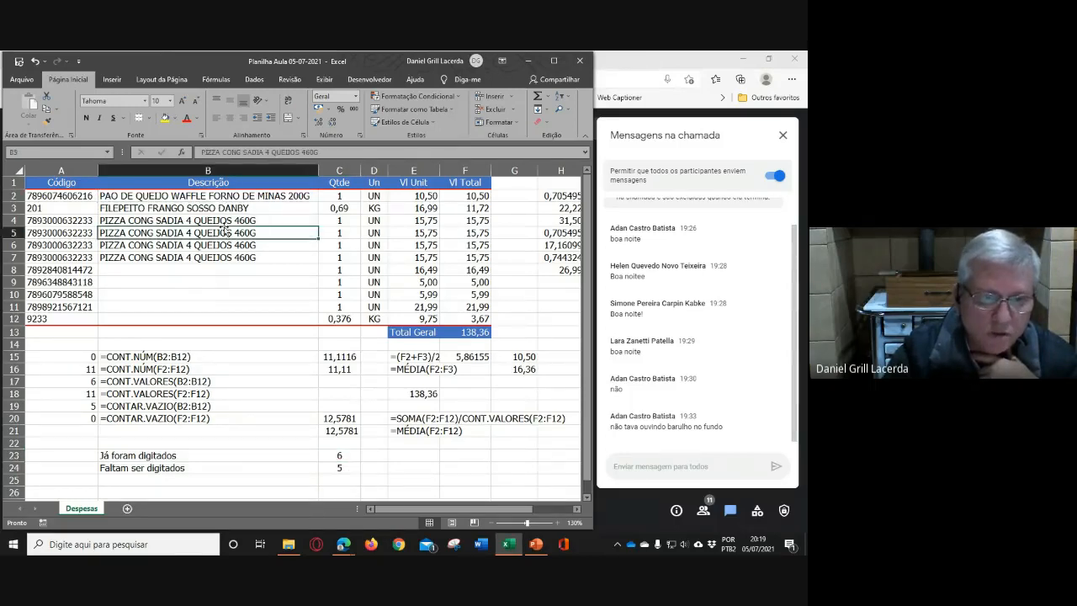
pyautogui.click(224, 244)
pyautogui.click(225, 256)
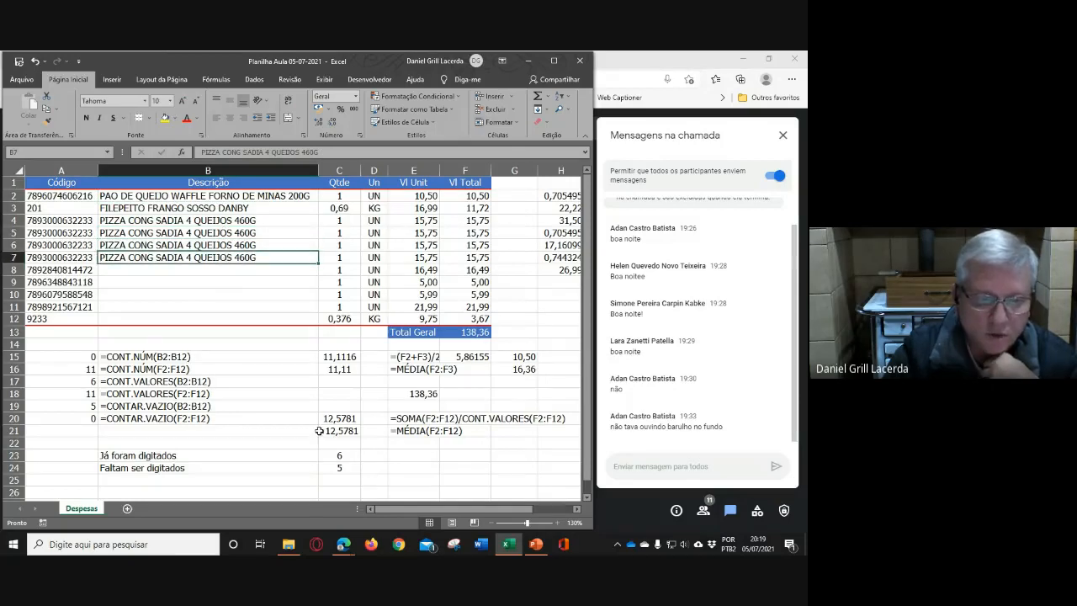
pyautogui.press('Down')
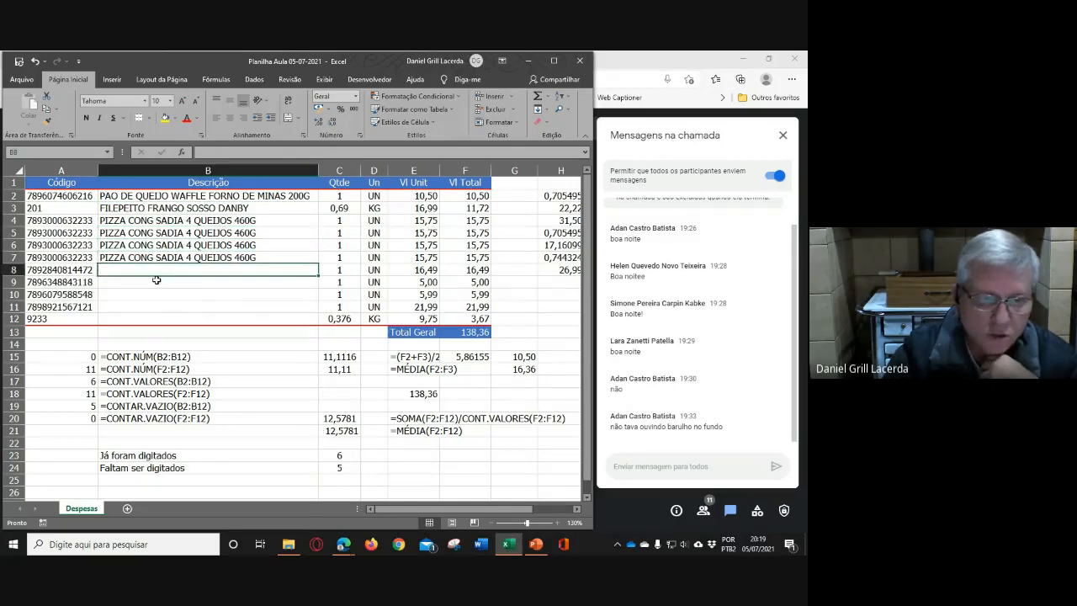
pyautogui.press('Down')
pyautogui.press('Down')
pyautogui.press('Down')
pyautogui.press('Down')
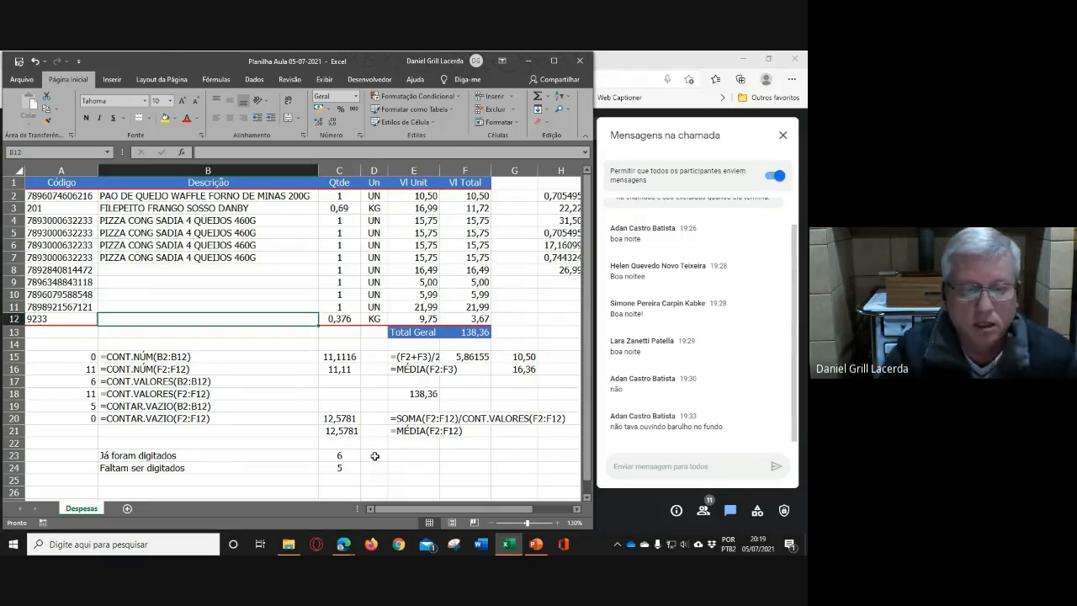
# Enter =C23/(C23+C24) in D23 to calculate the share of descriptions already filled in
pyautogui.click(374, 455)
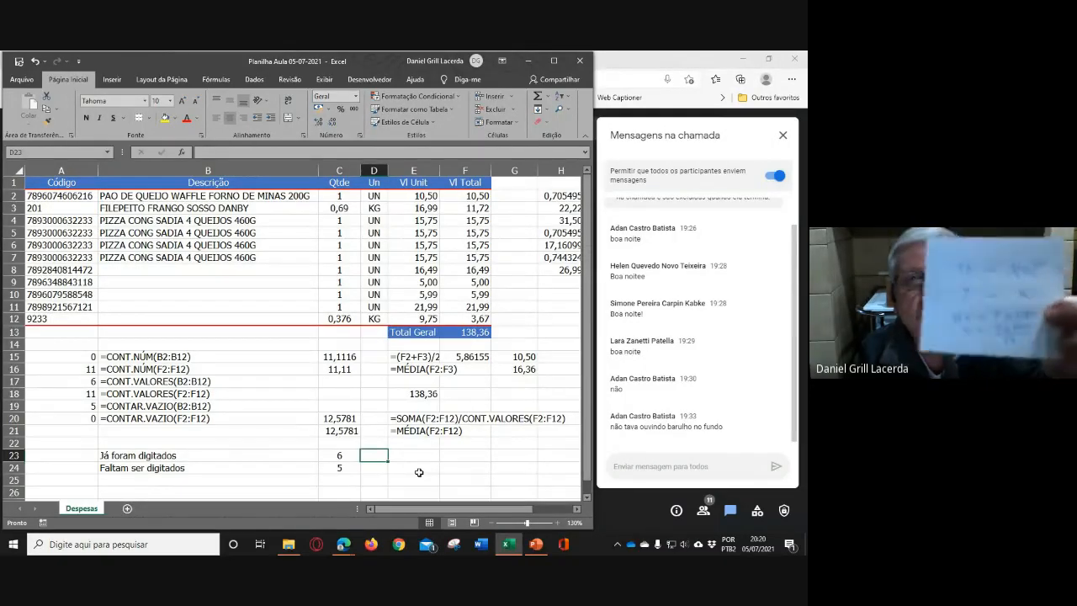
pyautogui.click(419, 473)
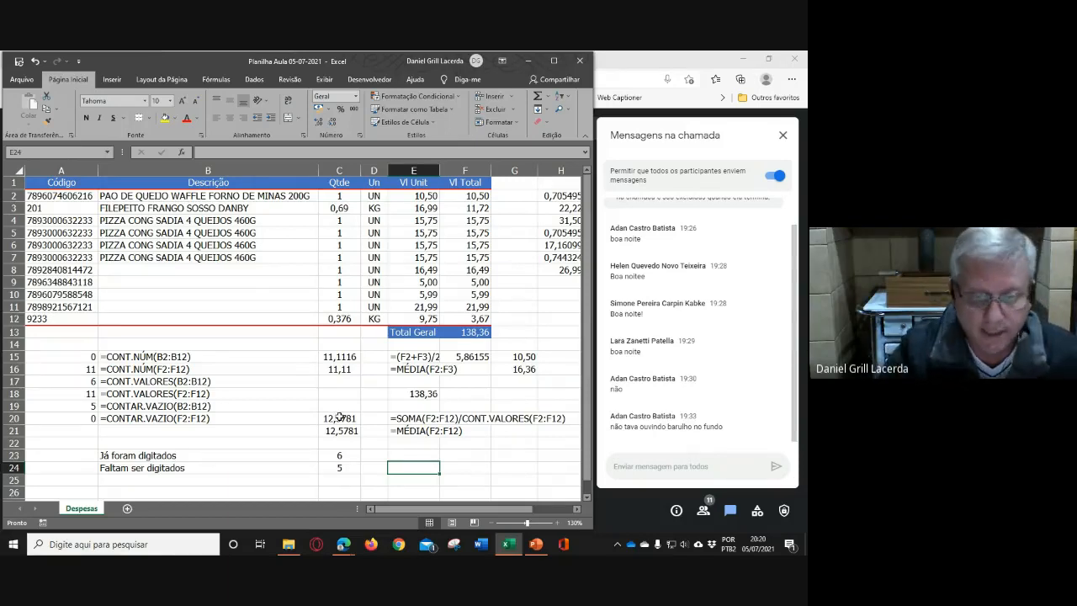
pyautogui.click(370, 454)
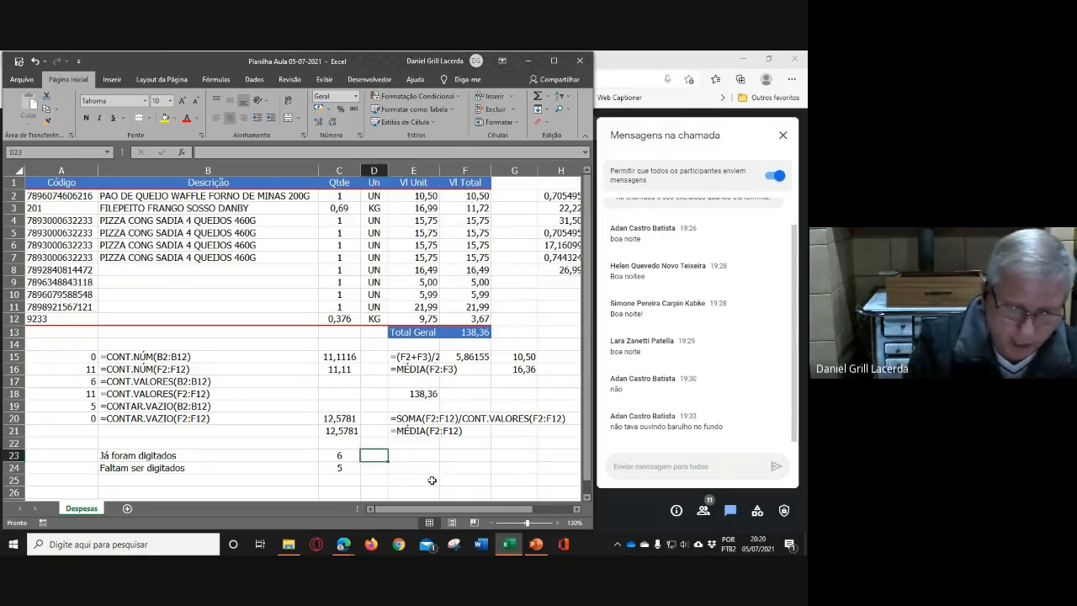
pyautogui.write('=')
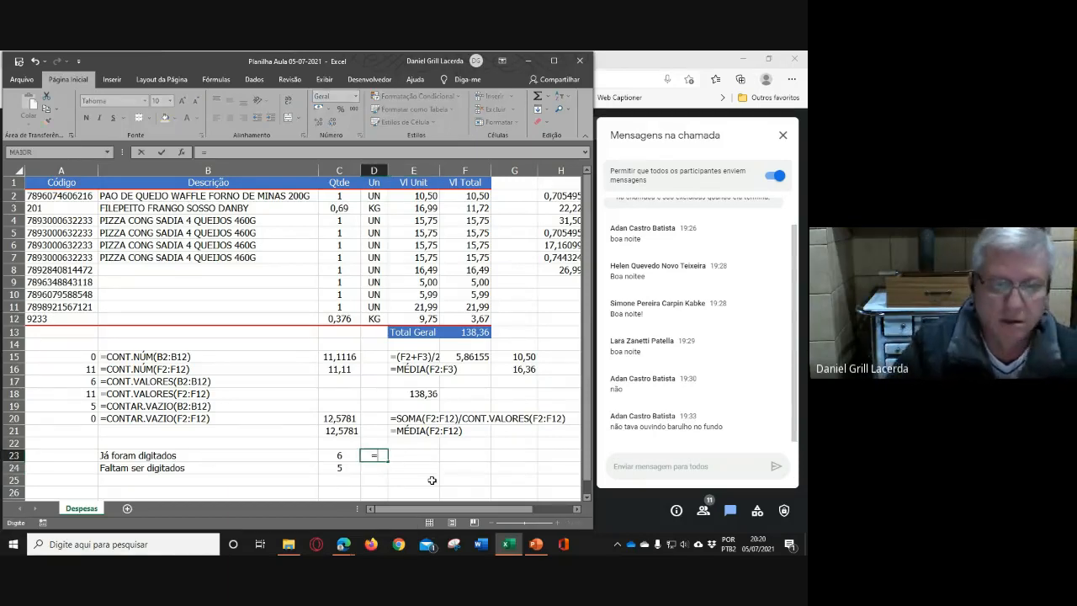
pyautogui.click(344, 455)
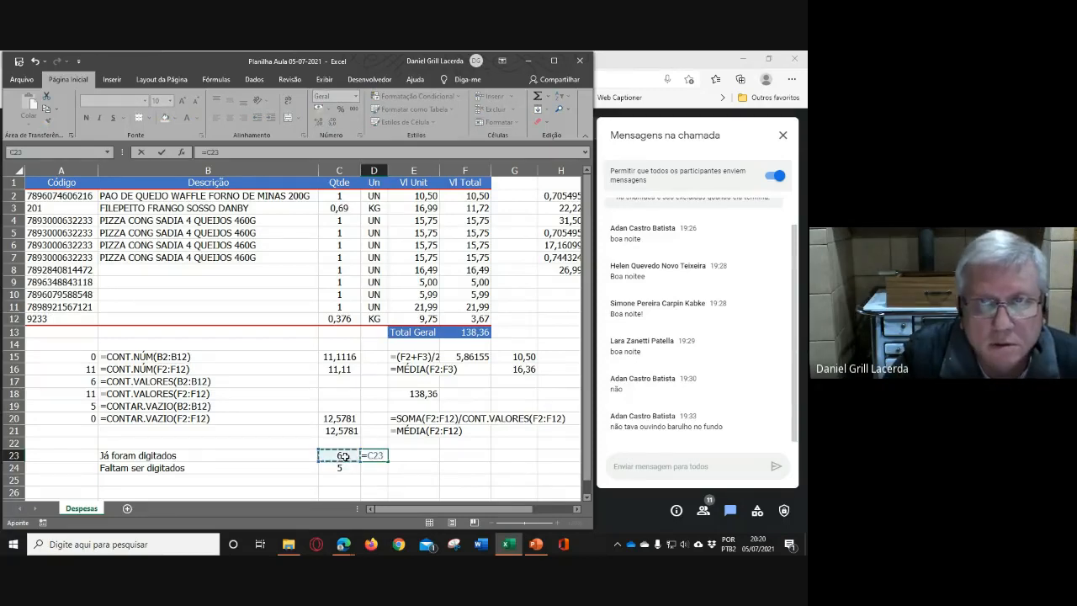
pyautogui.write('/(')
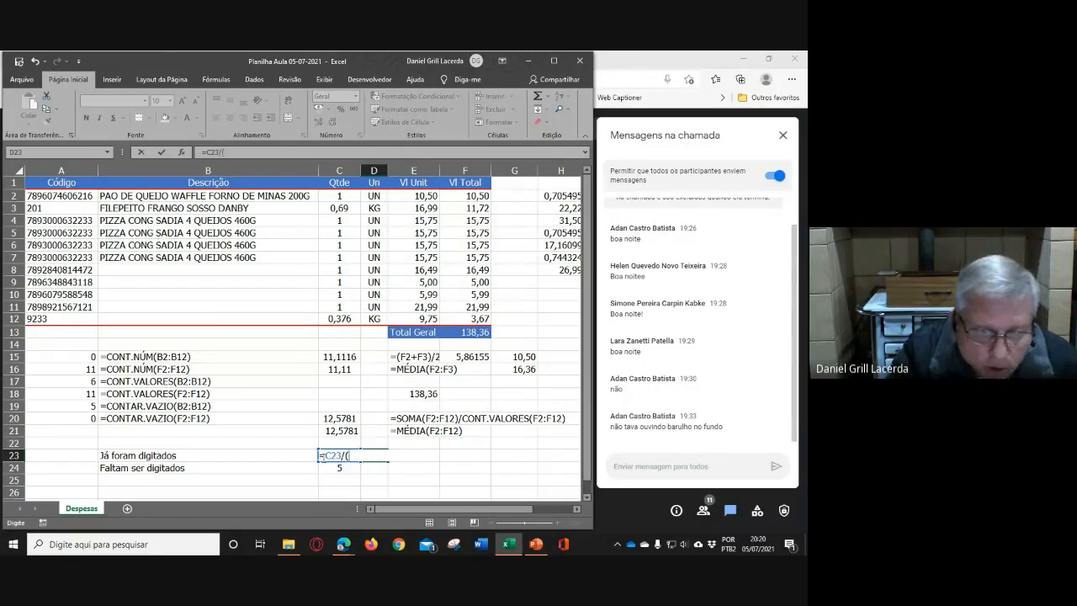
pyautogui.click(304, 457)
pyautogui.press('Right')
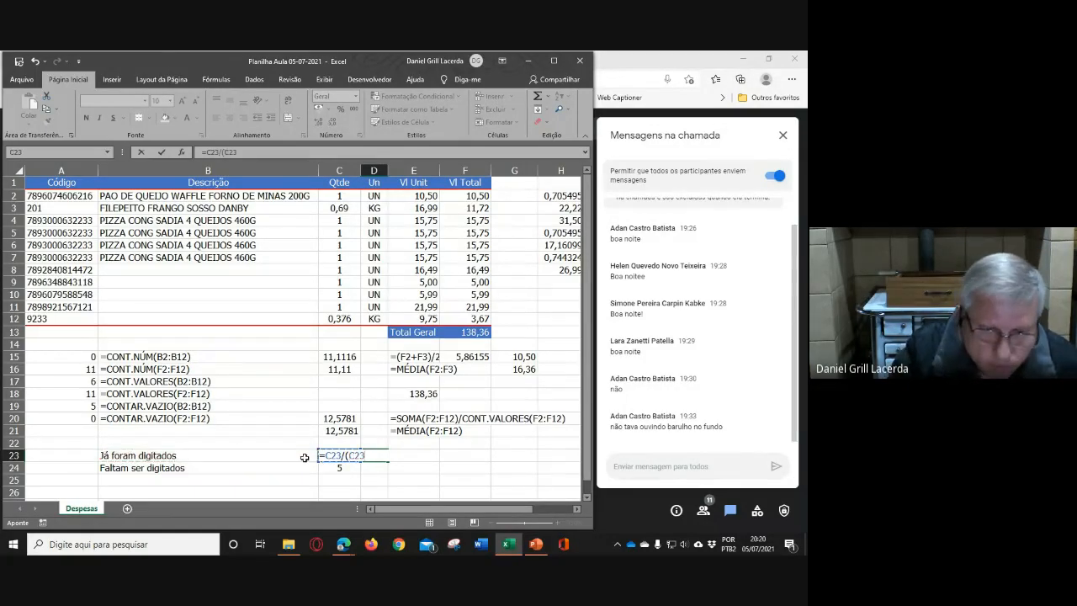
pyautogui.write('+')
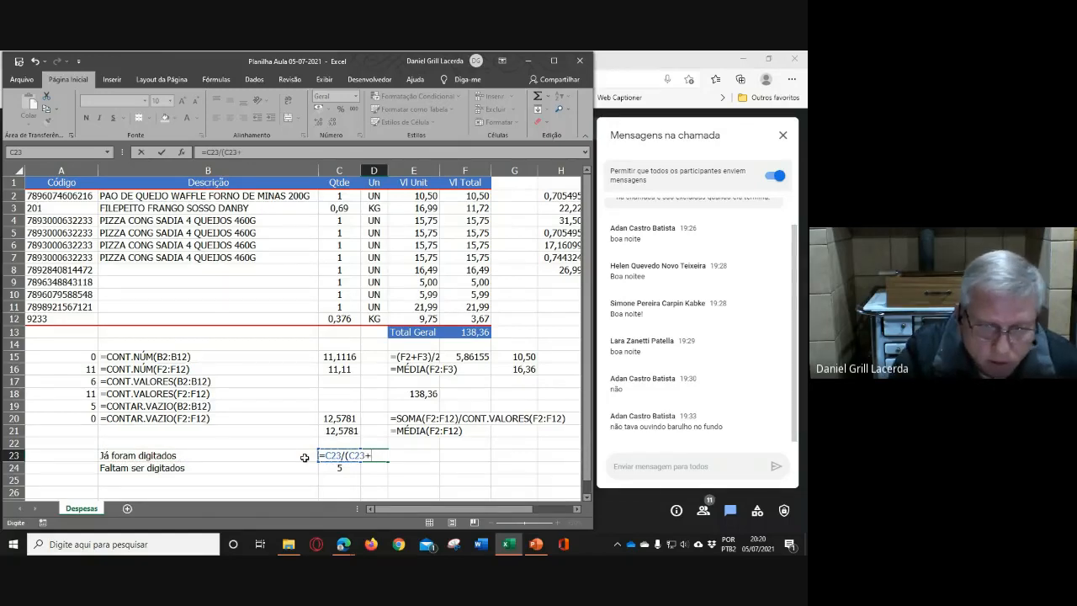
pyautogui.click(347, 468)
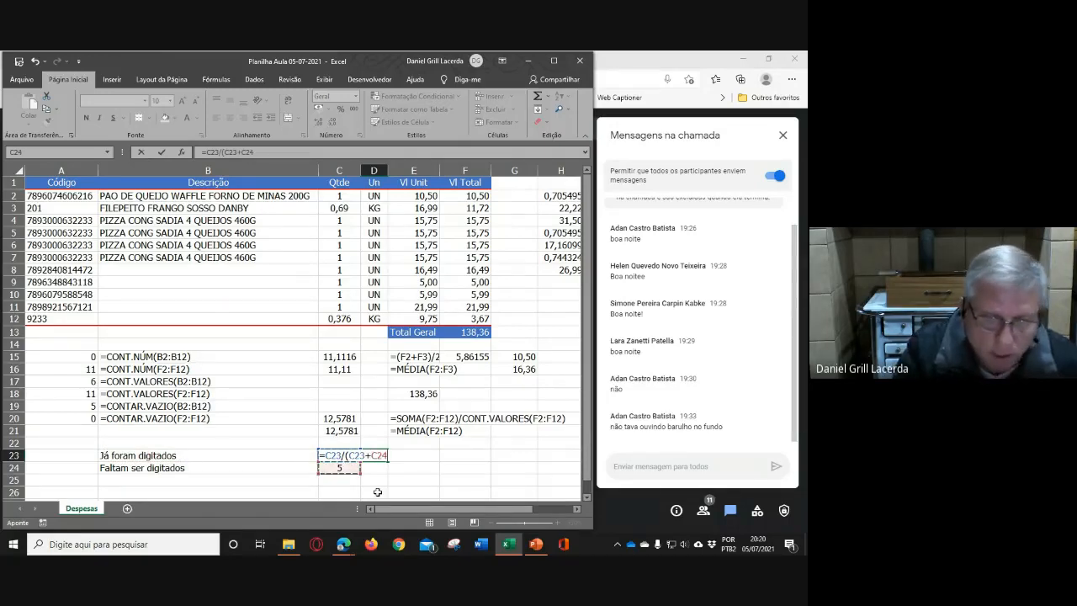
pyautogui.write(')')
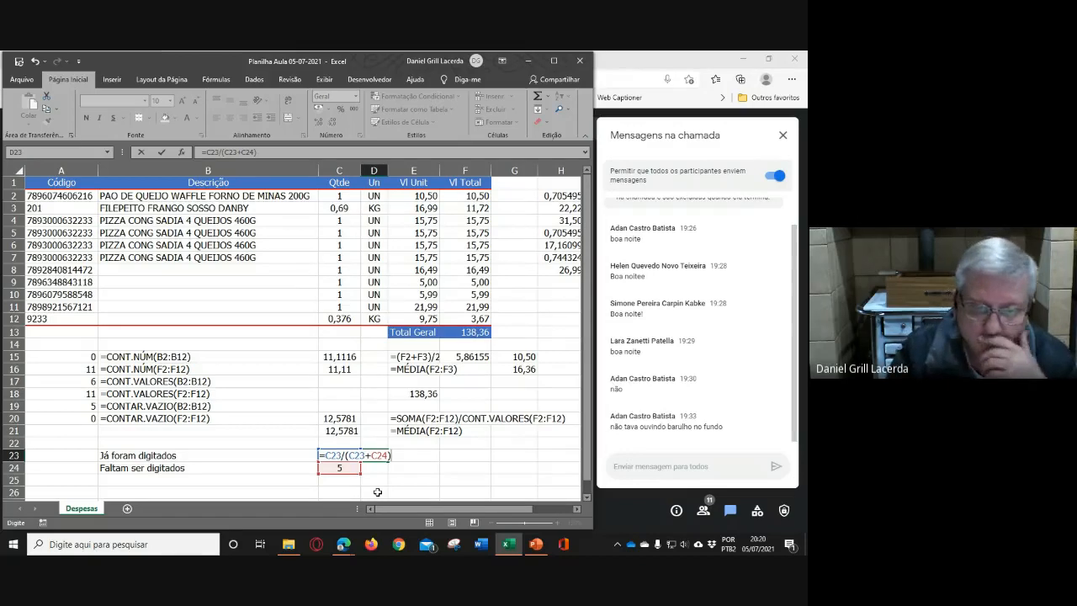
pyautogui.press('Return')
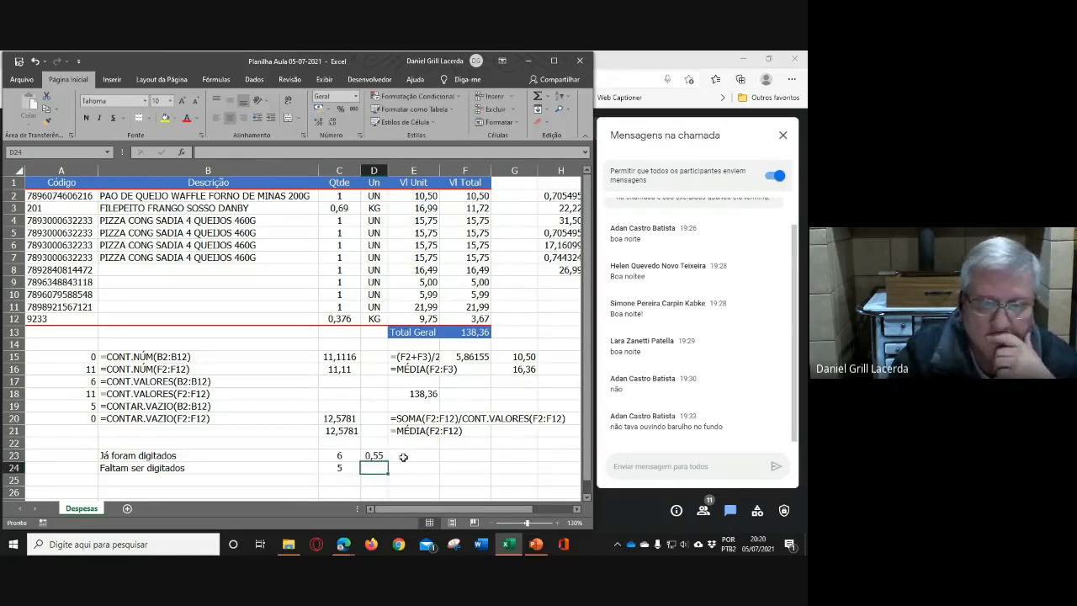
pyautogui.press('Up')
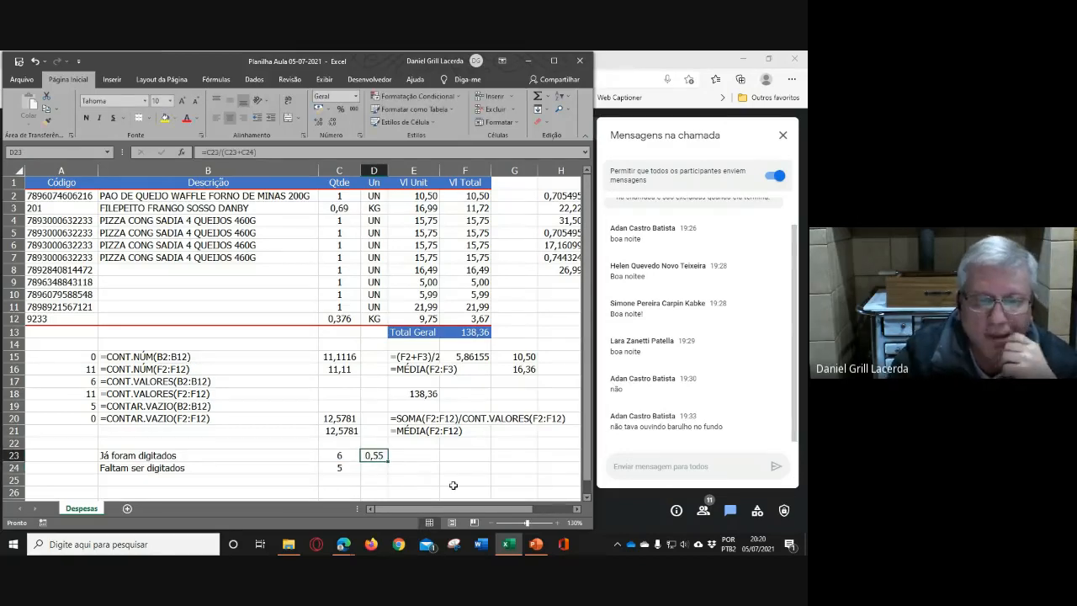
# Enter a FÓRMULATEXTO formula referencing D23 in E23 to show the share calculation as text
pyautogui.click(406, 454)
pyautogui.write('=')
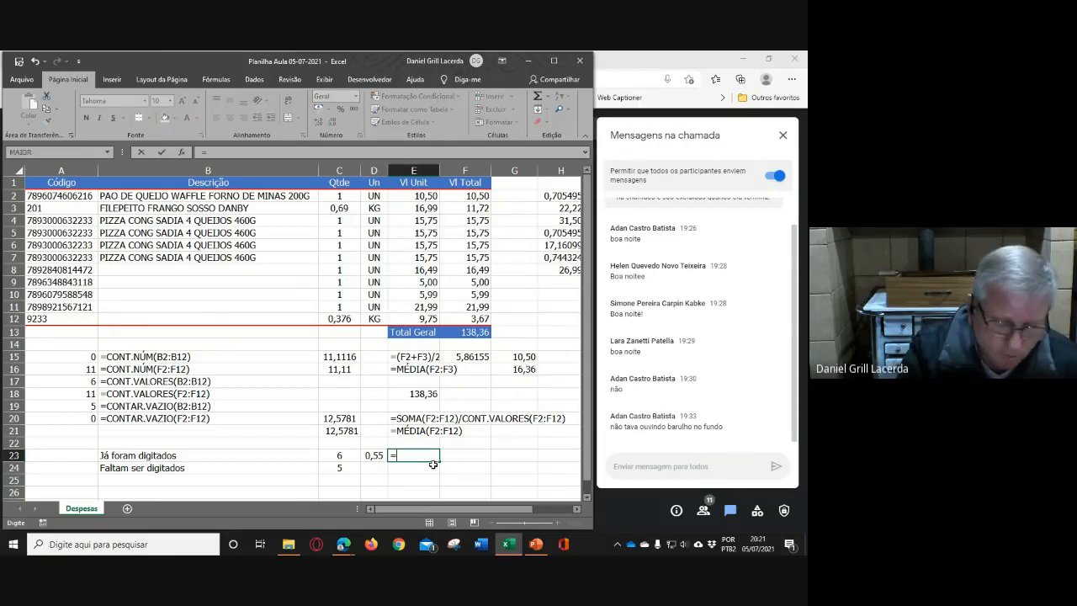
pyautogui.write('f´ór')
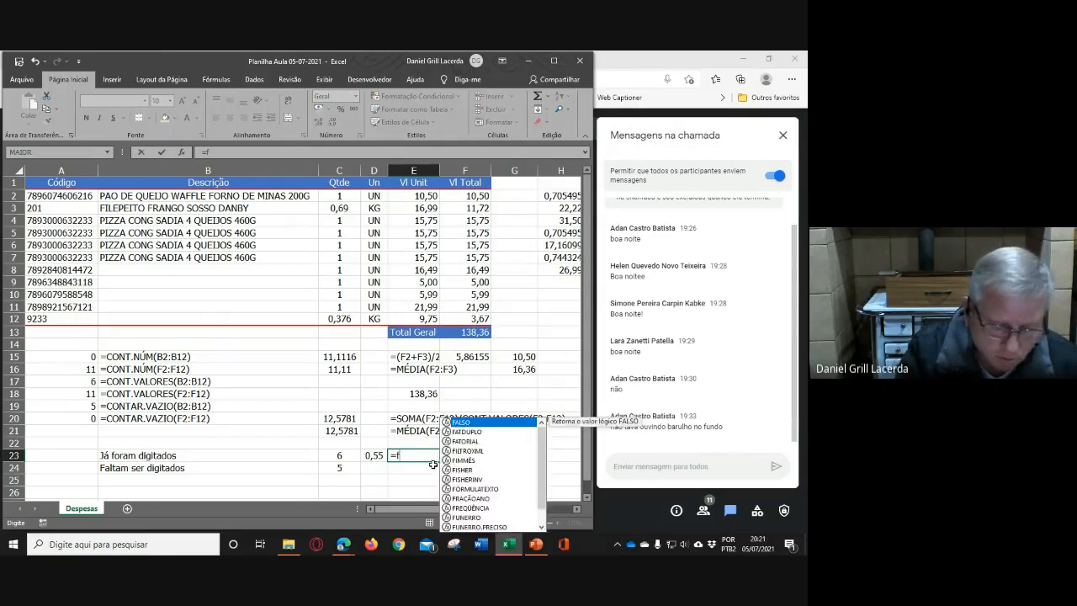
pyautogui.doubleClick(435, 469)
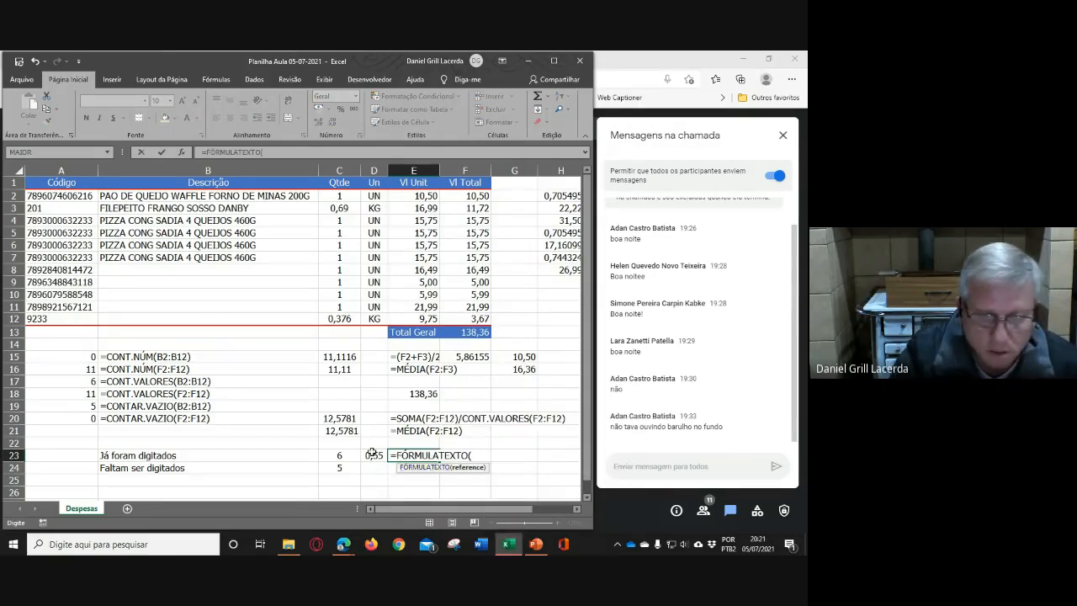
pyautogui.click(371, 455)
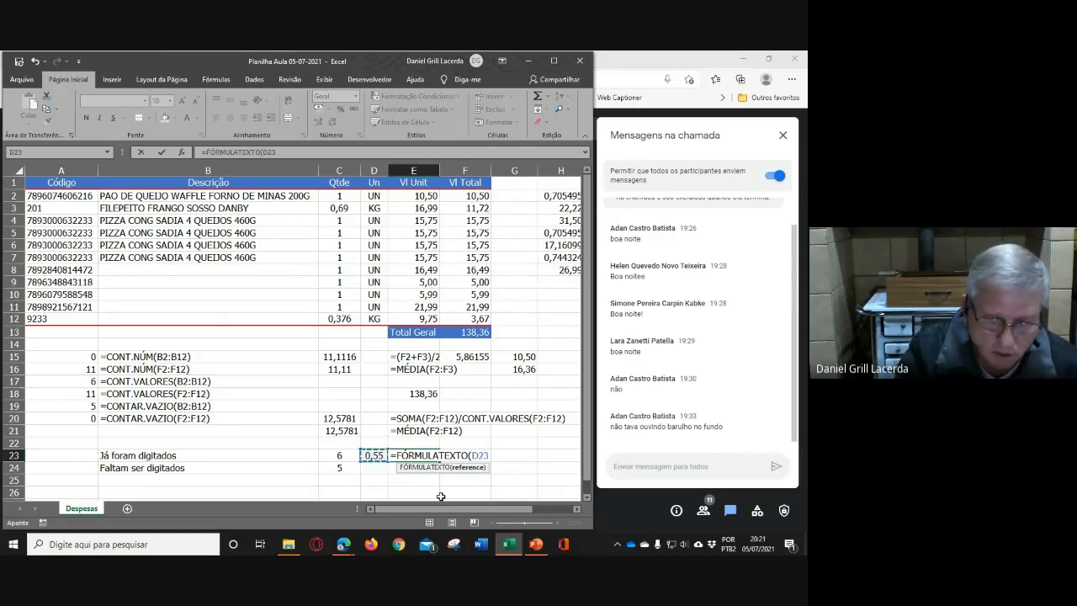
pyautogui.press('Return')
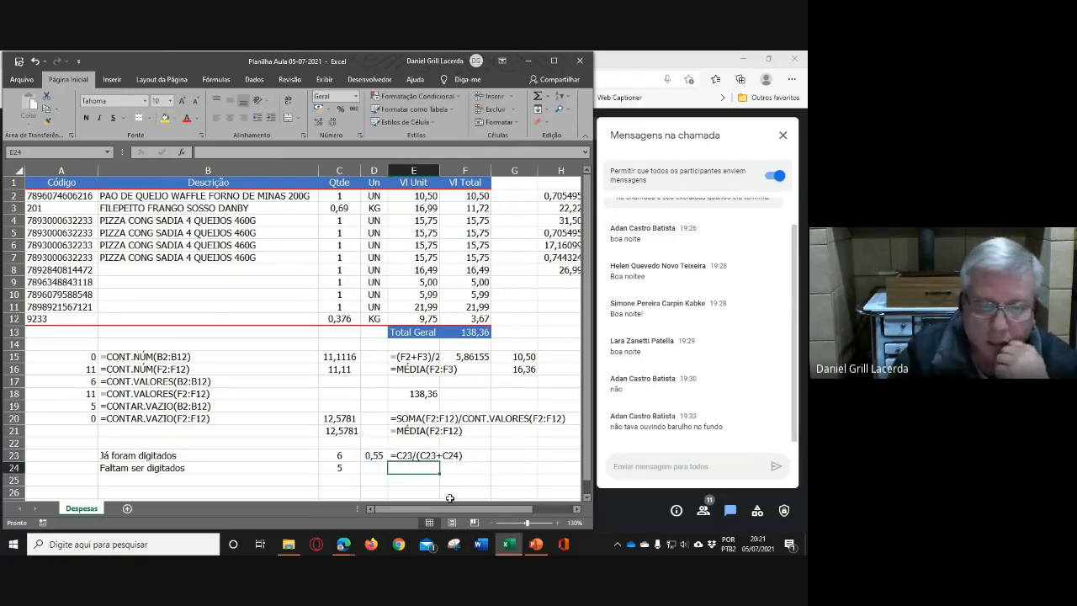
# Compare the counts in C23 and C24 and the share in D23 with the filled and empty descriptions in B2:B12
pyautogui.click(339, 459)
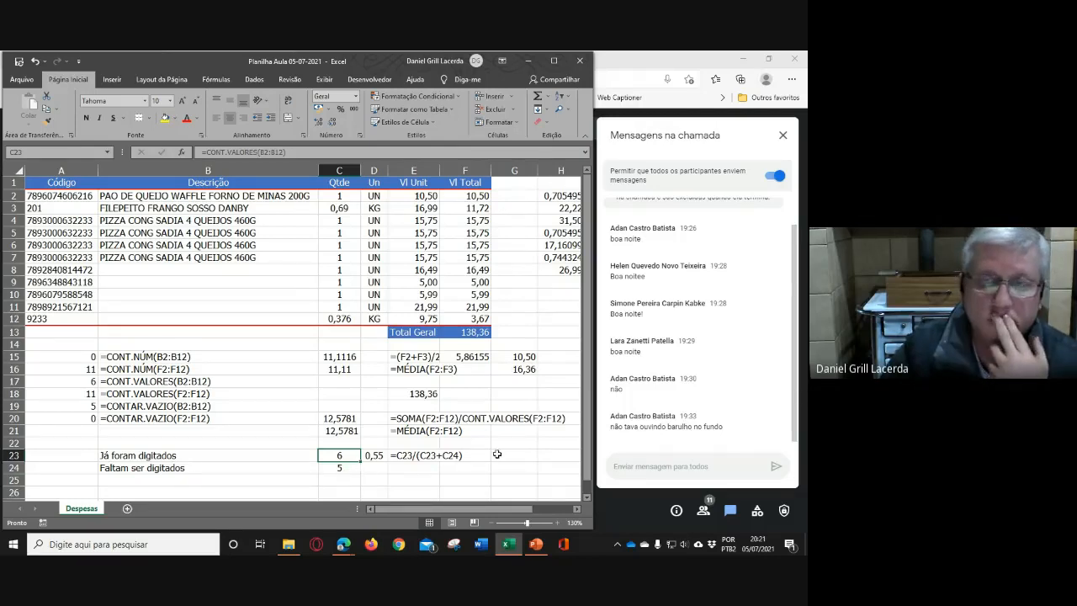
pyautogui.click(209, 196)
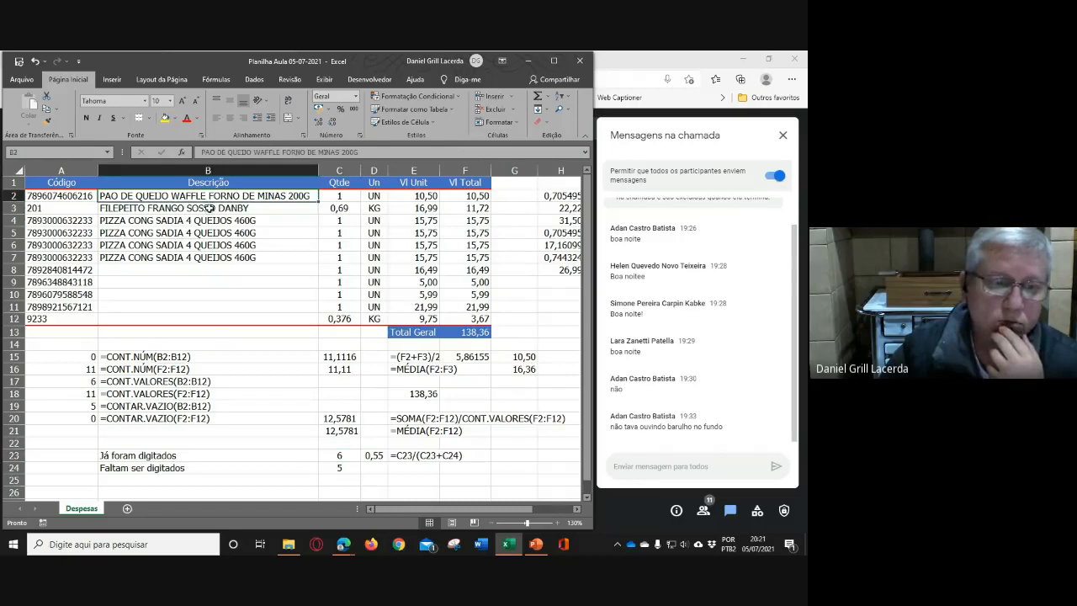
pyautogui.click(208, 209)
pyautogui.click(210, 221)
pyautogui.click(210, 233)
pyautogui.click(210, 245)
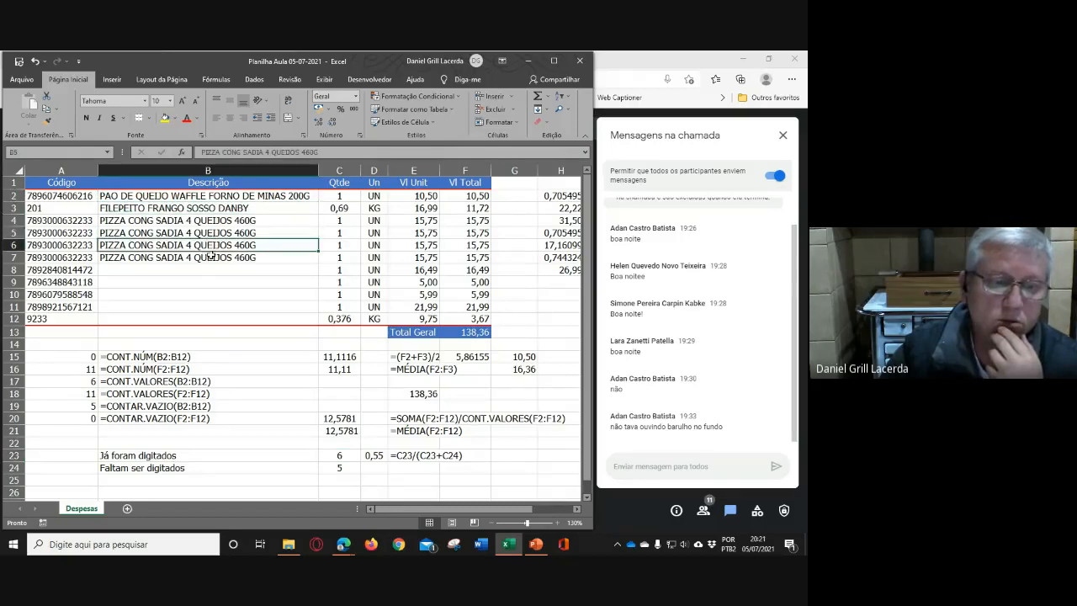
pyautogui.click(212, 258)
pyautogui.click(212, 269)
pyautogui.click(211, 283)
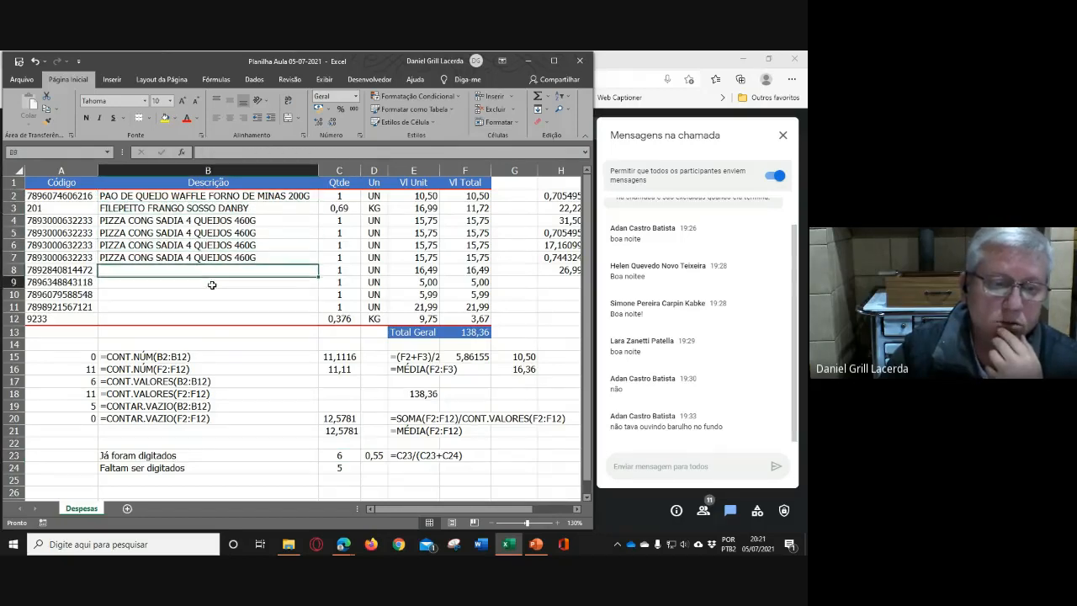
pyautogui.click(211, 296)
pyautogui.click(212, 308)
pyautogui.click(211, 320)
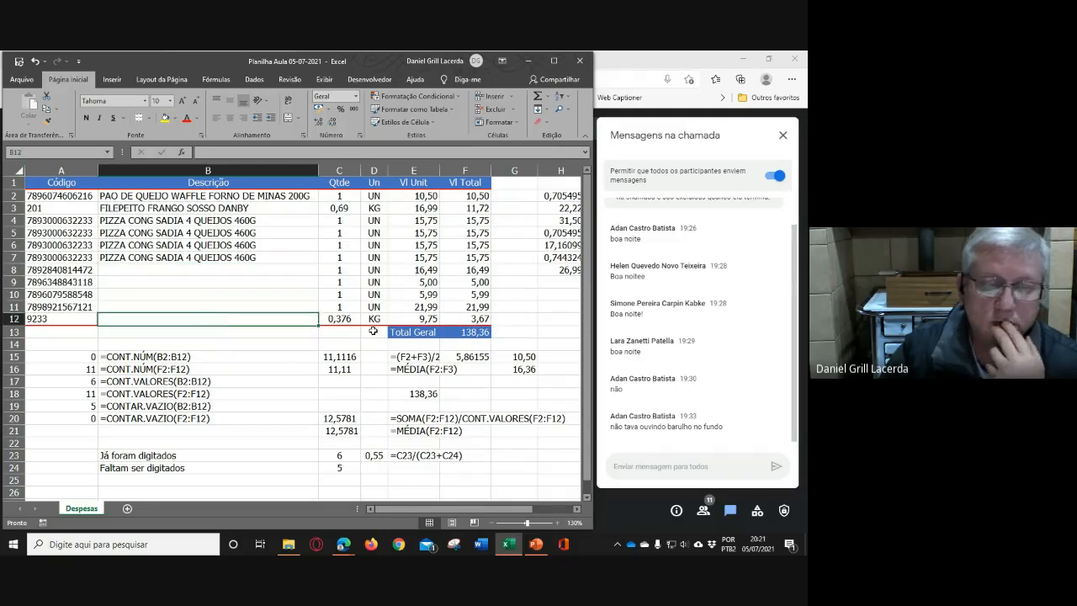
pyautogui.click(350, 464)
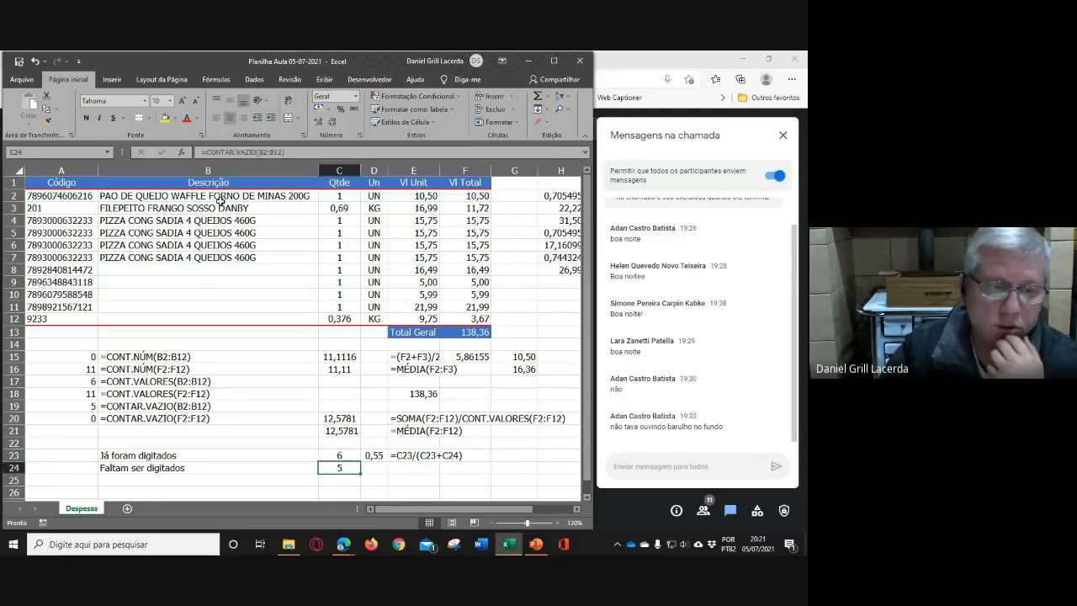
pyautogui.moveTo(222, 199); pyautogui.dragTo(224, 316)
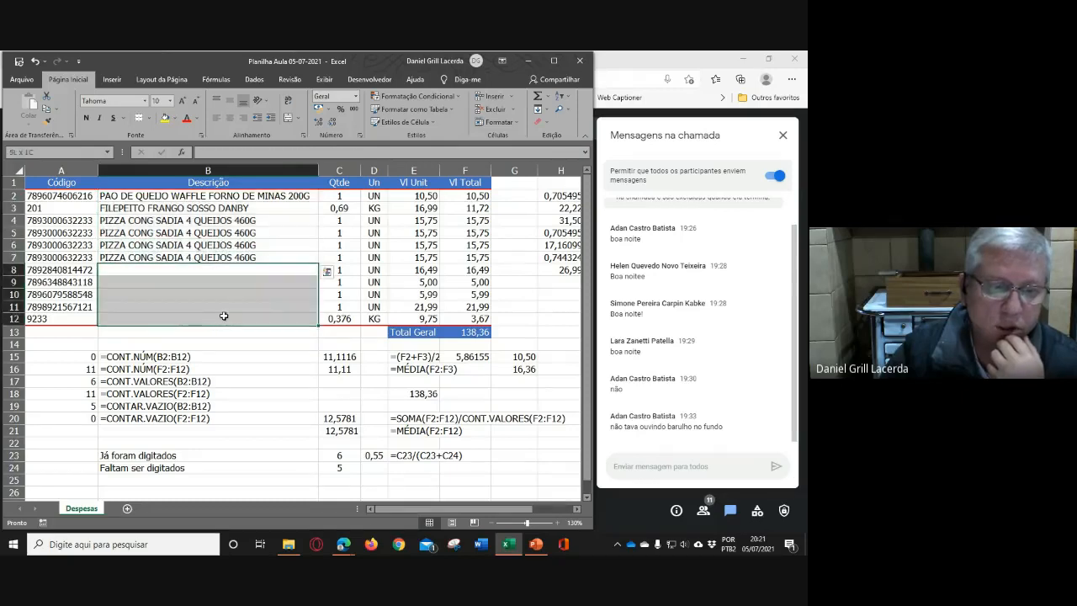
pyautogui.moveTo(354, 452); pyautogui.dragTo(349, 467)
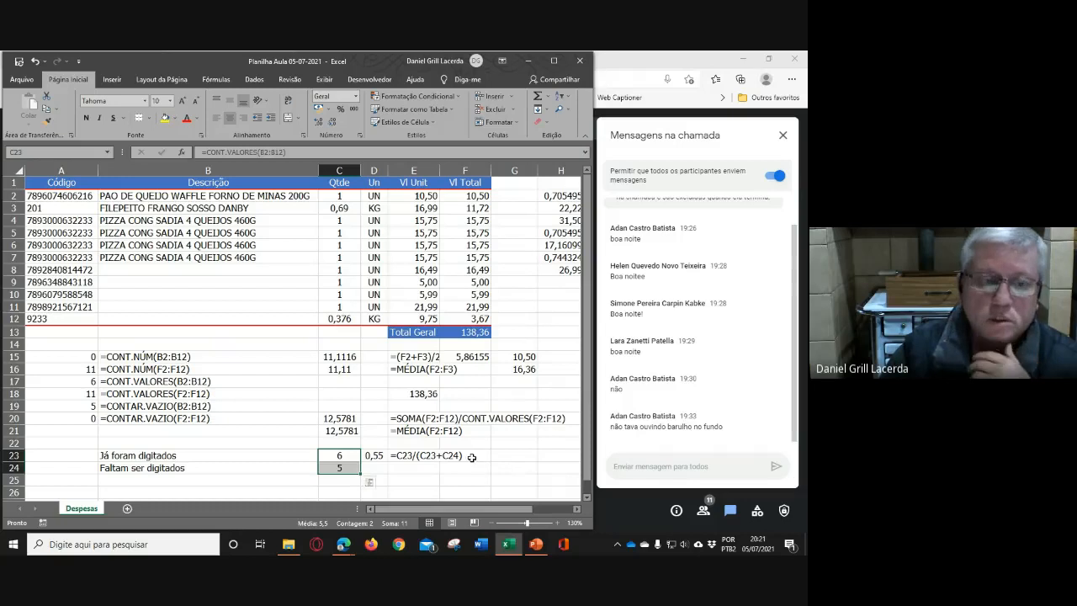
pyautogui.moveTo(251, 196); pyautogui.dragTo(240, 319)
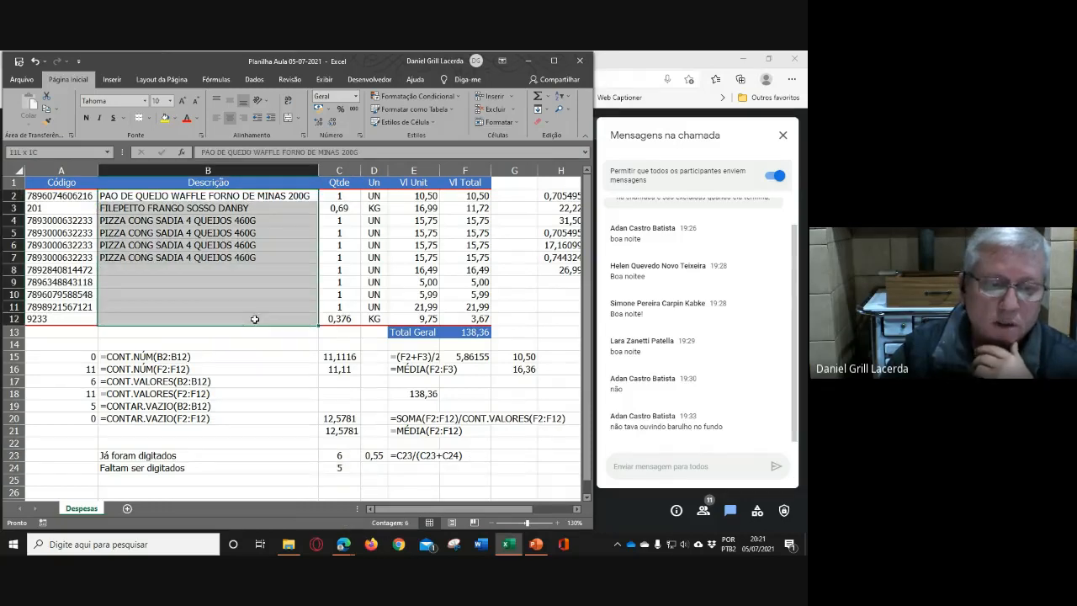
pyautogui.click(543, 453)
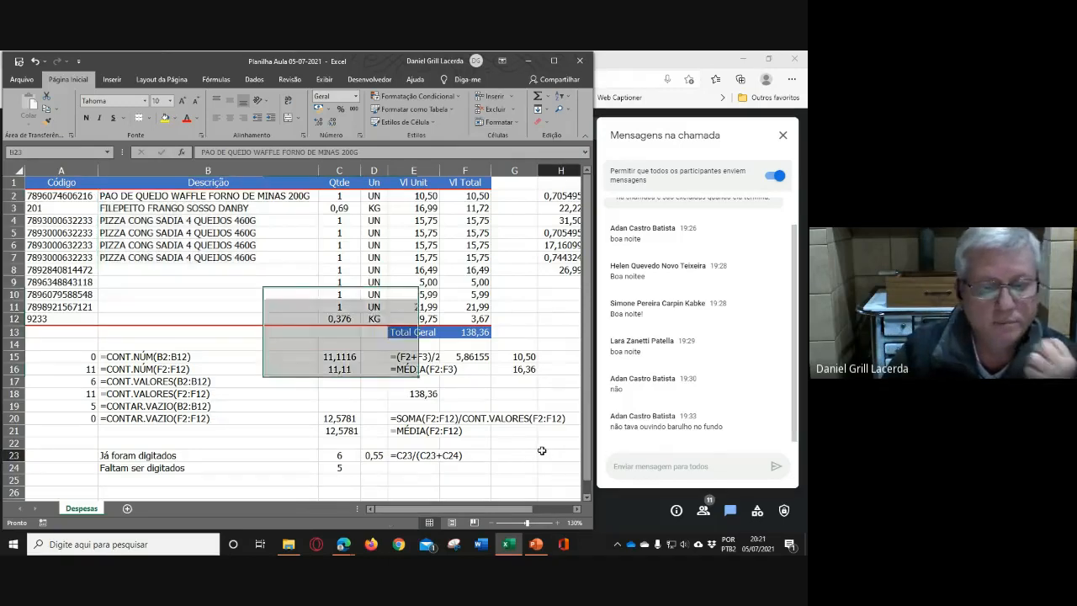
pyautogui.click(374, 456)
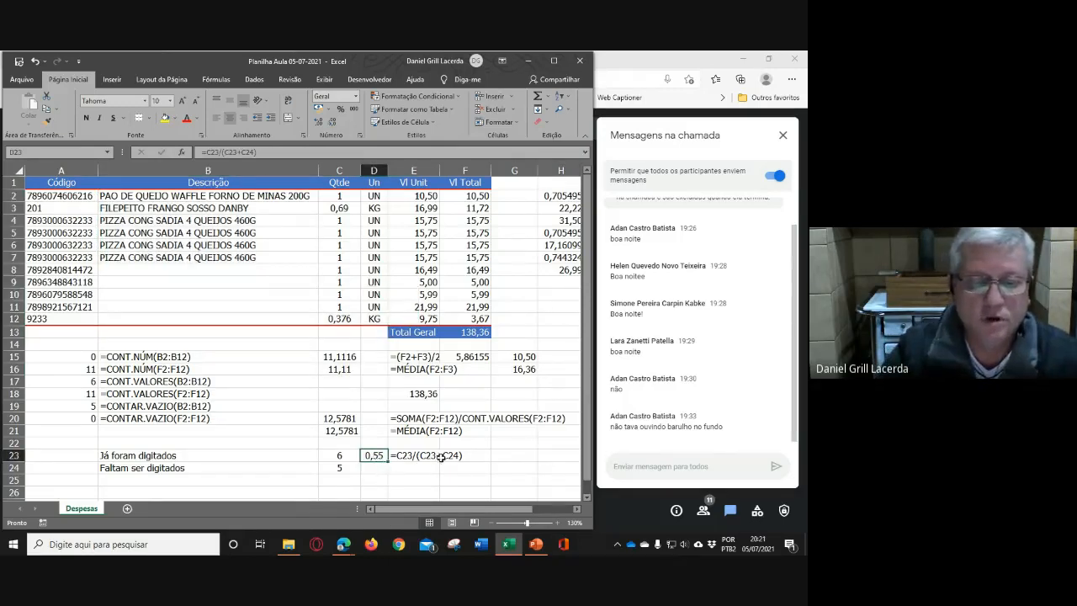
pyautogui.click(342, 469)
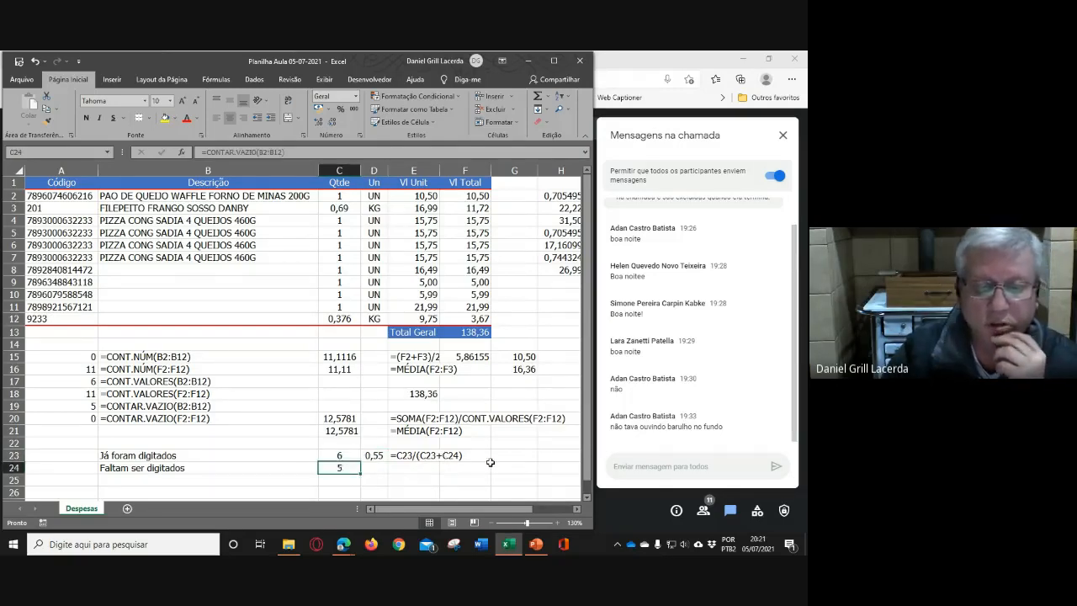
# Copy the share formula from D23 down to D24 and inspect the cell references in D24
pyautogui.click(368, 458)
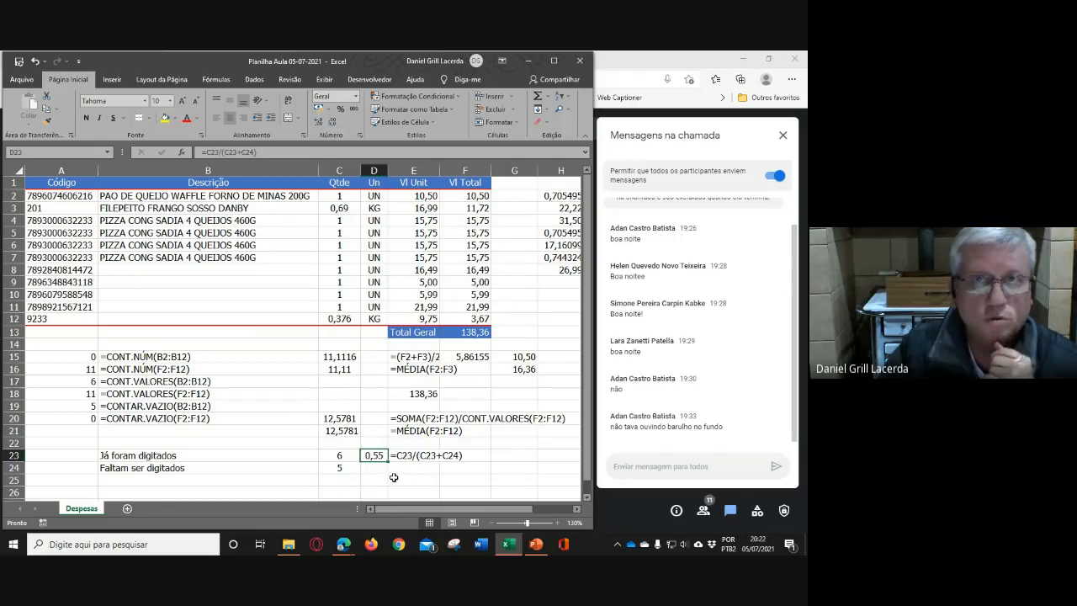
pyautogui.moveTo(390, 461); pyautogui.dragTo(391, 474)
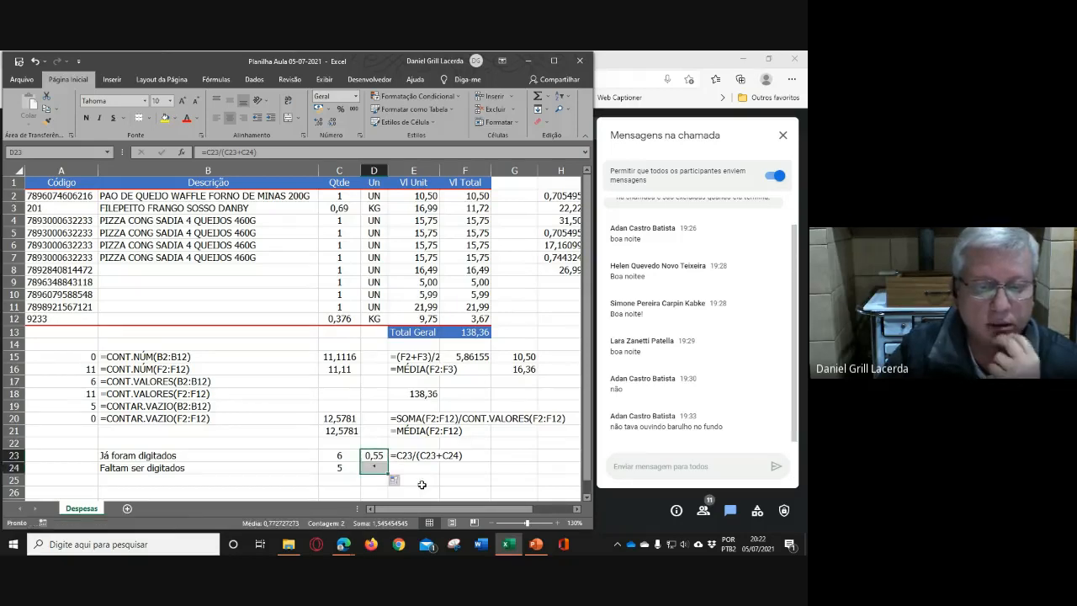
pyautogui.click(477, 478)
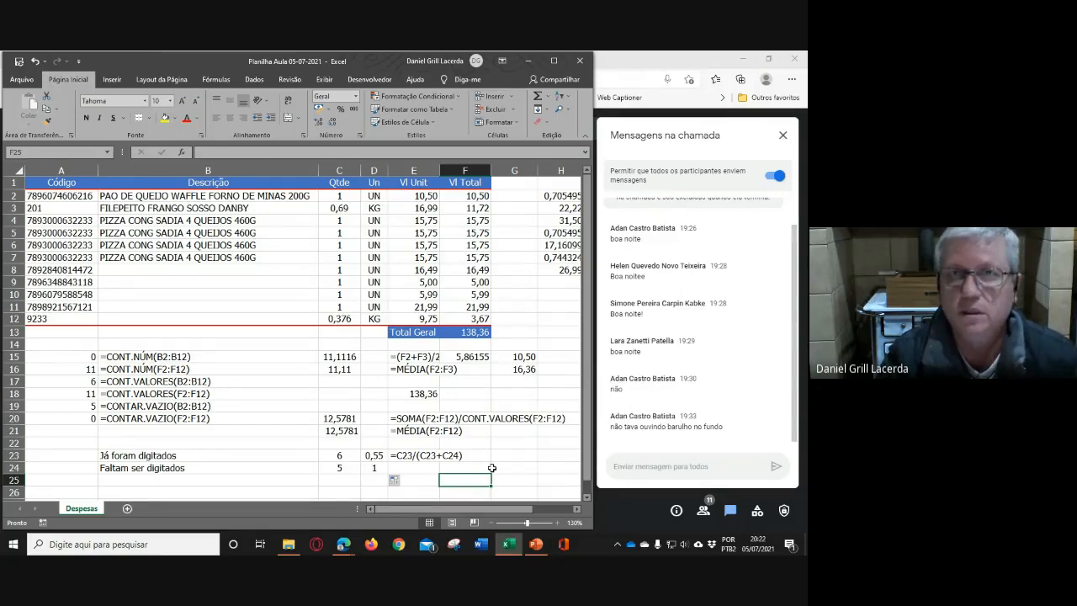
pyautogui.click(376, 466)
pyautogui.doubleClick(376, 466)
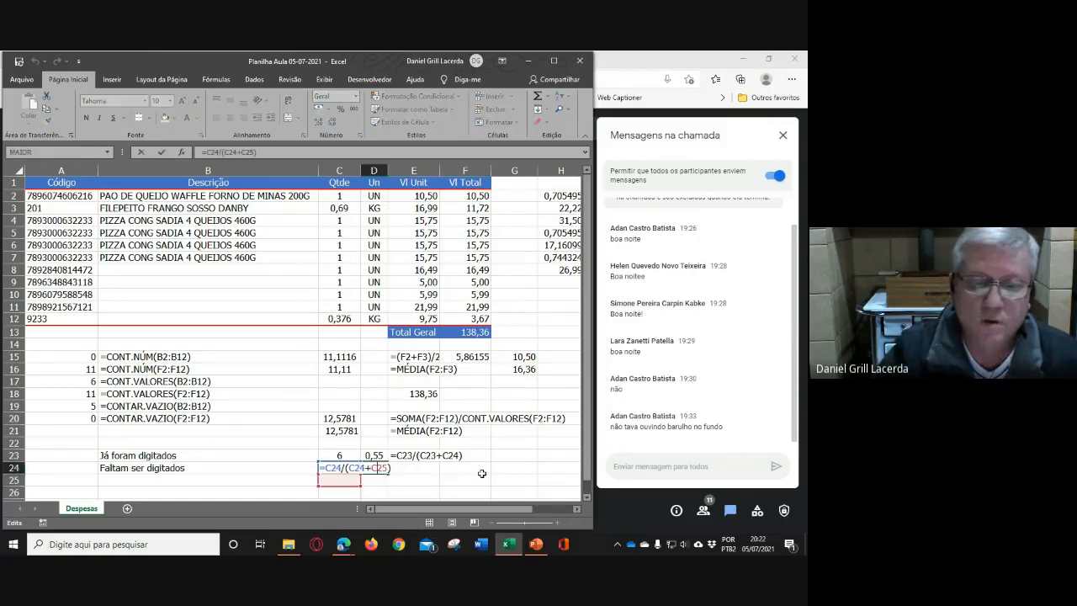
pyautogui.scroll(-2, 487, 469)
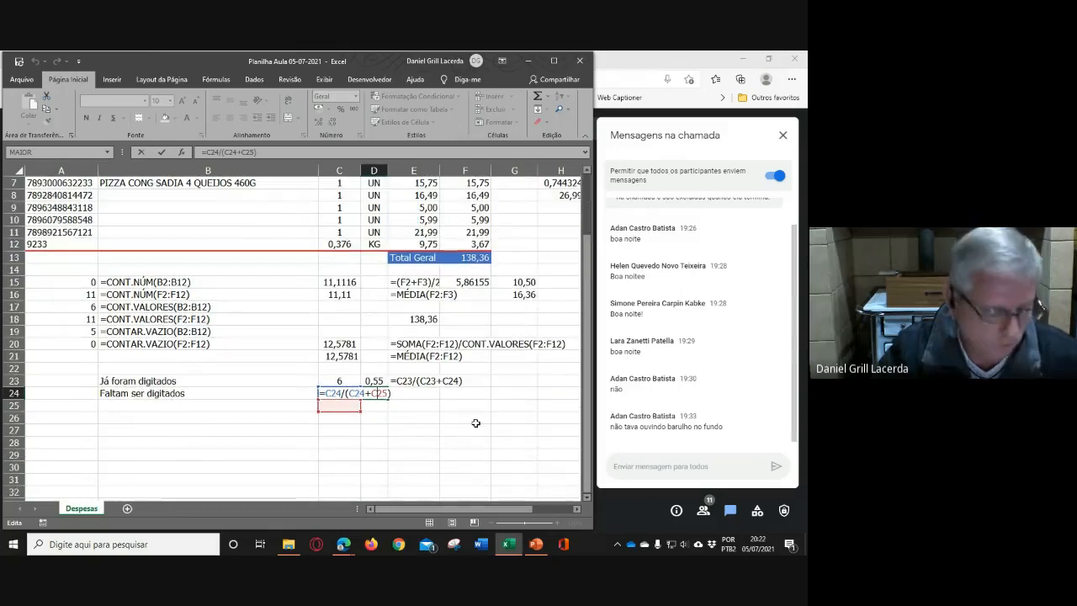
pyautogui.hotkey('ctrl', 'Return')
# Copy the FÓRMULATEXTO formula from E23 down to E24 to show D24's calculation as text
pyautogui.click(422, 383)
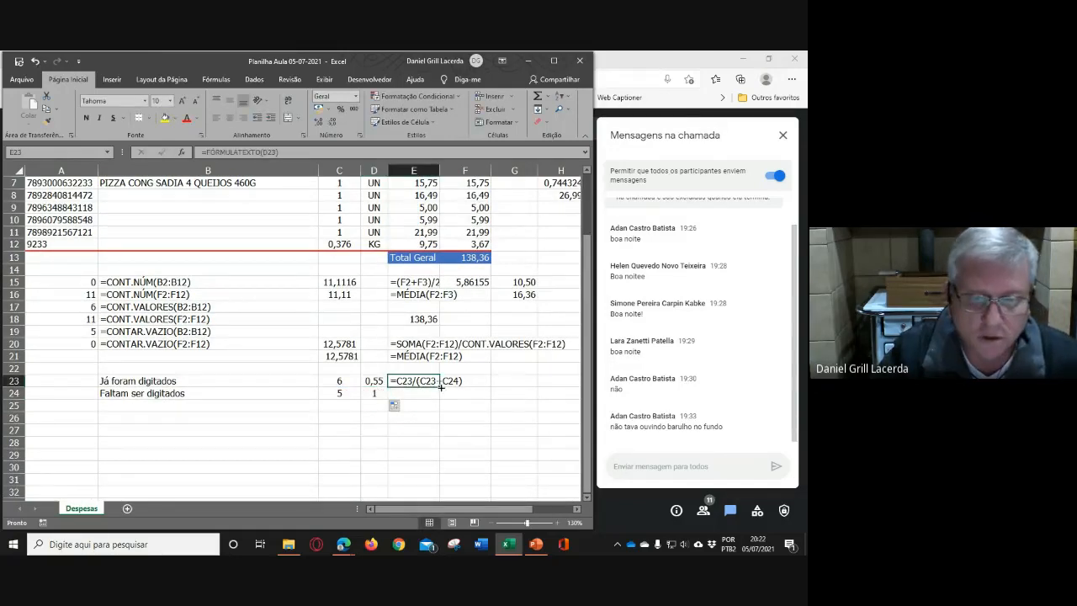
pyautogui.moveTo(440, 387); pyautogui.dragTo(440, 402)
pyautogui.click(487, 432)
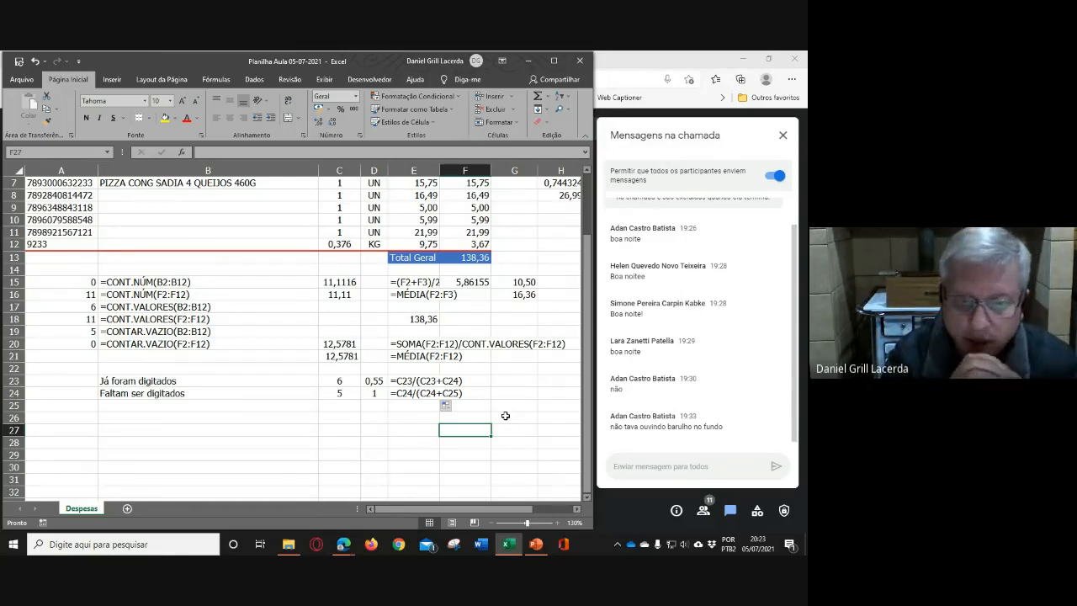
# Review the formula text in E23 and the counts in C23:C24, and fill D23's formula into D24 again
pyautogui.click(405, 383)
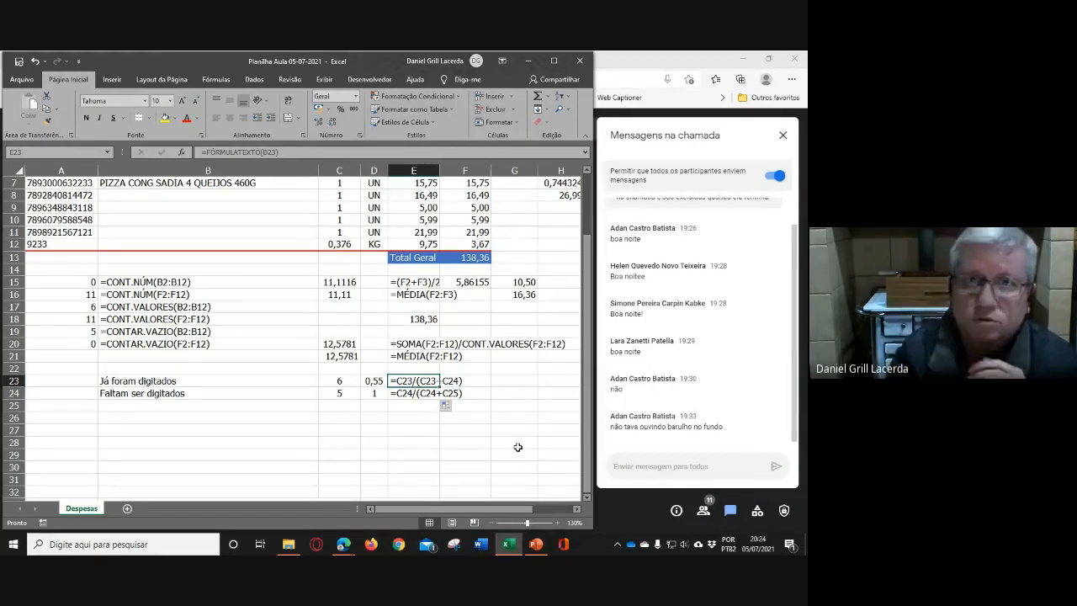
pyautogui.click(340, 393)
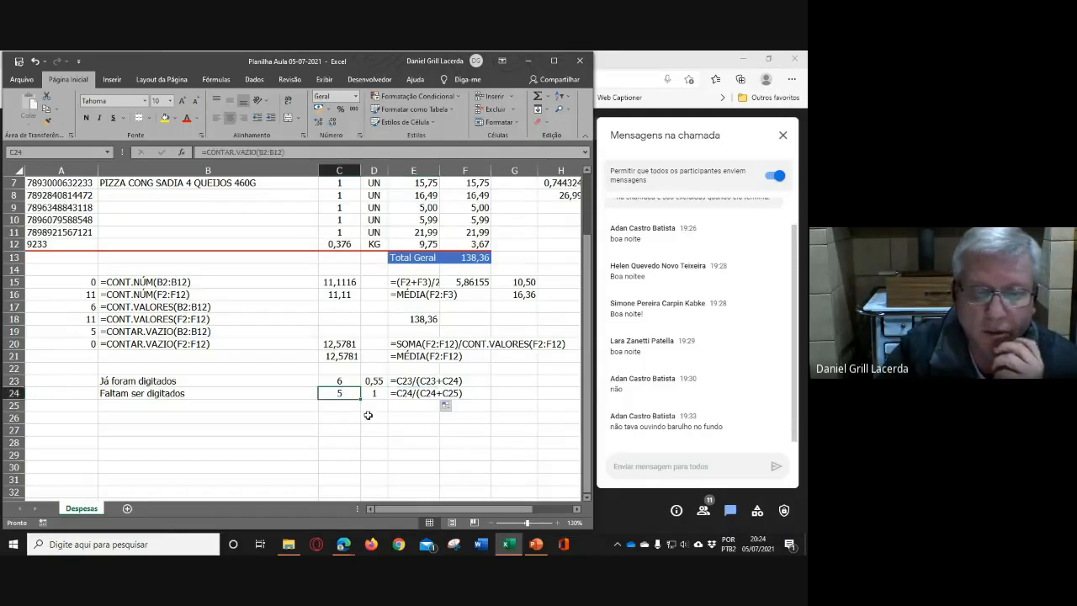
pyautogui.click(347, 383)
pyautogui.click(353, 393)
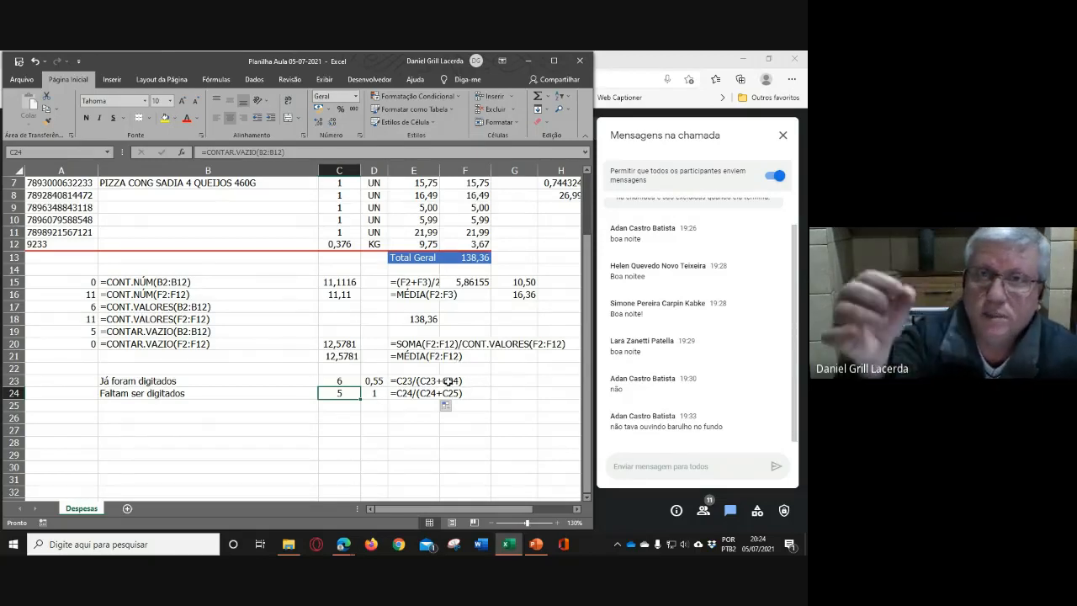
pyautogui.click(376, 381)
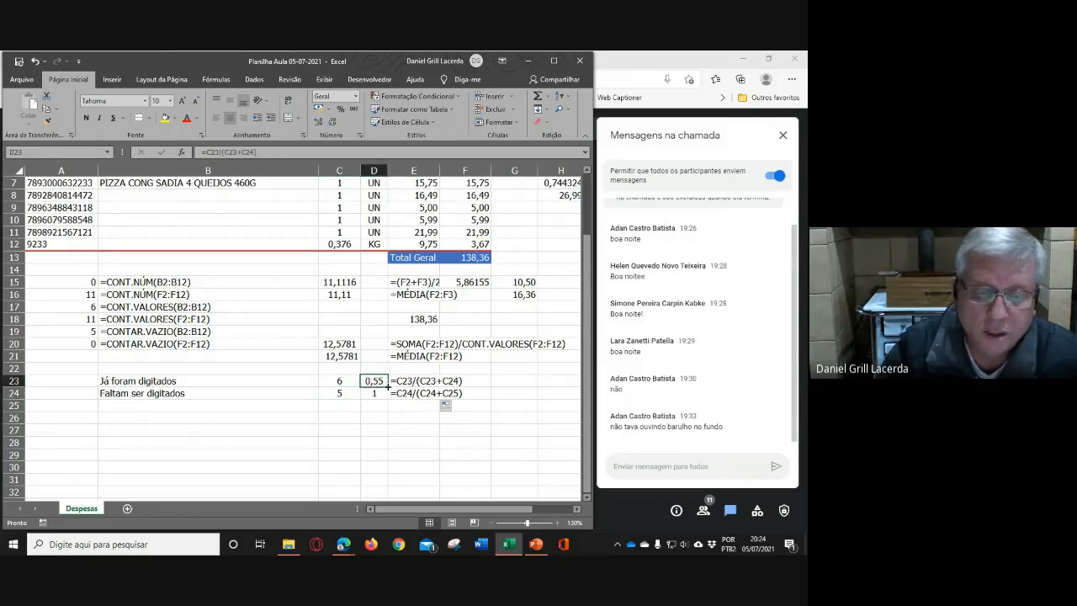
pyautogui.moveTo(388, 388); pyautogui.dragTo(388, 400)
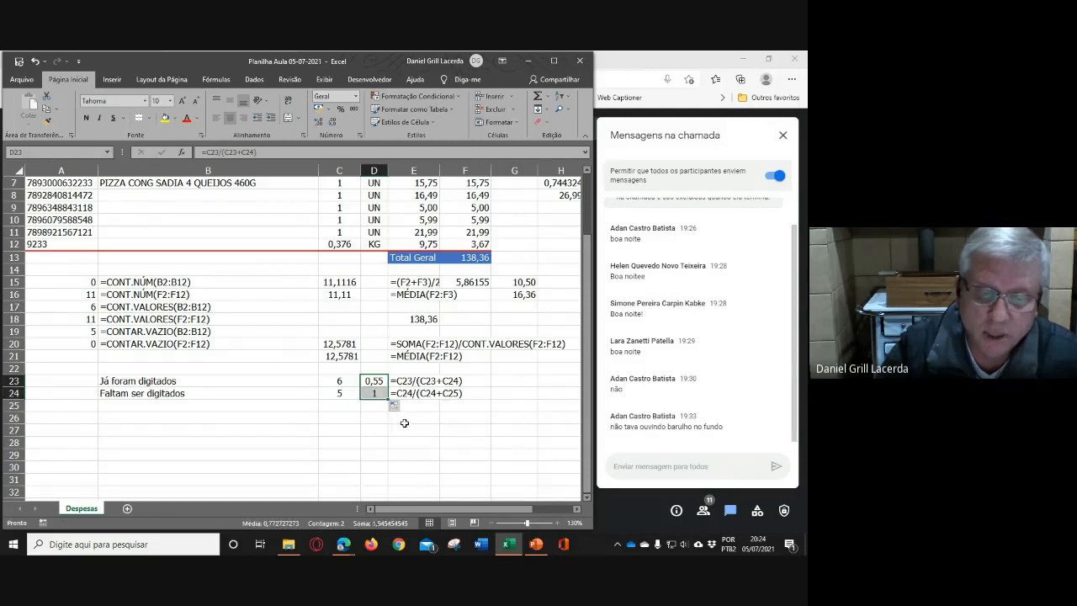
pyautogui.click(403, 423)
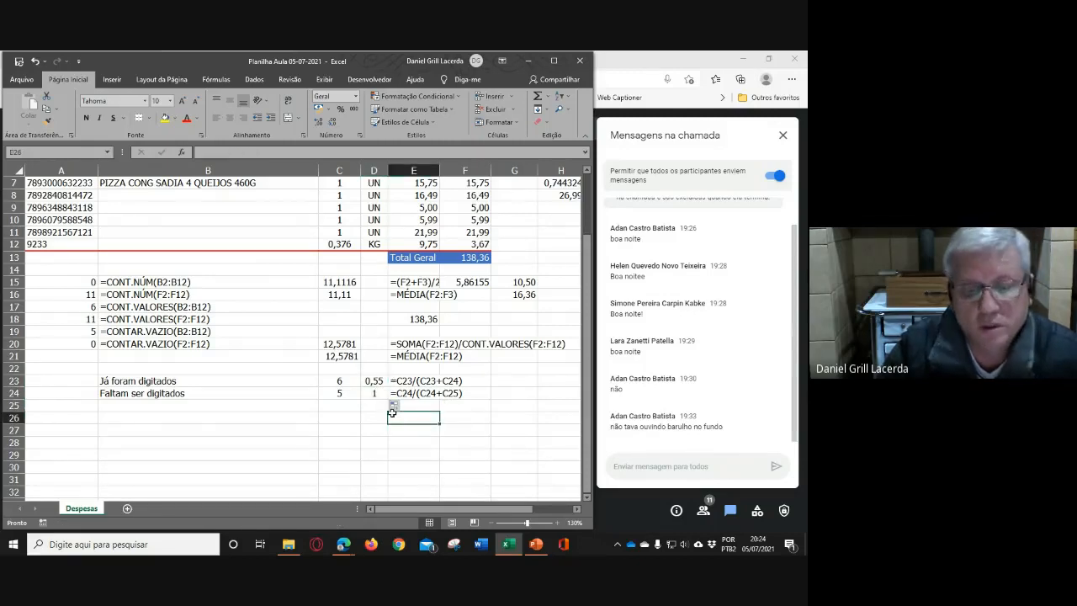
# Compare the cell references used by the share formulas in D23 and D24
pyautogui.doubleClick(377, 381)
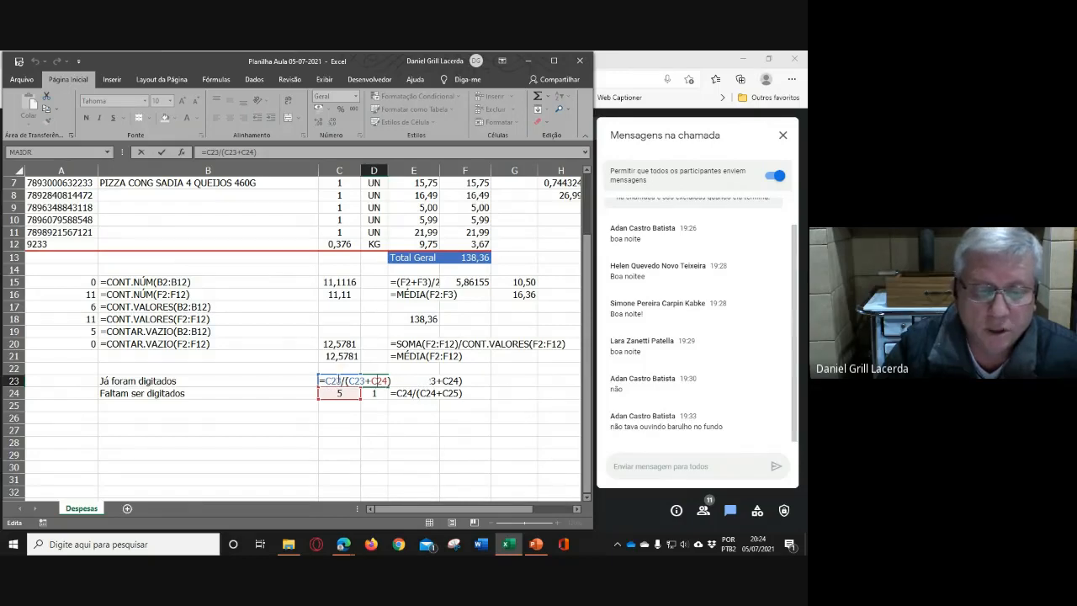
pyautogui.press('Escape')
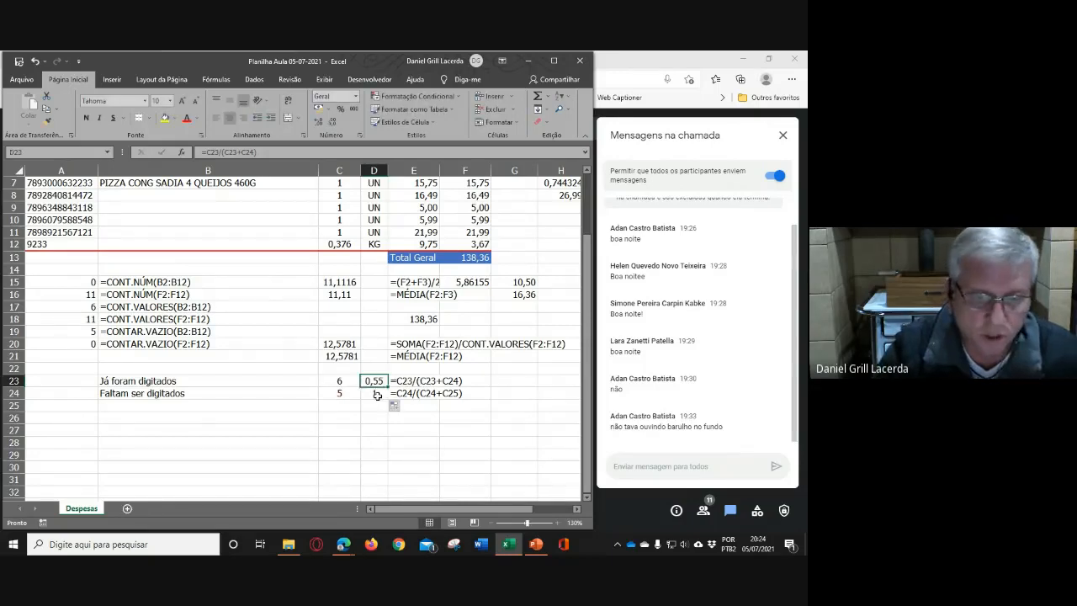
pyautogui.doubleClick(378, 395)
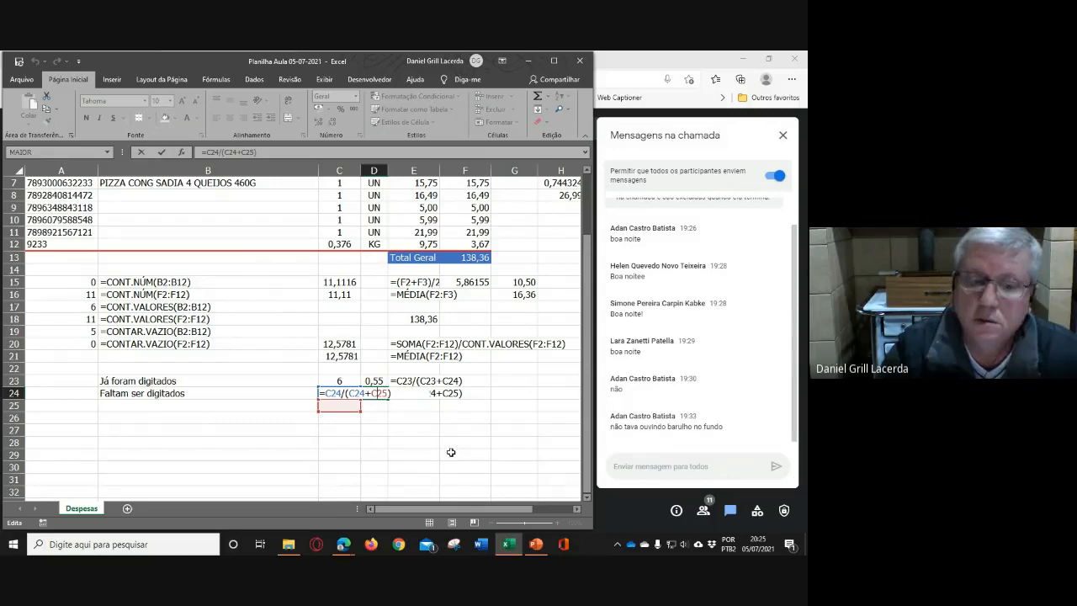
pyautogui.hotkey('ctrl', 'Return')
pyautogui.press('Up')
pyautogui.press('F2')
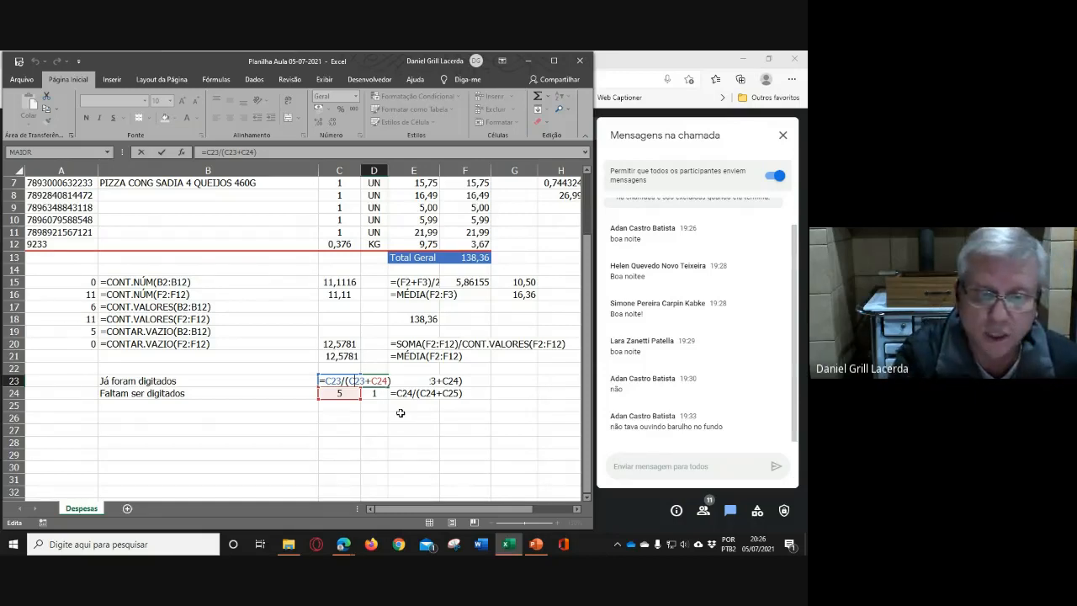
pyautogui.press('F4')
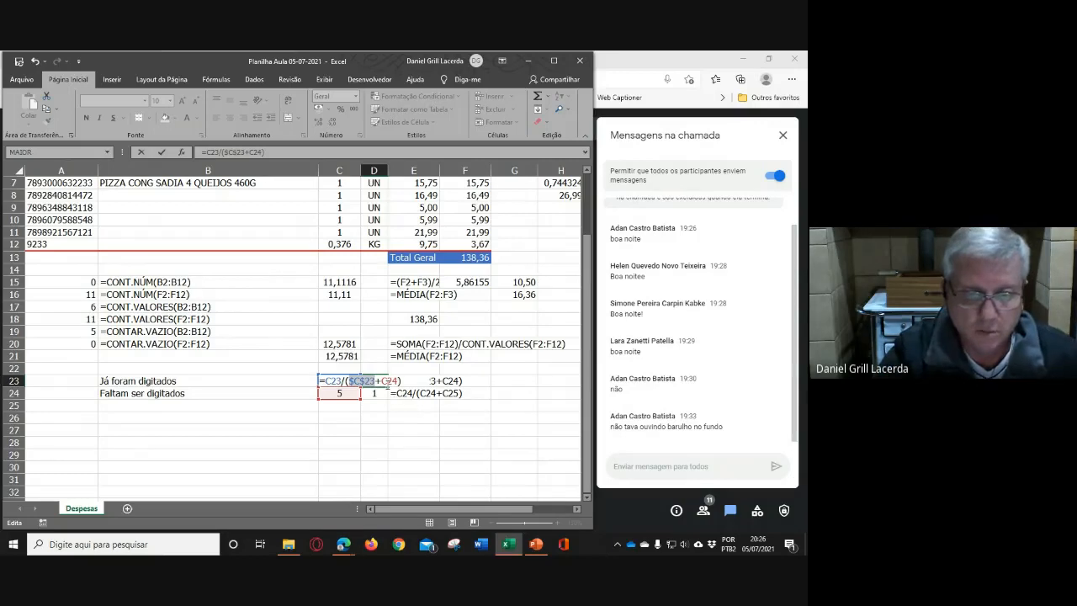
pyautogui.press('Escape')
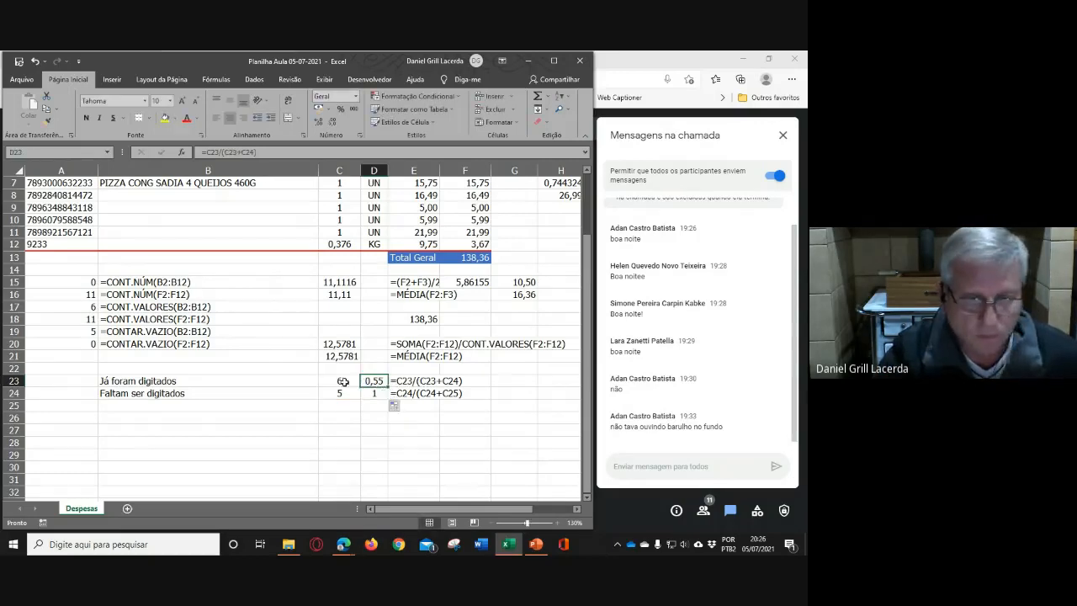
# Make both divisor references in D23's share formula absolute so it reads =C23/($C$23+$C$24)
pyautogui.scroll(4, 382, 381)
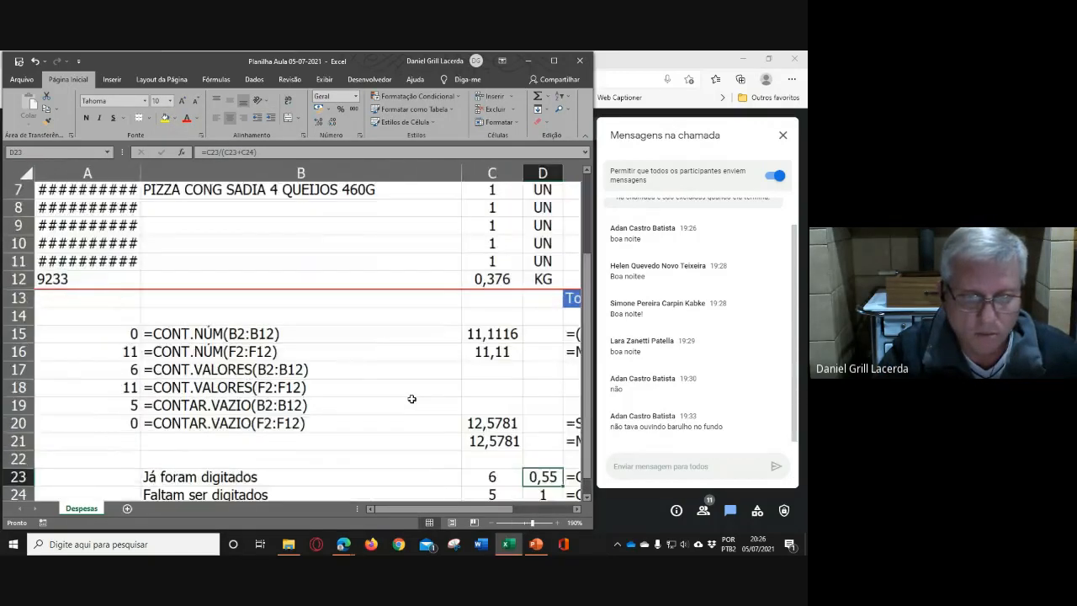
pyautogui.scroll(2, 412, 399)
pyautogui.scroll(1, 570, 499)
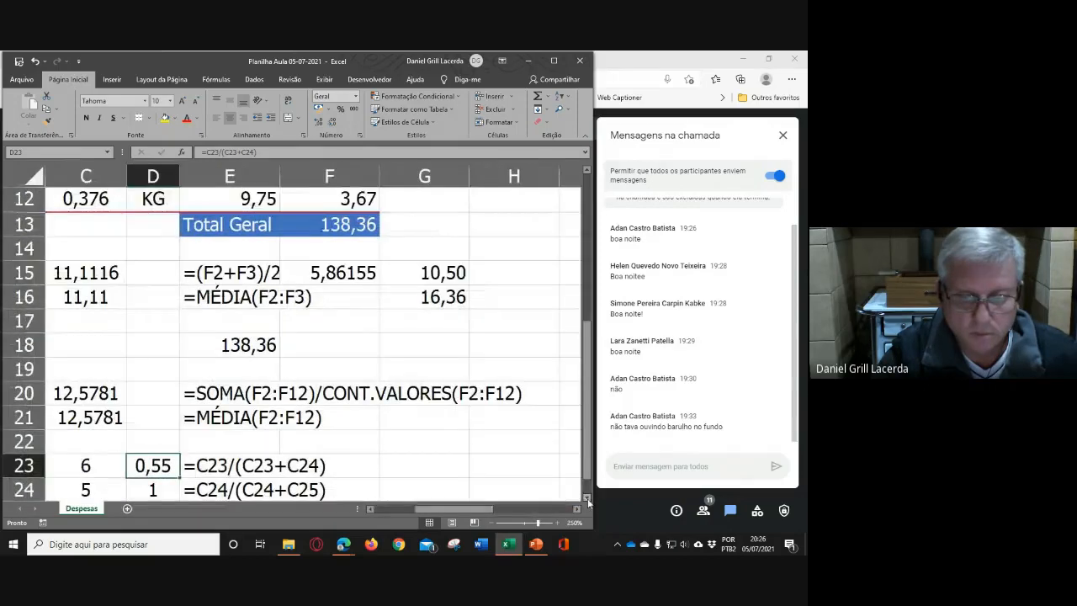
pyautogui.scroll(-1, 589, 502)
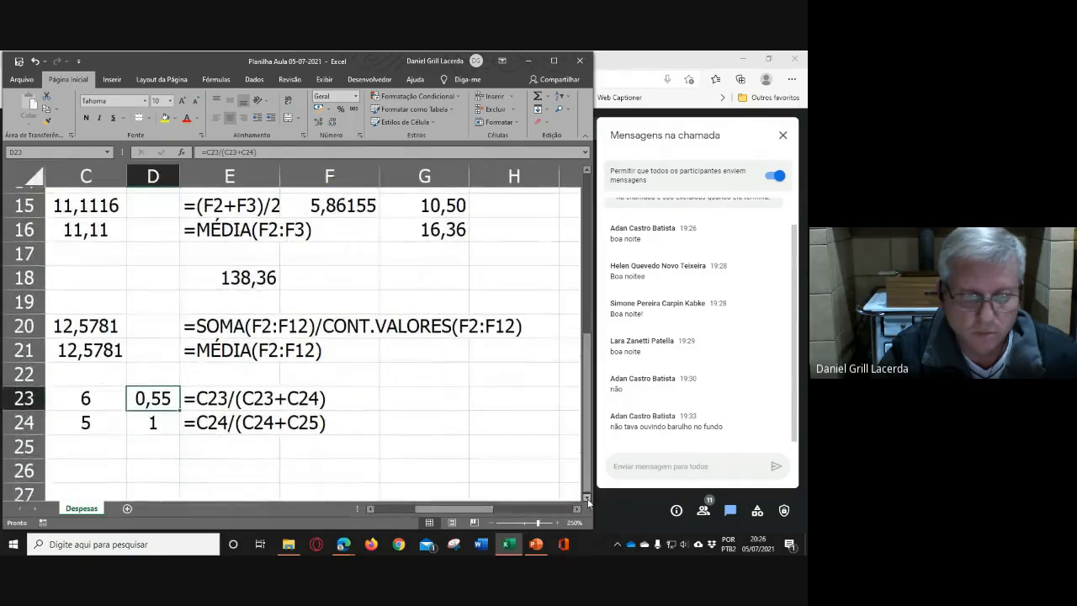
pyautogui.doubleClick(154, 393)
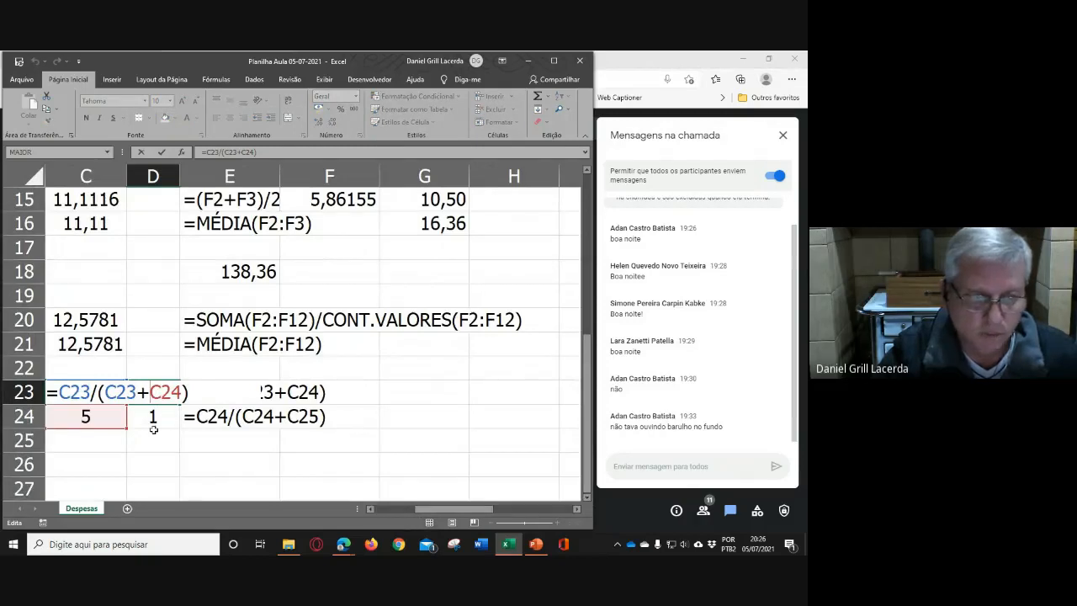
pyautogui.click(125, 392)
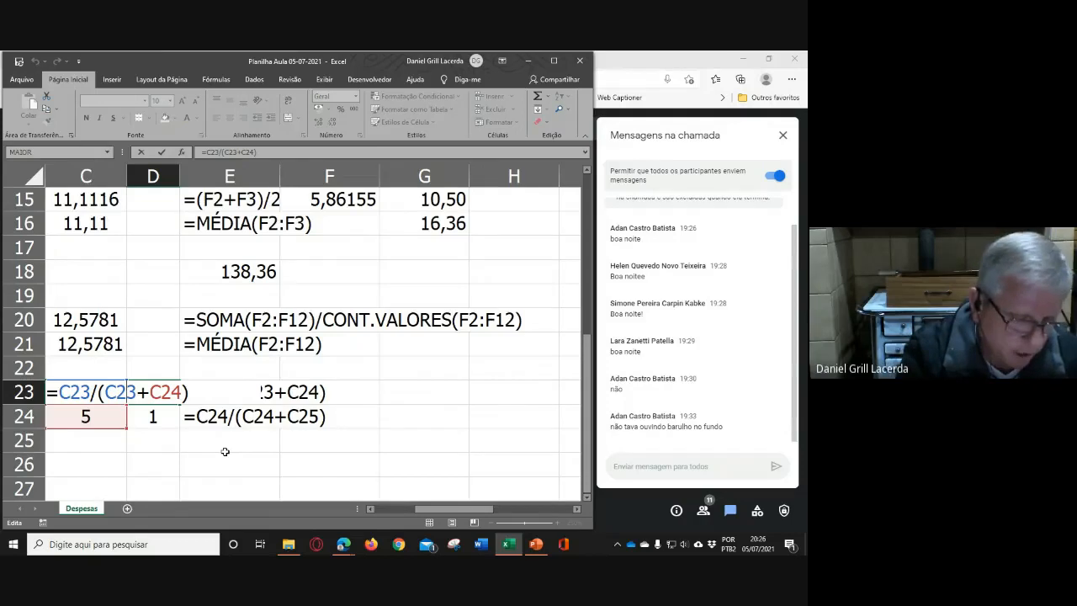
pyautogui.press('F4')
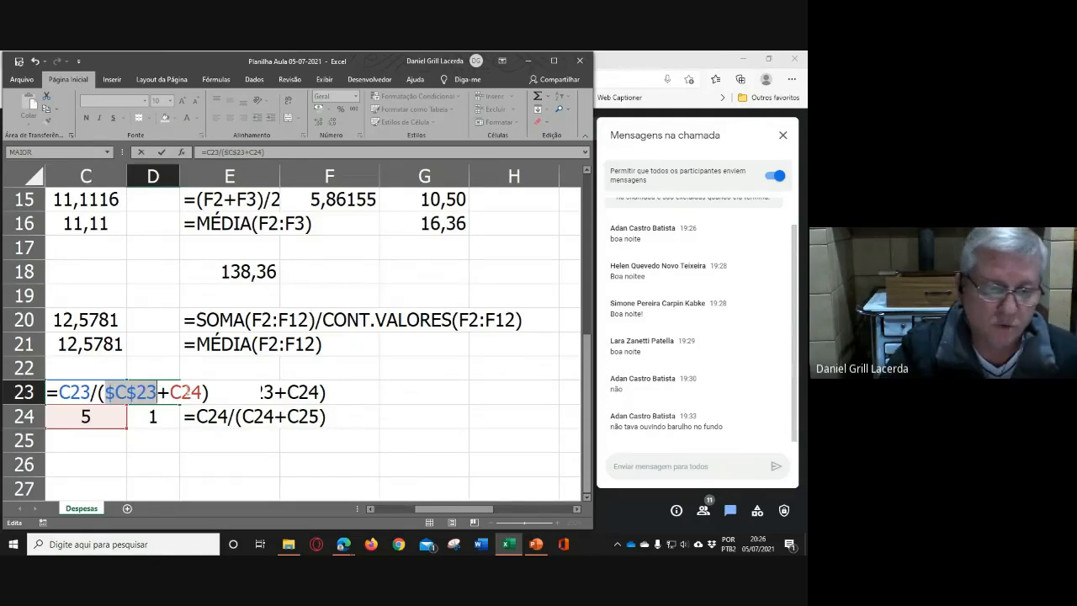
pyautogui.click(181, 392)
pyautogui.press('F4')
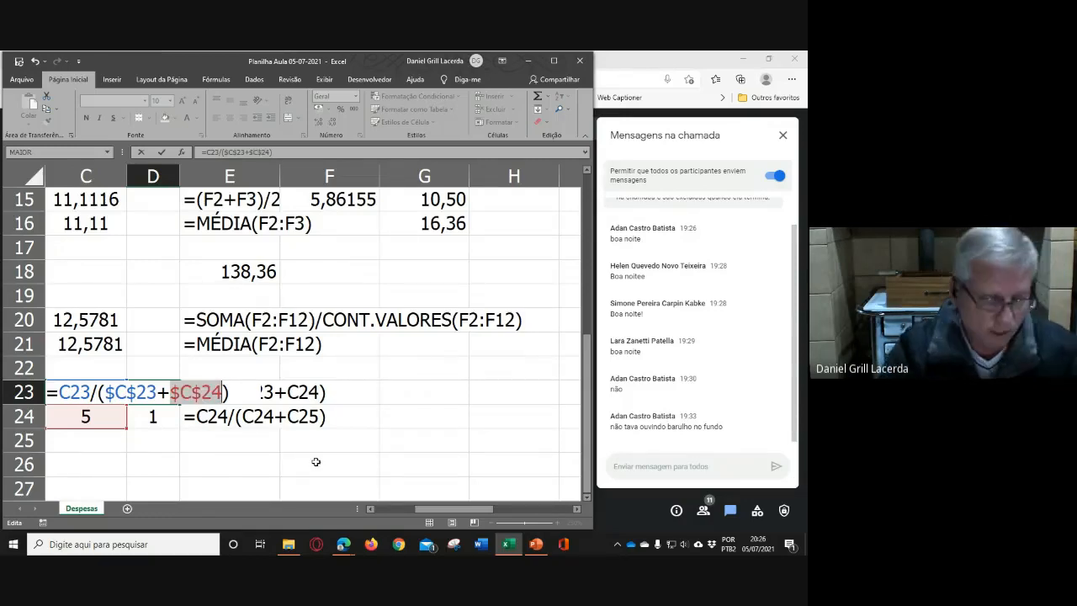
pyautogui.press('Return')
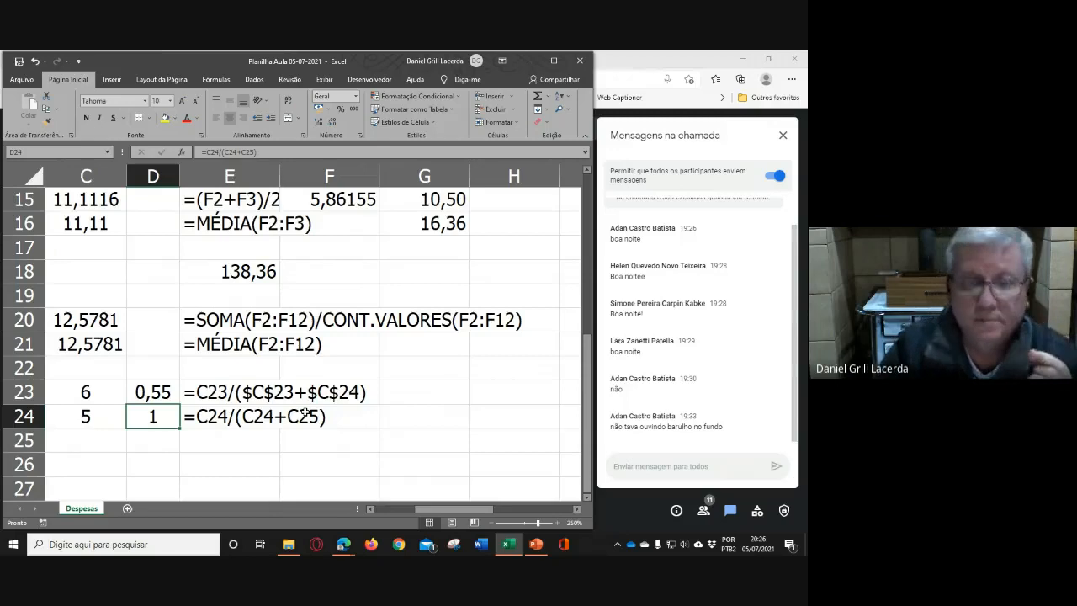
# Fill D23's share formula with the fixed divisor down into D24
pyautogui.click(154, 393)
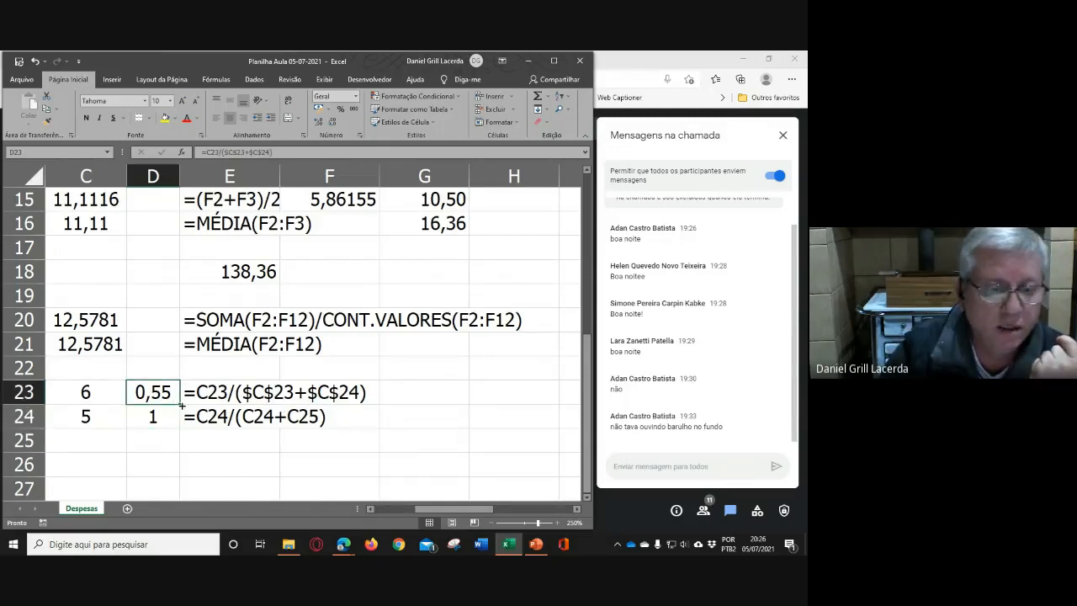
pyautogui.moveTo(178, 405); pyautogui.dragTo(178, 422)
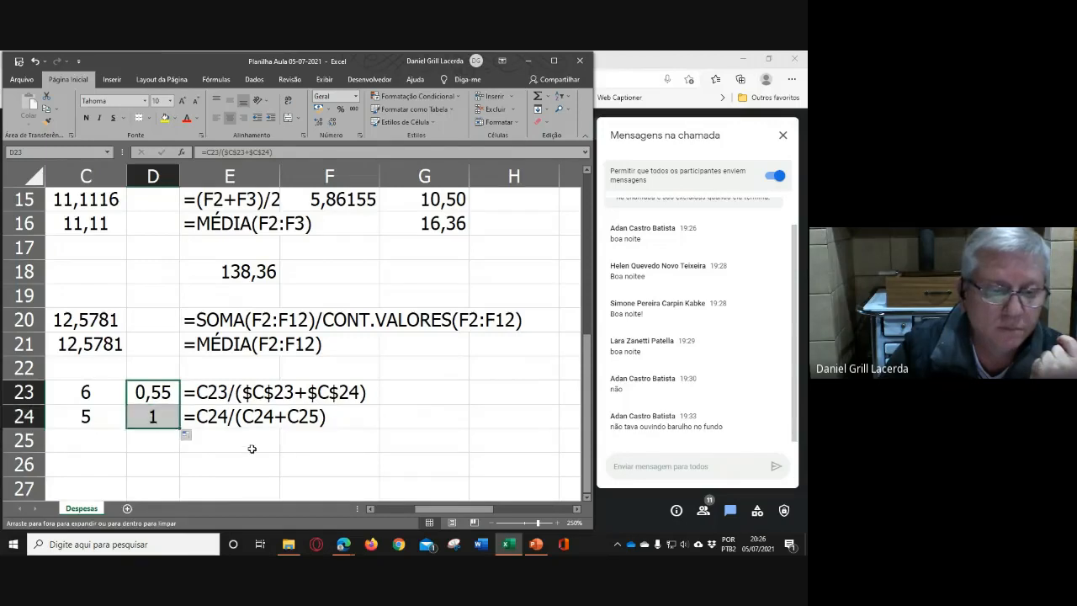
pyautogui.click(305, 454)
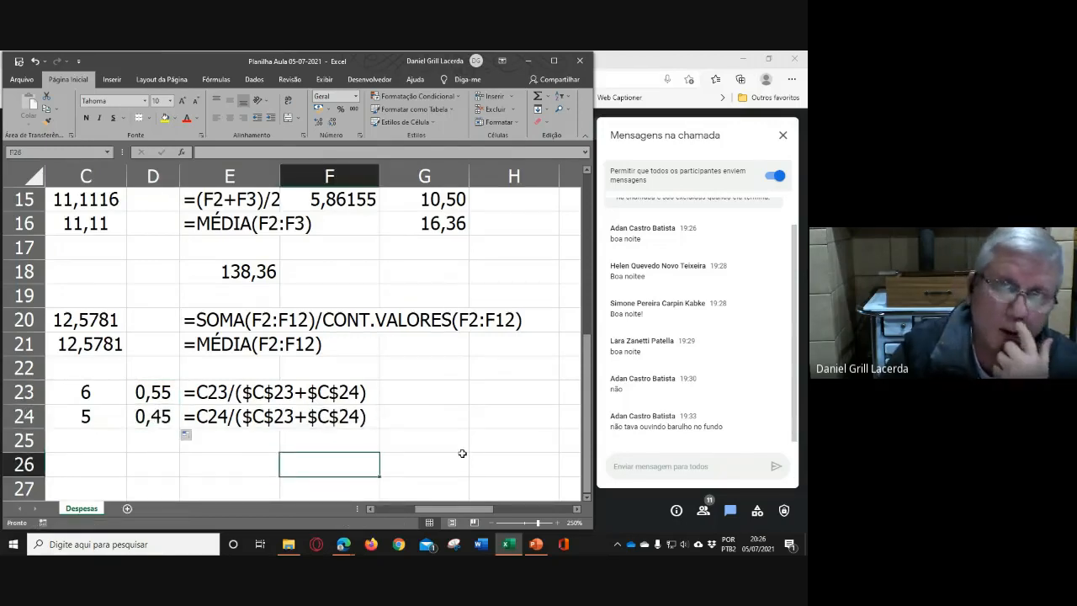
# Compare the formula texts in E23:E24 with the counts in C23:C24, checking which references shift and which stay fixed
pyautogui.click(215, 394)
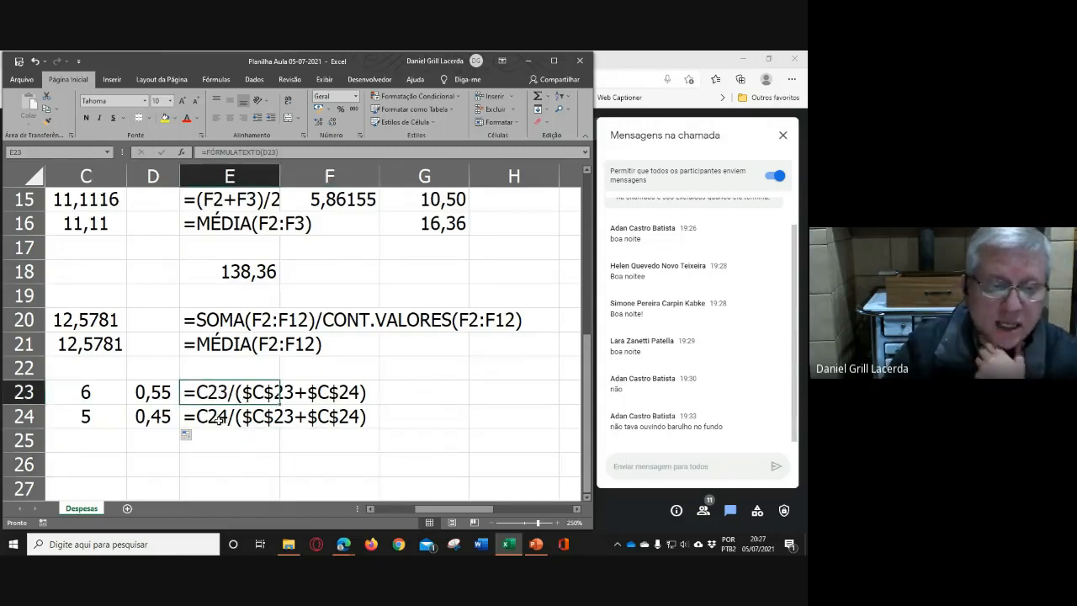
pyautogui.click(93, 392)
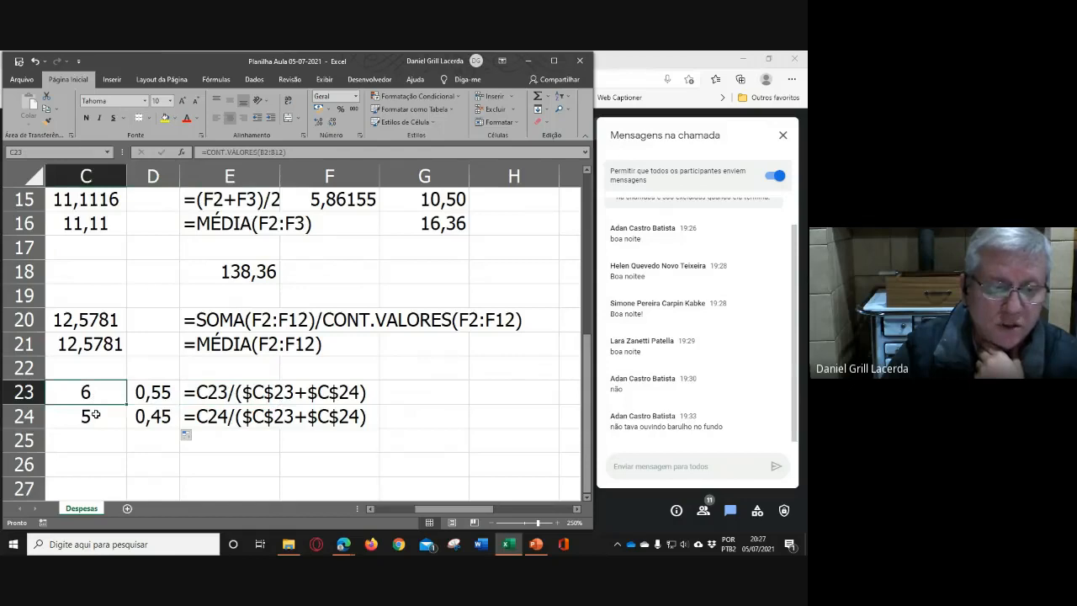
pyautogui.click(96, 413)
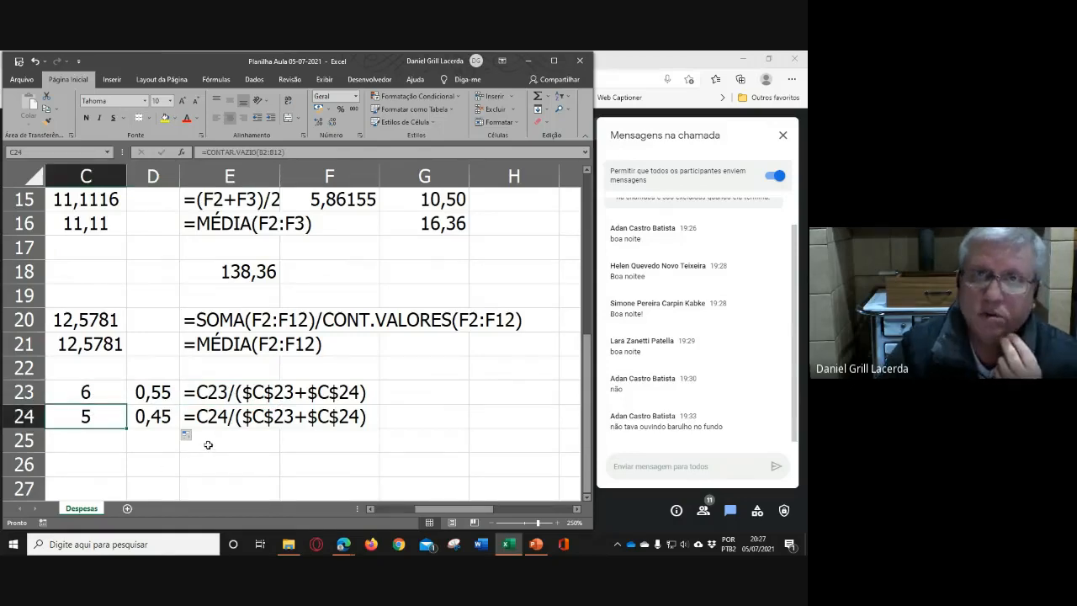
pyautogui.click(88, 393)
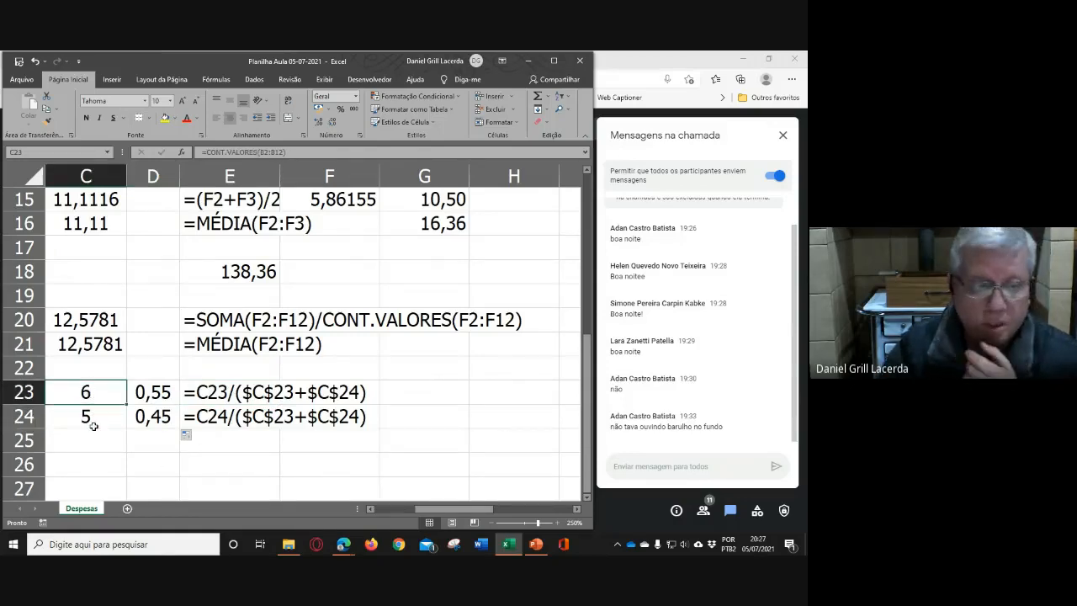
pyautogui.click(116, 416)
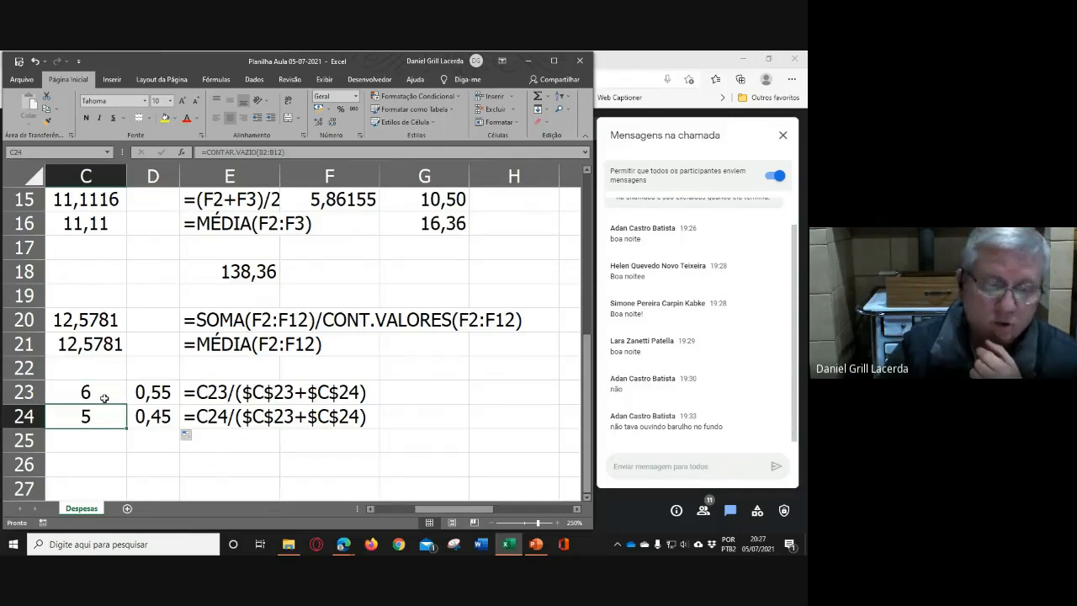
pyautogui.click(216, 394)
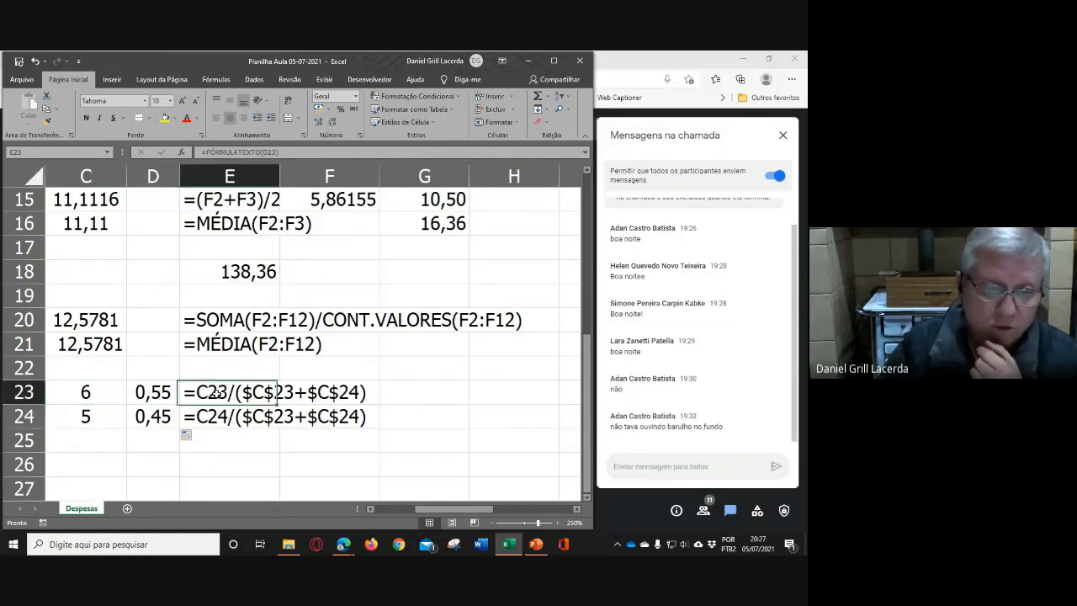
pyautogui.click(215, 415)
pyautogui.click(267, 392)
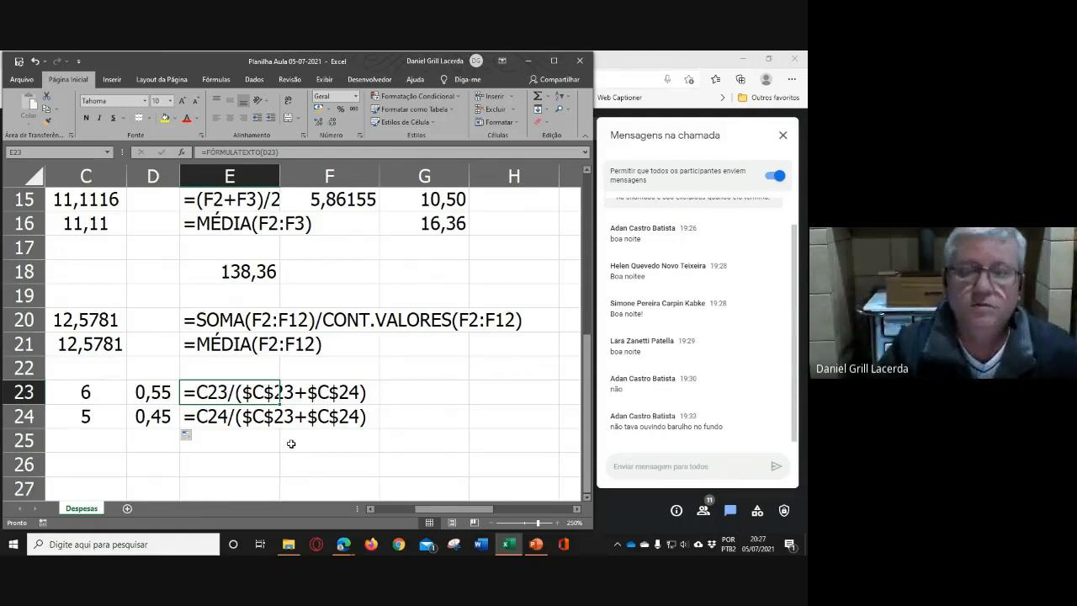
pyautogui.click(248, 418)
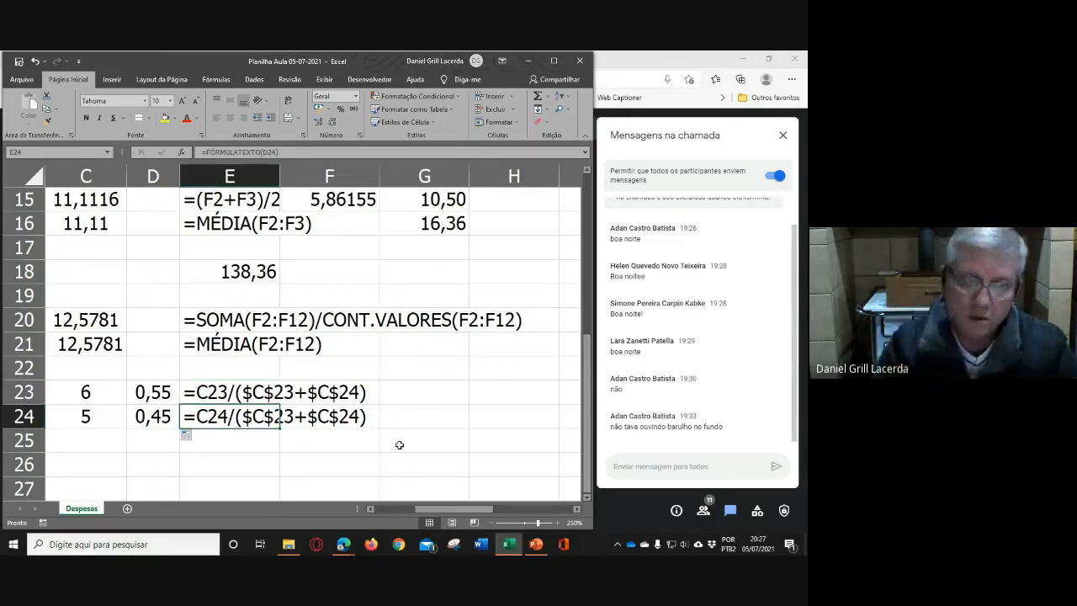
pyautogui.moveTo(81, 415); pyautogui.dragTo(84, 442)
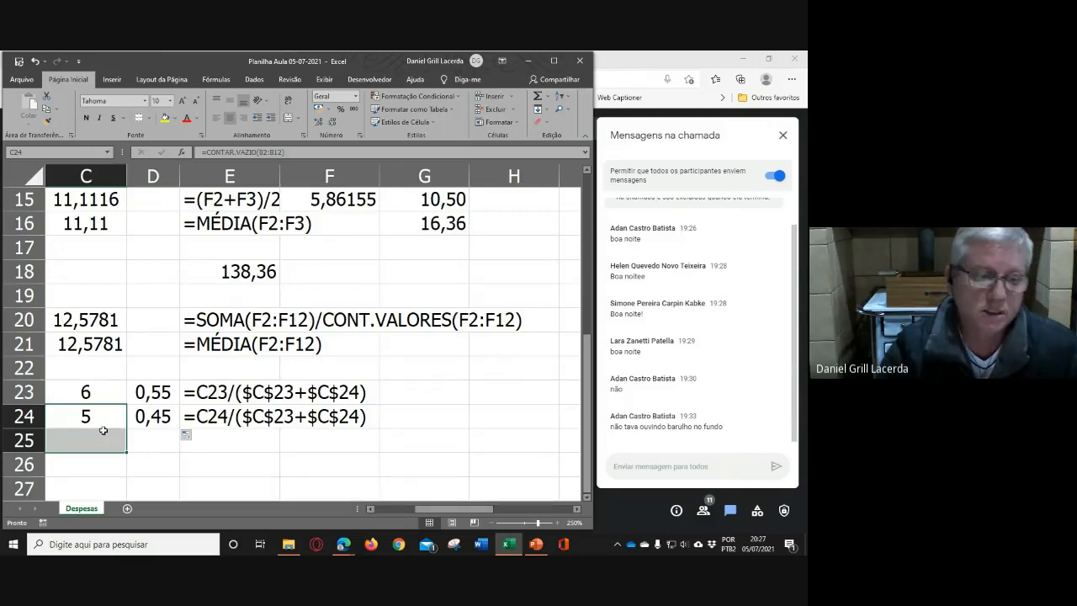
pyautogui.click(455, 431)
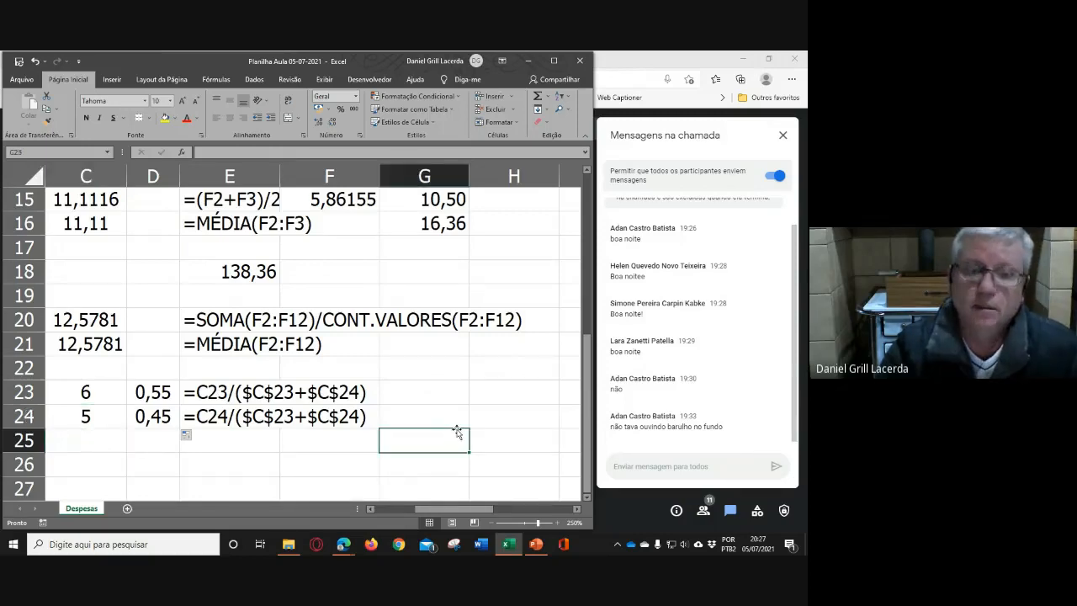
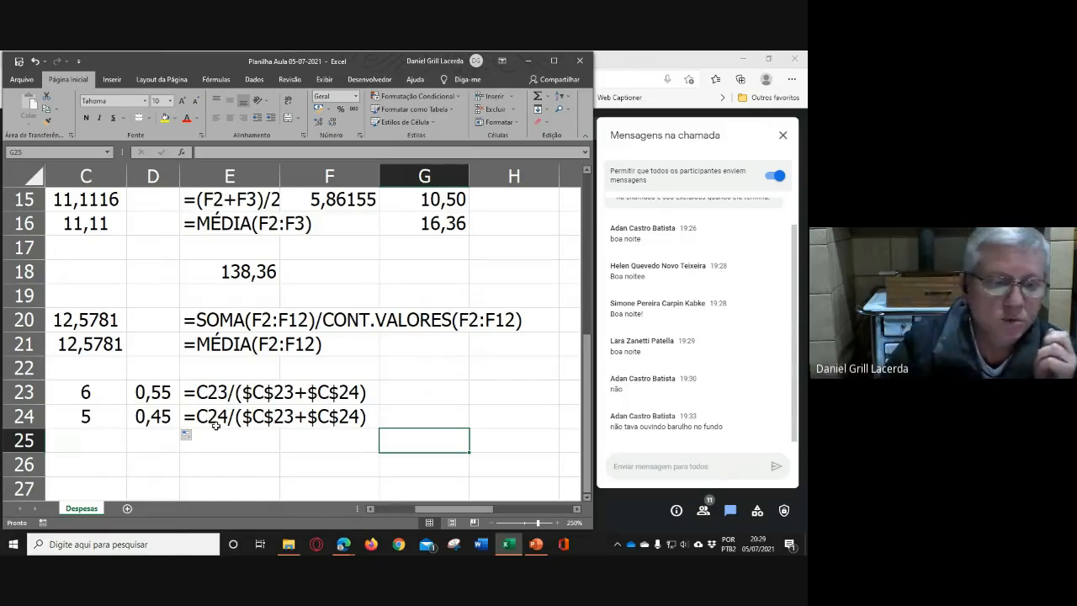
# Preview filling D23's formula across to H23 and down to D26, returning to D23 alone without applying either fill
pyautogui.click(156, 392)
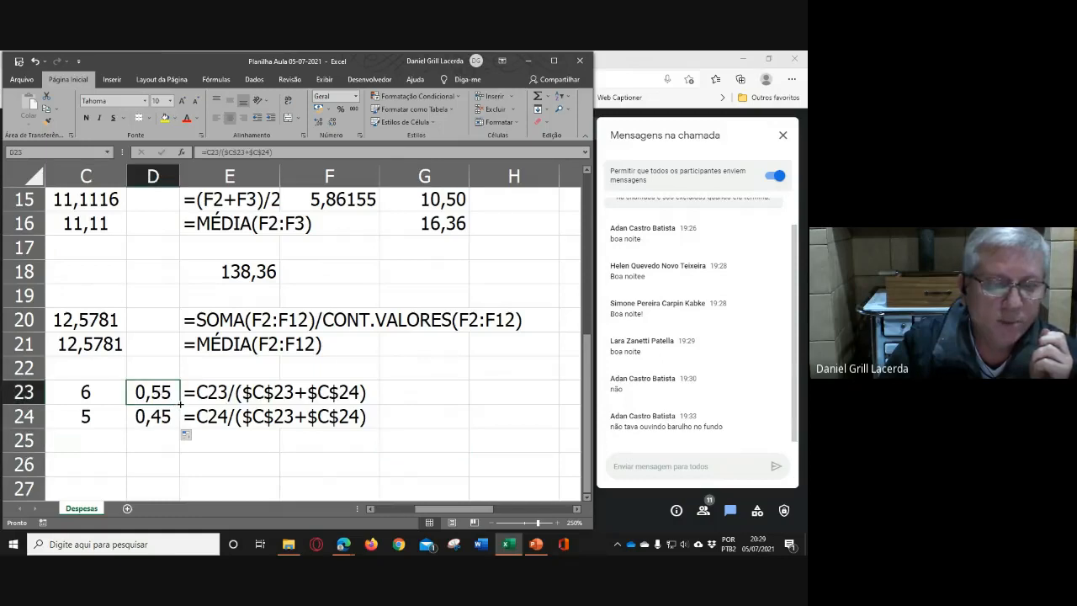
pyautogui.moveTo(179, 404); pyautogui.dragTo(515, 397)
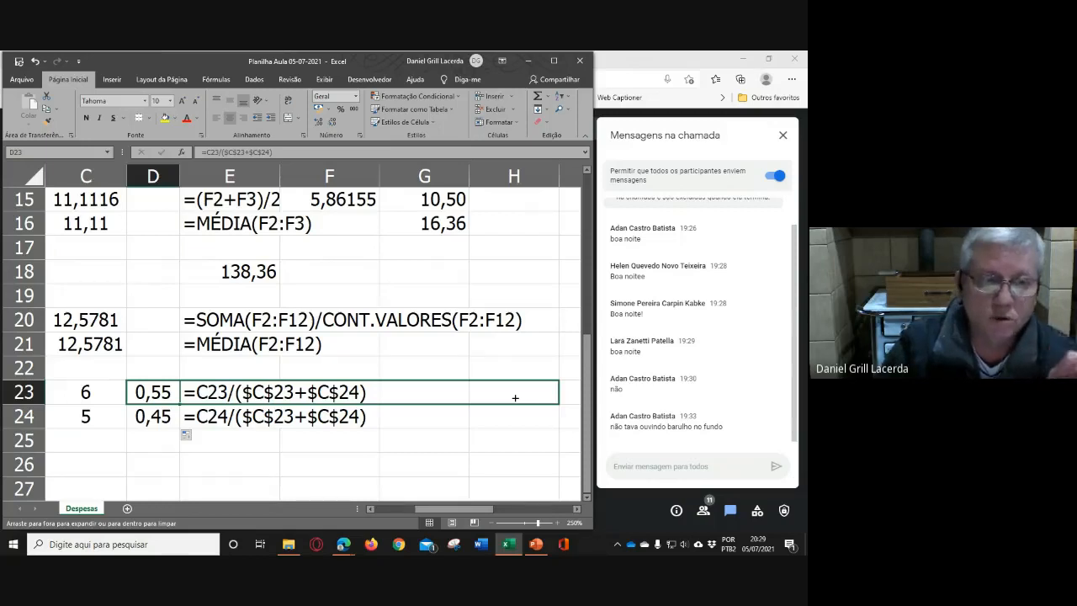
pyautogui.moveTo(515, 397)
pyautogui.mouseDown()
pyautogui.moveTo(252, 394)
pyautogui.moveTo(164, 417)
pyautogui.moveTo(160, 394)
pyautogui.moveTo(518, 393)
pyautogui.mouseUp()
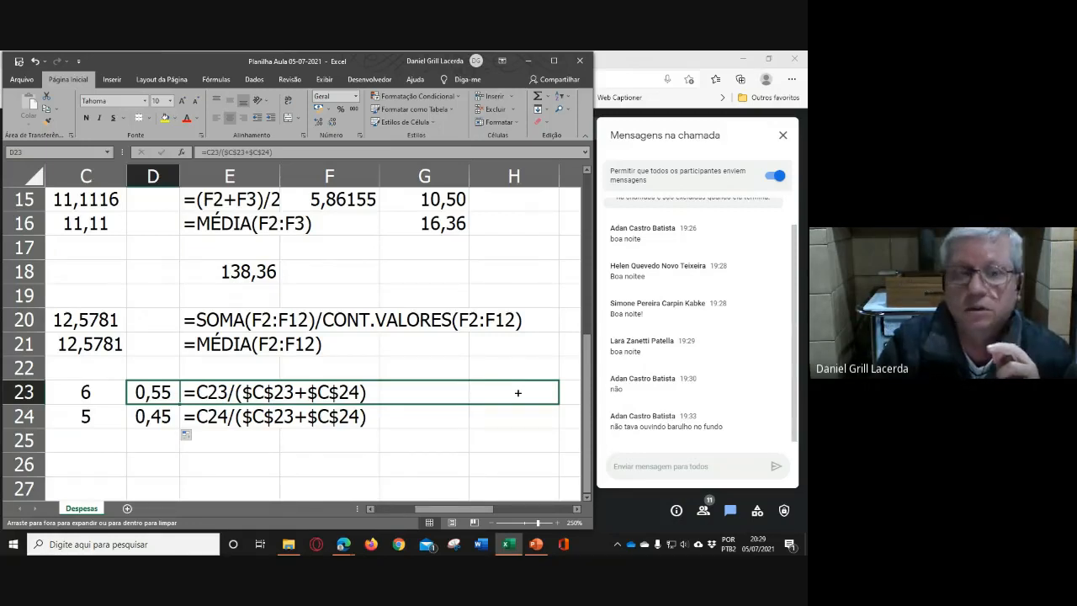
pyautogui.moveTo(518, 392); pyautogui.dragTo(176, 463)
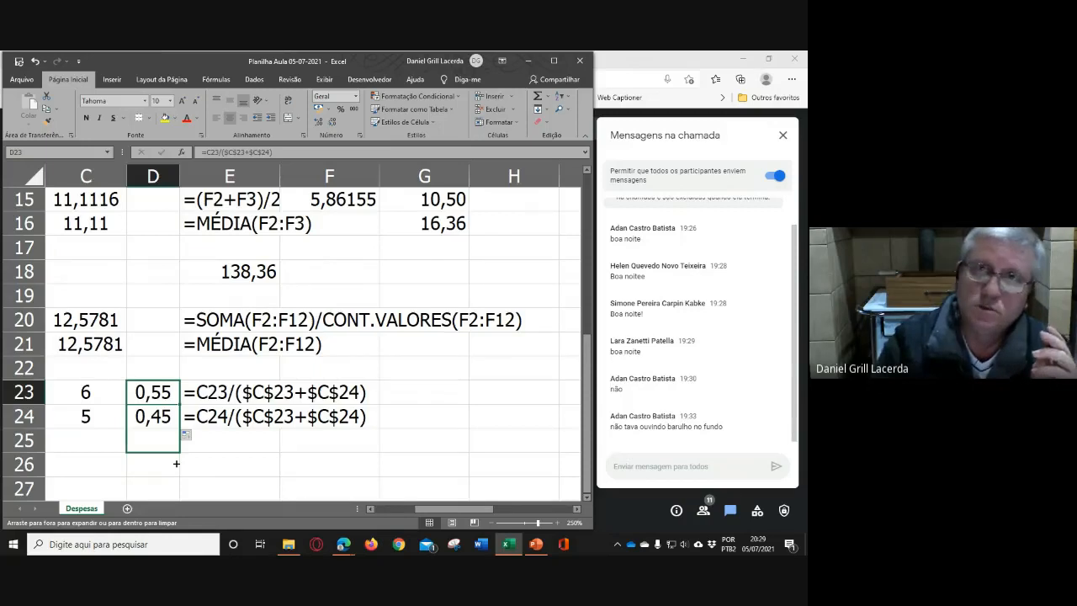
pyautogui.moveTo(177, 463); pyautogui.dragTo(166, 399)
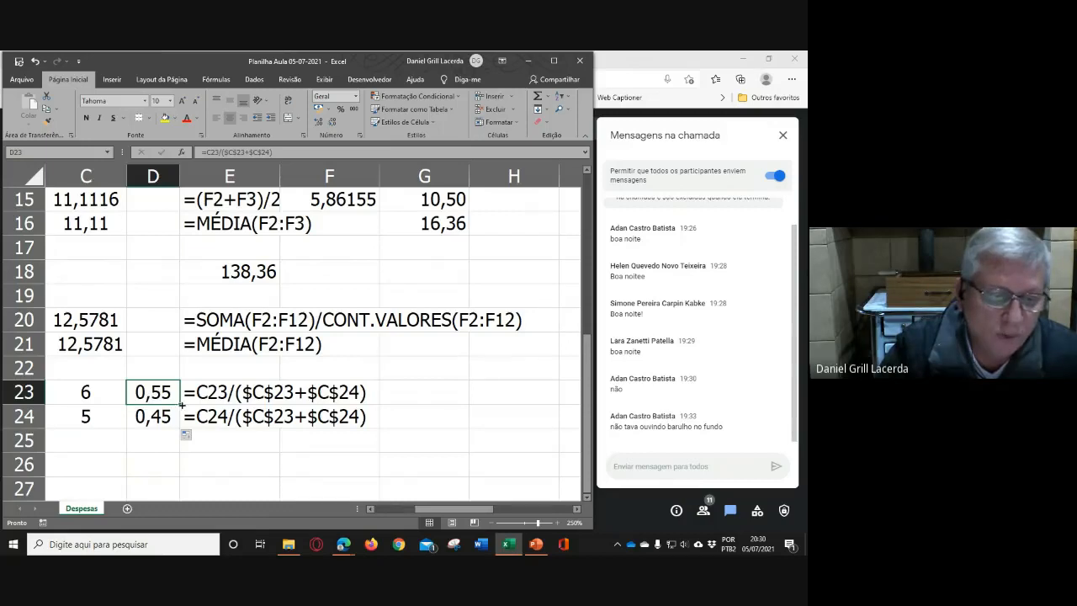
pyautogui.moveTo(181, 405); pyautogui.dragTo(179, 468)
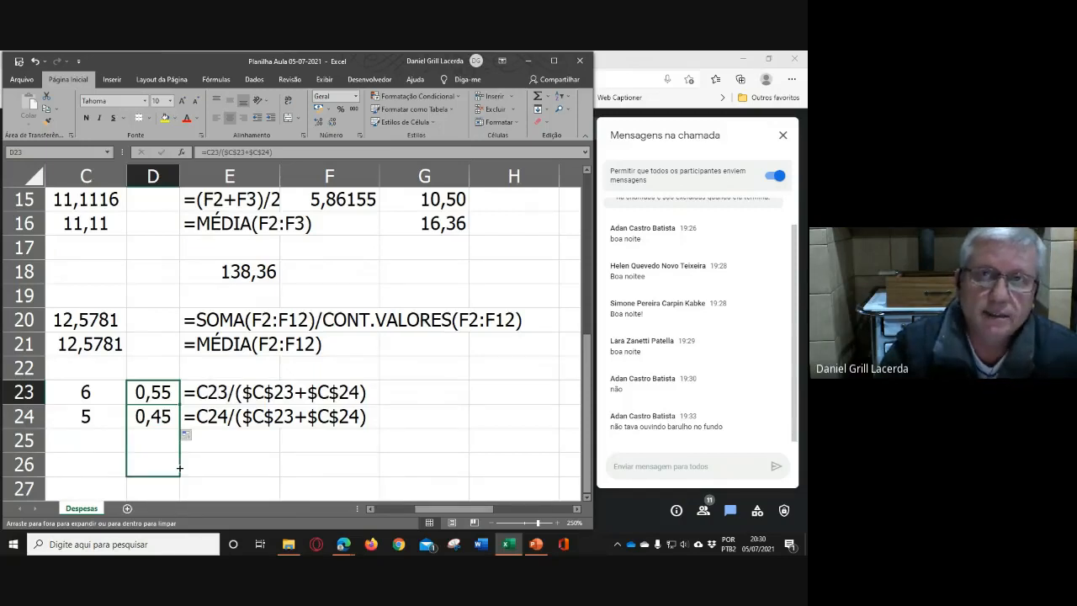
pyautogui.moveTo(179, 468); pyautogui.dragTo(176, 398)
# Trace the relative C23 and absolute $C$23 and $C$24 references in row 23's formula text back to their source cells
pyautogui.click(212, 392)
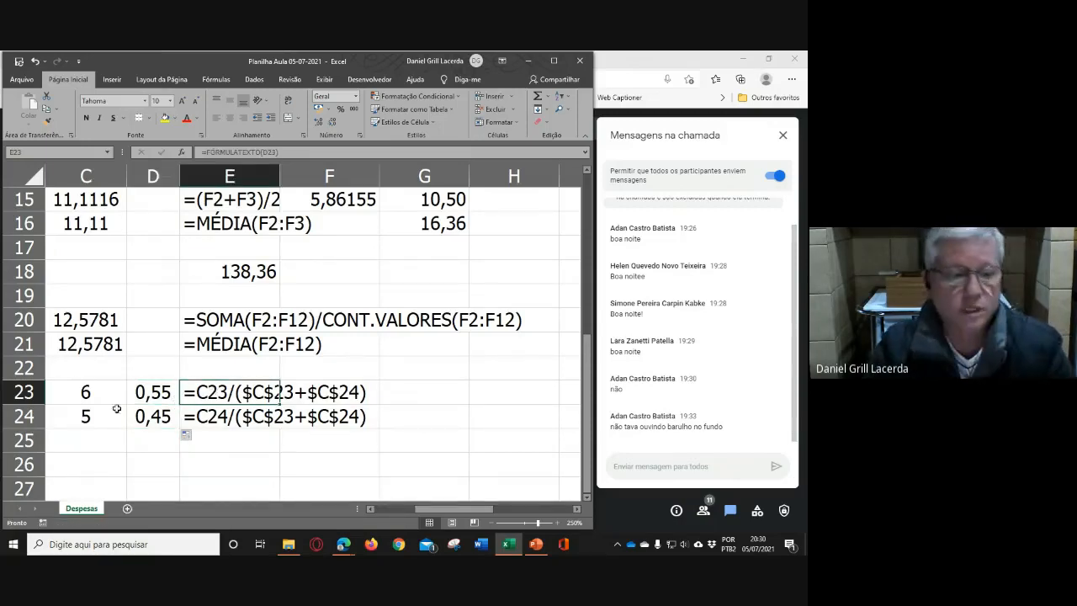
pyautogui.click(87, 393)
pyautogui.click(89, 414)
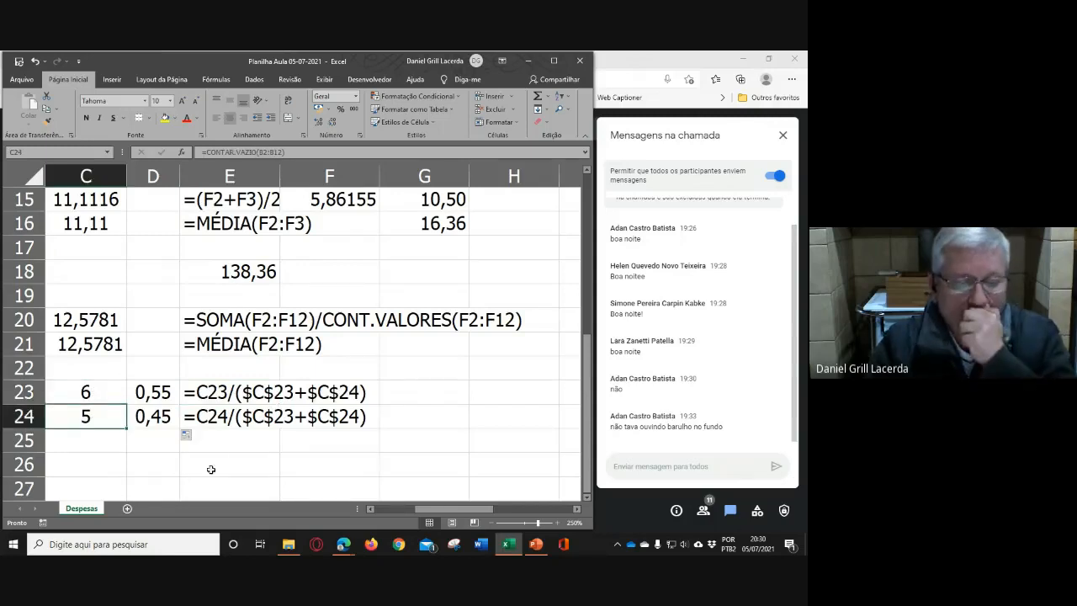
pyautogui.click(93, 440)
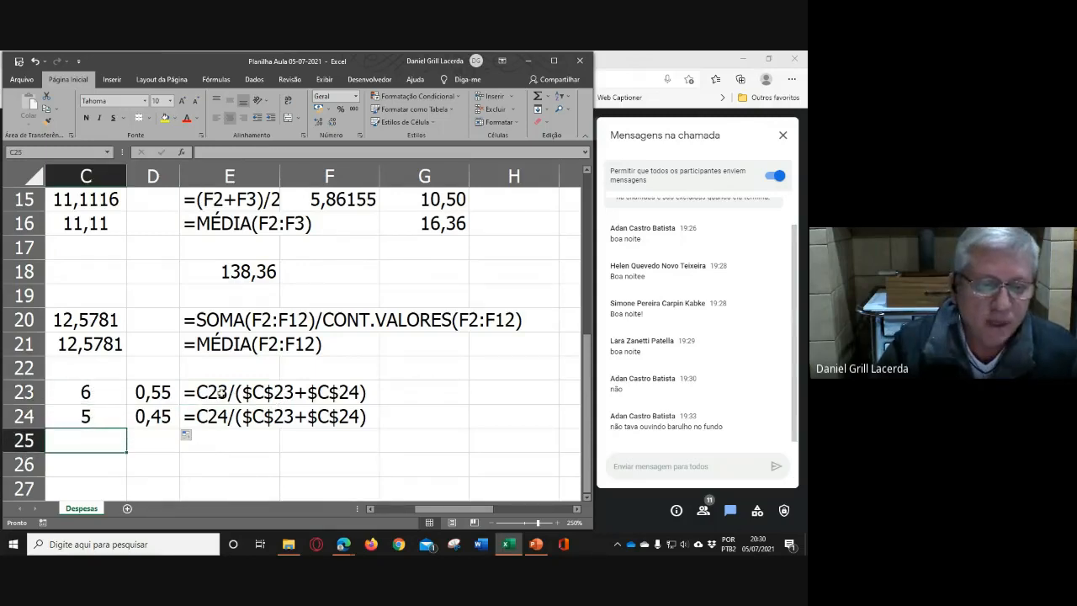
pyautogui.click(224, 393)
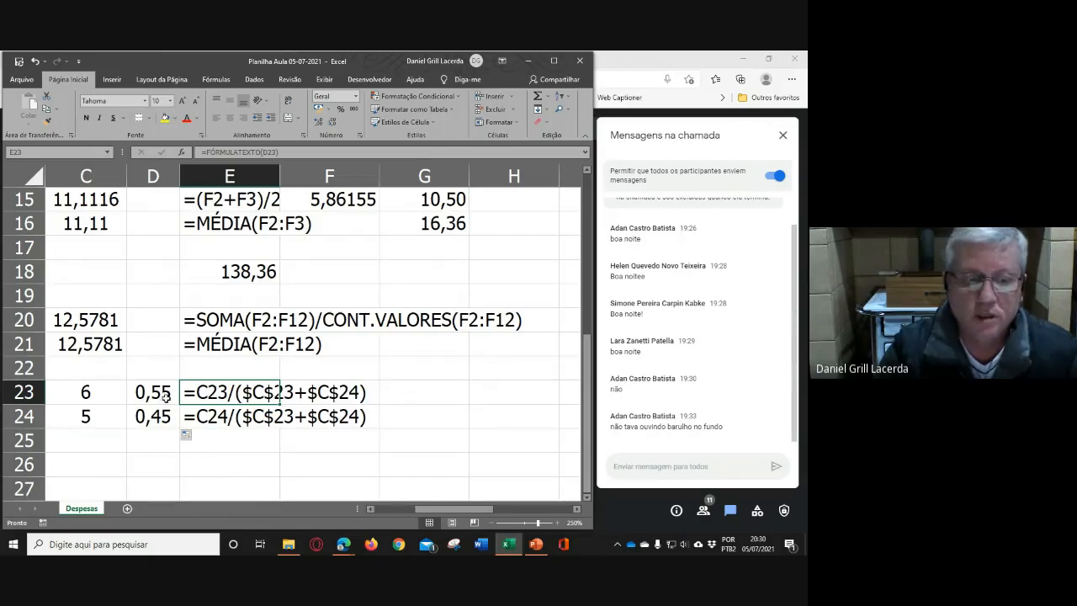
pyautogui.click(284, 392)
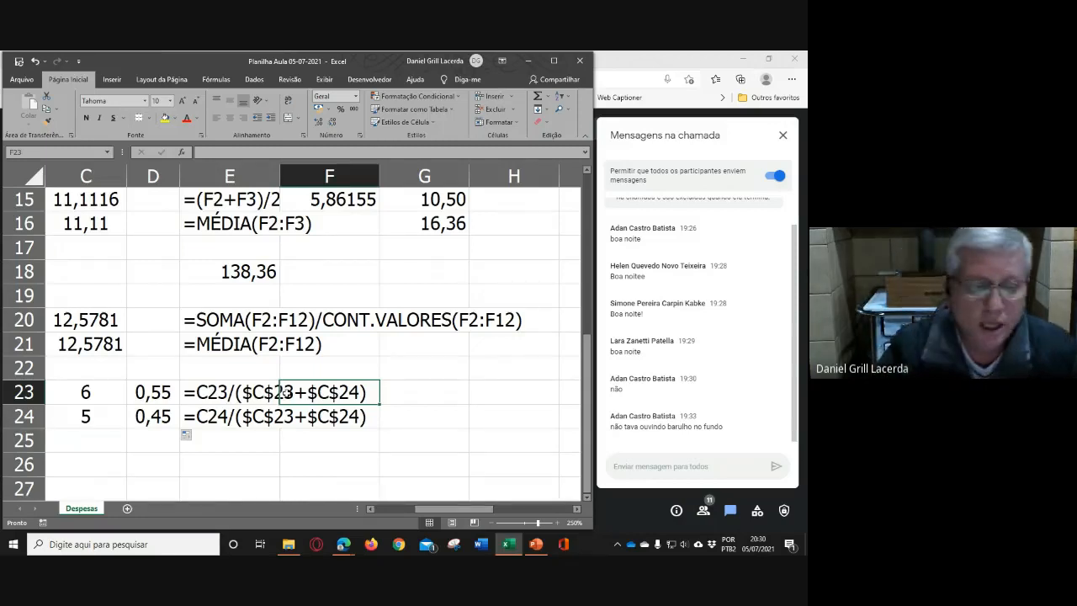
pyautogui.click(96, 391)
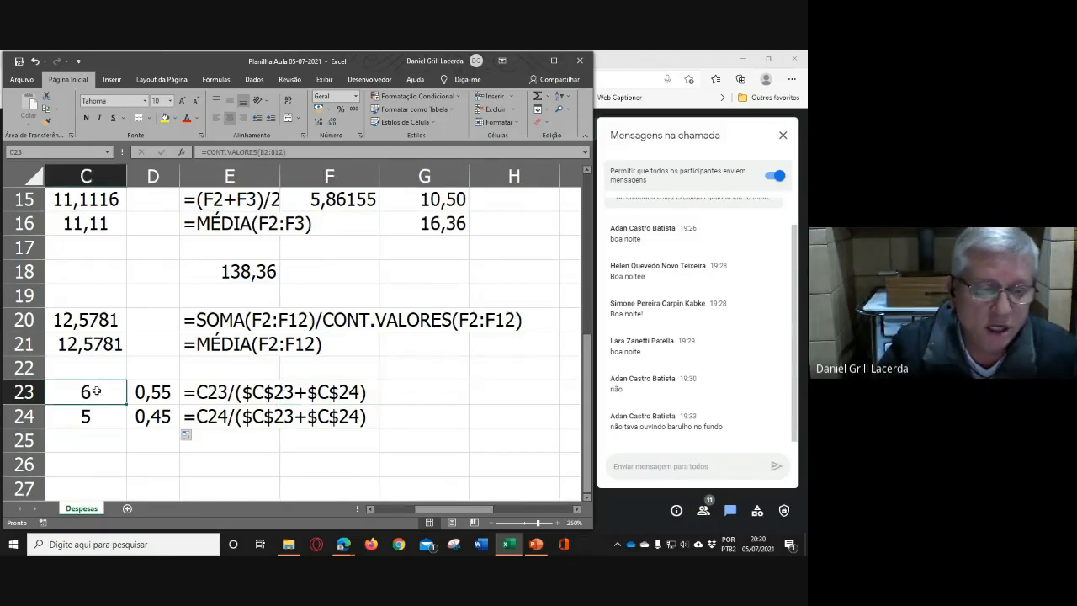
pyautogui.click(283, 393)
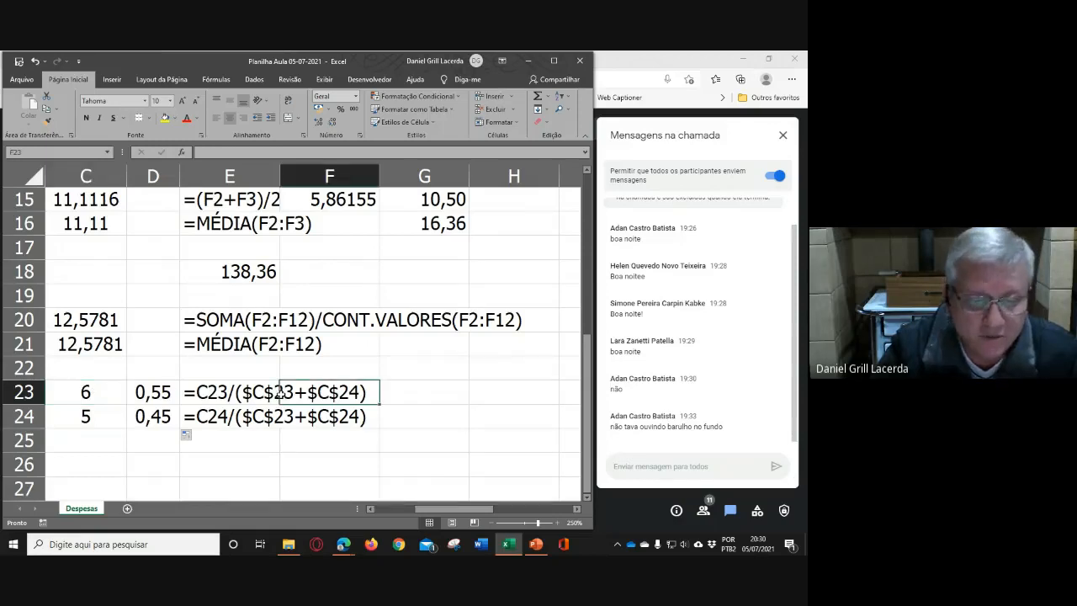
# Compare the C23:C24 counts with E23's formula text and preview D23's fill down to D26 and across to H23 without applying it
pyautogui.moveTo(106, 394); pyautogui.dragTo(106, 414)
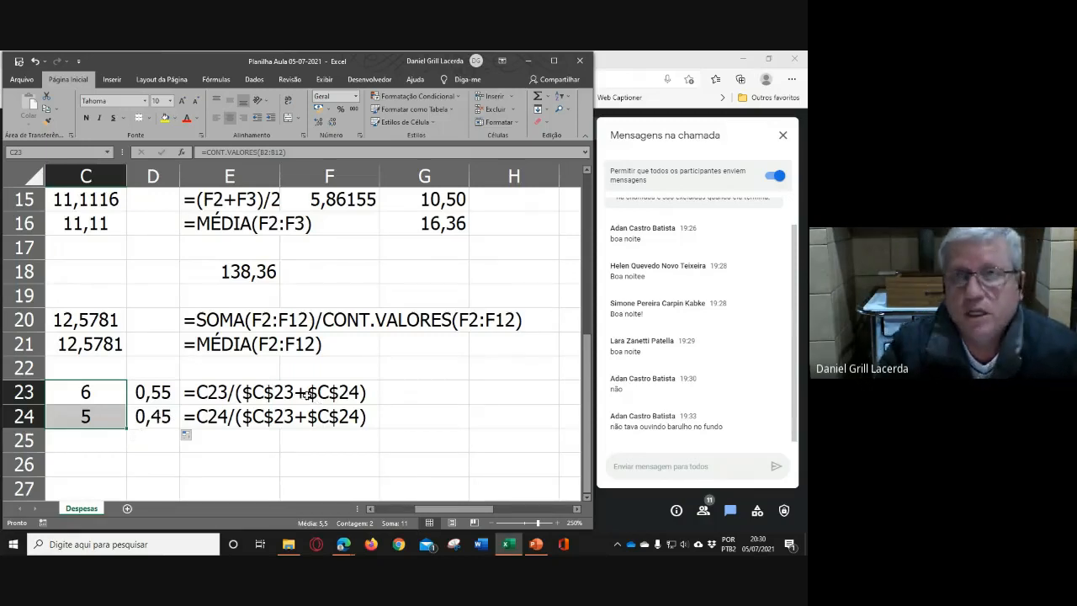
pyautogui.click(270, 392)
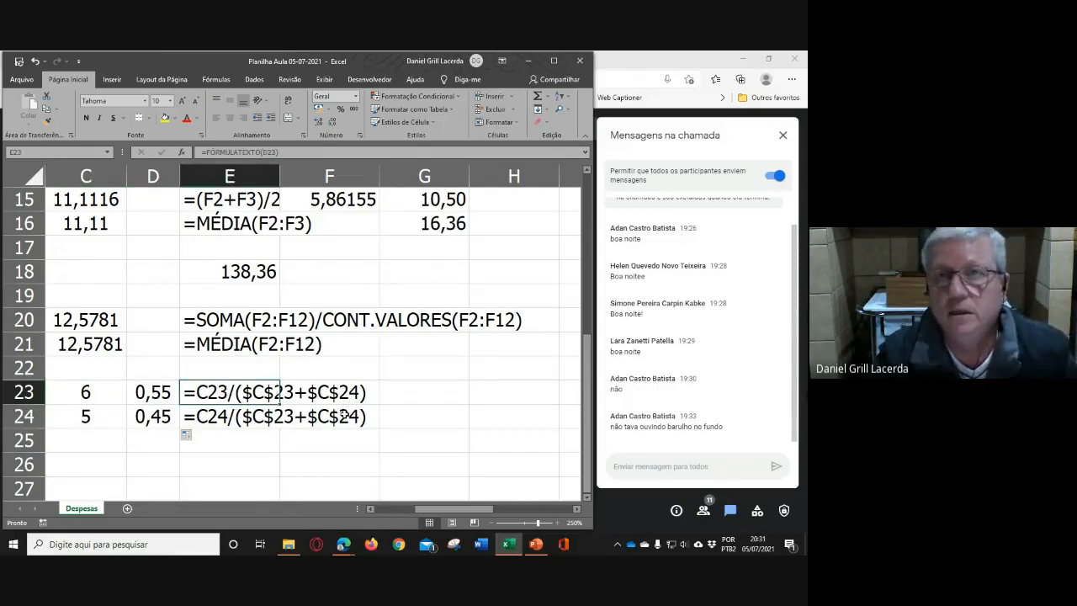
pyautogui.click(158, 392)
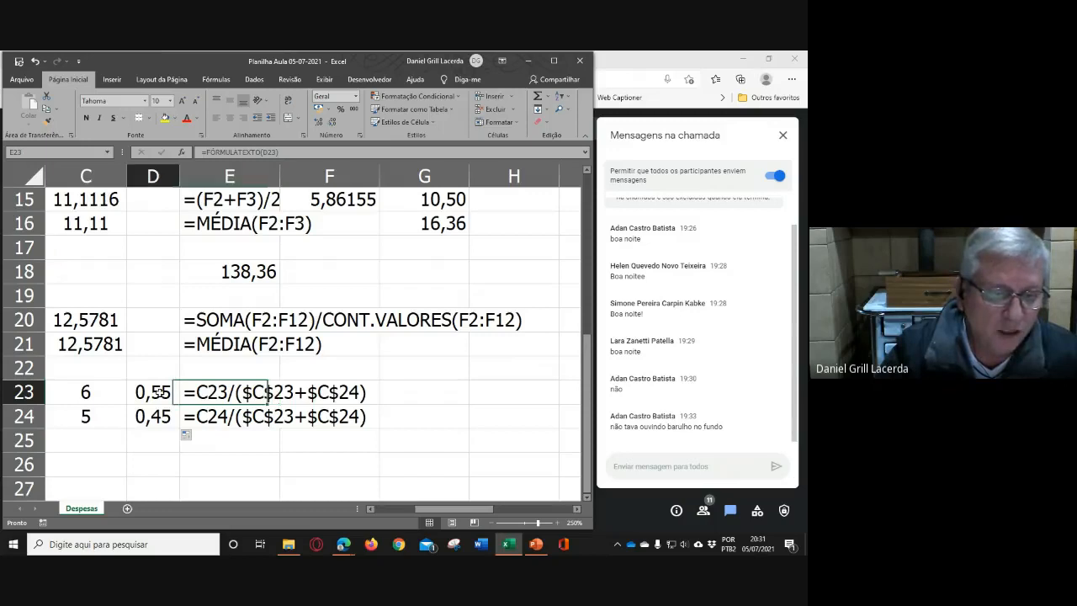
pyautogui.moveTo(180, 405); pyautogui.dragTo(181, 474)
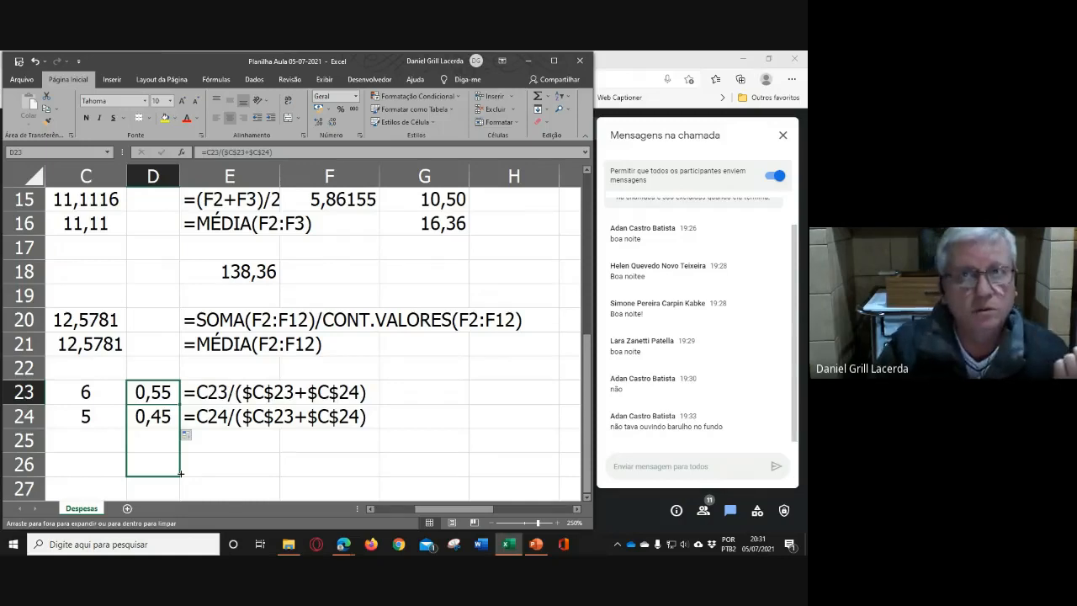
pyautogui.moveTo(181, 474); pyautogui.dragTo(171, 395)
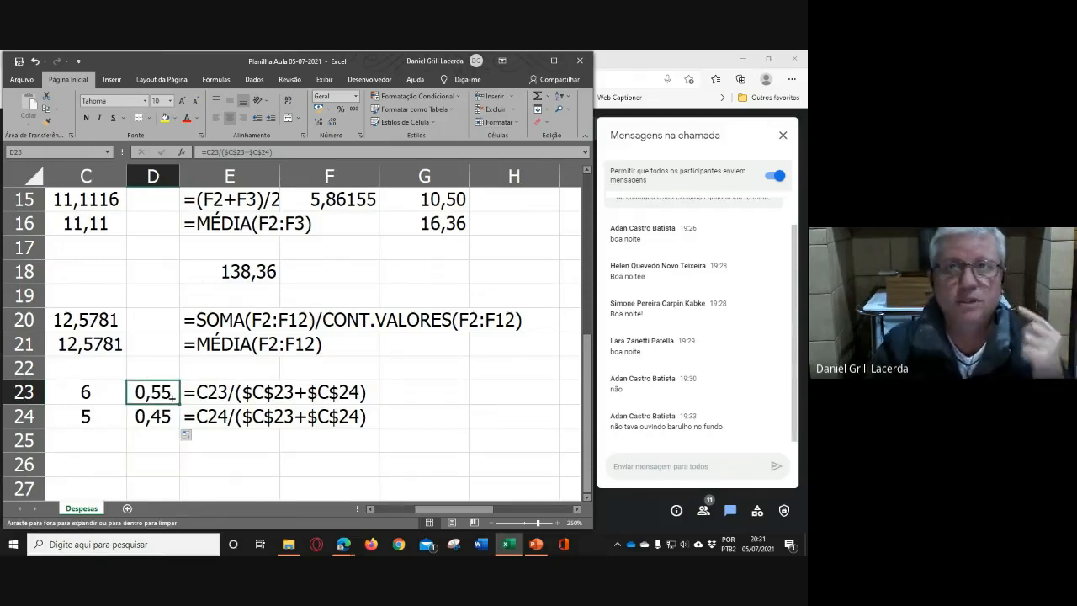
pyautogui.moveTo(171, 395)
pyautogui.mouseDown()
pyautogui.moveTo(178, 405)
pyautogui.moveTo(518, 399)
pyautogui.moveTo(160, 389)
pyautogui.moveTo(519, 398)
pyautogui.mouseUp()
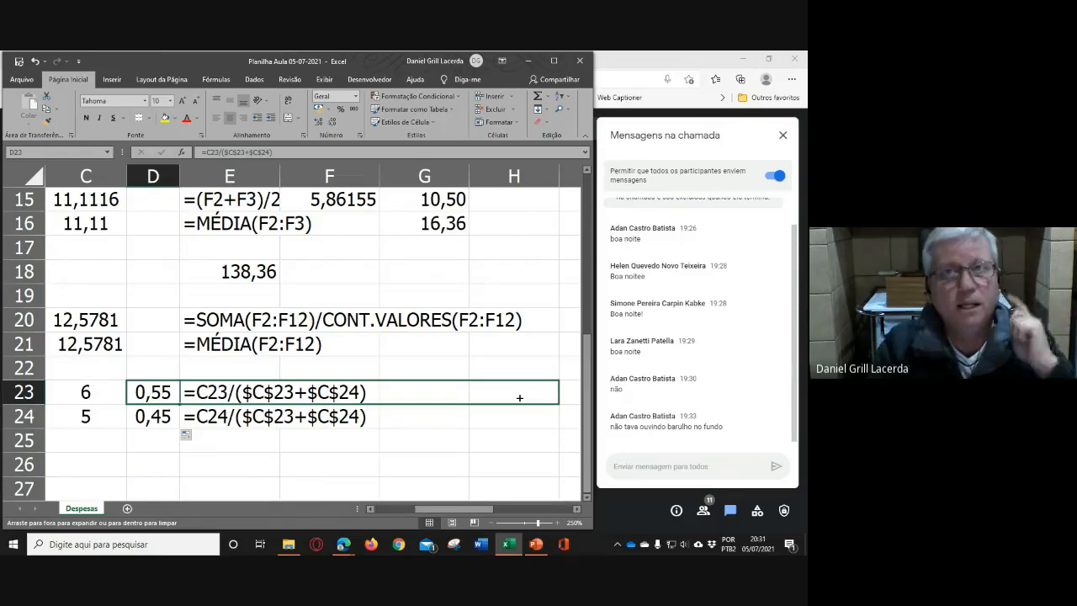
pyautogui.moveTo(519, 397); pyautogui.dragTo(183, 405)
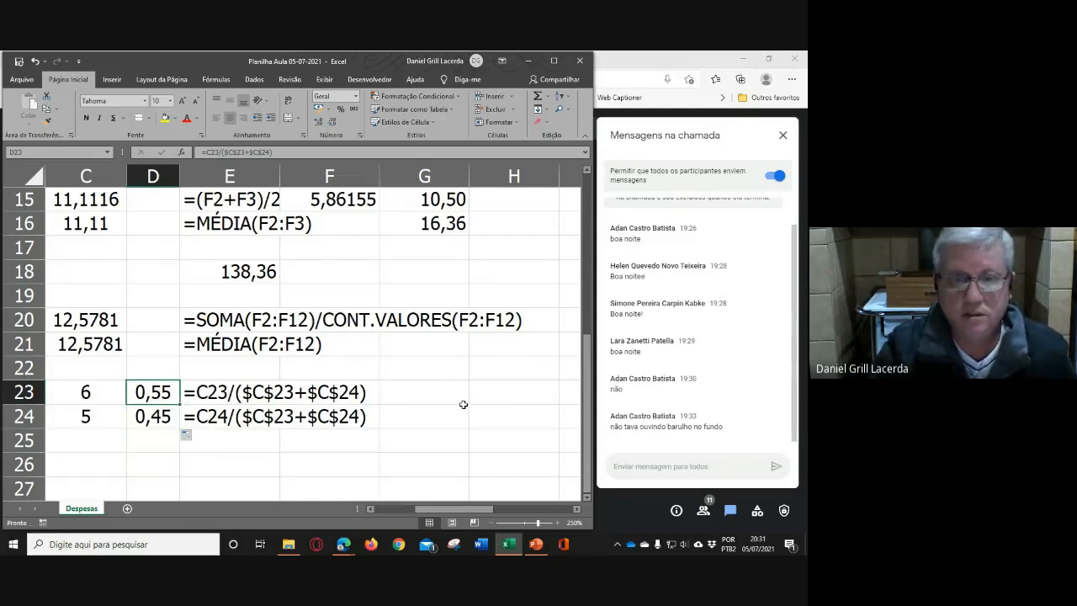
pyautogui.click(438, 392)
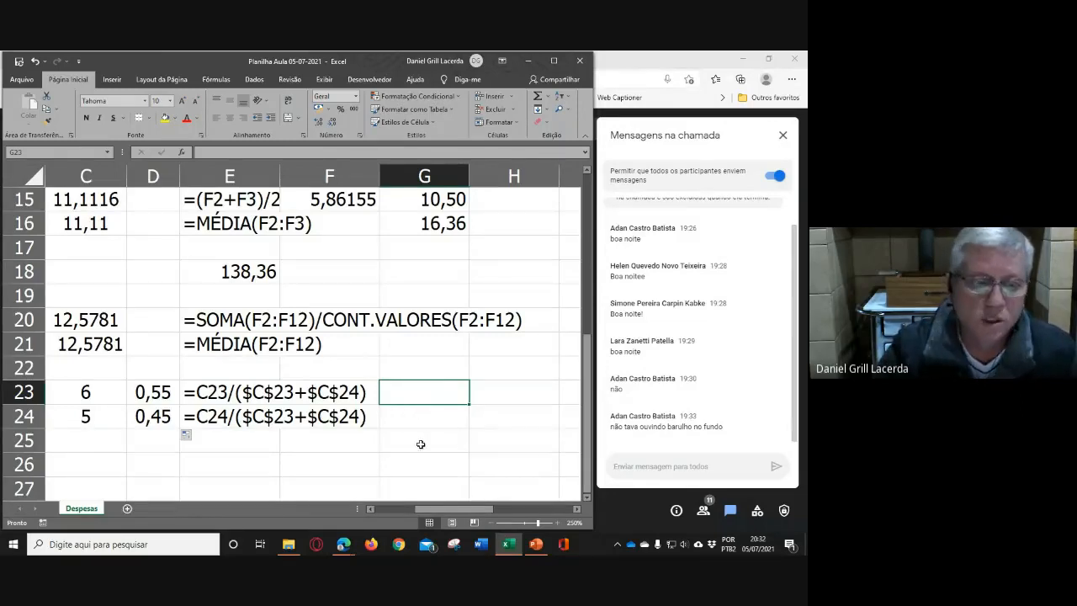
pyautogui.click(466, 427)
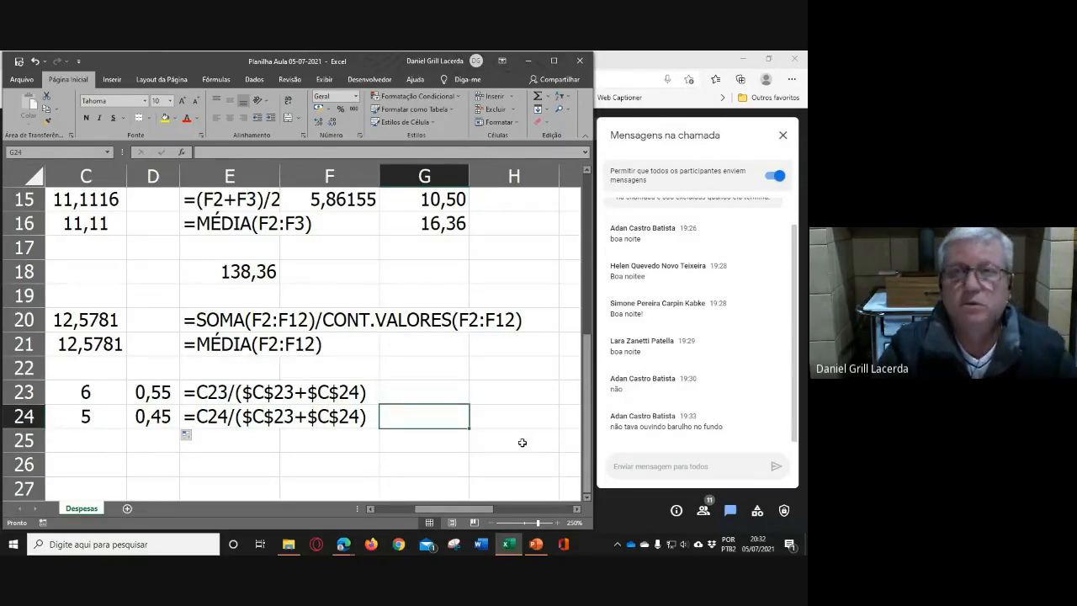
# Add the two shares in D25 with the formula =D23+D24
pyautogui.click(151, 443)
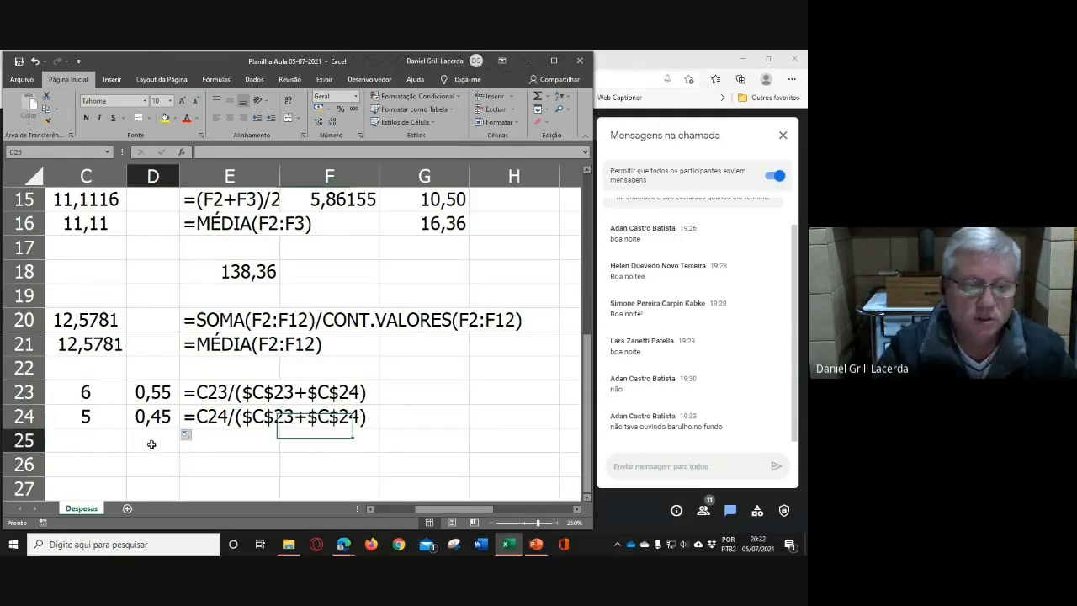
pyautogui.write('=')
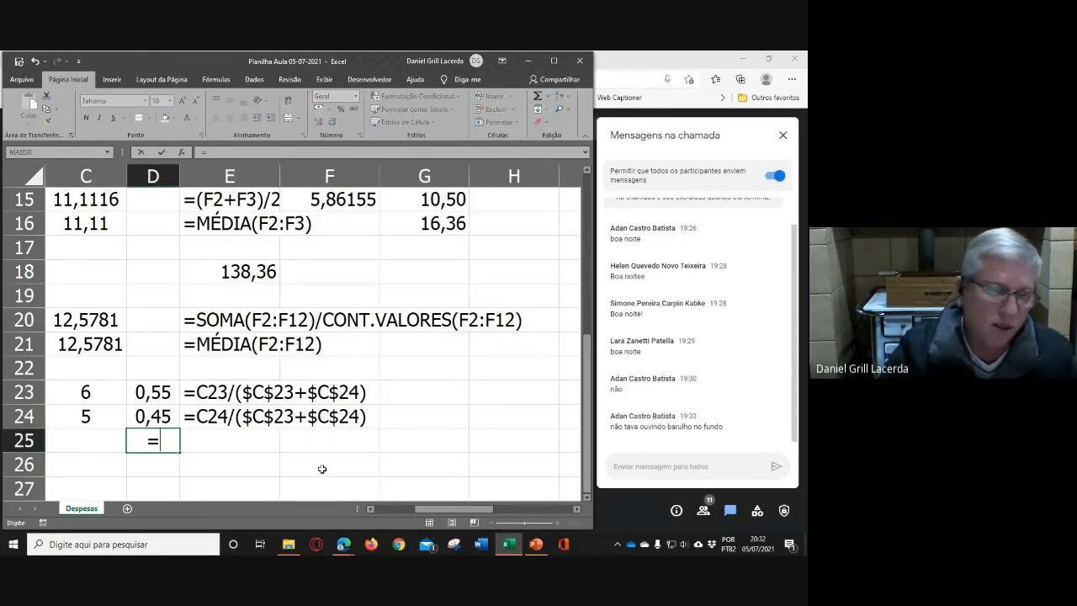
pyautogui.click(148, 395)
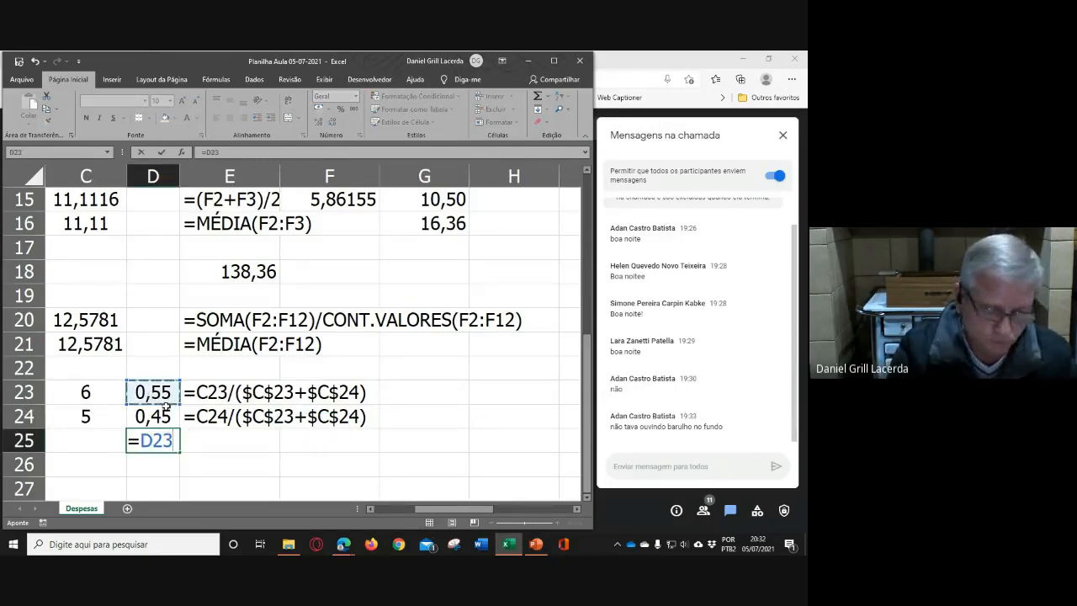
pyautogui.write('+')
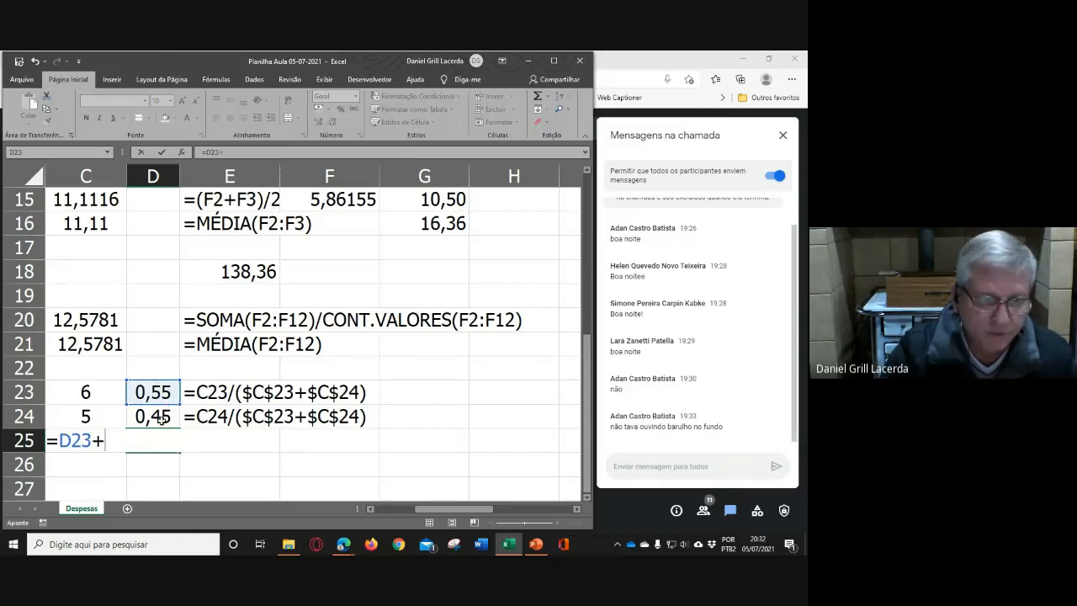
pyautogui.click(162, 417)
pyautogui.press('Return')
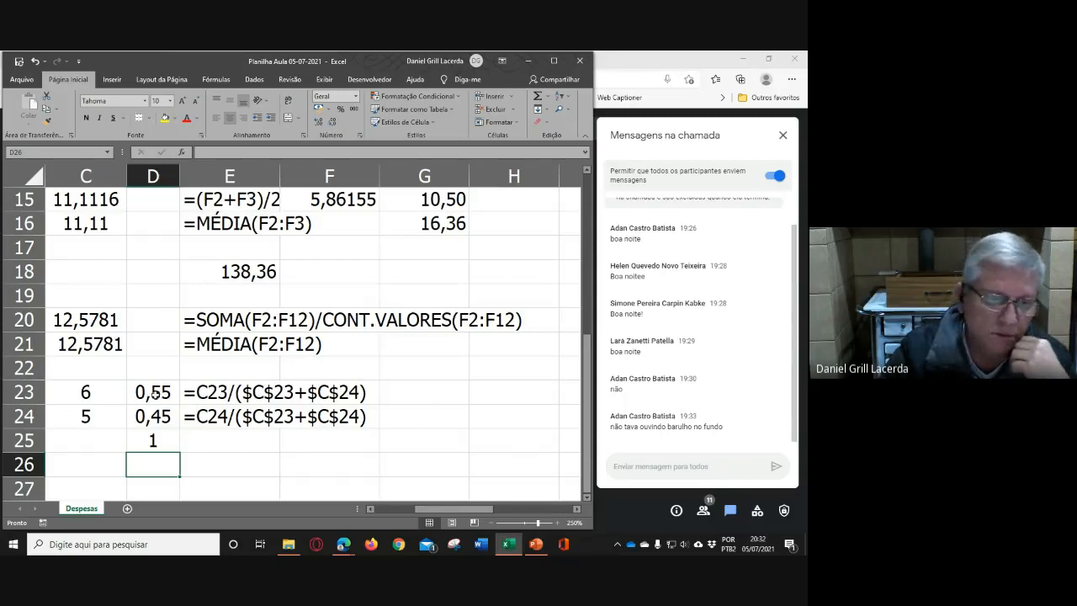
# Format the shares in D23:D24 and their sum in D25 as percentages, widening column D to fit
pyautogui.moveTo(160, 393); pyautogui.dragTo(159, 416)
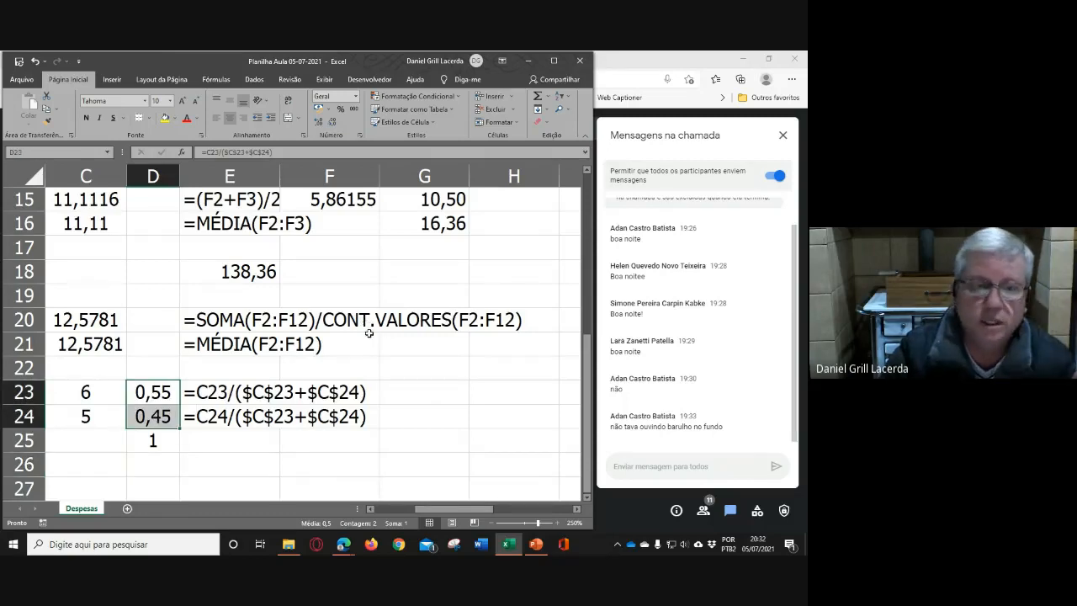
pyautogui.click(340, 110)
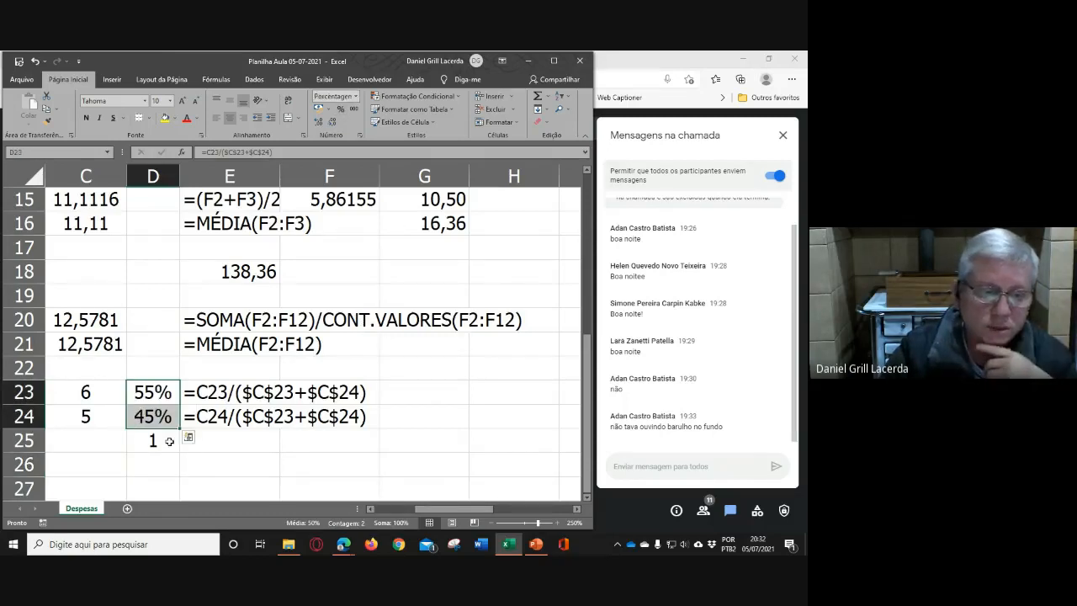
pyautogui.click(168, 441)
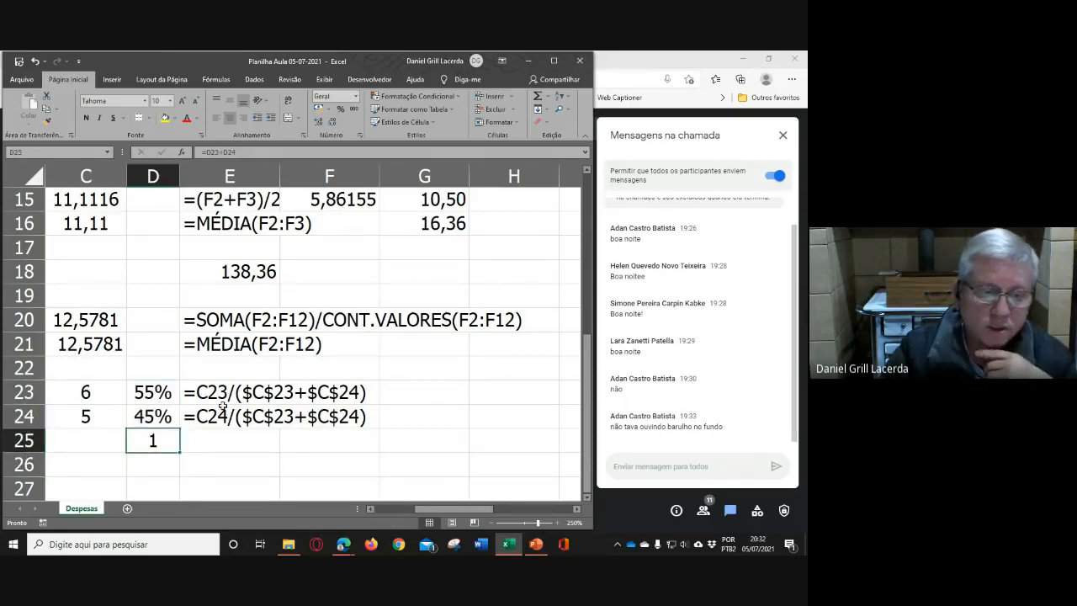
pyautogui.click(340, 109)
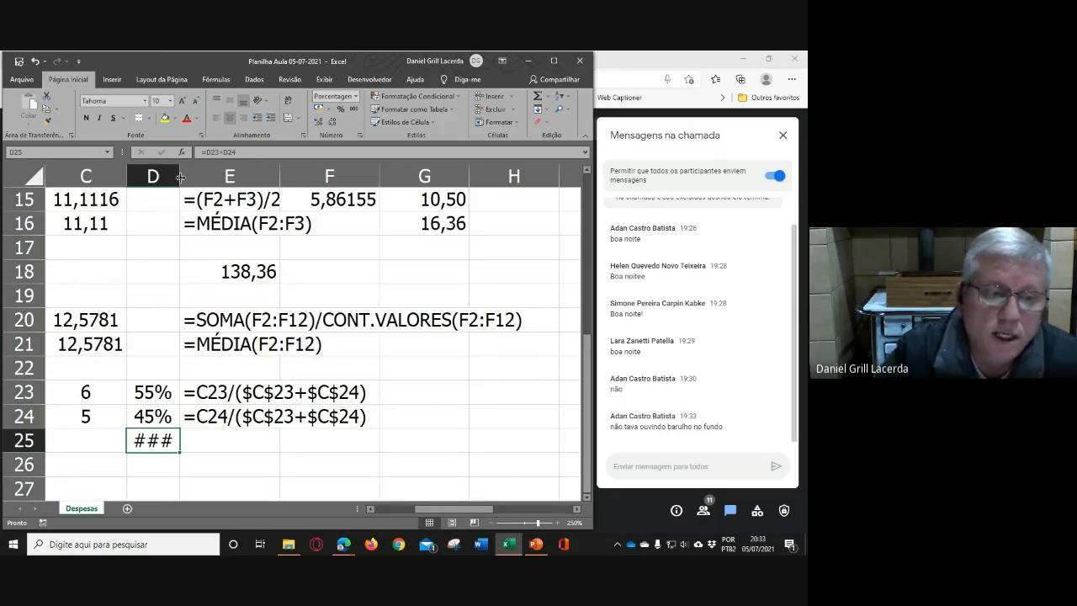
pyautogui.moveTo(180, 177); pyautogui.dragTo(224, 177)
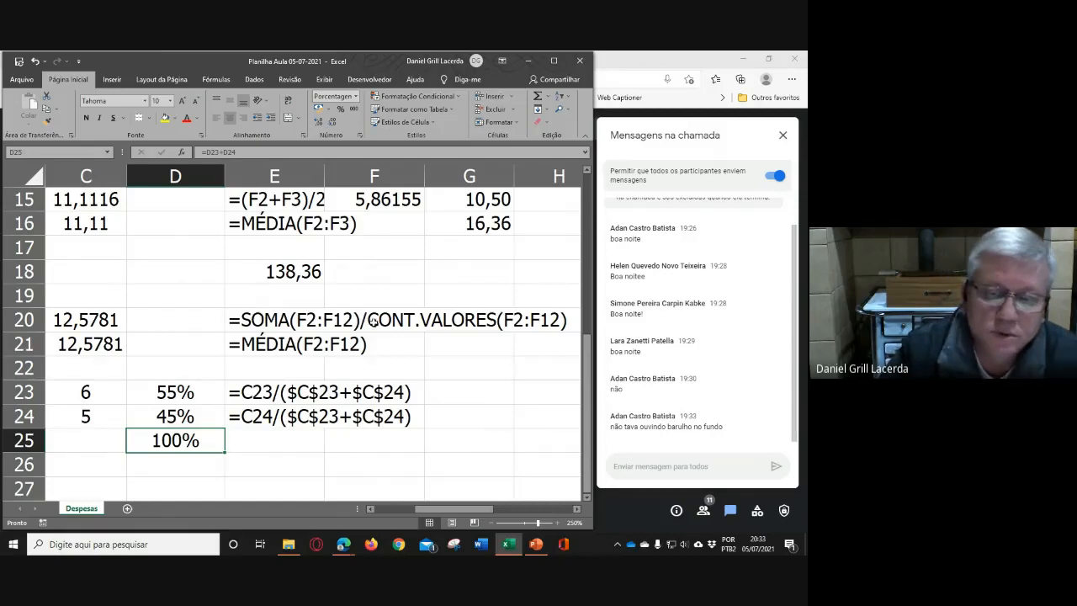
# Review the whole Despesas sheet at 100% zoom, from the expense table down to the count, average and share formulas
pyautogui.scroll(-2, 477, 319)
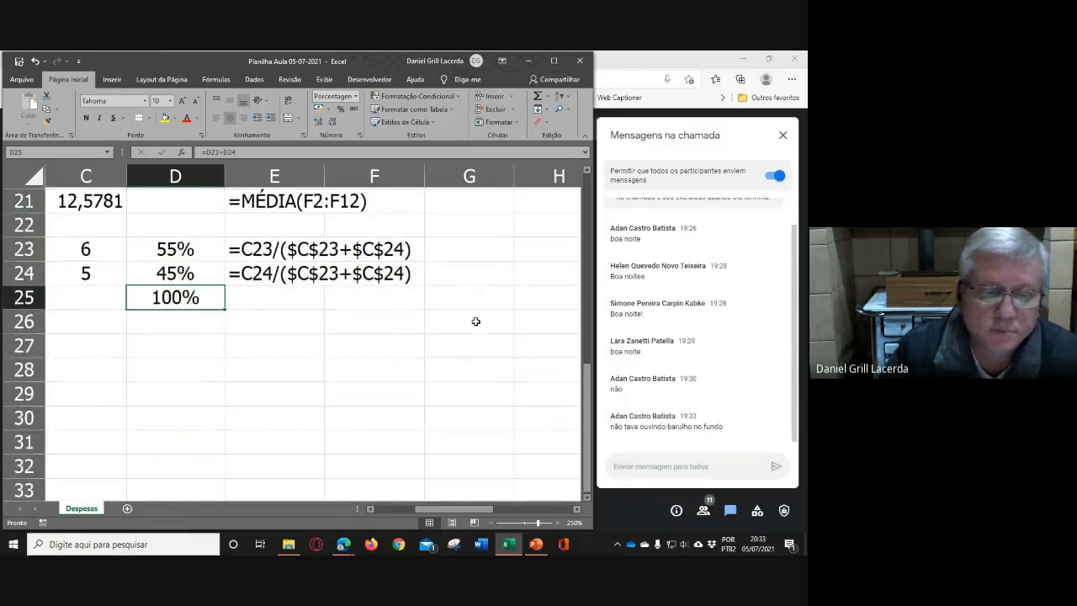
pyautogui.scroll(5, 473, 320)
pyautogui.scroll(-2, 413, 317)
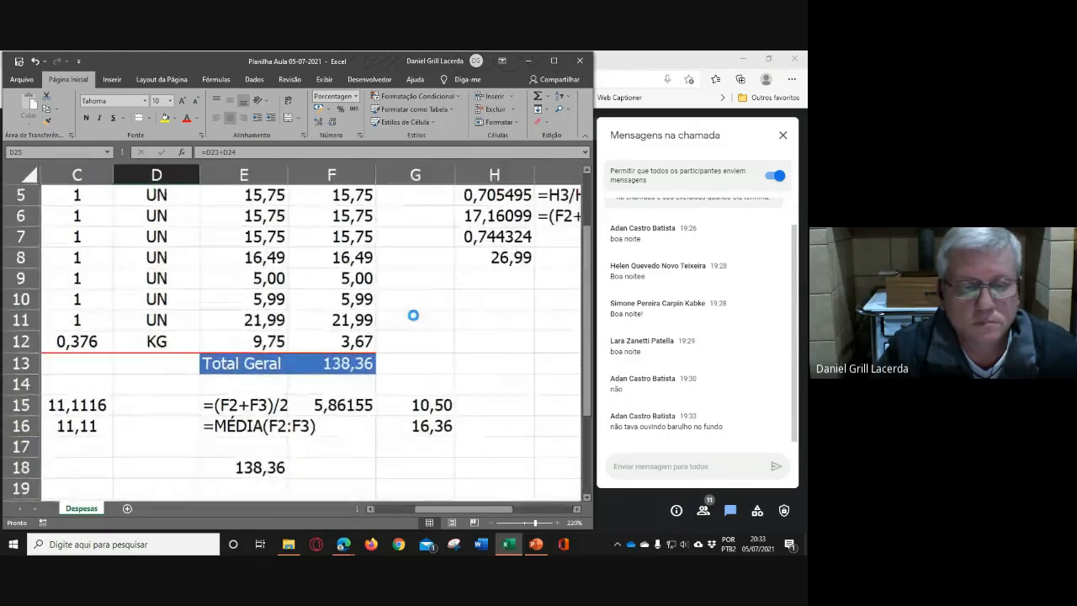
pyautogui.scroll(-5, 413, 316)
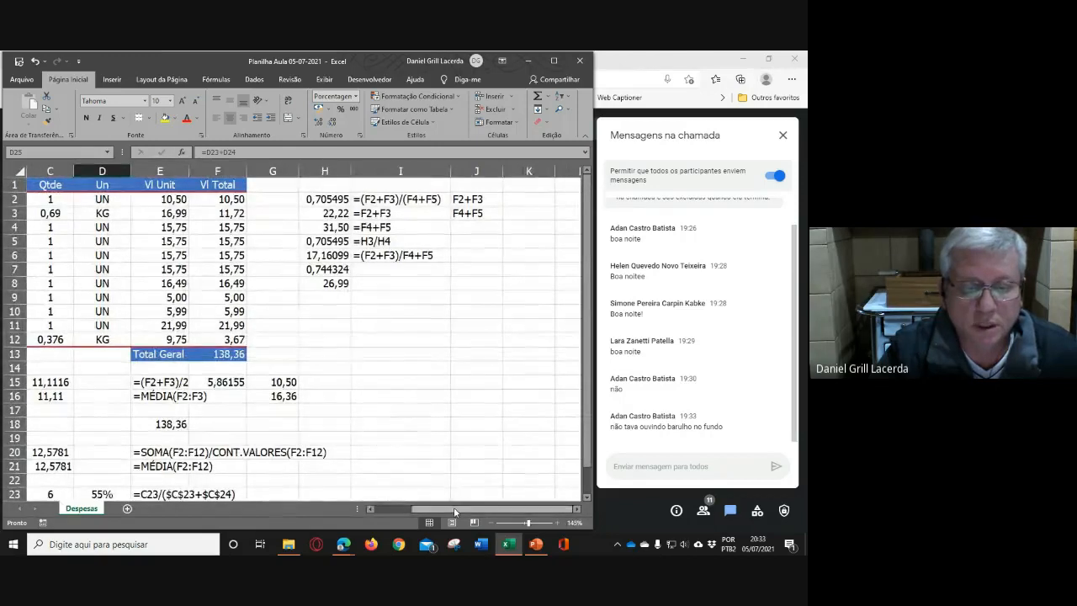
pyautogui.moveTo(437, 510); pyautogui.dragTo(398, 509)
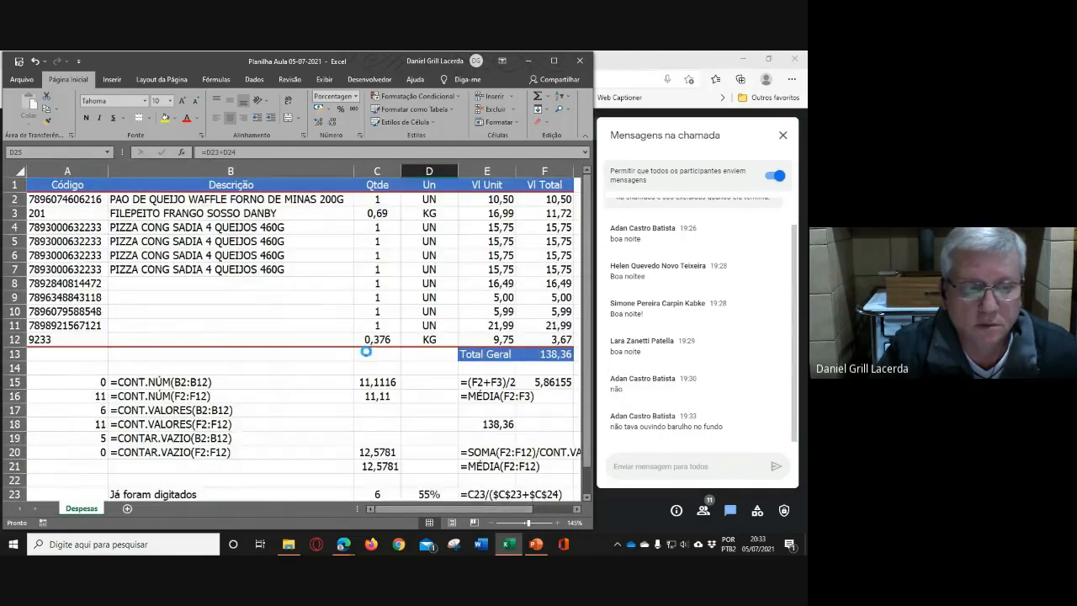
pyautogui.scroll(-1, 366, 350)
pyautogui.scroll(-1, 366, 351)
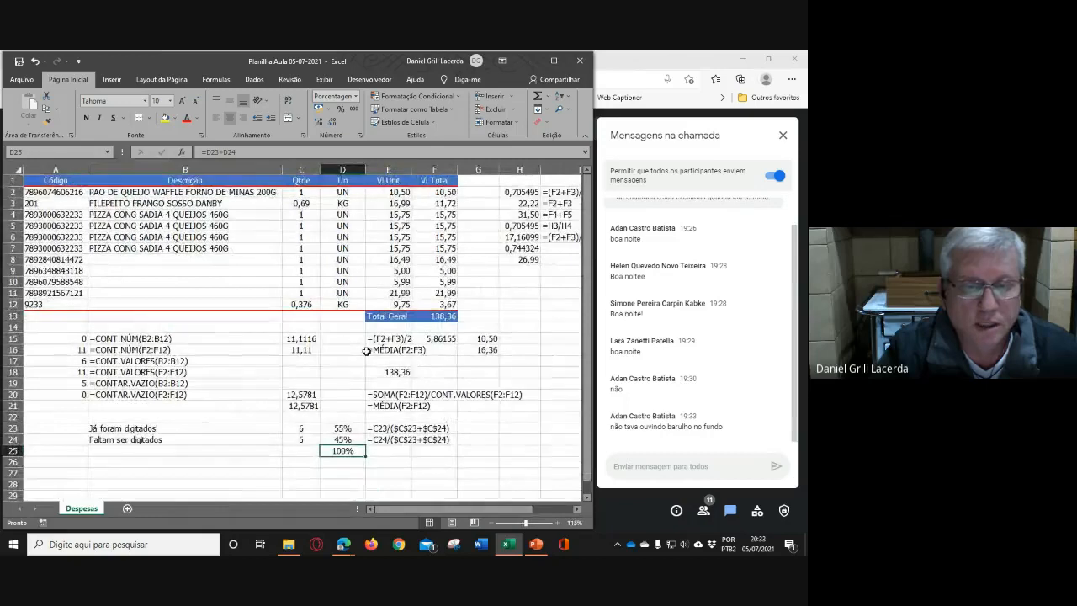
pyautogui.scroll(-1, 331, 322)
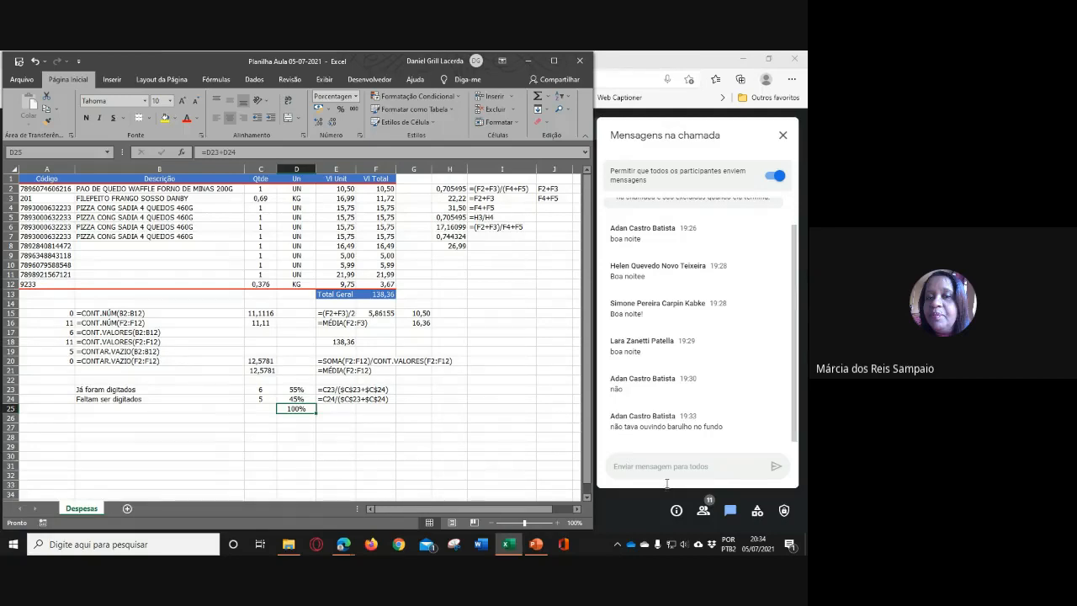
# Check the Google Meet call in the browser and return to the Excel workbook
pyautogui.click(629, 507)
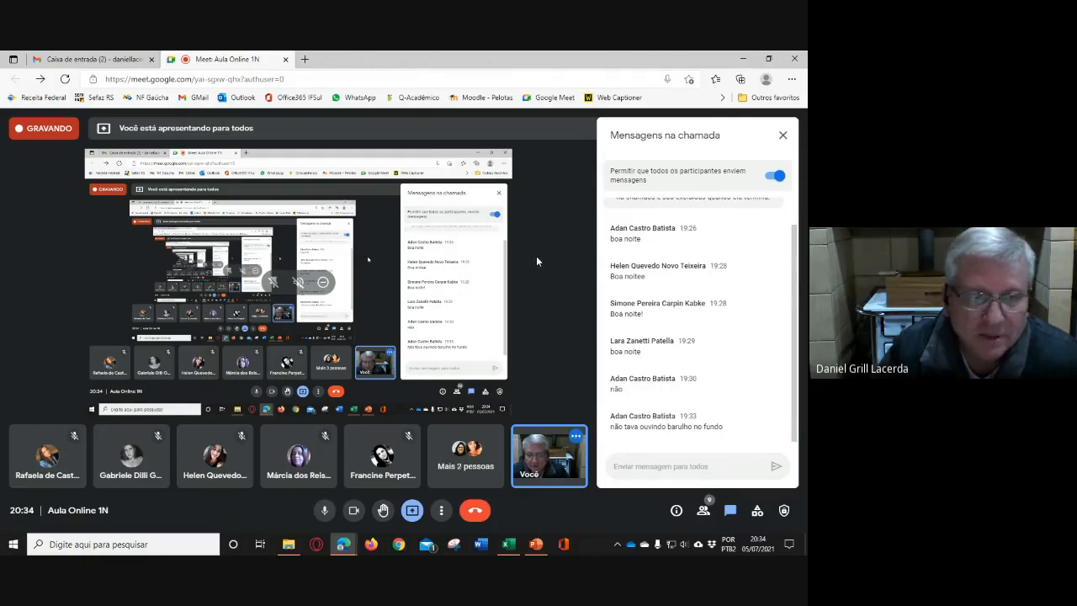
pyautogui.click(507, 545)
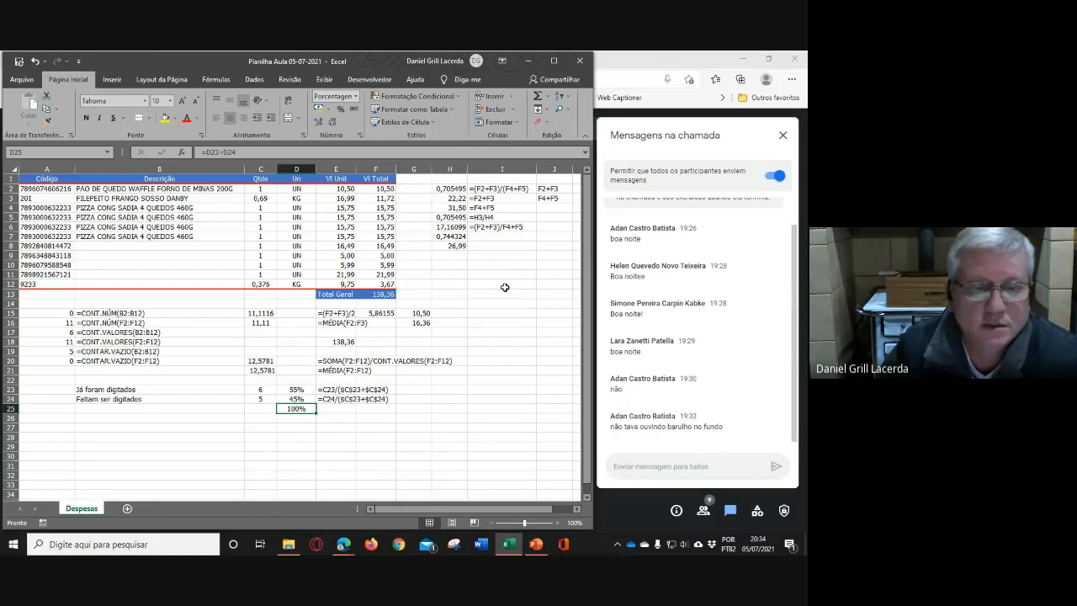
# Save the workbook Planilha Aula 05-07-2021 after a last look at F2 and the share formulas in row 23
pyautogui.click(385, 190)
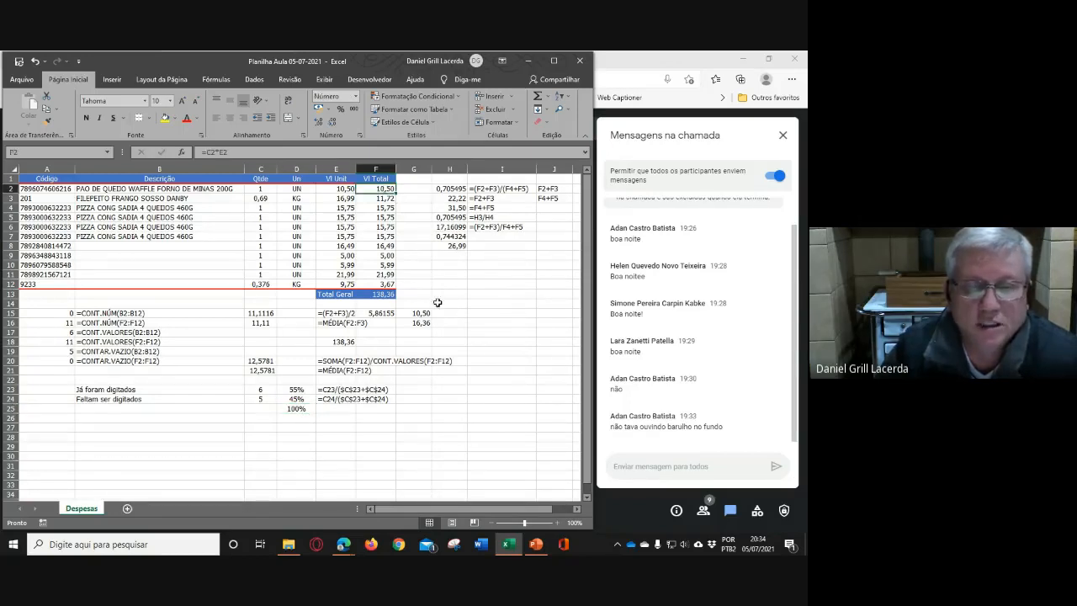
pyautogui.click(521, 327)
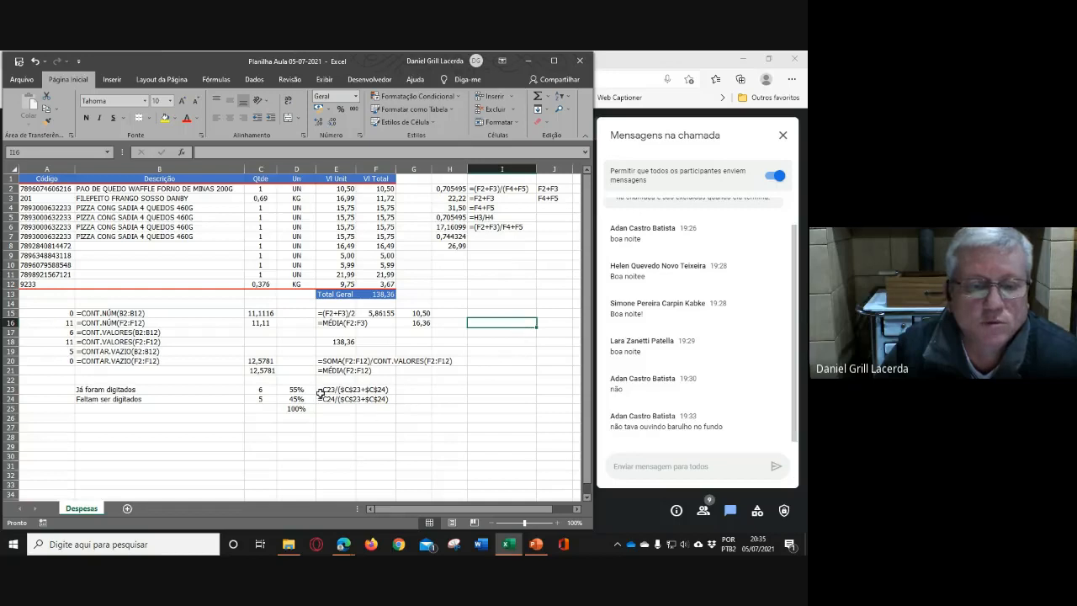
pyautogui.click(359, 389)
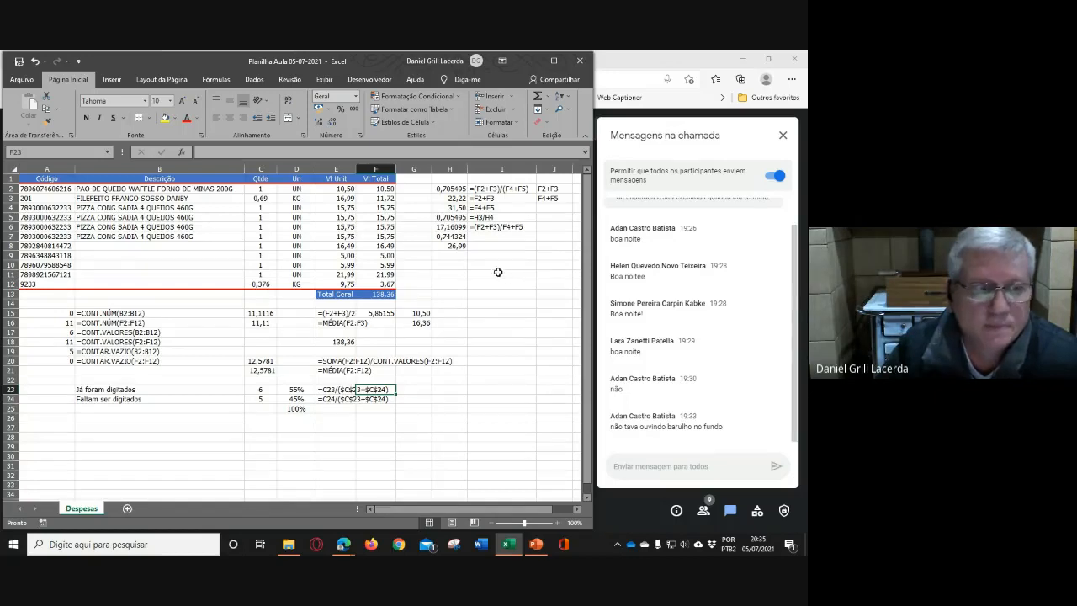
pyautogui.click(19, 63)
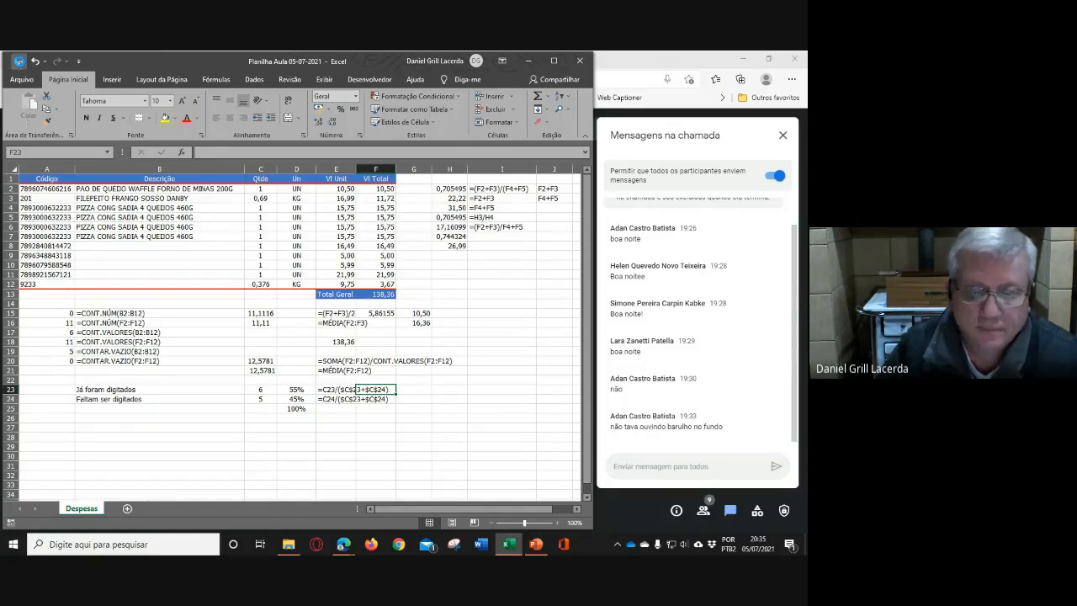
# Switch to the Google Meet call and stop the recording of the class
pyautogui.click(352, 550)
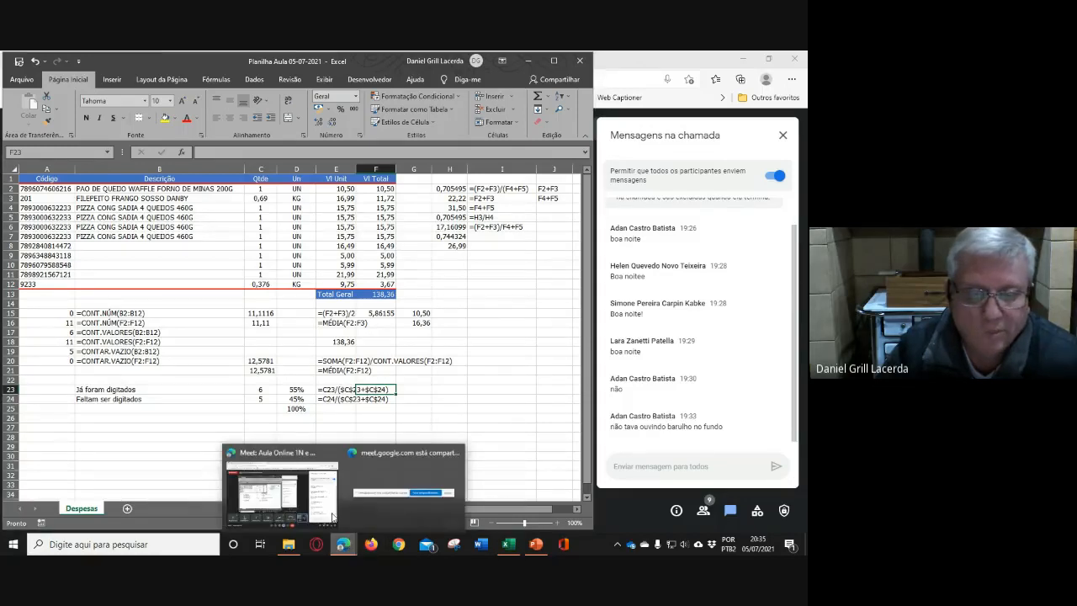
pyautogui.click(332, 517)
pyautogui.click(443, 510)
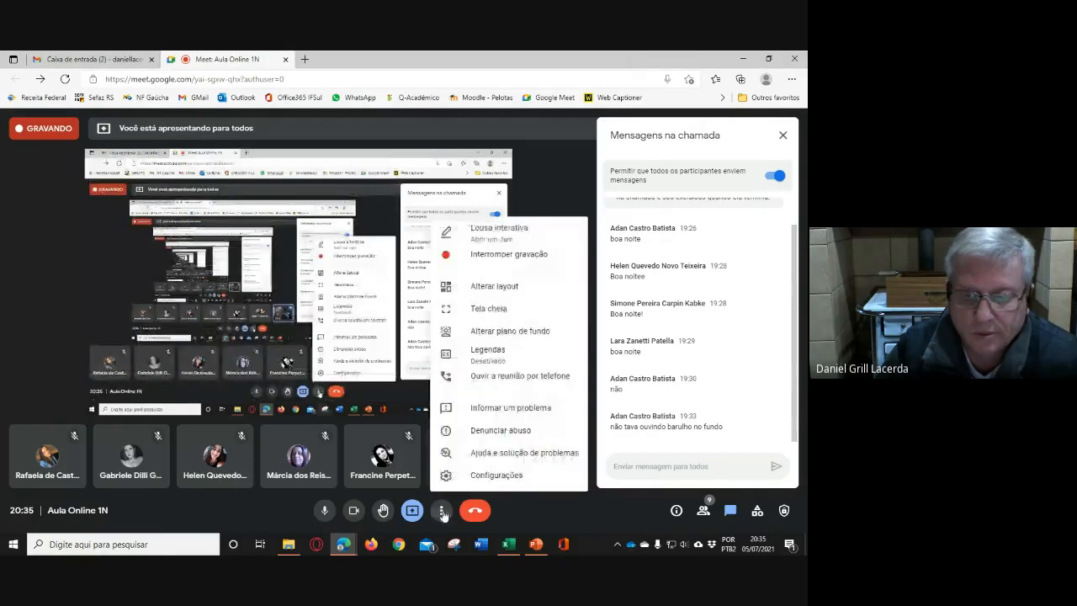
pyautogui.click(507, 255)
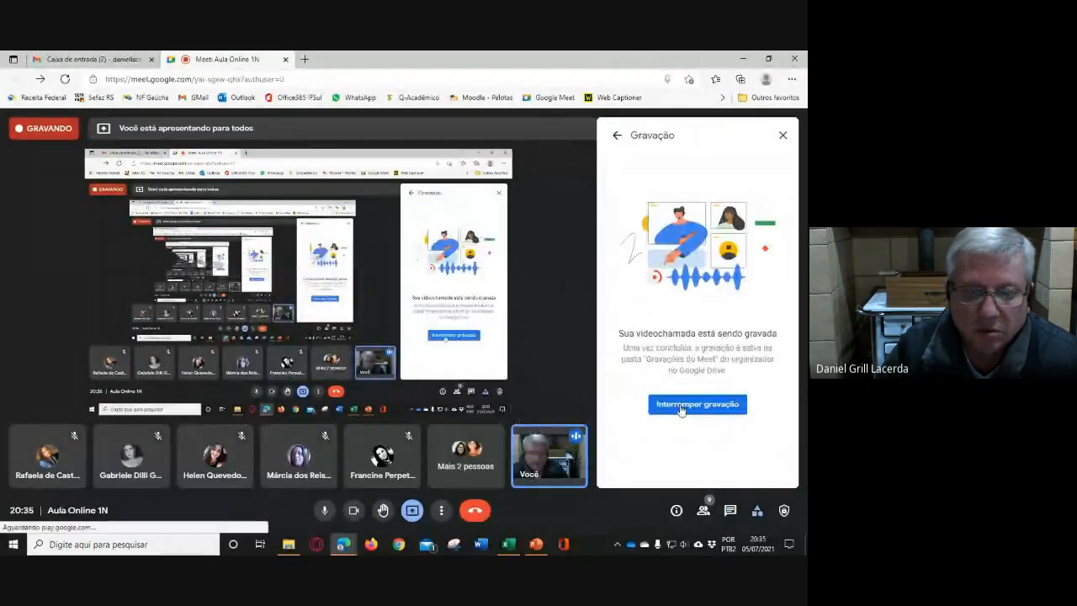